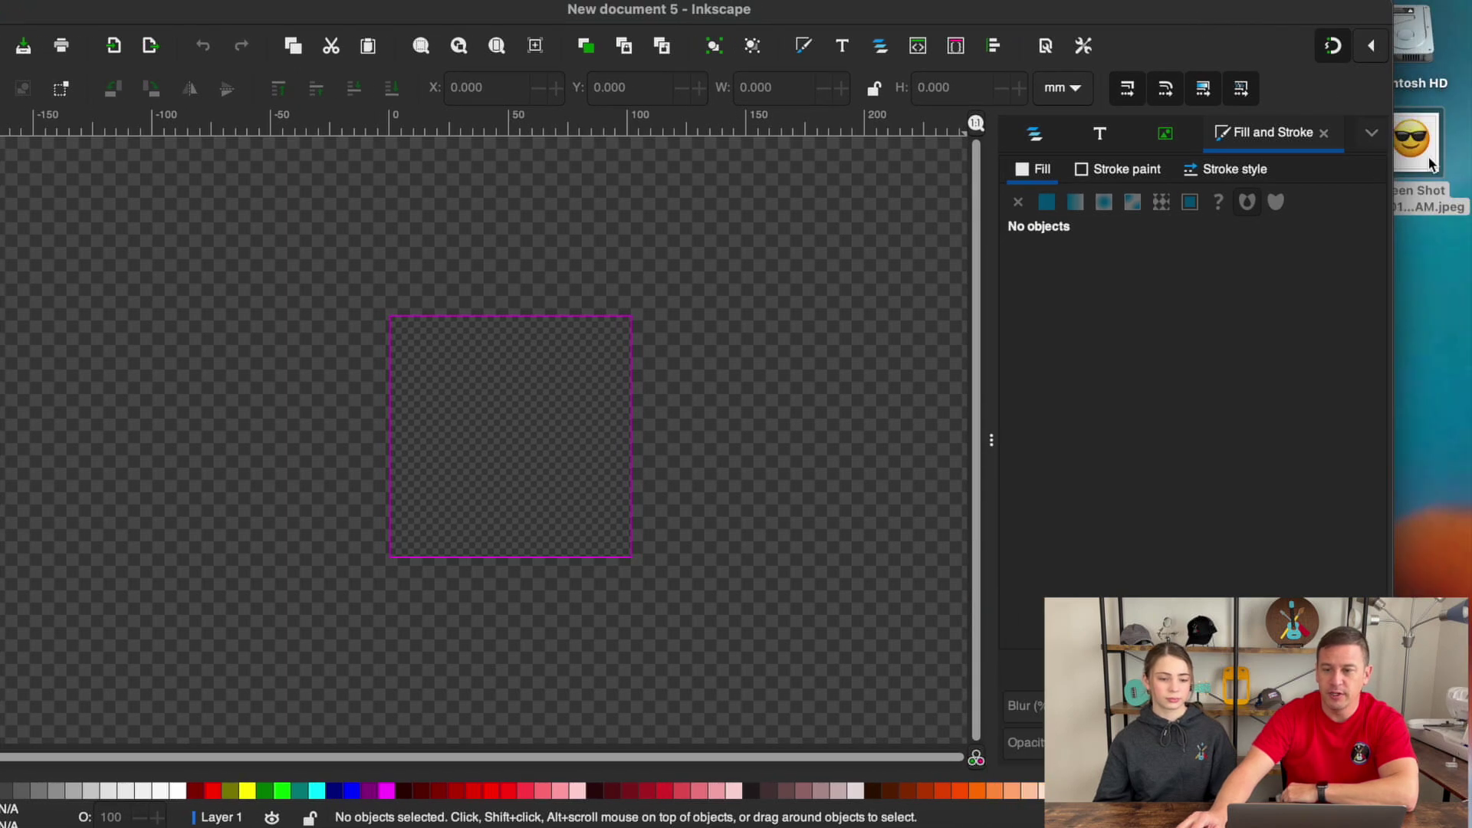
# - Import the sunglasses emoji JPEG as an embedded image, shrink it to about 57 × 55 mm and centre it on the page
pyautogui.moveTo(1430, 164); pyautogui.dragTo(724, 270)
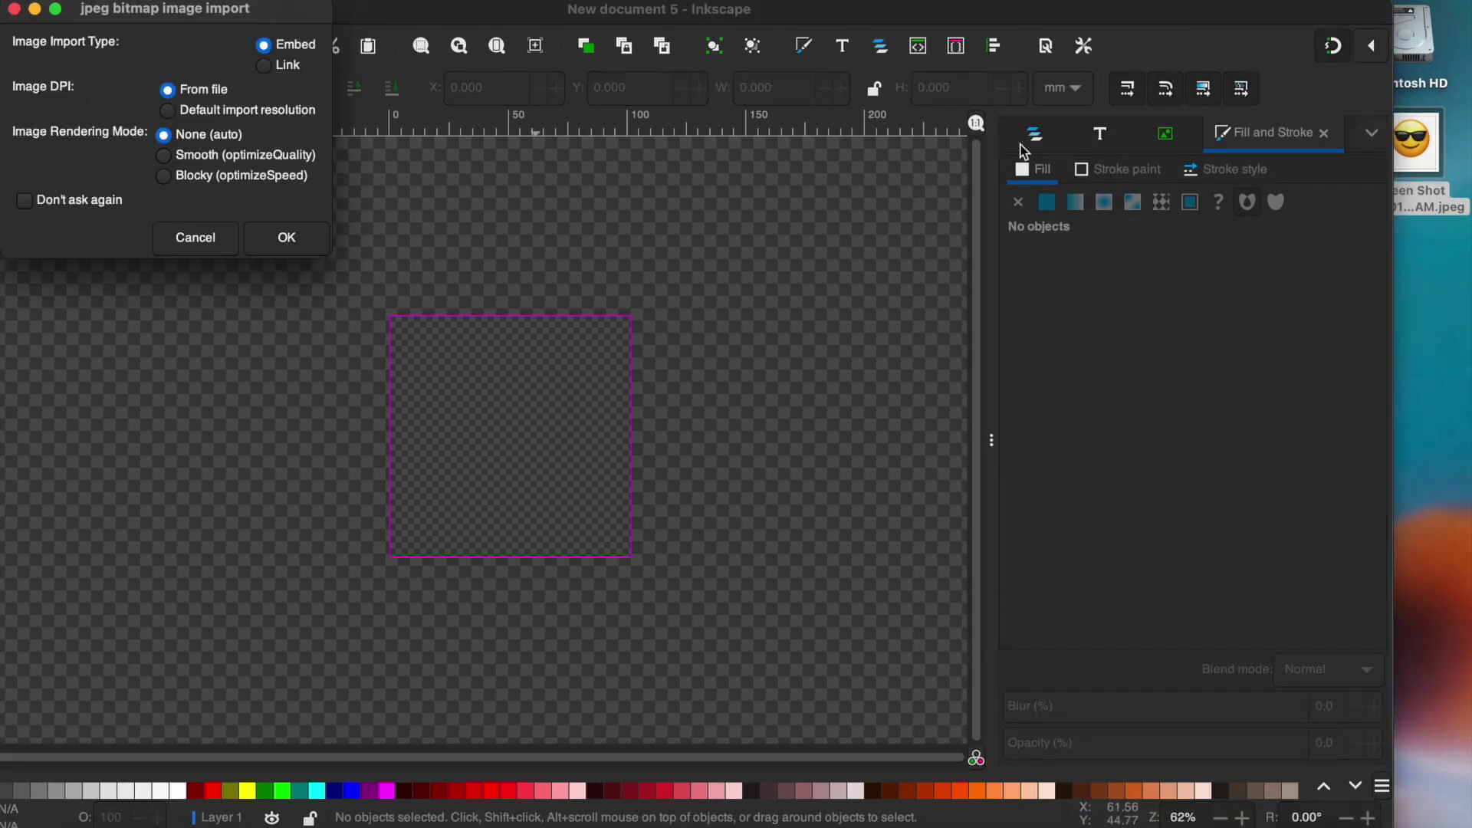
pyautogui.press('Return')
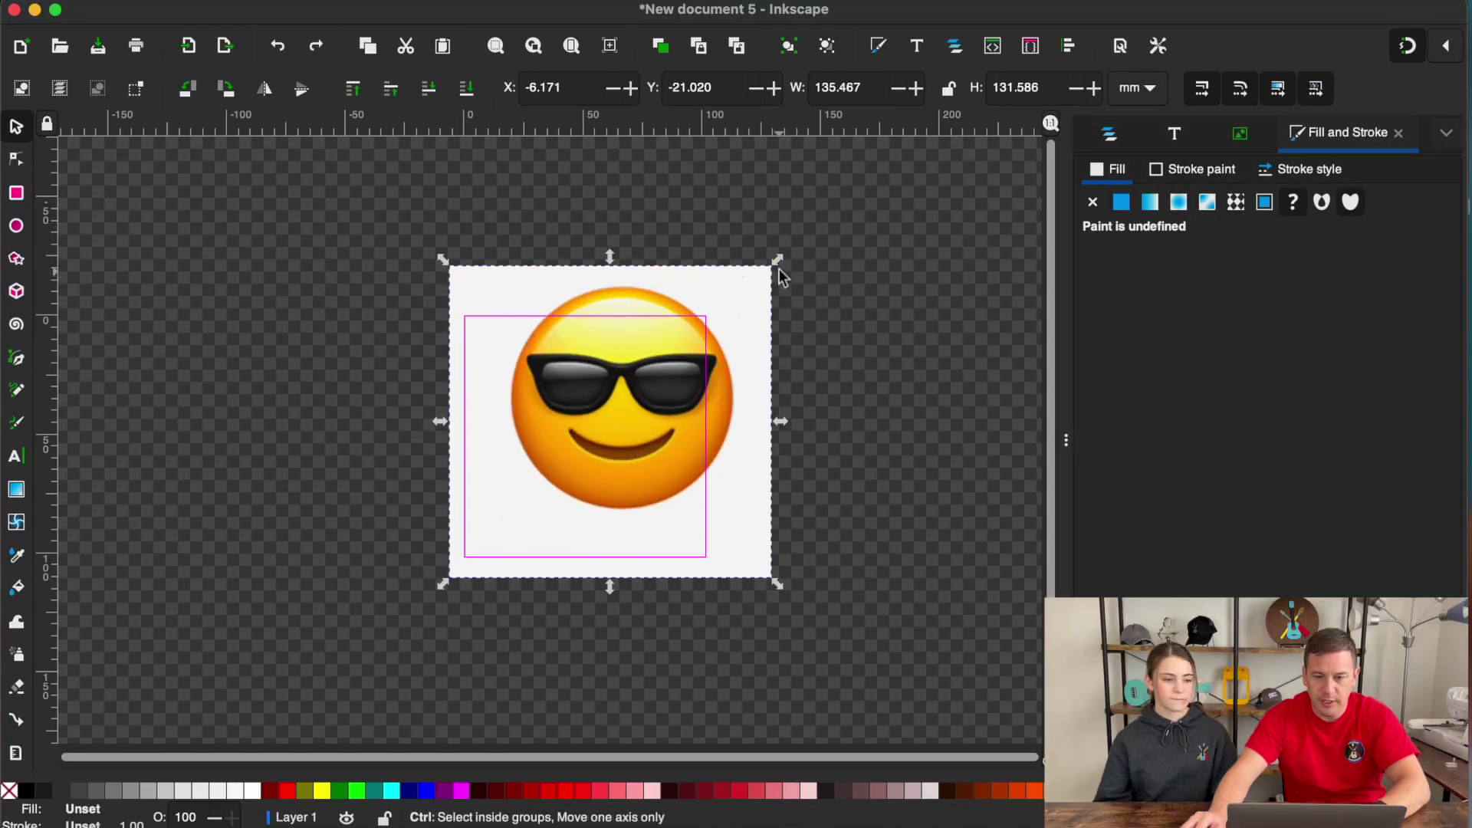
pyautogui.moveTo(776, 259); pyautogui.dragTo(591, 396)
pyautogui.moveTo(520, 497); pyautogui.dragTo(596, 418)
pyautogui.scroll(5, 596, 418)
pyautogui.scroll(1, 596, 418)
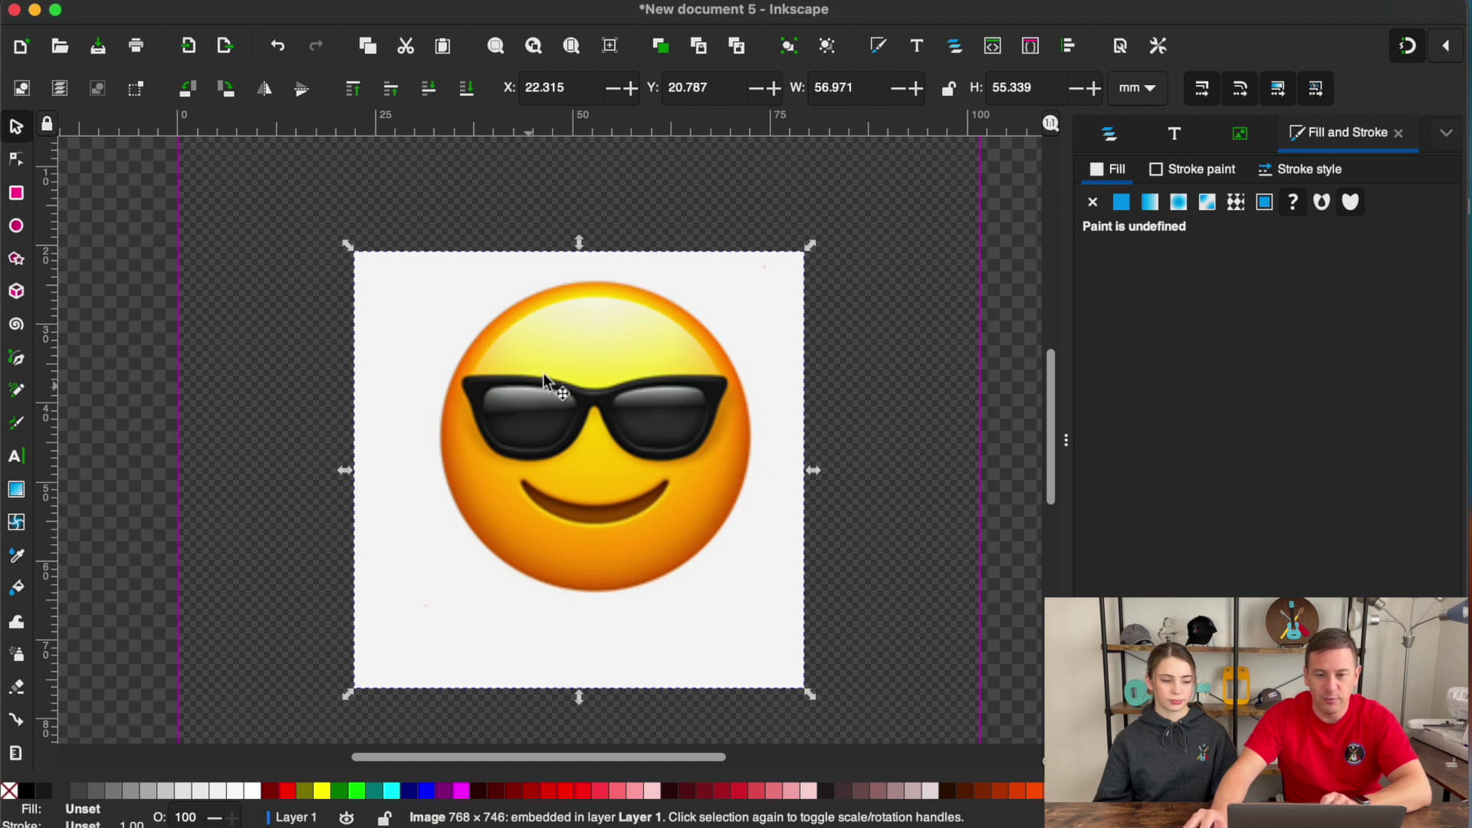
# - Draw a 39.76 mm circle aligned over the emoji face and lower its fill alpha to 43
pyautogui.click(15, 230)
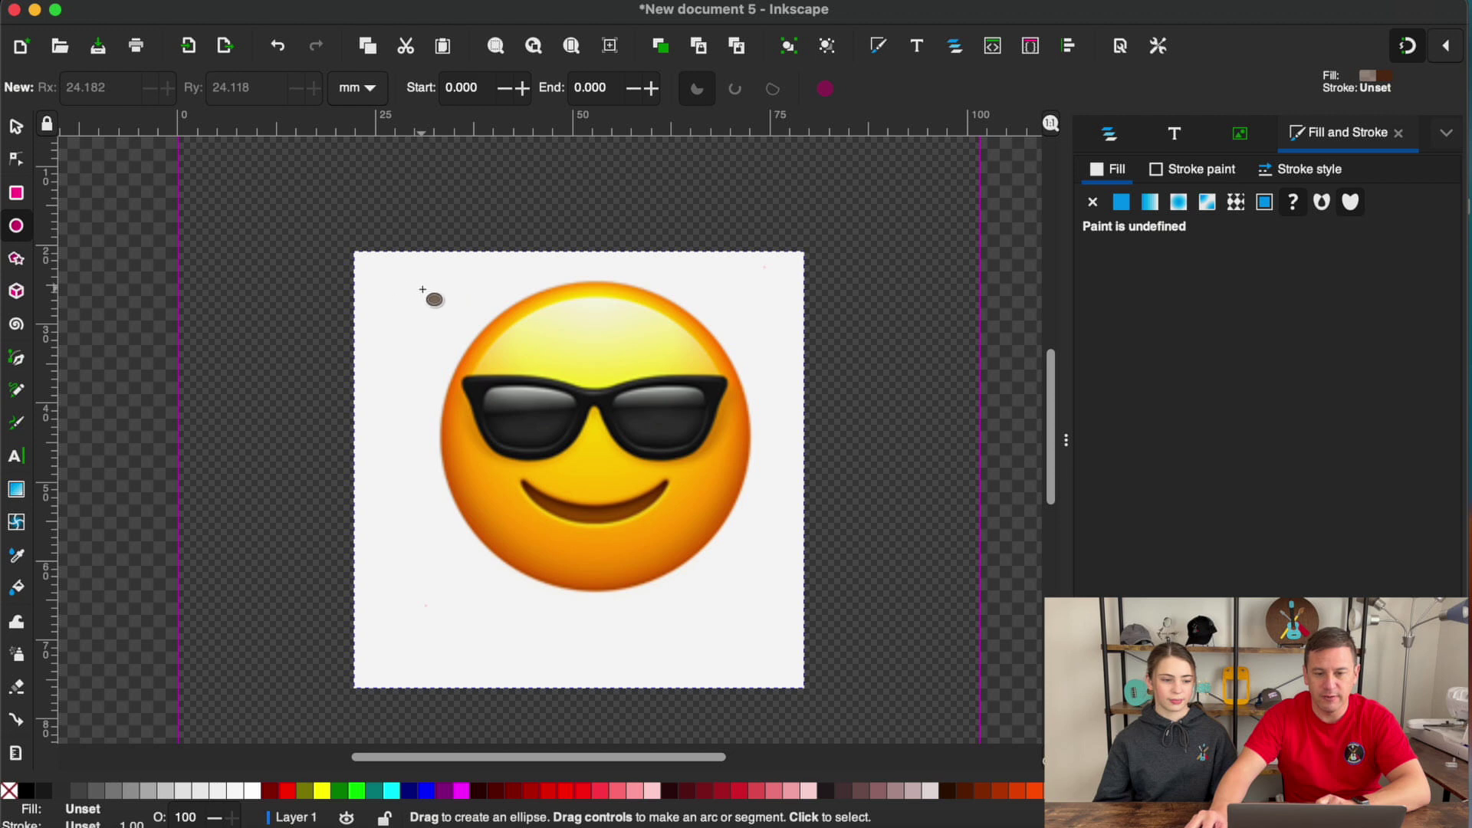
pyautogui.moveTo(422, 290); pyautogui.dragTo(732, 598)
pyautogui.press('s')
pyautogui.moveTo(591, 470); pyautogui.dragTo(616, 486)
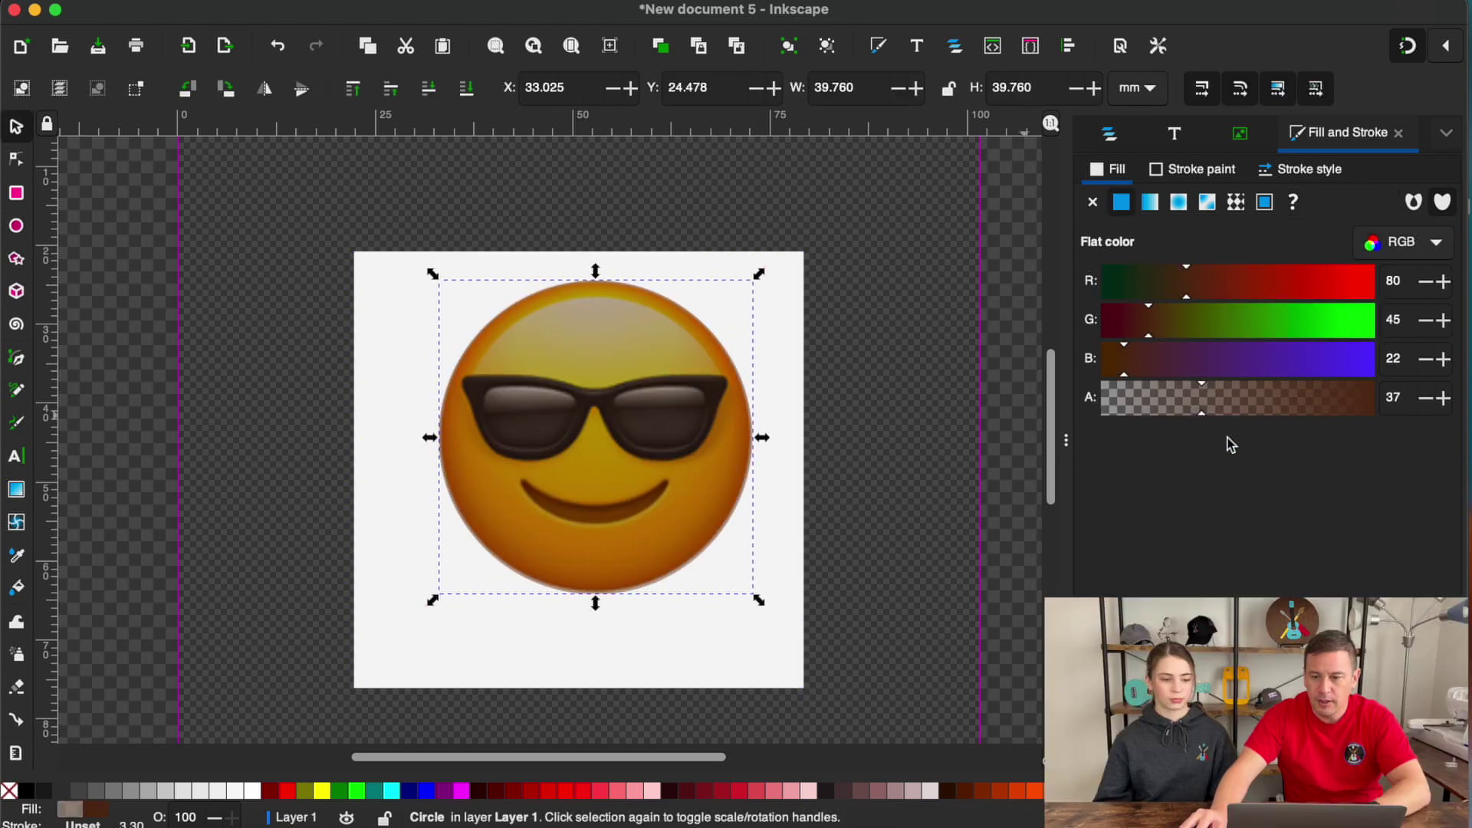
pyautogui.moveTo(1205, 421)
pyautogui.mouseDown()
pyautogui.moveTo(1368, 412)
pyautogui.moveTo(1219, 418)
pyautogui.mouseUp()
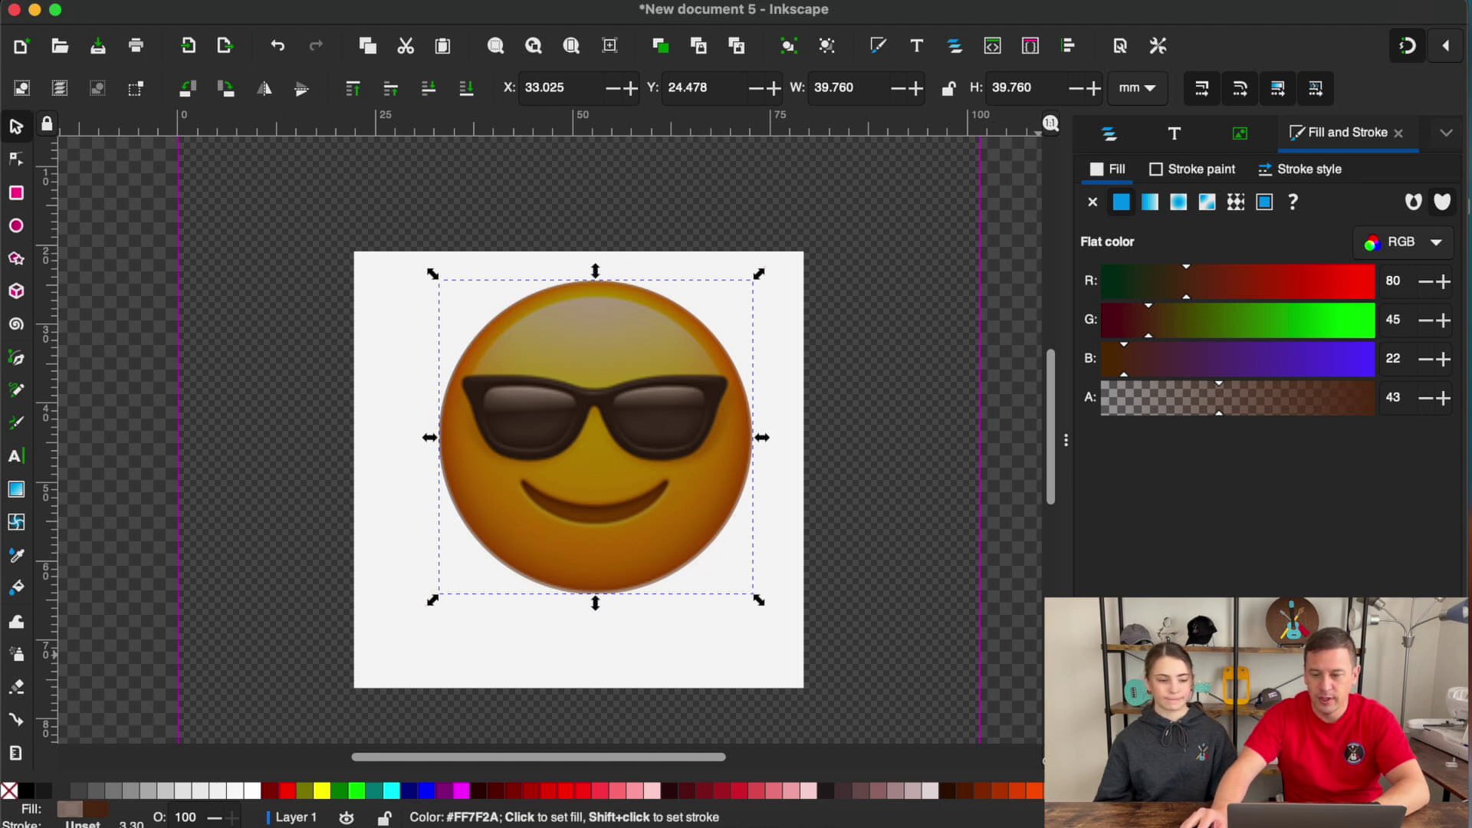
# - Fill the circle orange, then duplicate it and give the copy no fill and a dark-brown stroke
pyautogui.click(1020, 789)
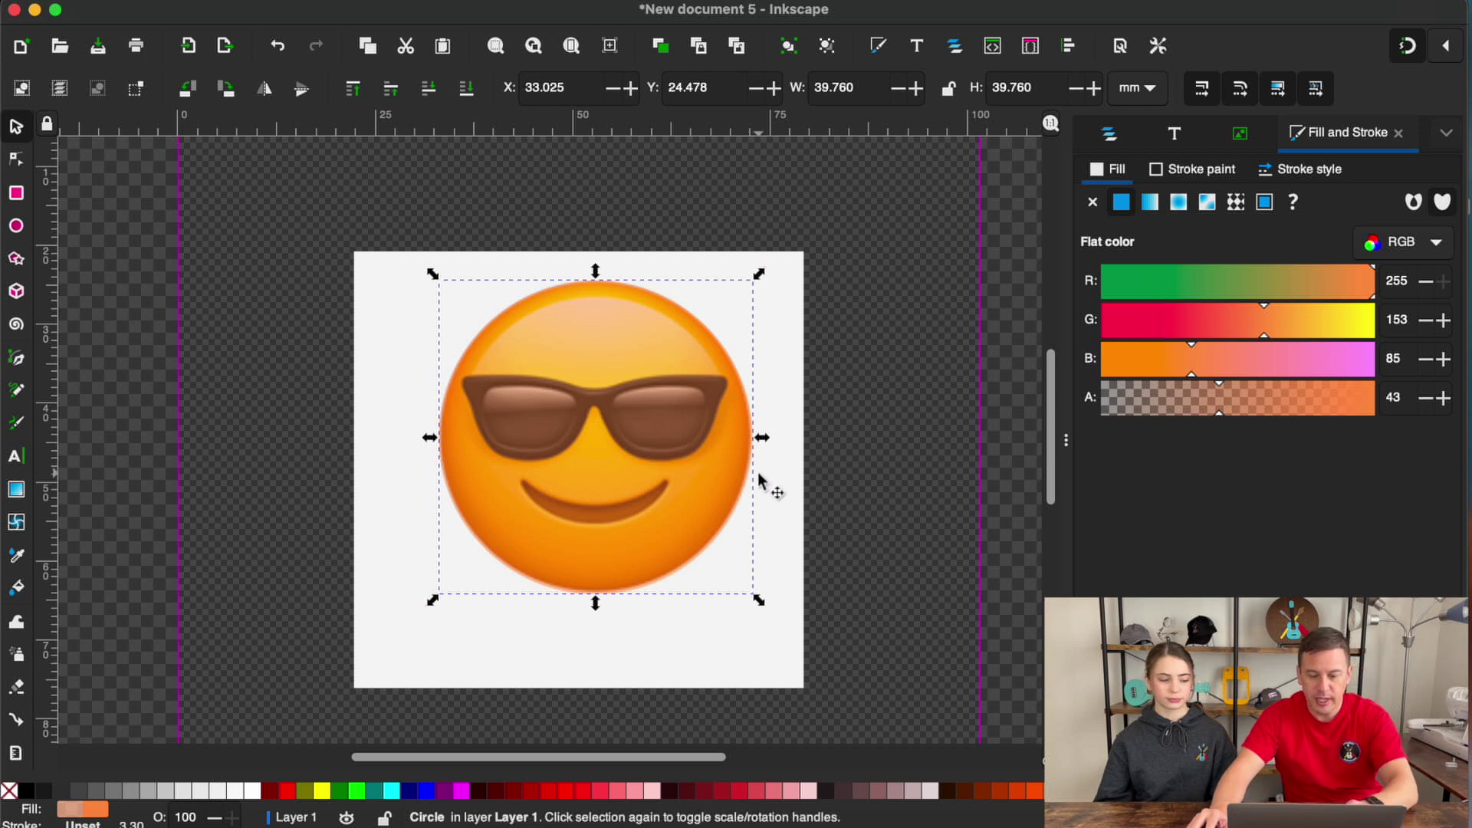
pyautogui.press('super+d')
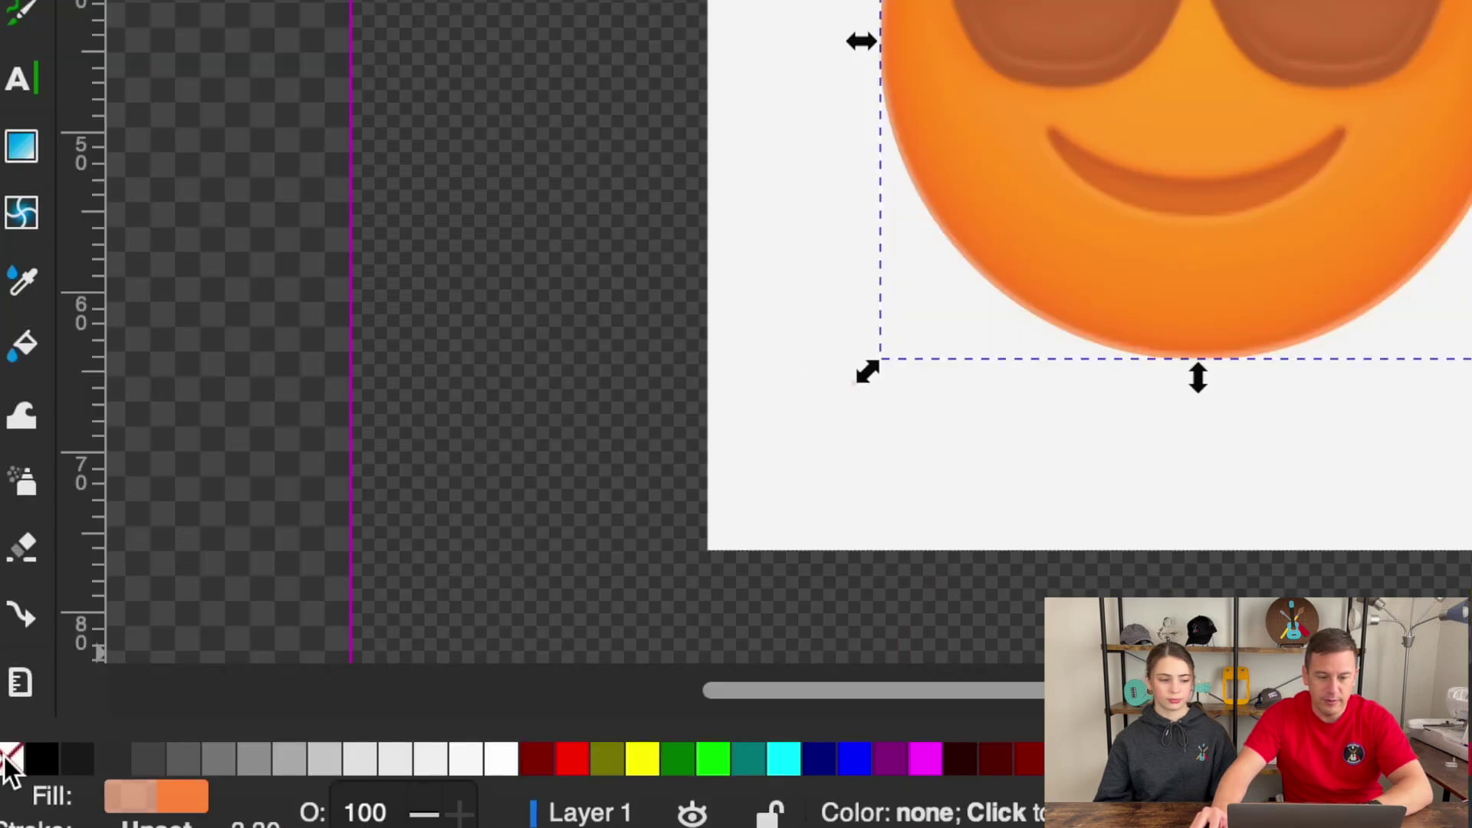
pyautogui.click(10, 758)
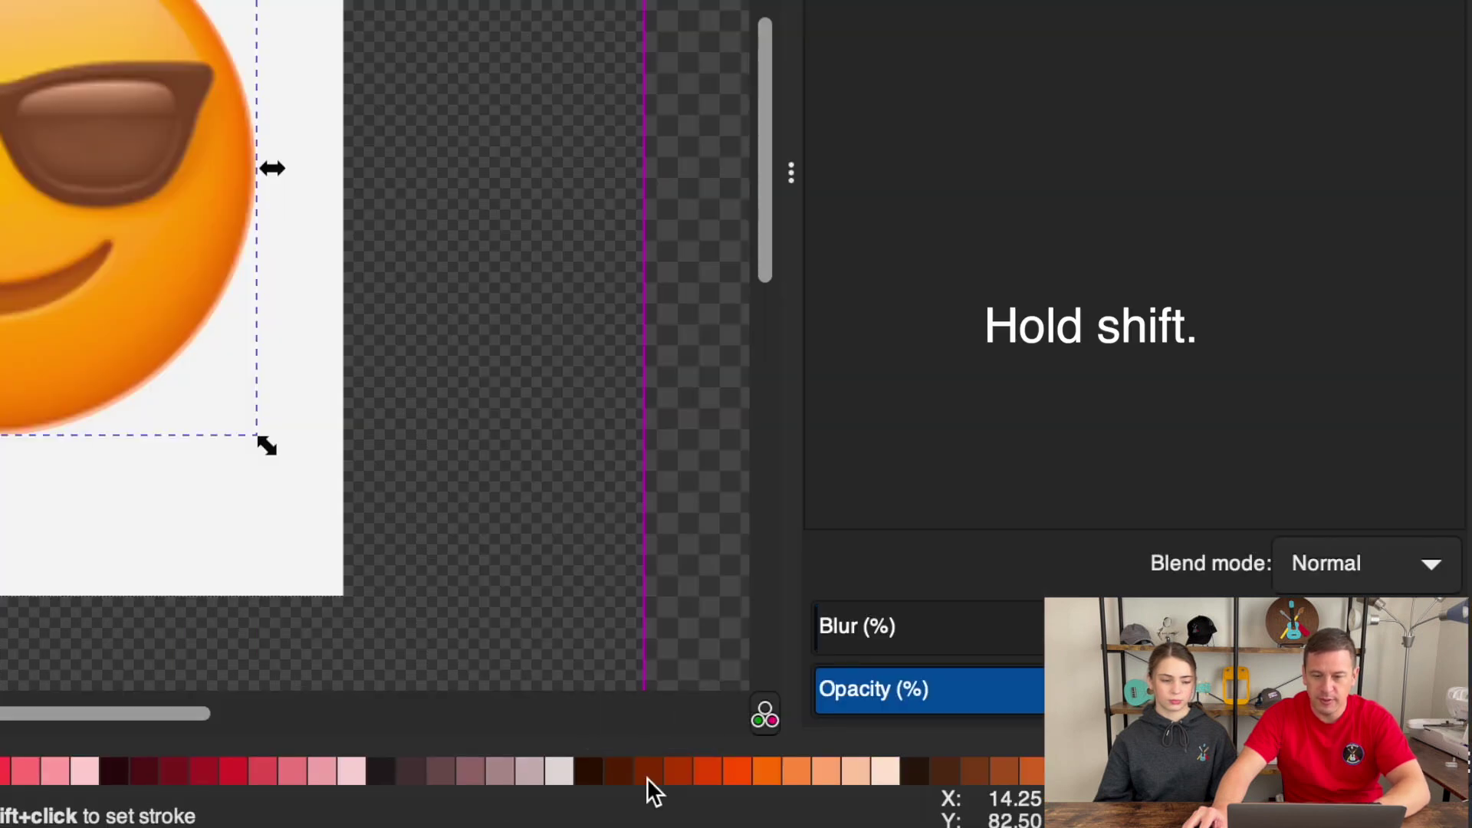
pyautogui.keyDown('shift'); pyautogui.click(647, 776); pyautogui.keyUp('shift')
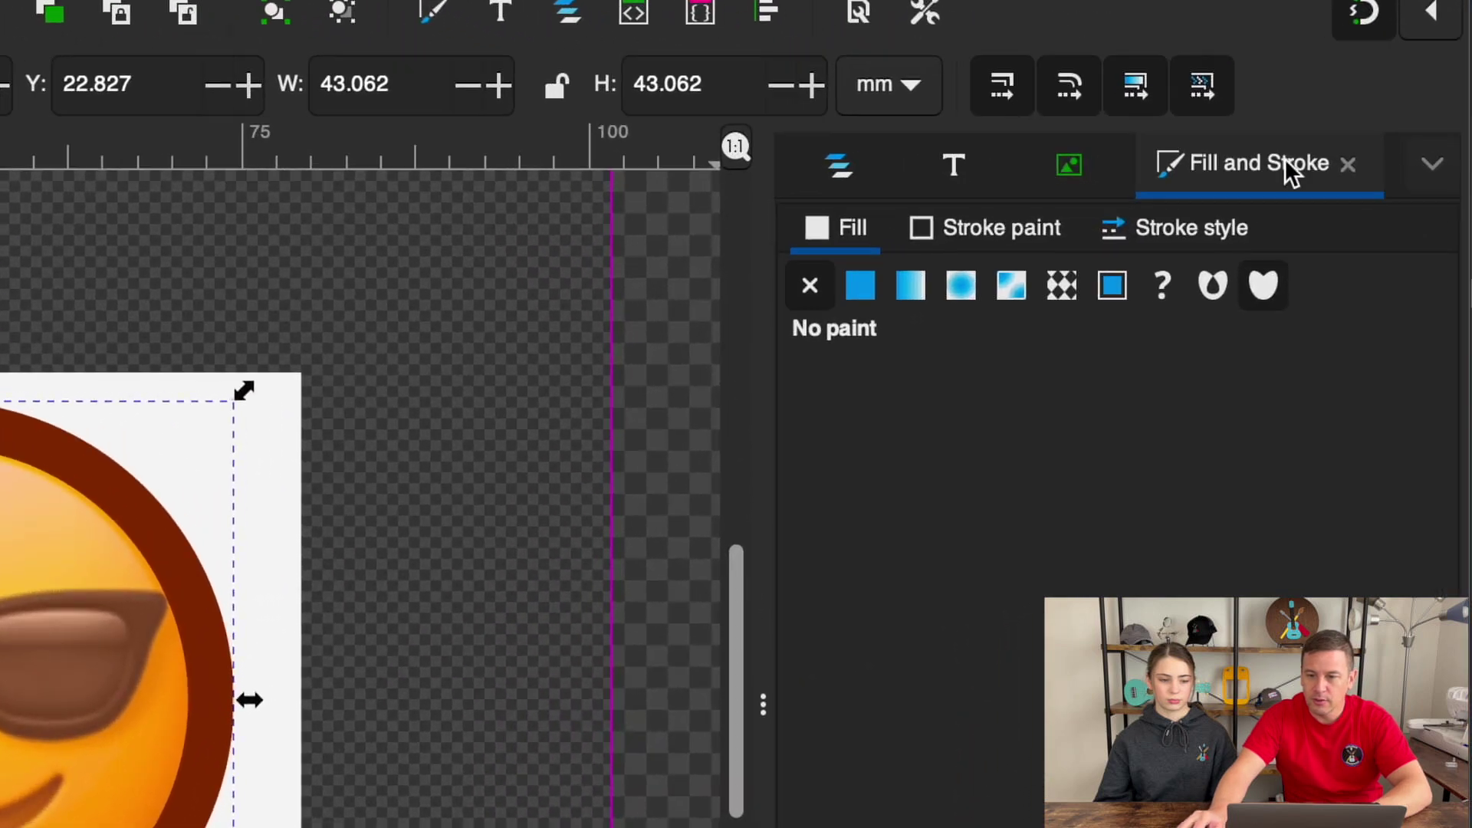
# - Thin the brown ring's stroke to 2.402 mm and realign it snugly around the emoji face
pyautogui.click(1323, 160)
pyautogui.click(1161, 225)
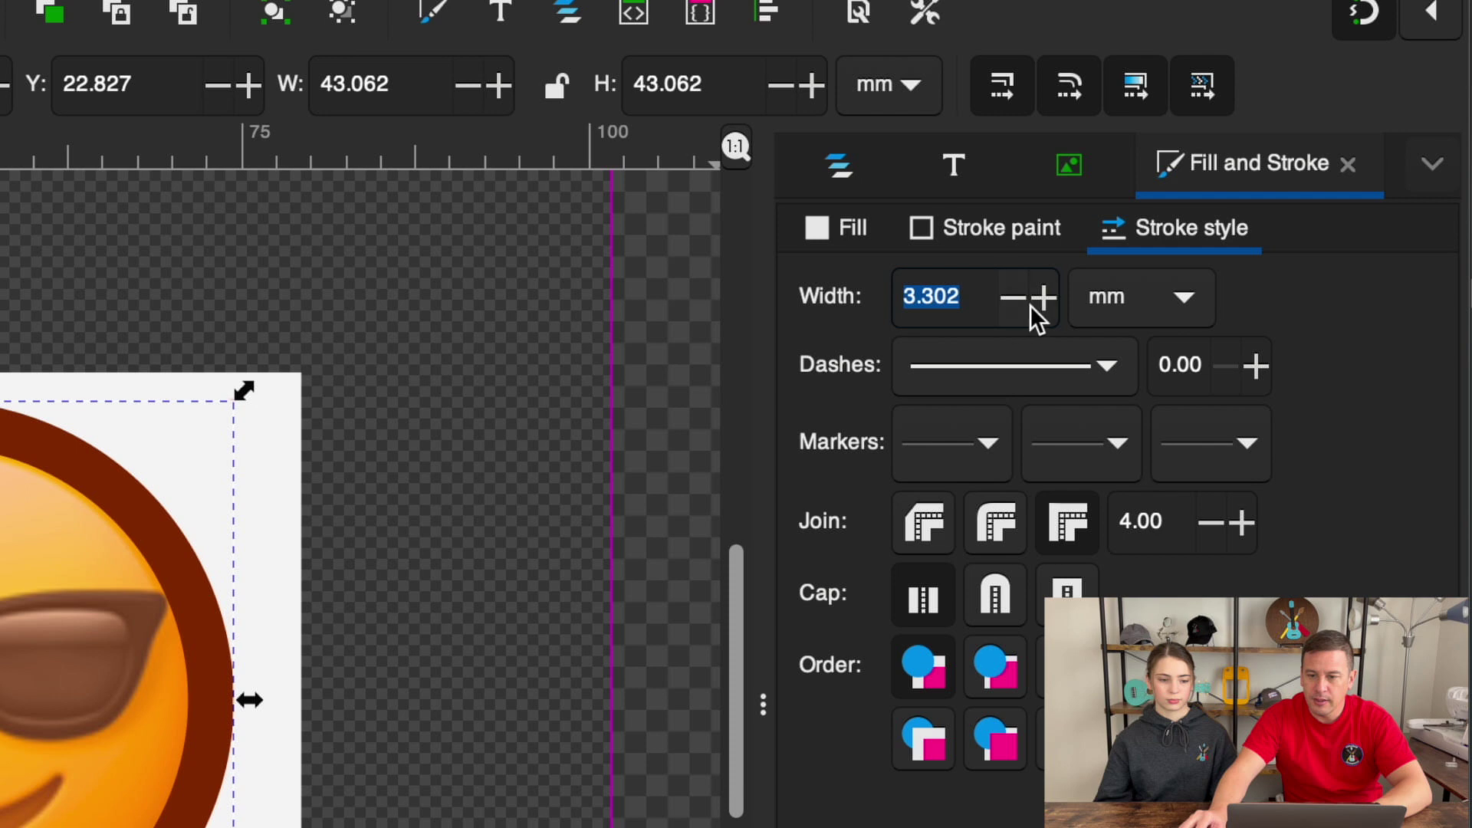
pyautogui.click(1009, 304)
pyautogui.click(1015, 299)
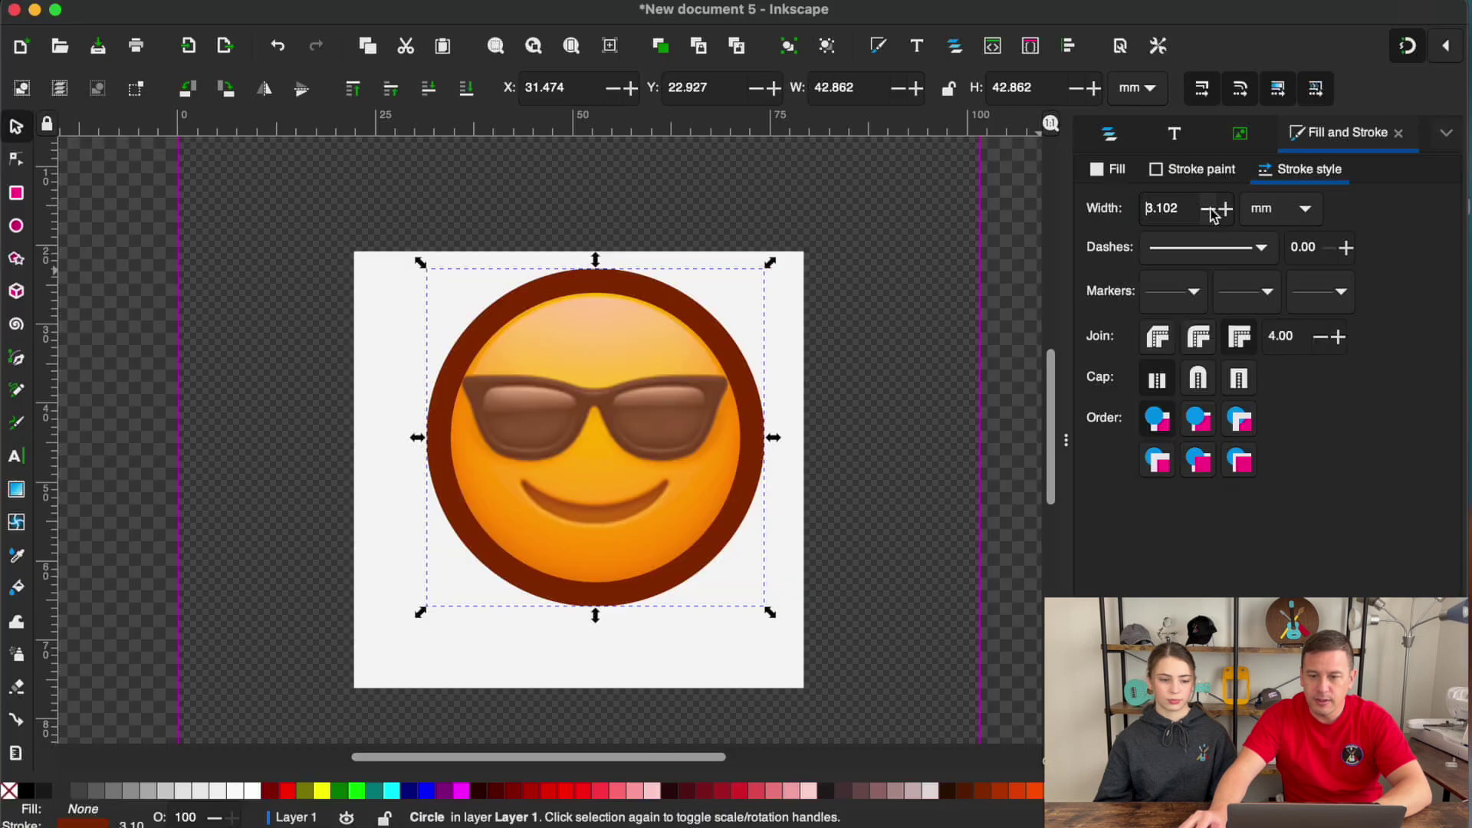
pyautogui.doubleClick(1211, 212)
pyautogui.click(1211, 212)
pyautogui.doubleClick(1211, 211)
pyautogui.doubleClick(1211, 211)
pyautogui.moveTo(741, 370); pyautogui.dragTo(673, 499)
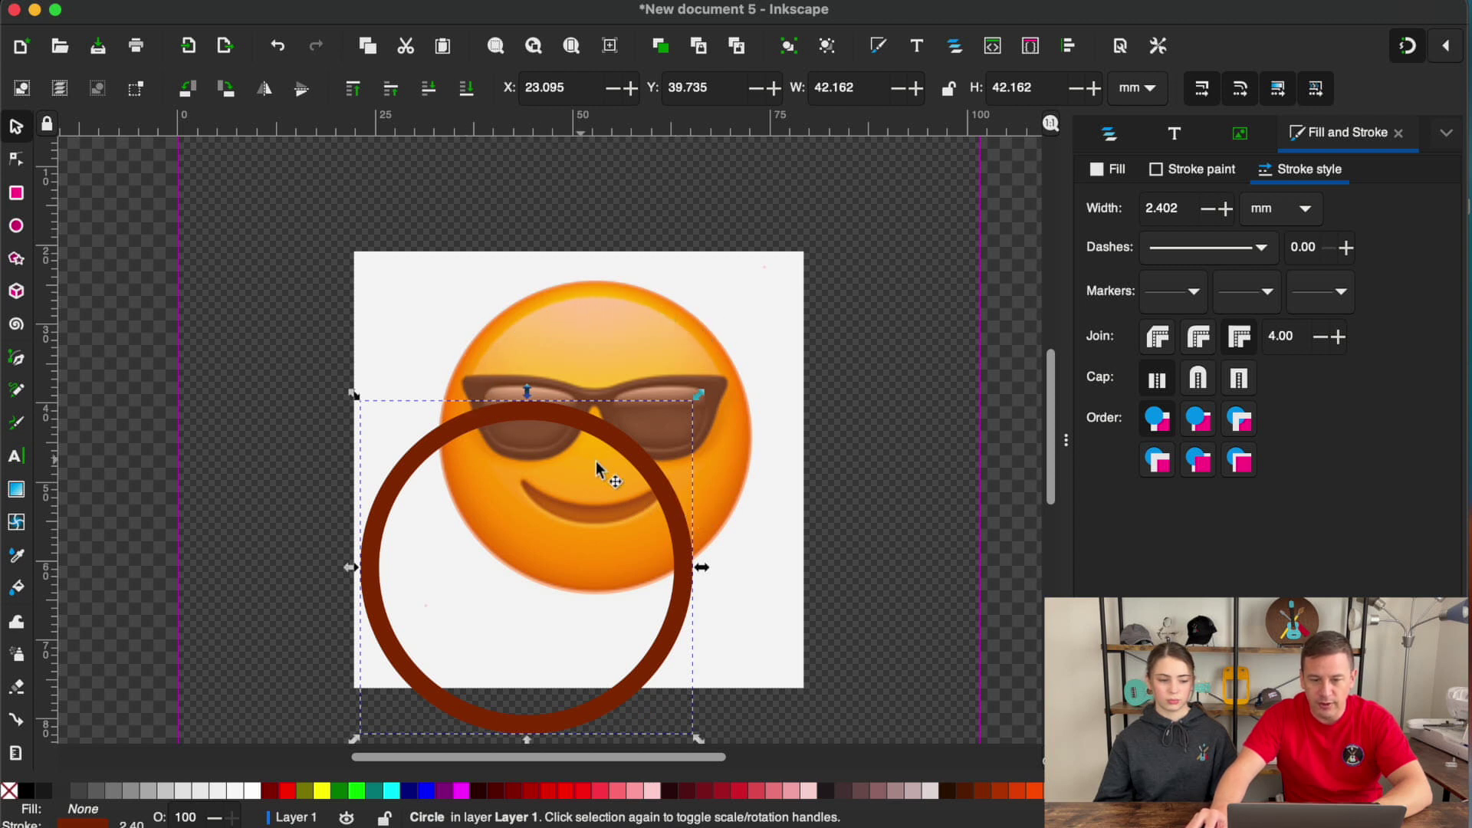
pyautogui.moveTo(677, 474); pyautogui.dragTo(747, 354)
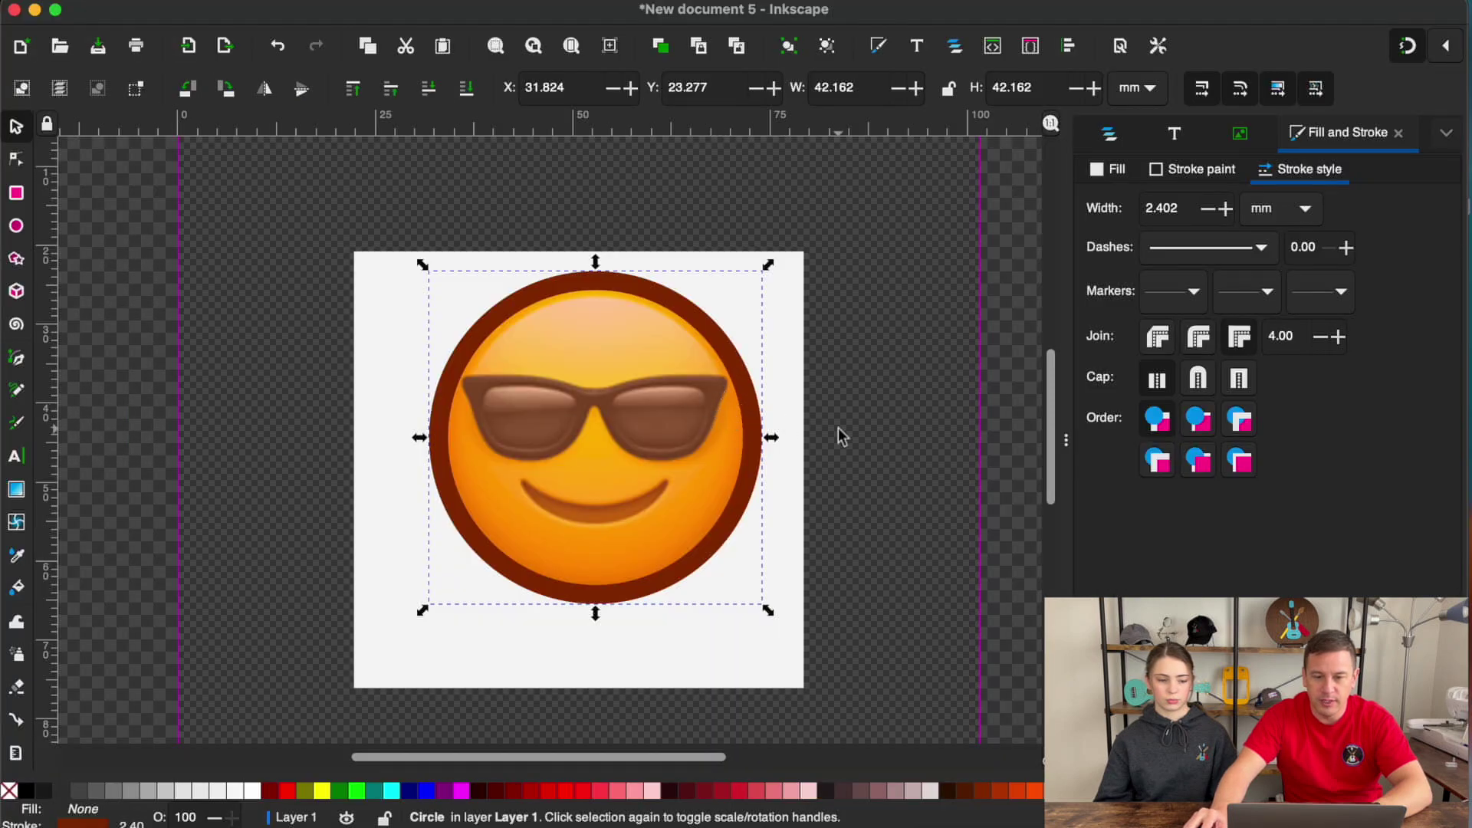
# - In Layers and Objects, add layers named Background fill and Stroke, then start a third layer
pyautogui.press('Escape')
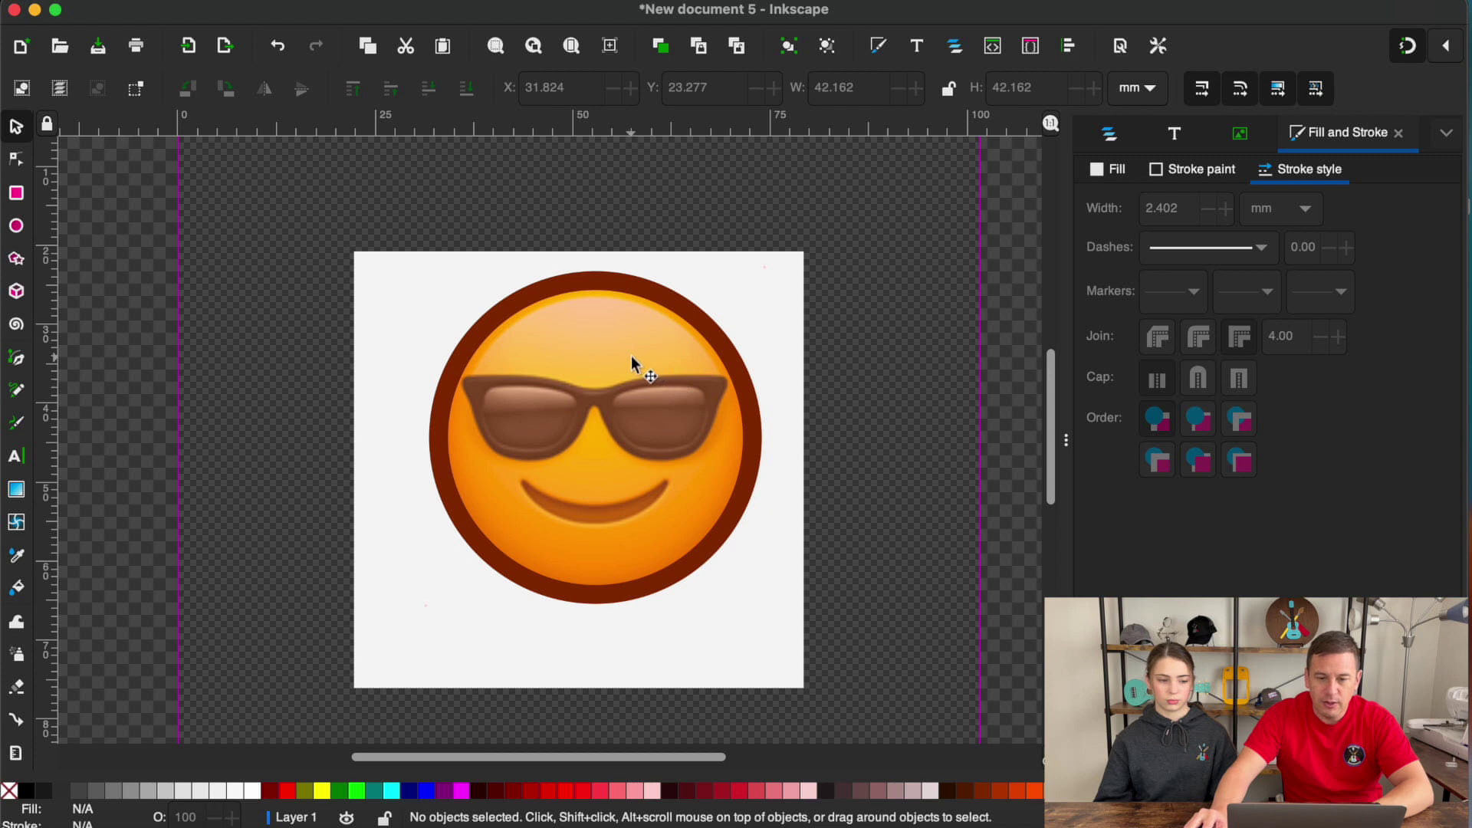
pyautogui.click(1109, 135)
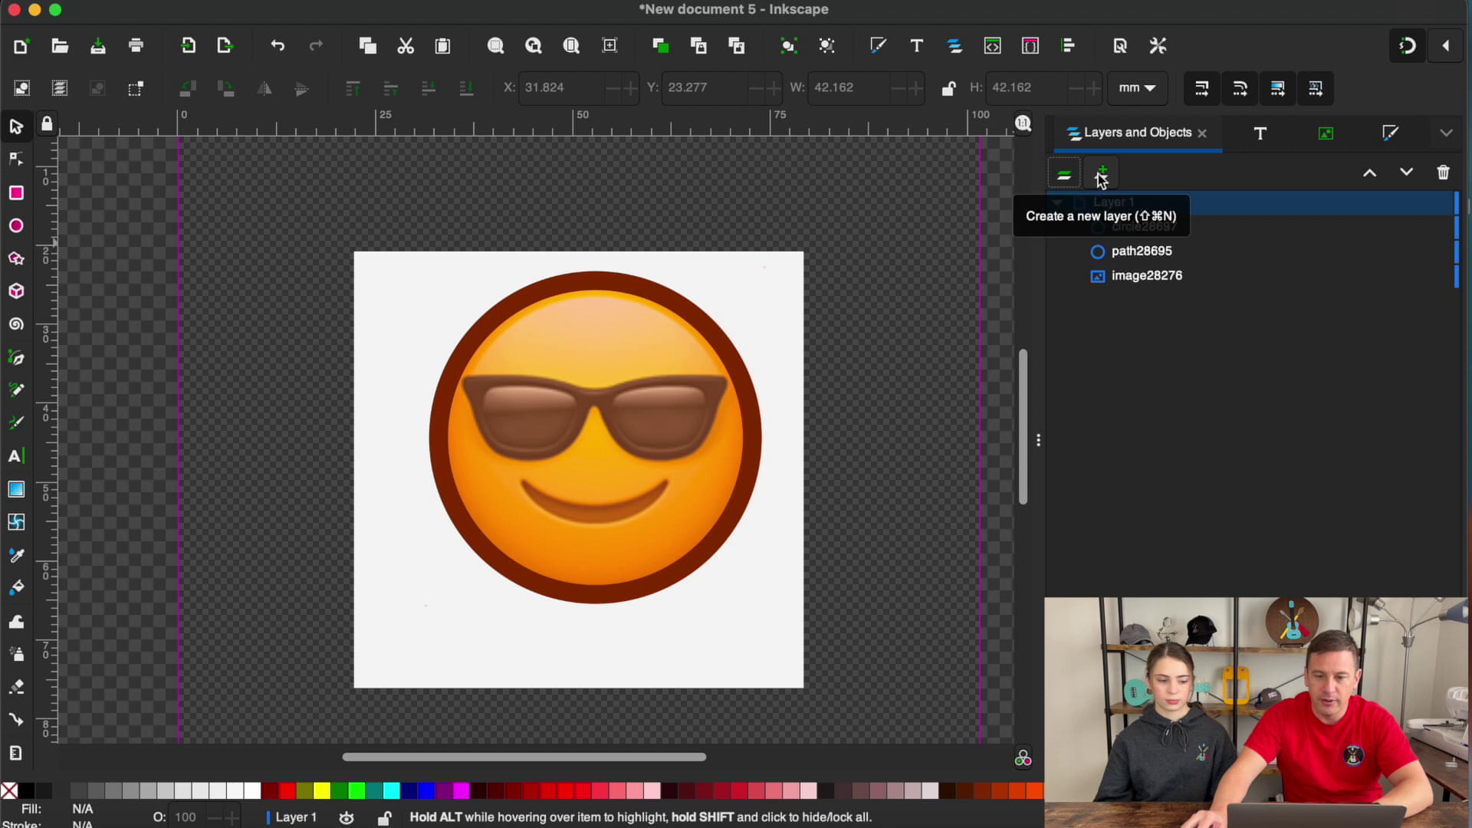
pyautogui.click(1101, 175)
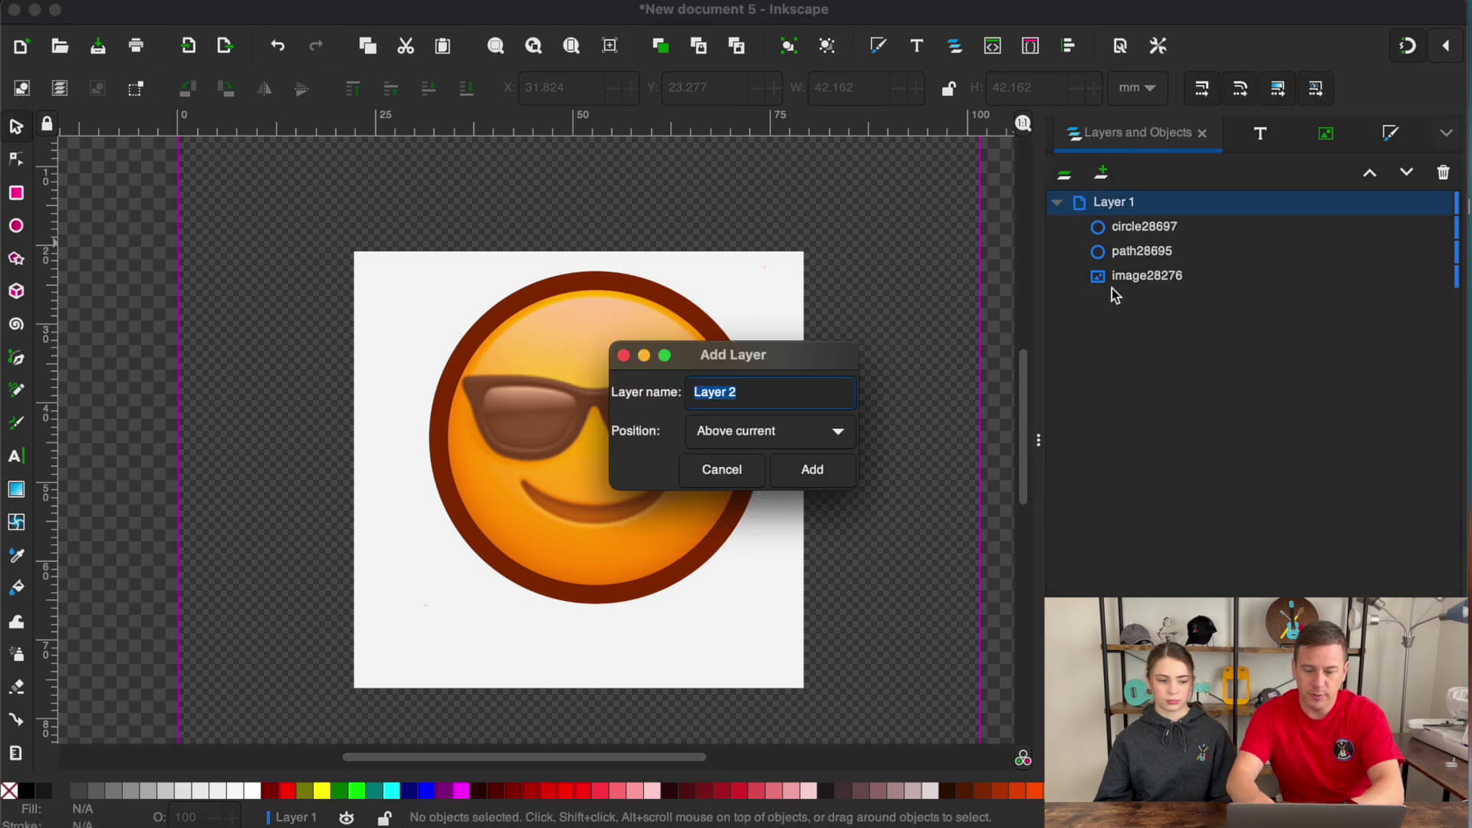
pyautogui.write('Background fill')
pyautogui.click(814, 470)
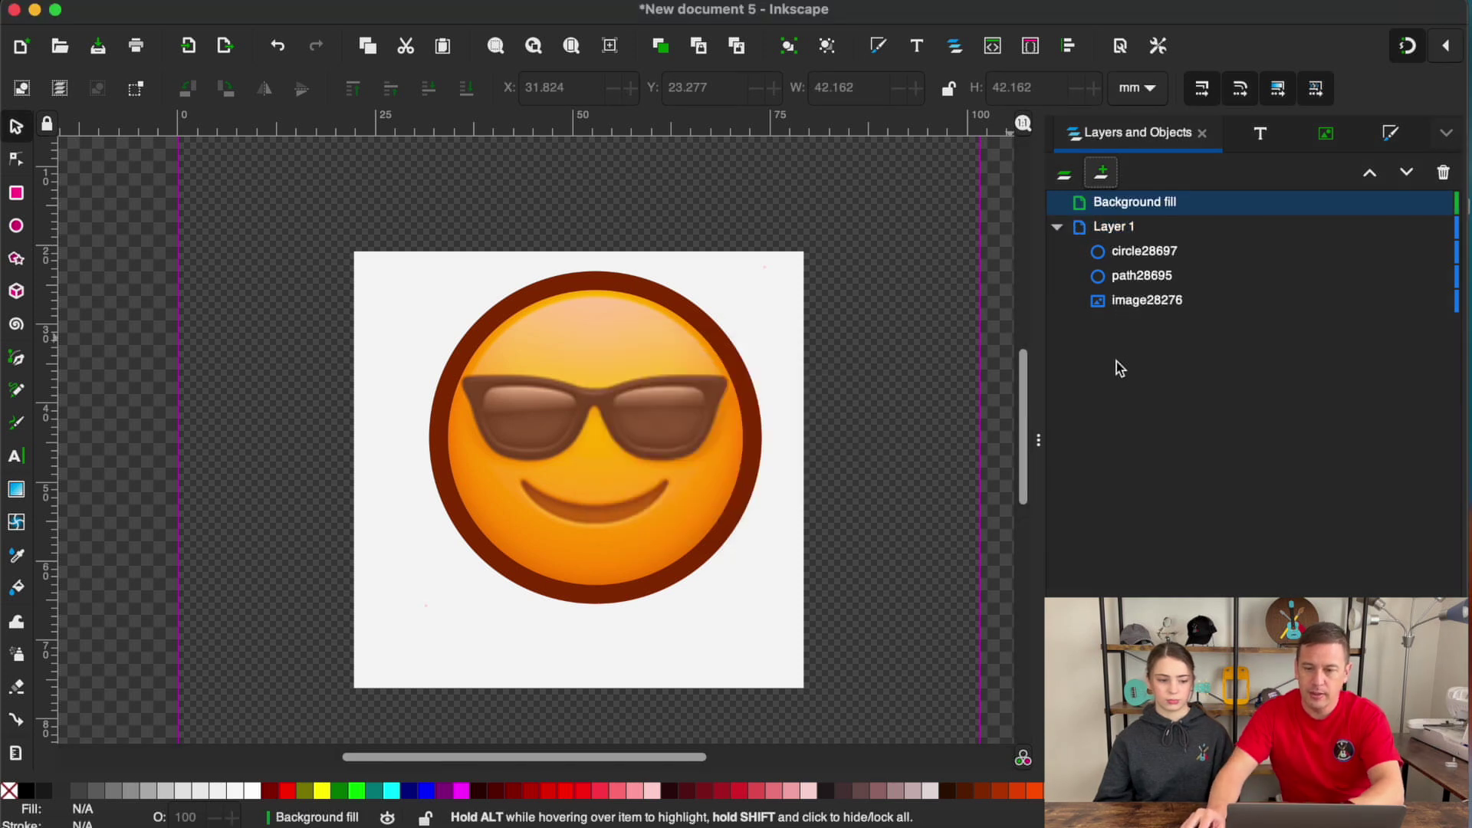
pyautogui.click(1101, 175)
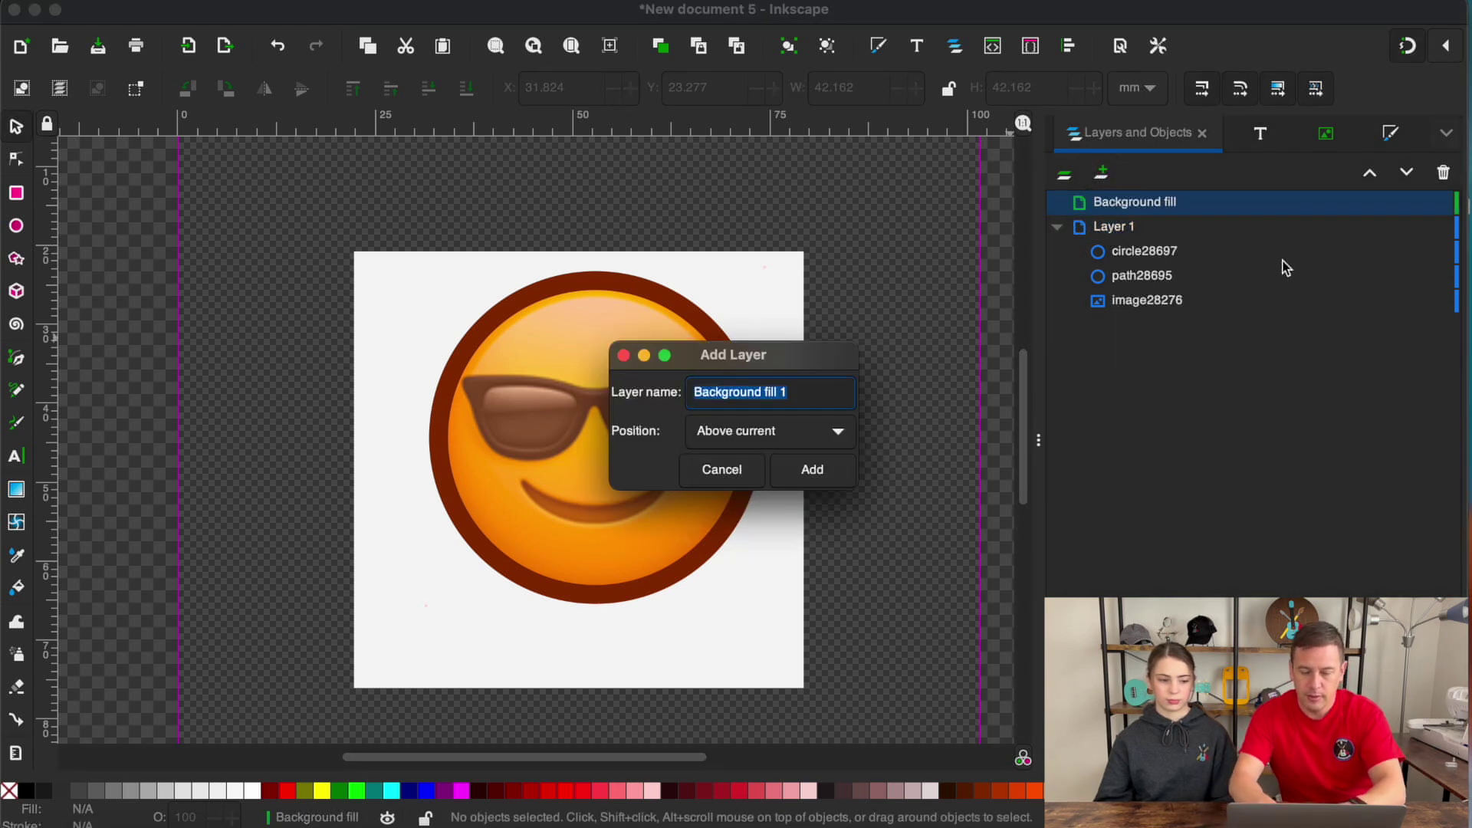
pyautogui.write('S')
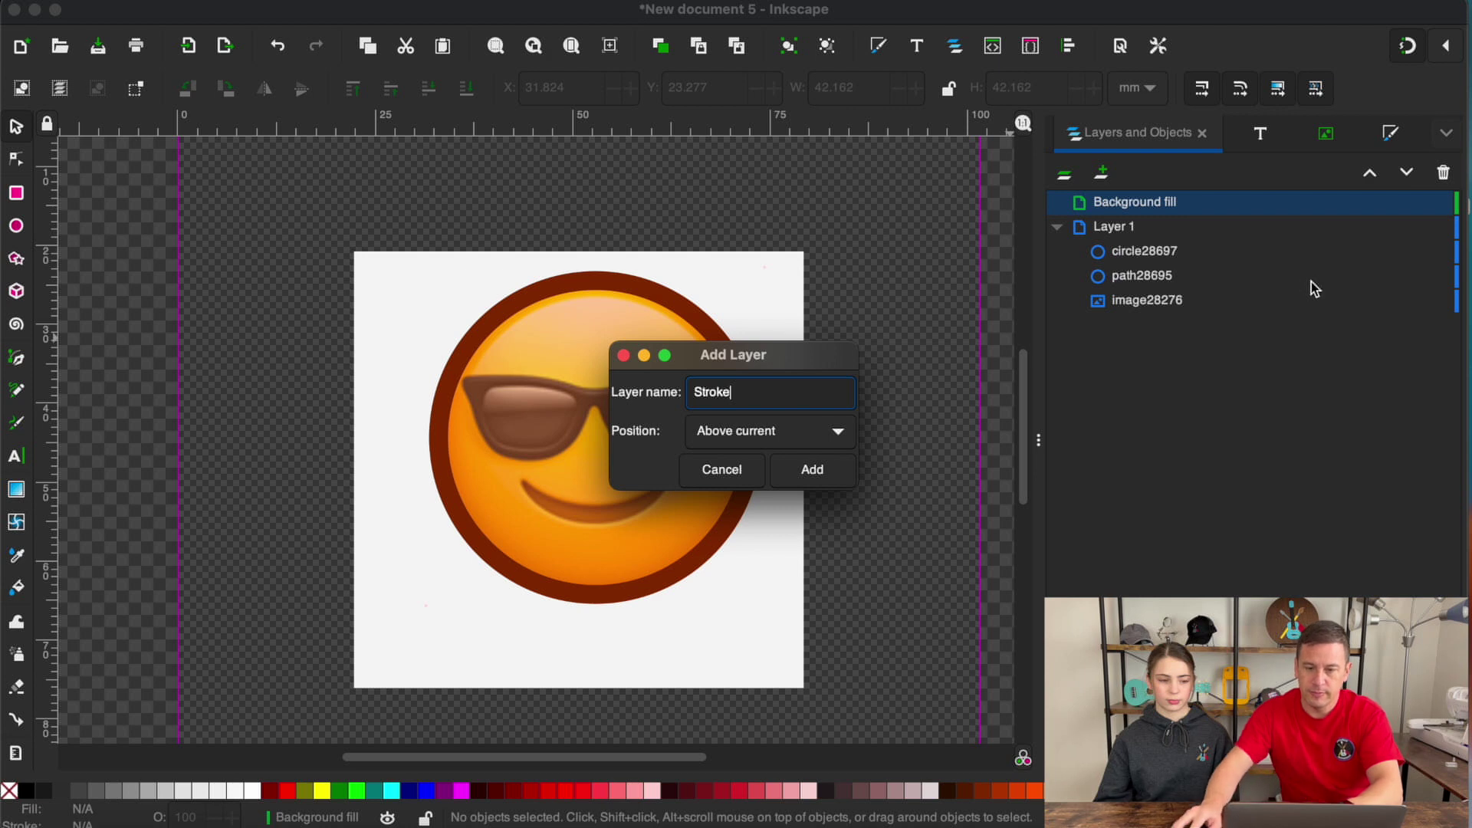
pyautogui.write('troke')
pyautogui.click(813, 470)
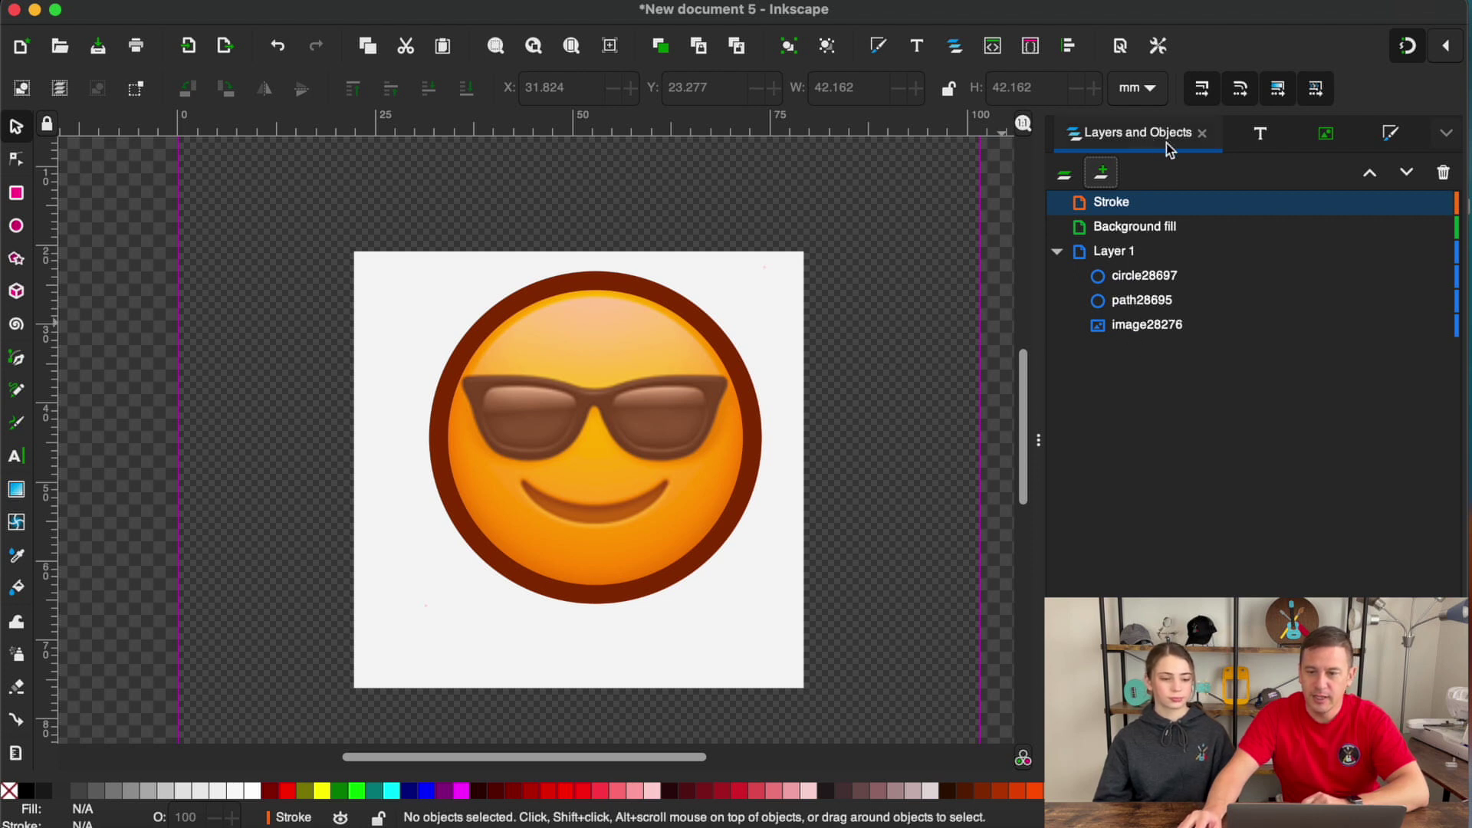
pyautogui.click(1101, 171)
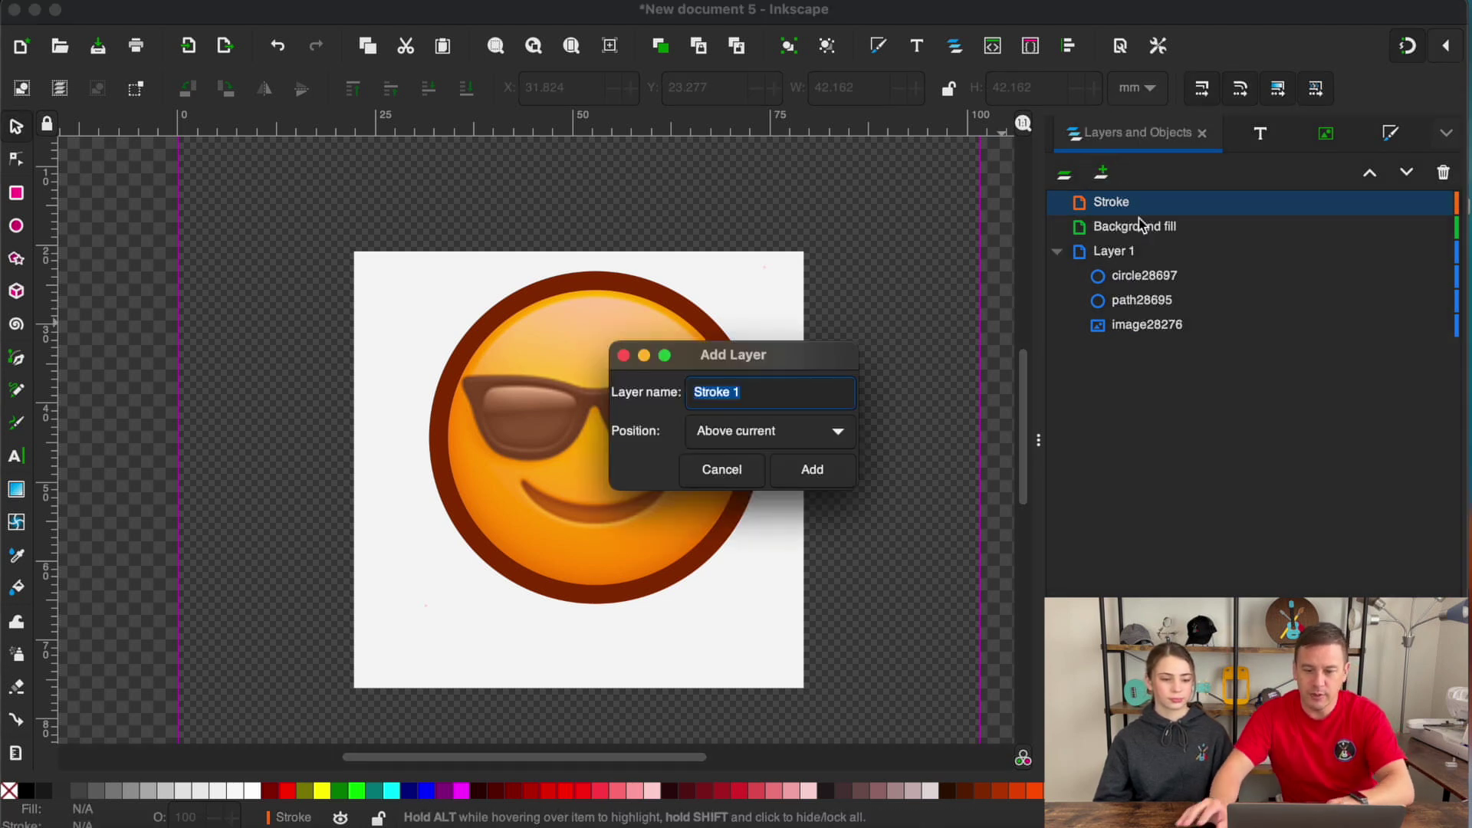
# - Name the third layer 'image' and move the emoji image into it
pyautogui.write('image')
pyautogui.click(812, 469)
pyautogui.rightClick(766, 613)
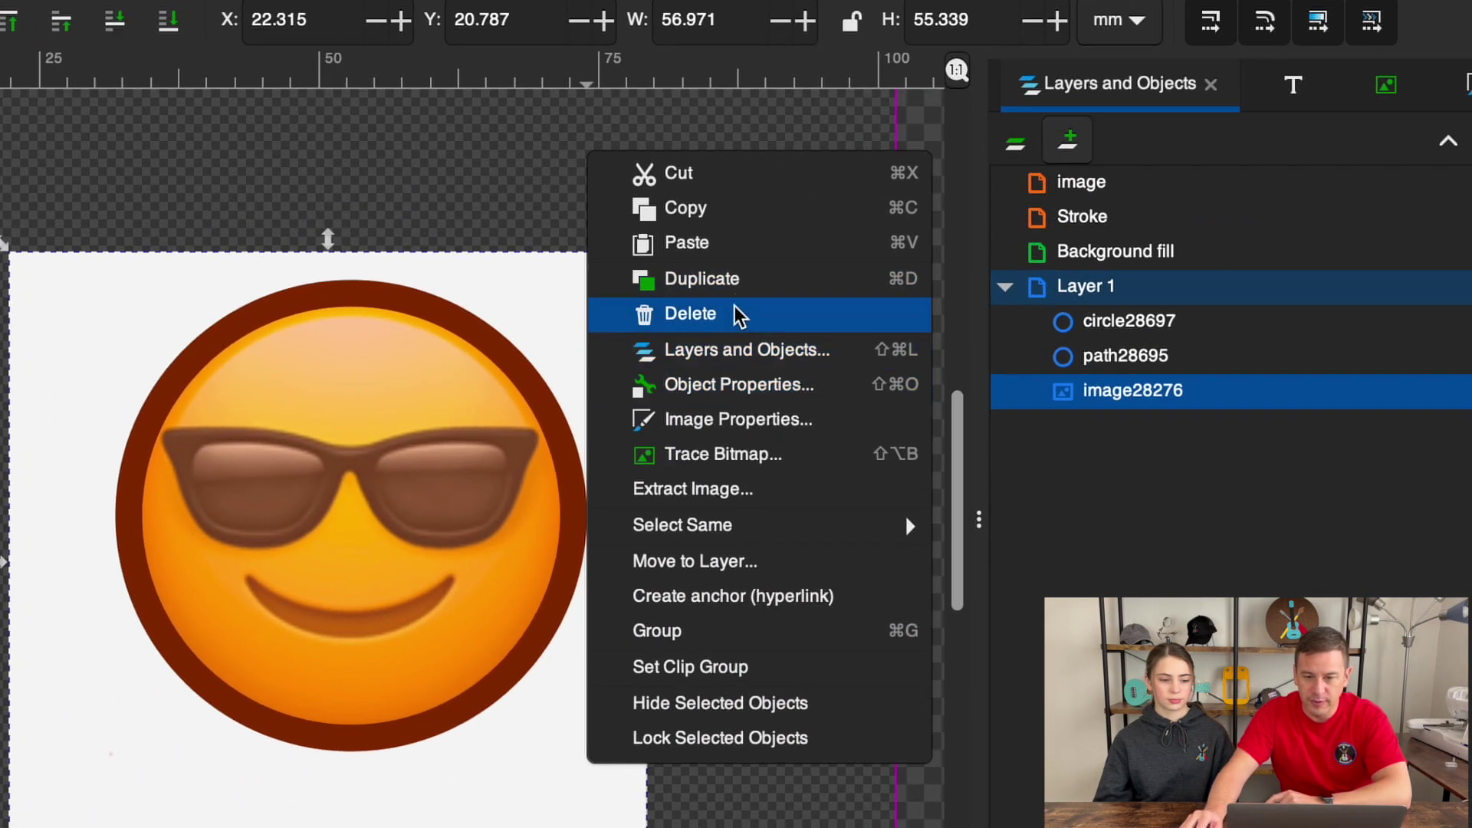
pyautogui.click(713, 560)
pyautogui.click(537, 367)
pyautogui.click(643, 639)
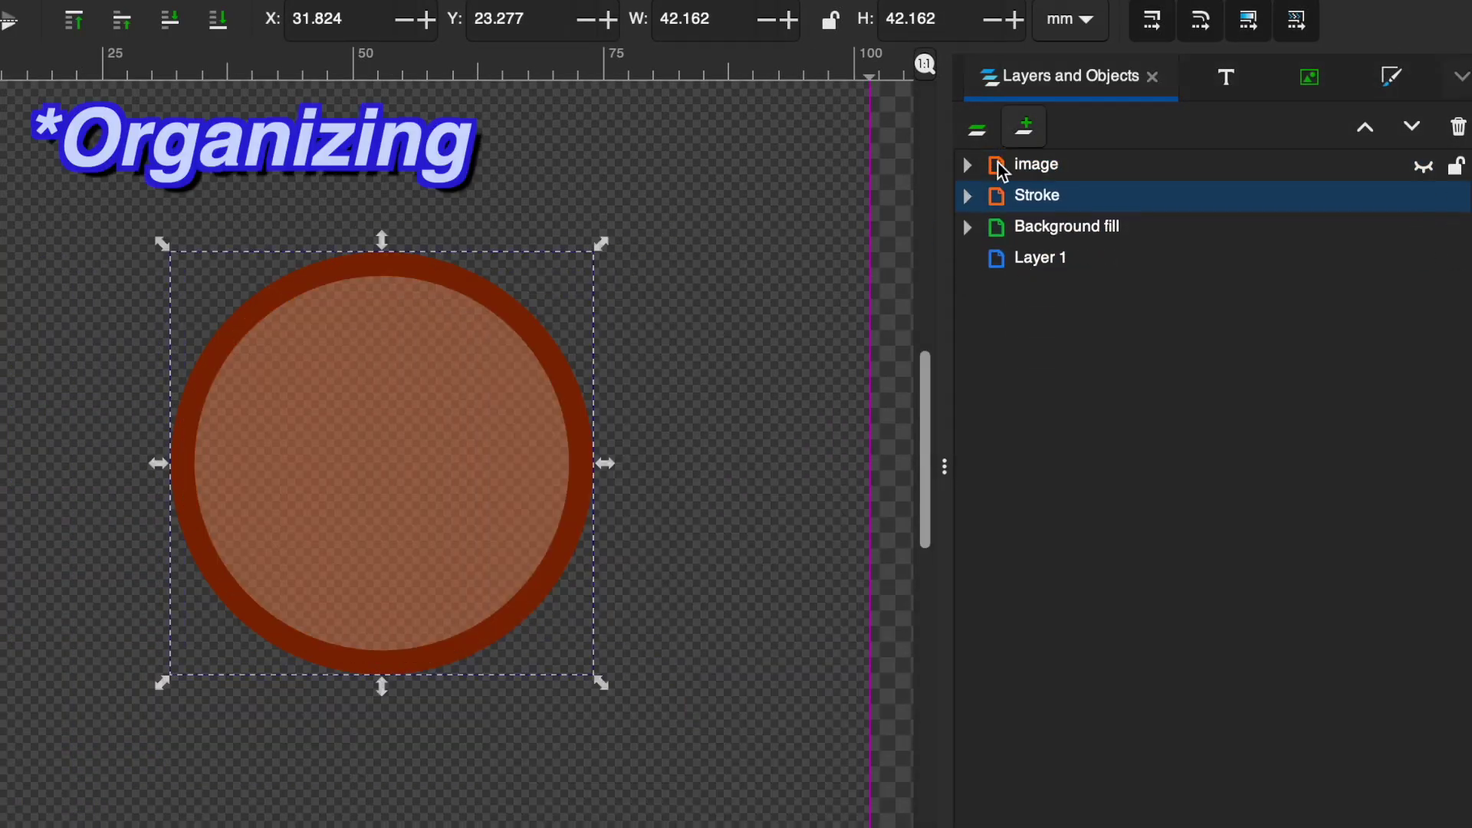
# - Reorder the layers so image sits below Background fill
pyautogui.moveTo(997, 164); pyautogui.dragTo(1026, 239)
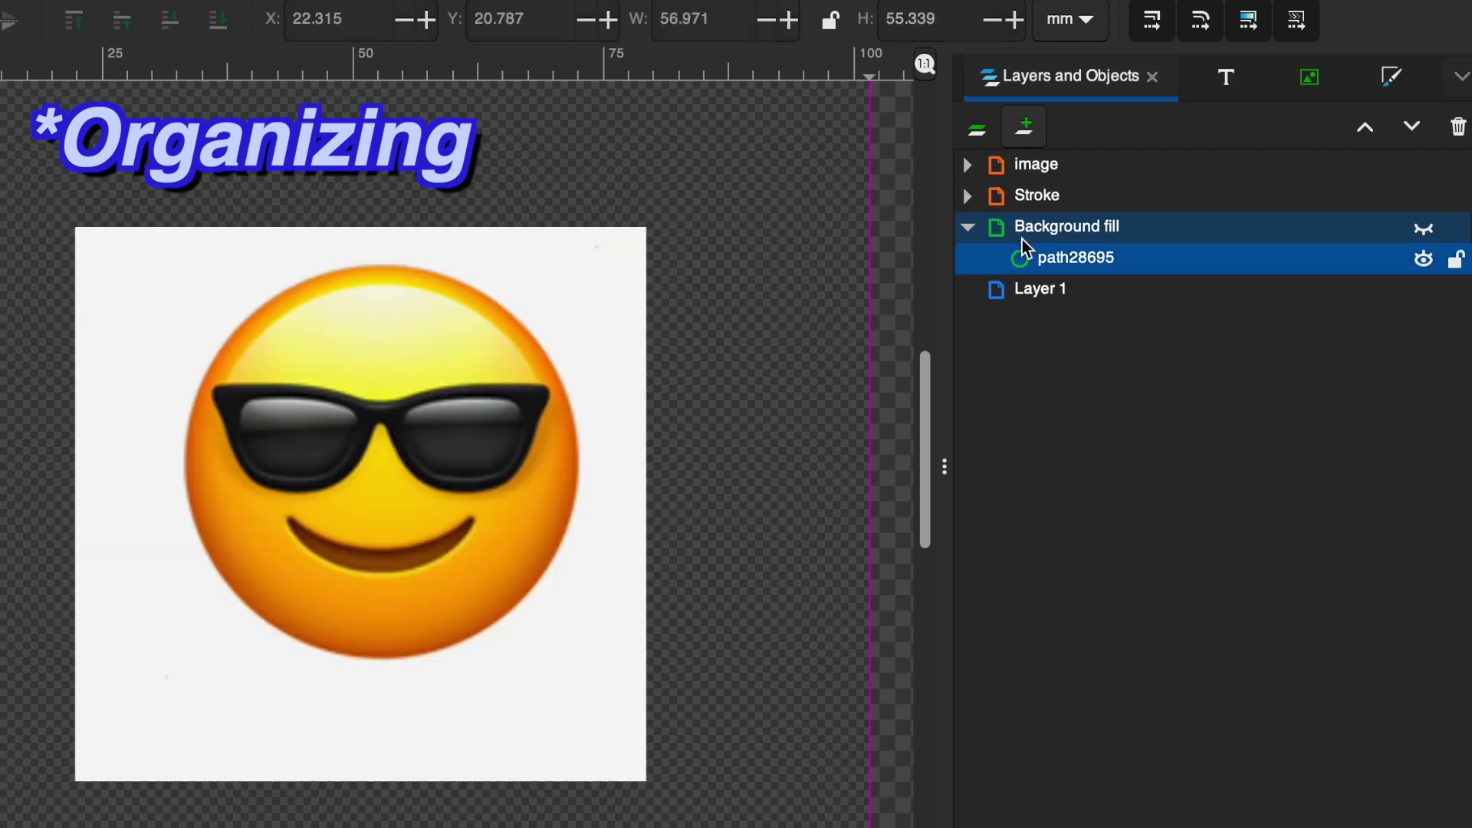
pyautogui.moveTo(996, 164); pyautogui.dragTo(1000, 253)
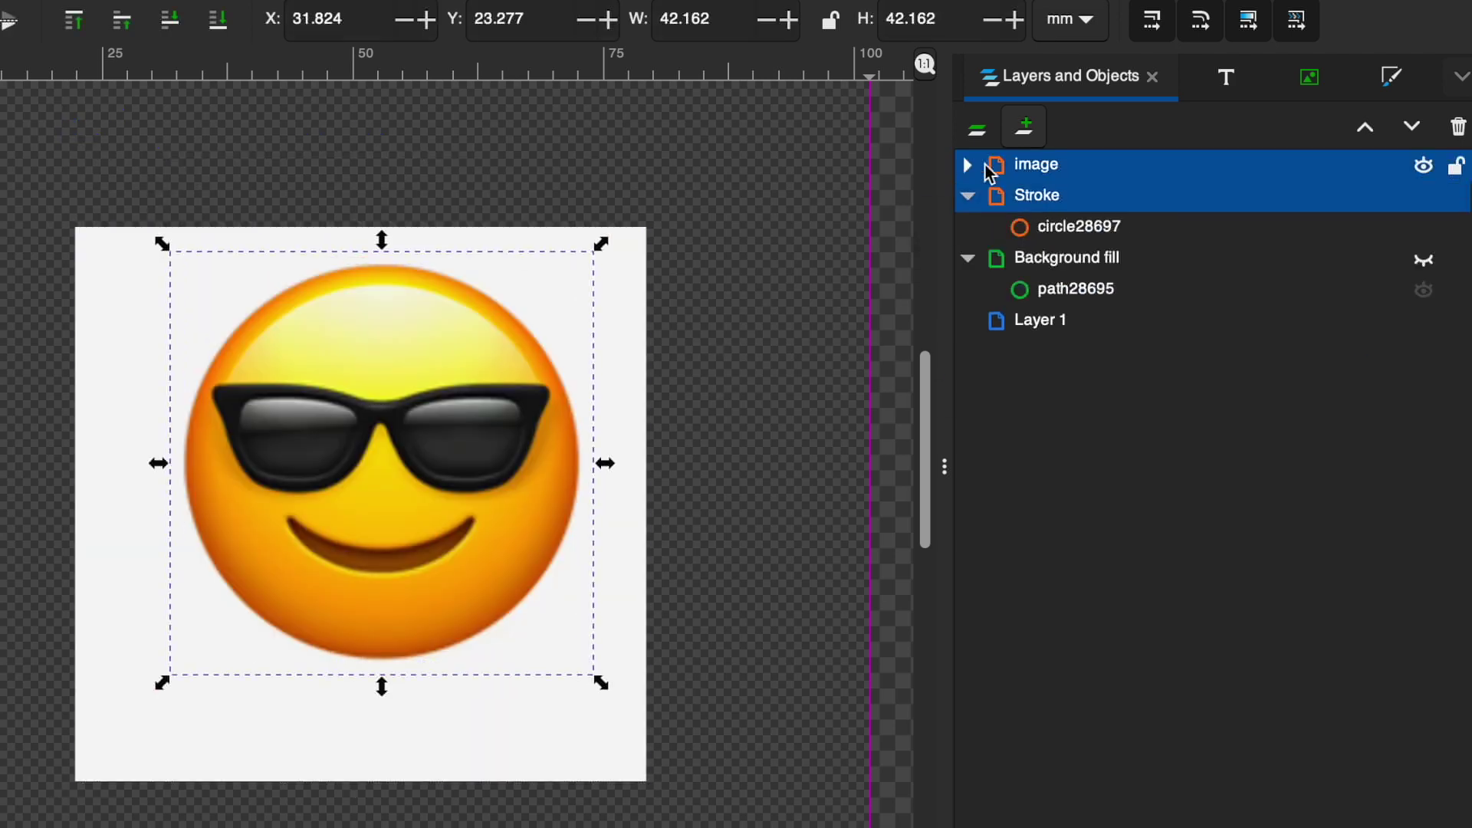
pyautogui.moveTo(989, 164); pyautogui.dragTo(1018, 307)
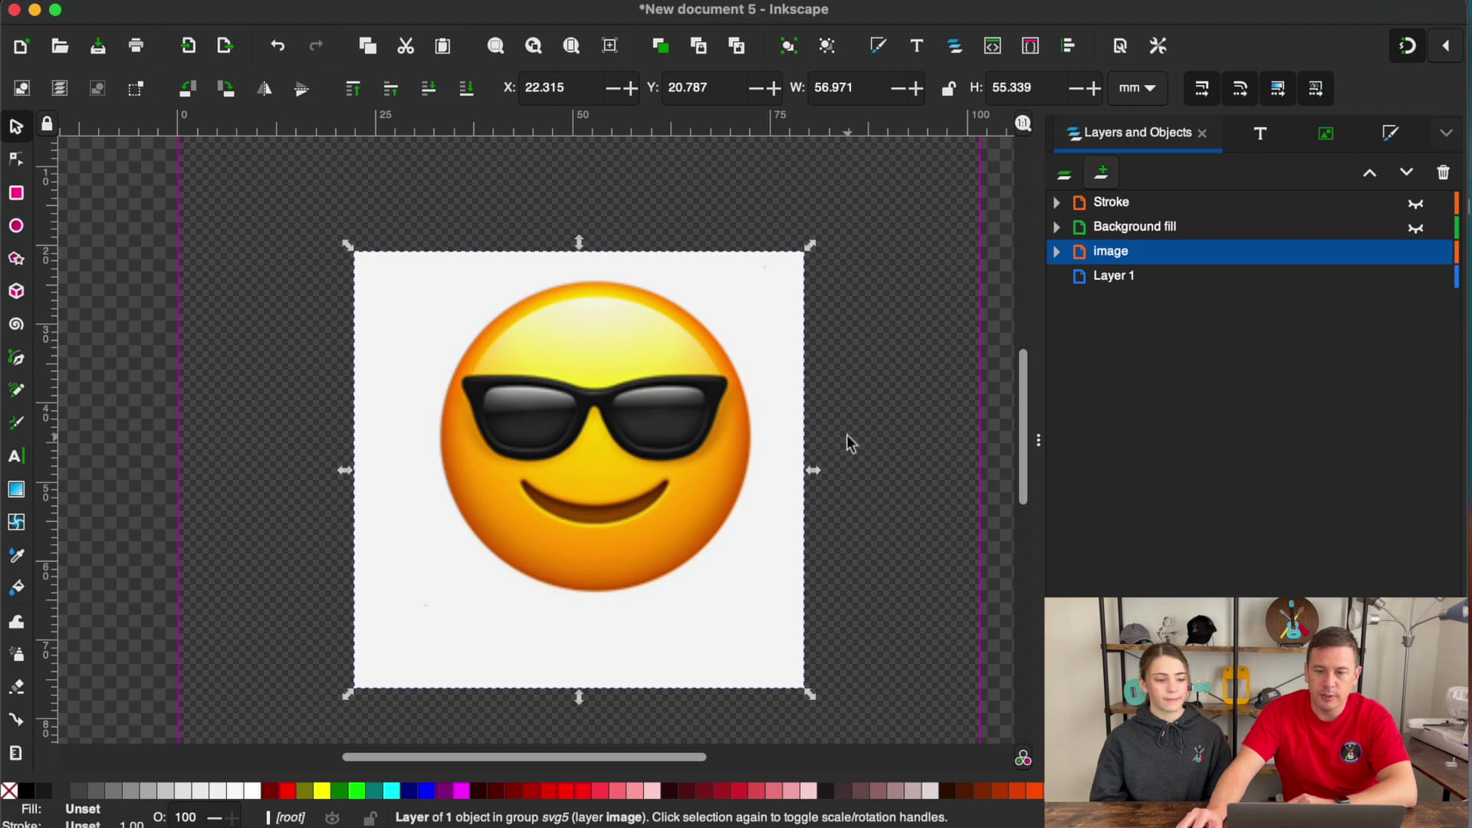
# - Unhide Background fill, select its orange circle and paste a copy onto the canvas left of the page
pyautogui.click(1416, 227)
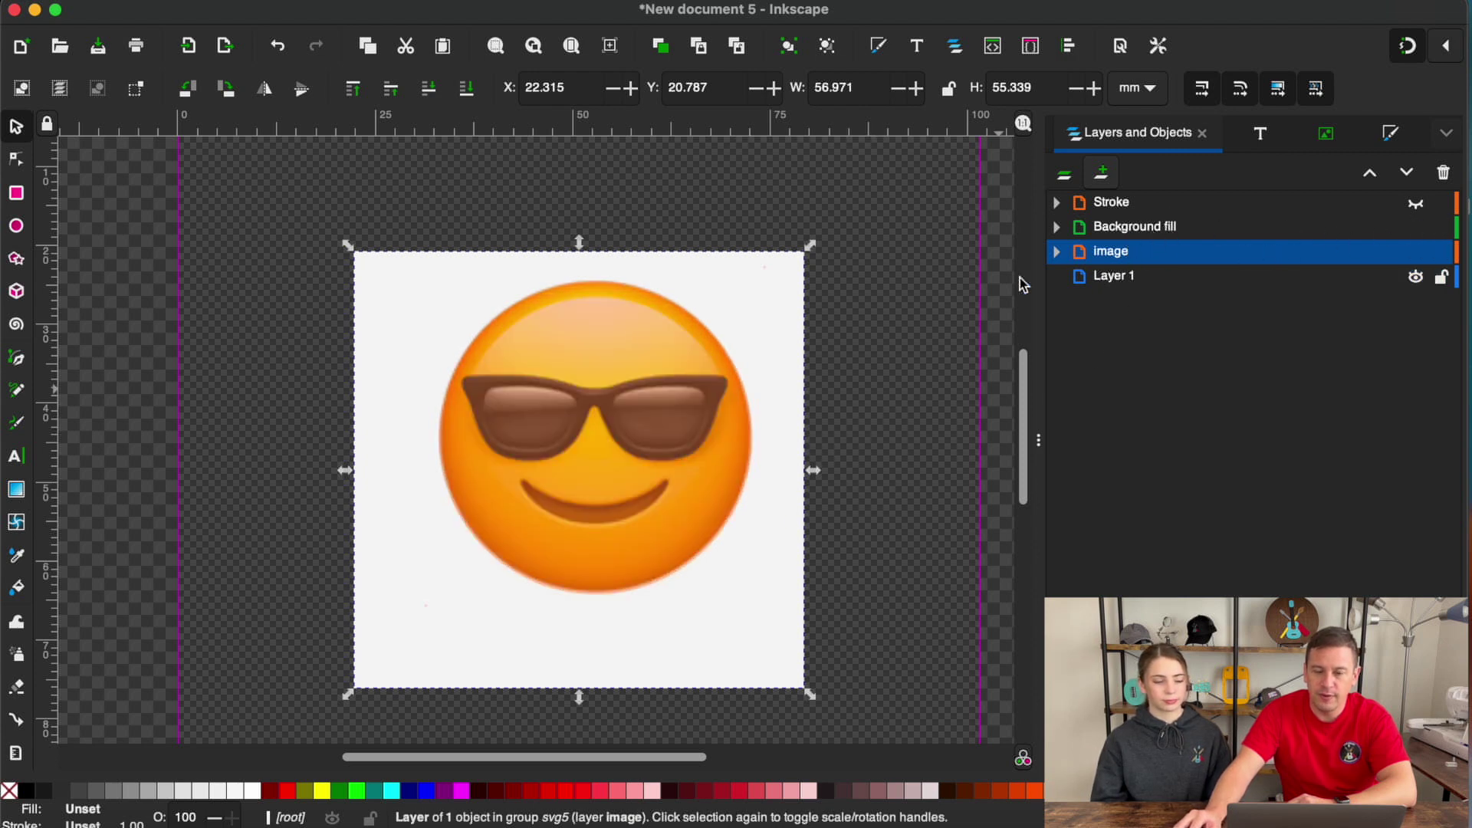
pyautogui.click(741, 460)
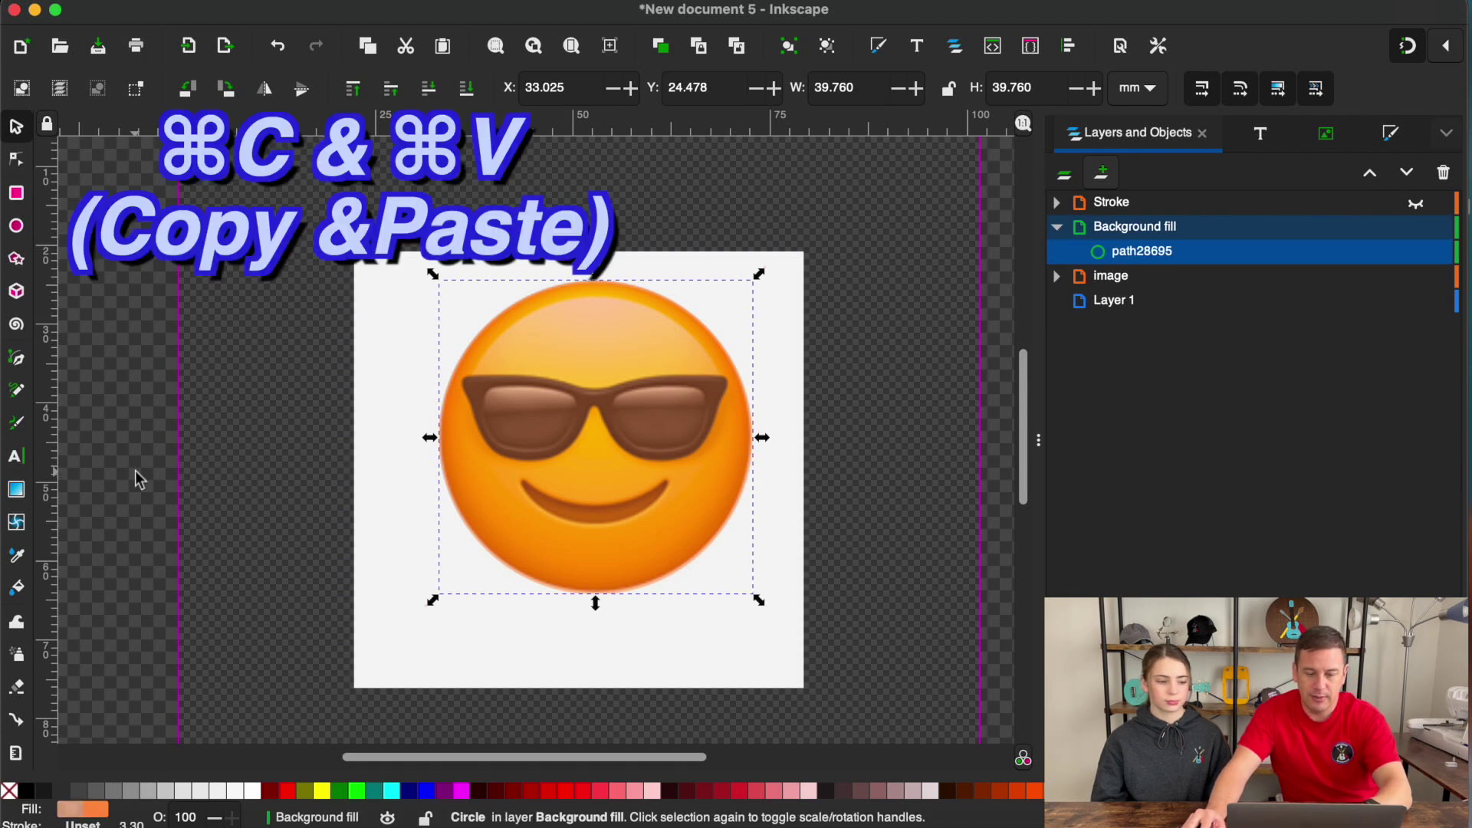
pyautogui.press('super+v')
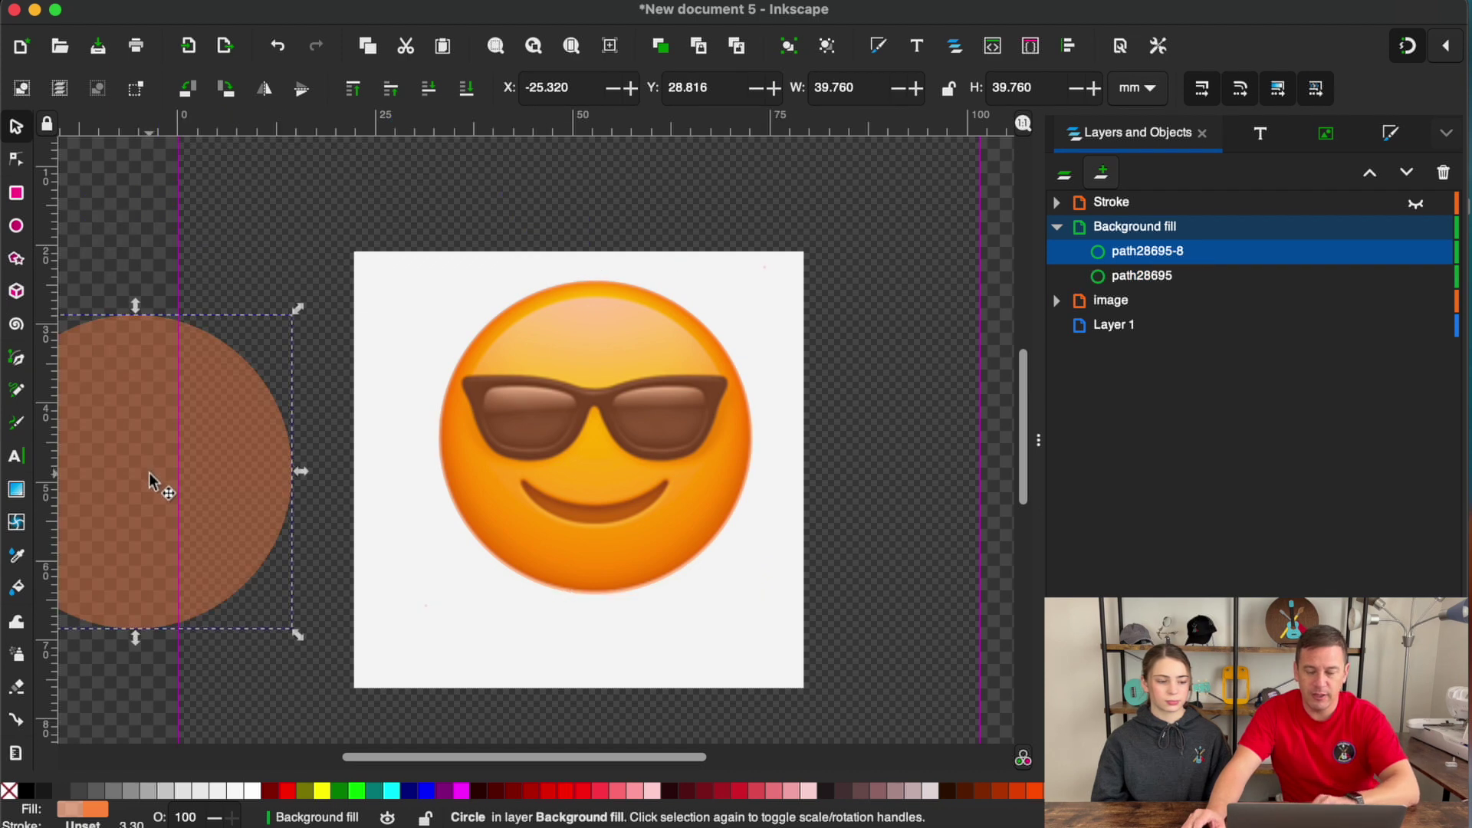
pyautogui.hscroll(-5, 151, 481)
pyautogui.scroll(-2, 151, 481)
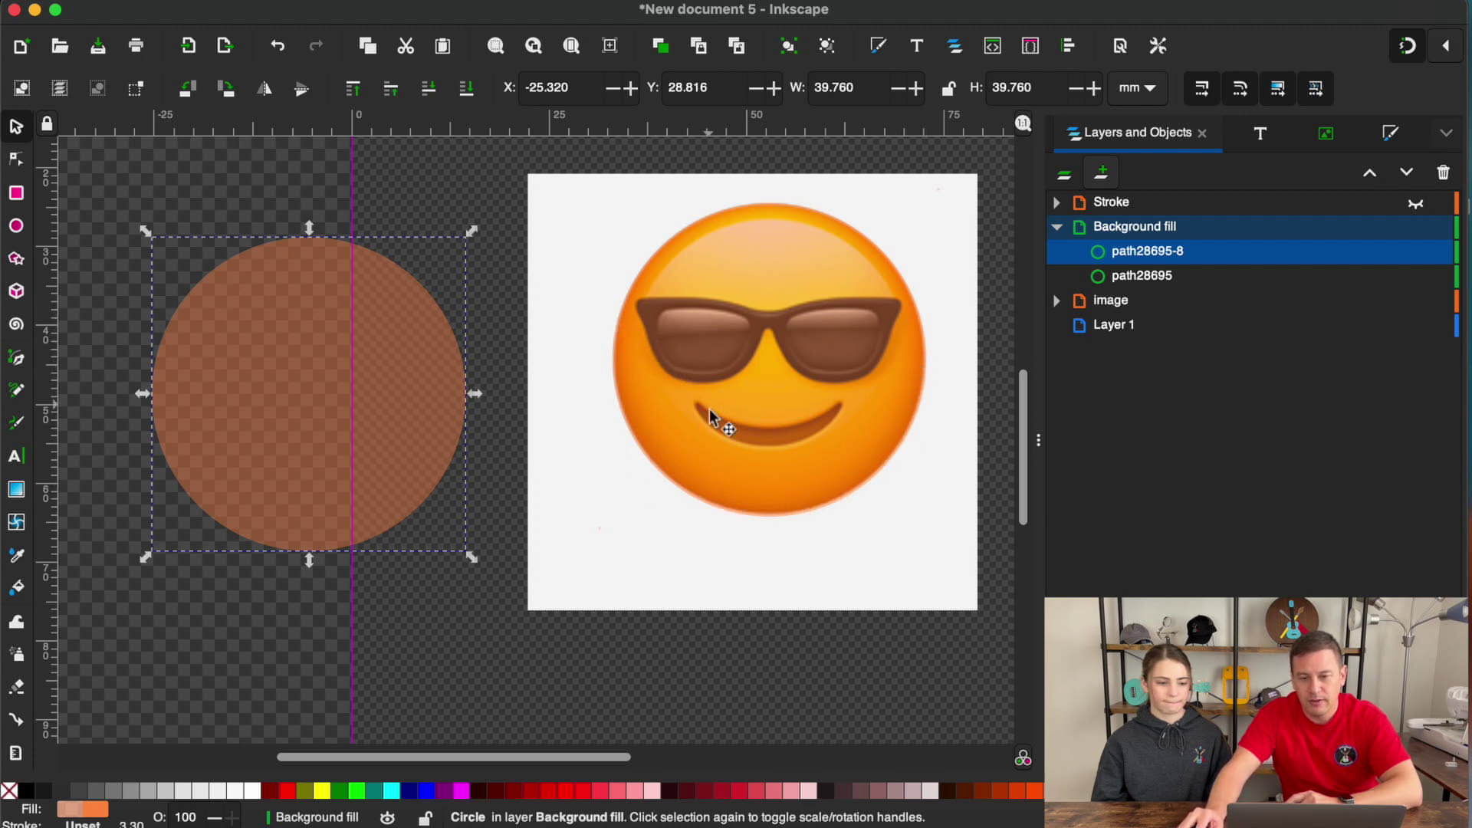
# - Draw a V-shaped path from the copied circle's left edge to its bottom and right edge
pyautogui.click(15, 358)
pyautogui.click(163, 394)
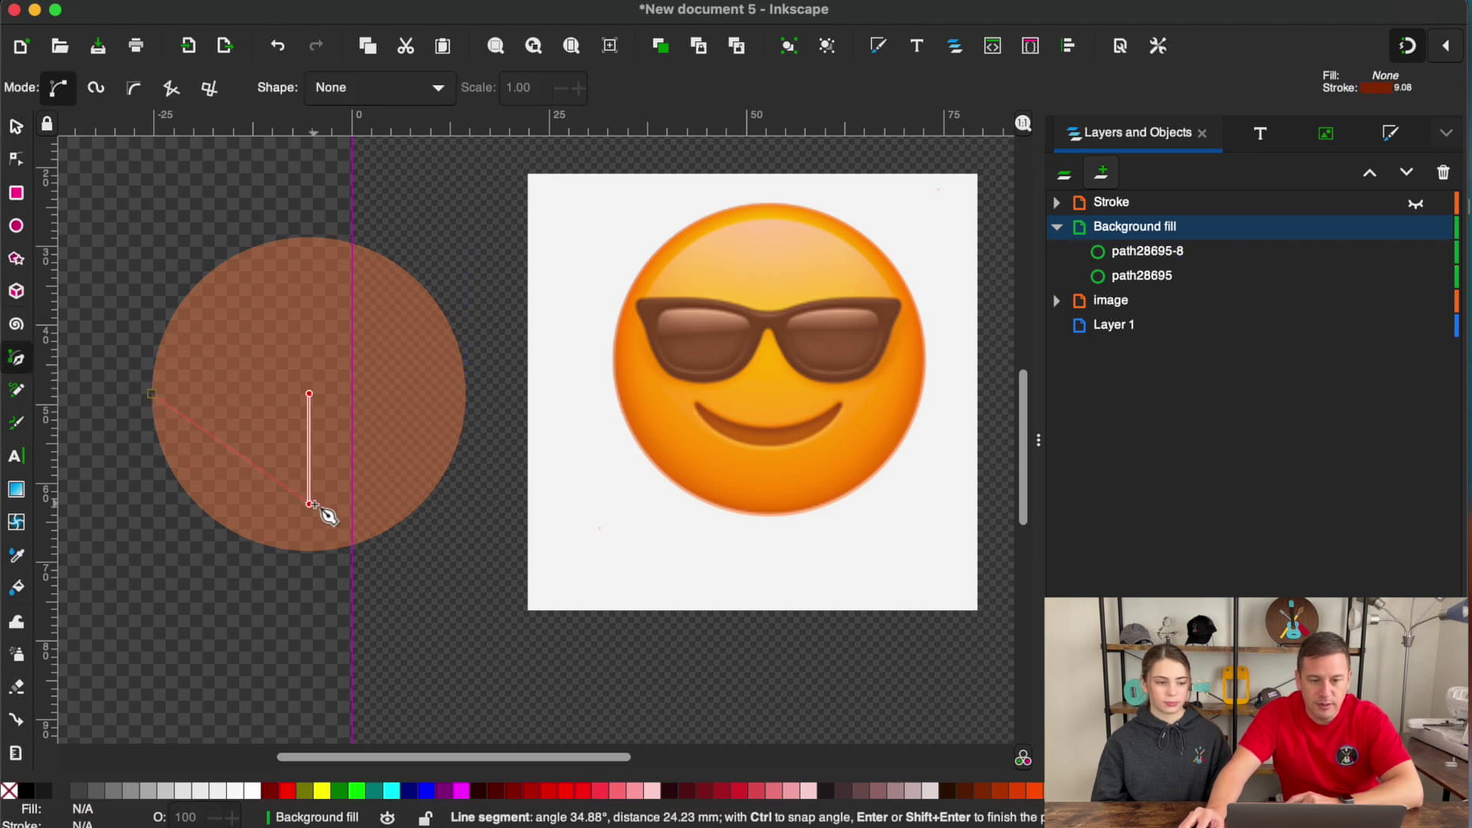
pyautogui.click(310, 504)
pyautogui.click(465, 394)
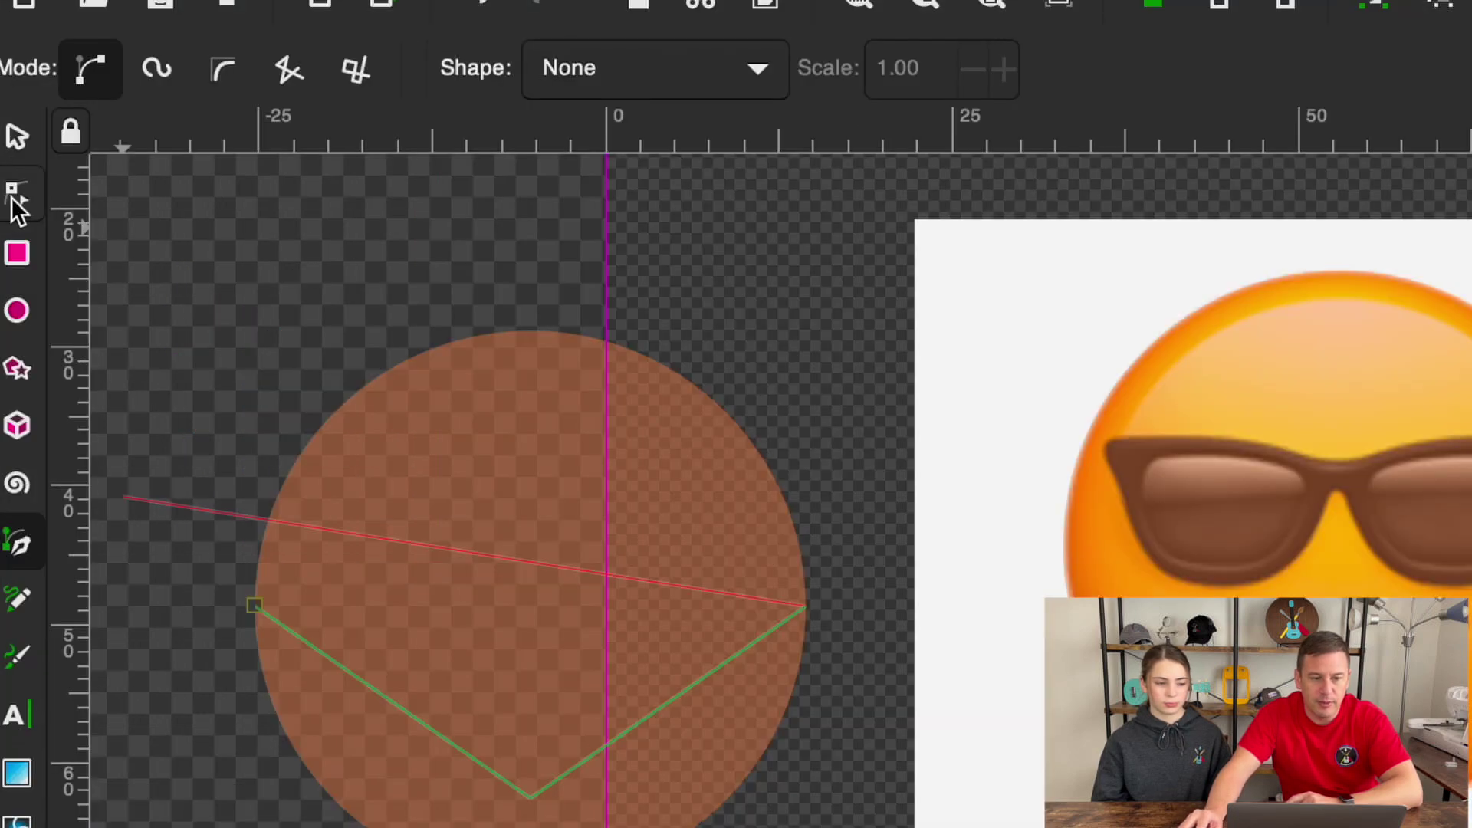
pyautogui.click(15, 159)
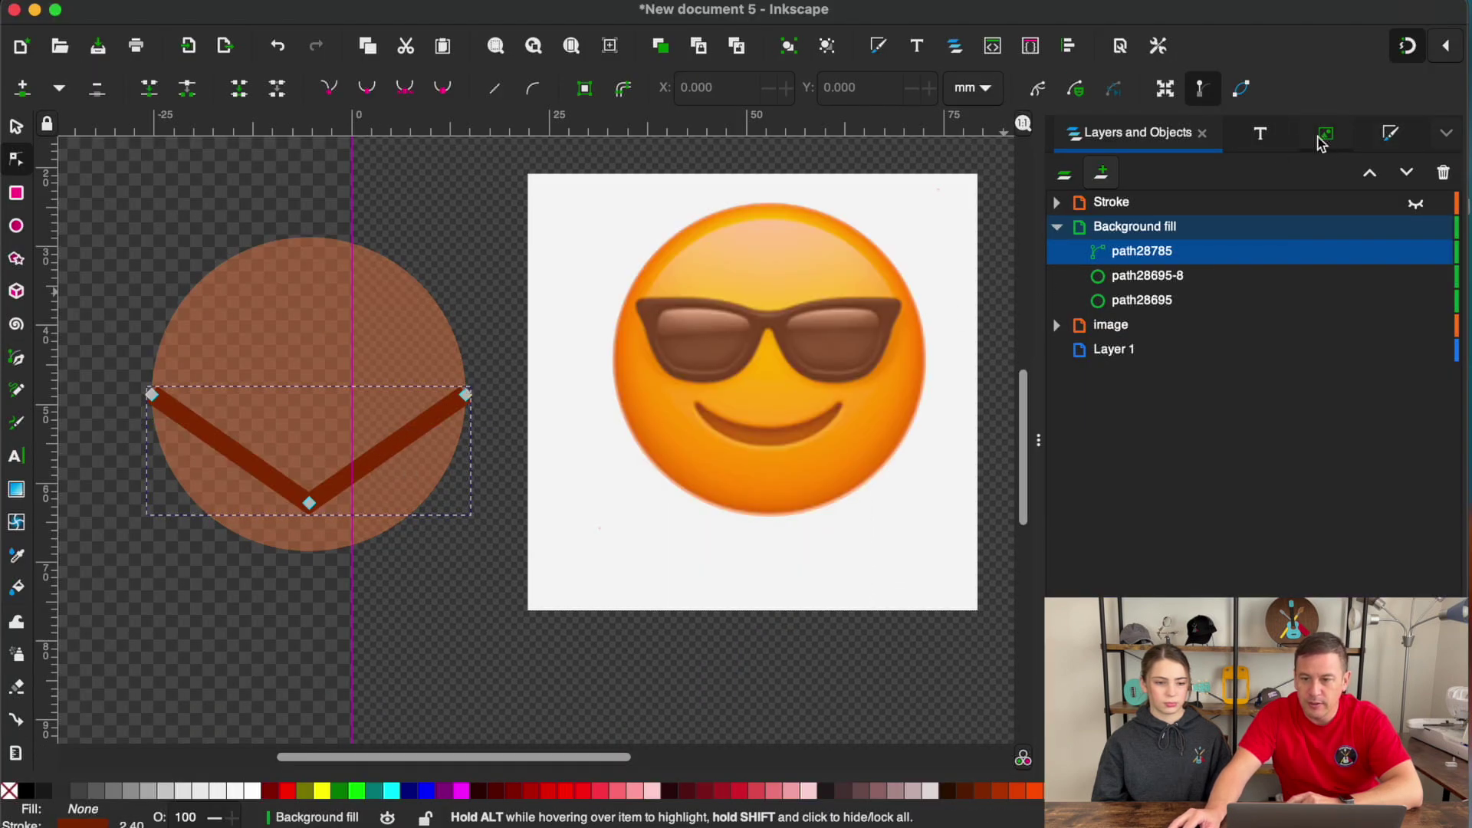
# - Set the path's stroke width to 0.202 and bend both halves into a U-shaped curve
pyautogui.click(1389, 133)
pyautogui.moveTo(1135, 207); pyautogui.dragTo(1108, 209)
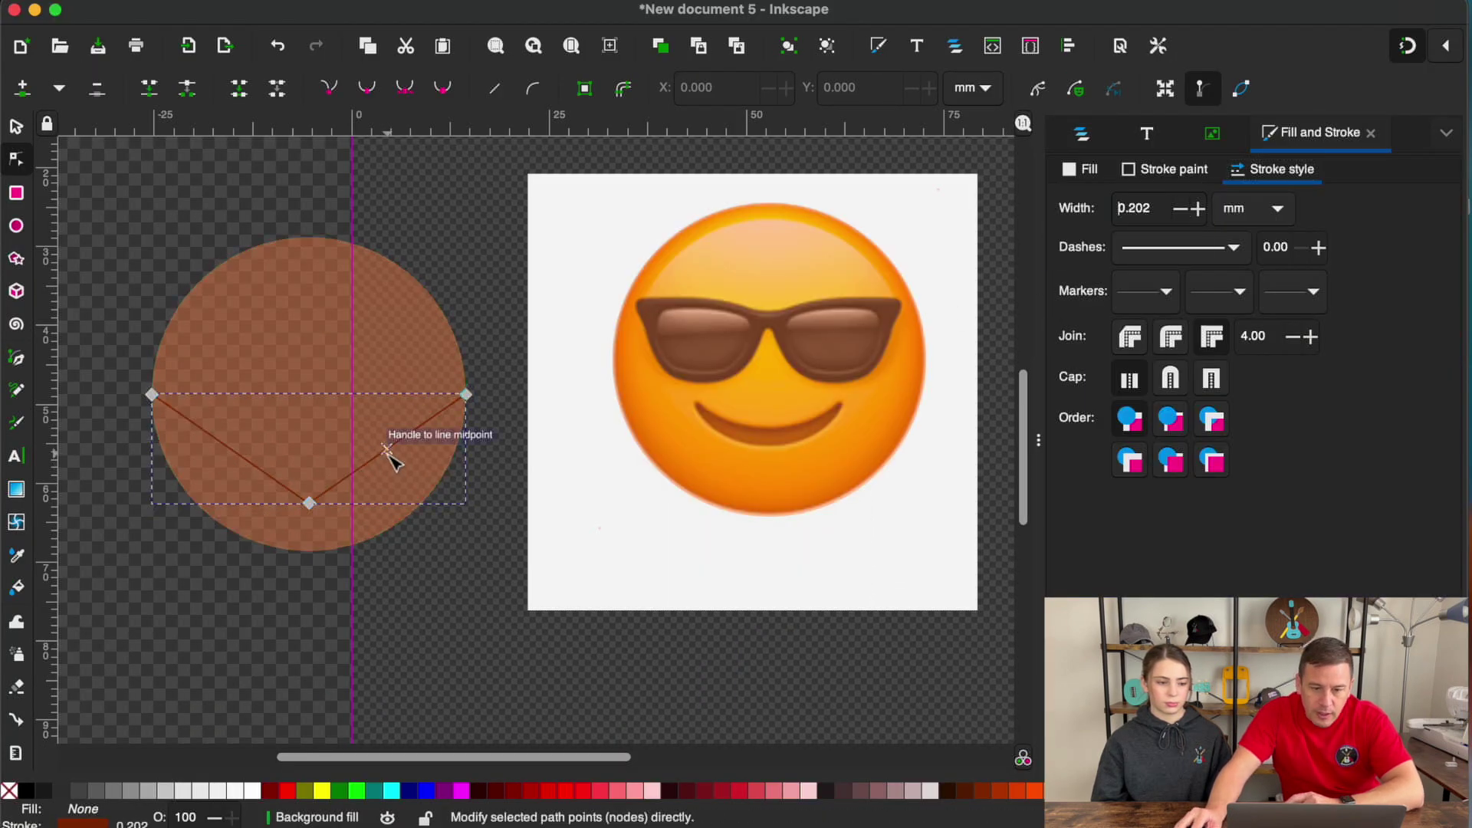
pyautogui.moveTo(394, 460); pyautogui.dragTo(383, 472)
pyautogui.moveTo(246, 460); pyautogui.dragTo(221, 470)
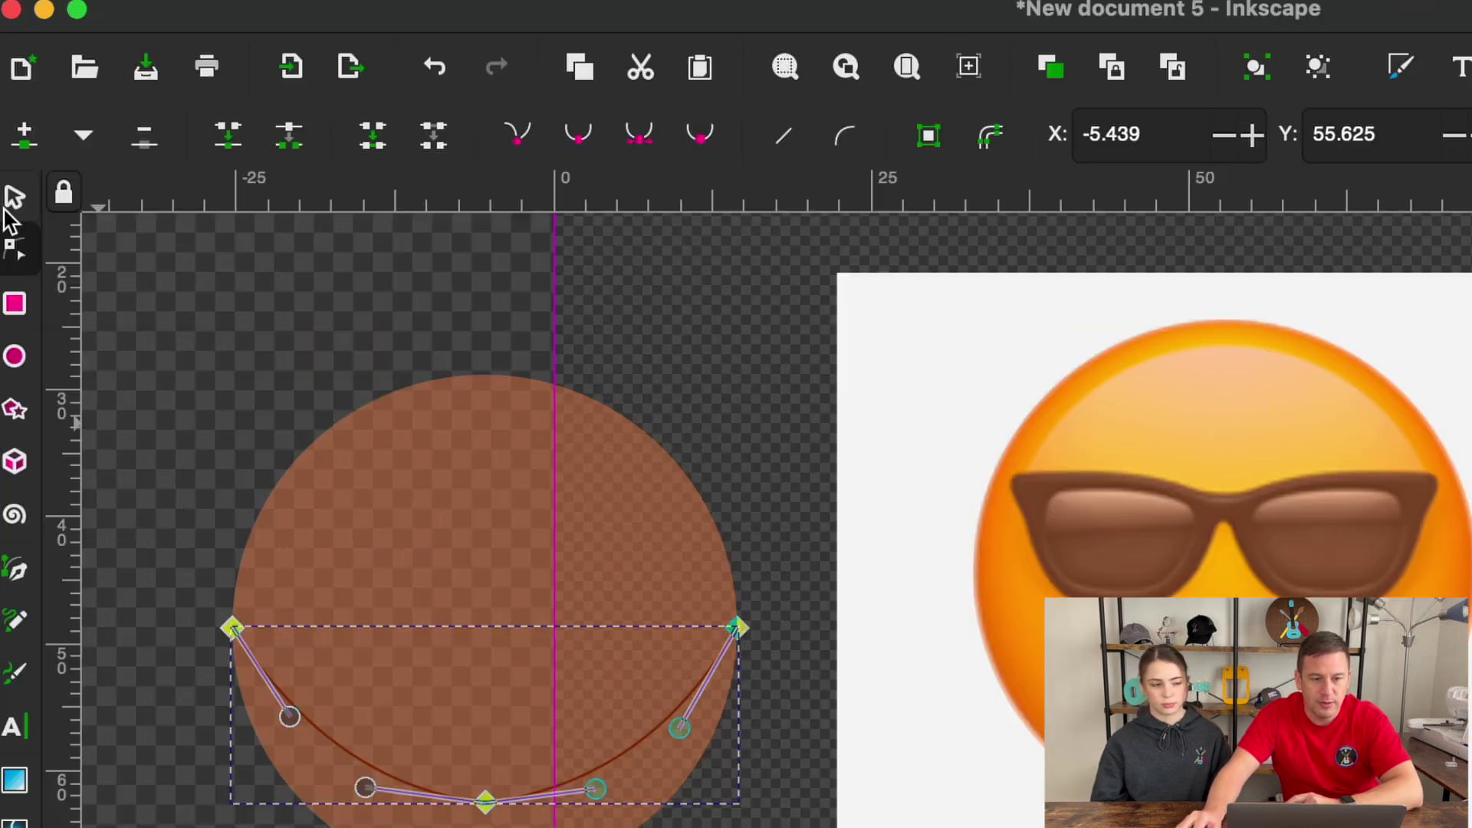
# - Apply Path > Exclusion to the circle and curve, then delete the top arcs to leave a crescent
pyautogui.click(15, 126)
pyautogui.moveTo(110, 215); pyautogui.dragTo(485, 600)
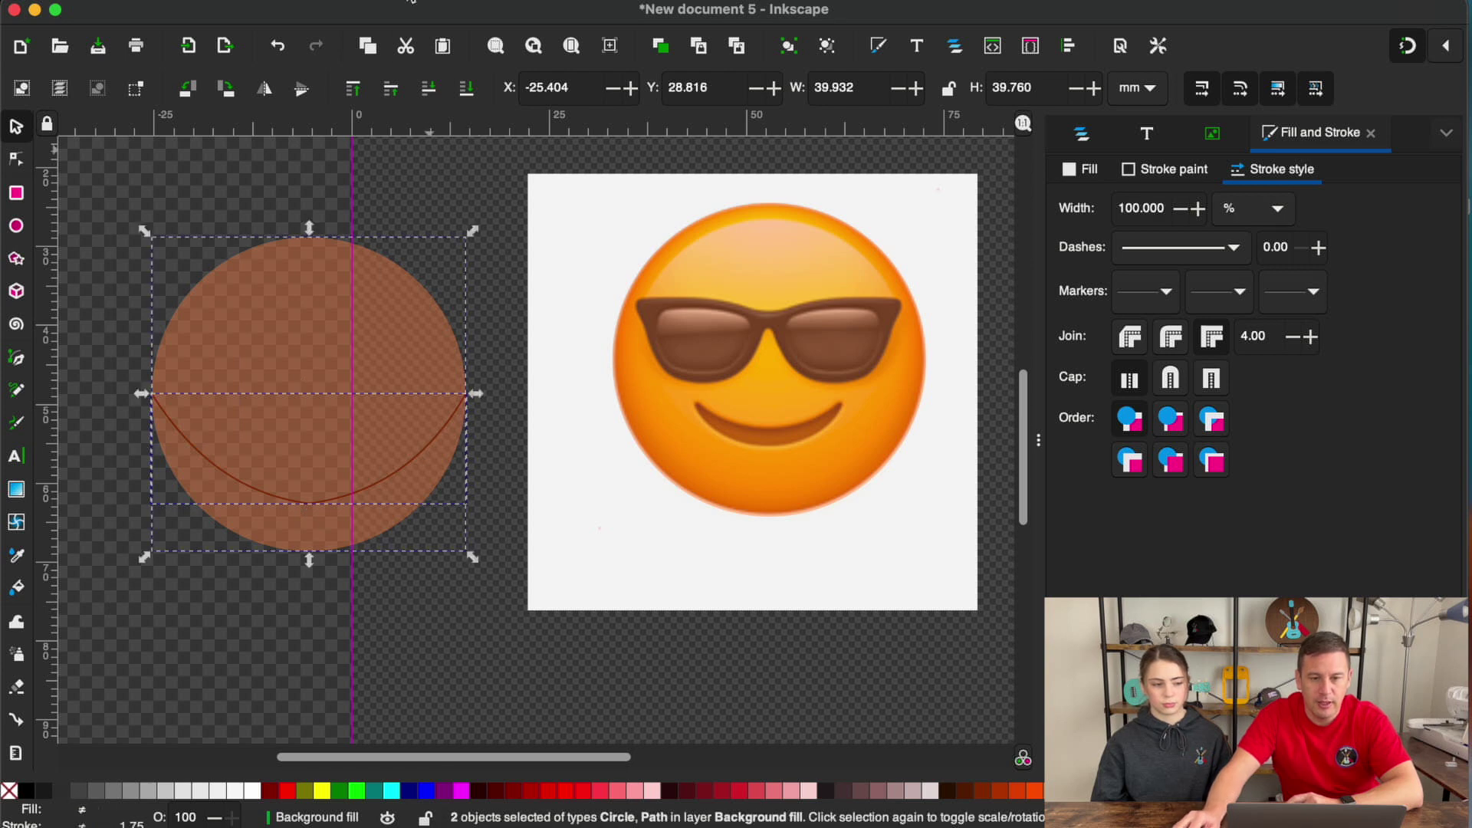
pyautogui.click(429, 0)
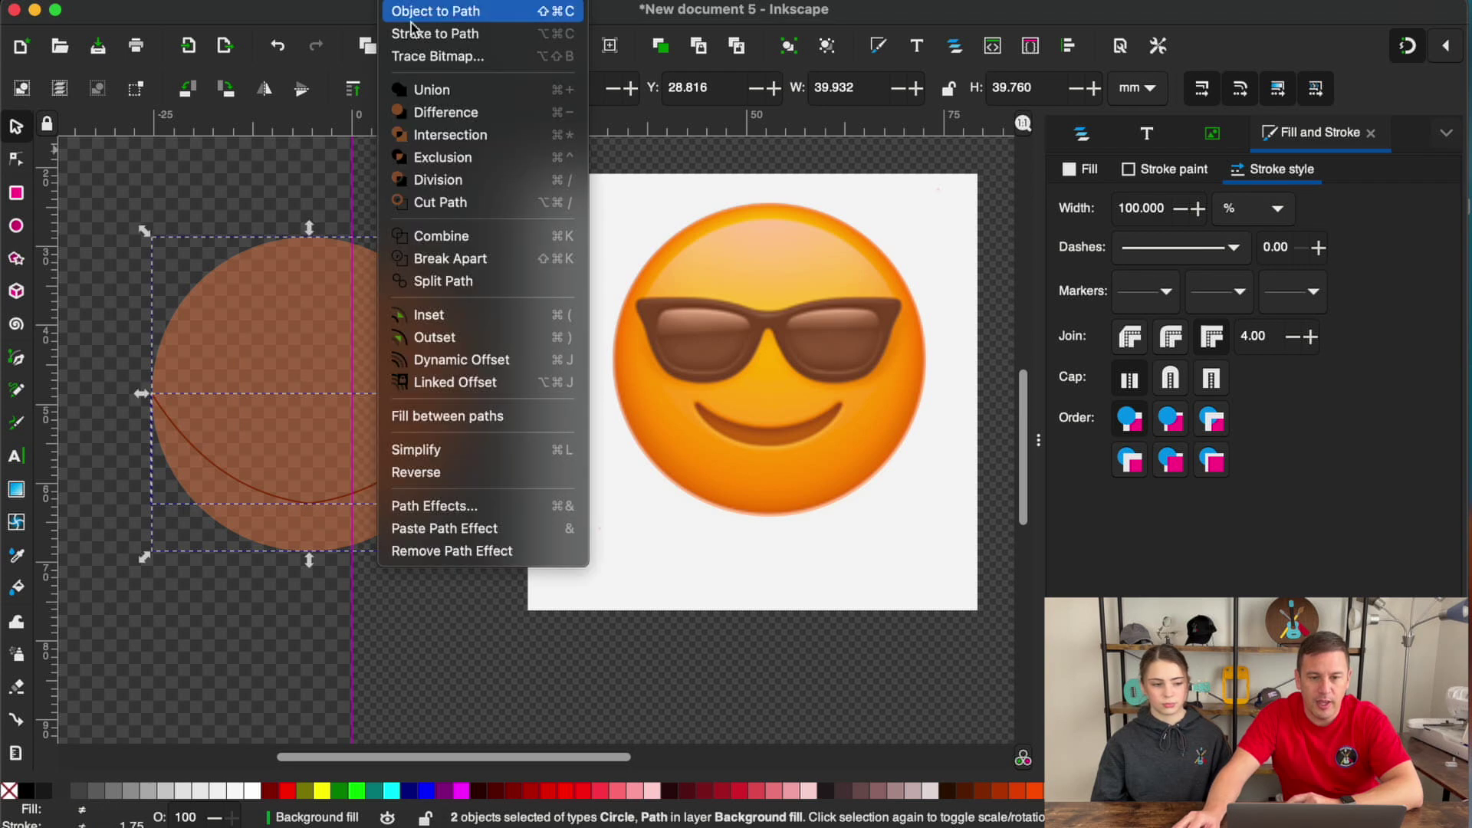
pyautogui.click(443, 160)
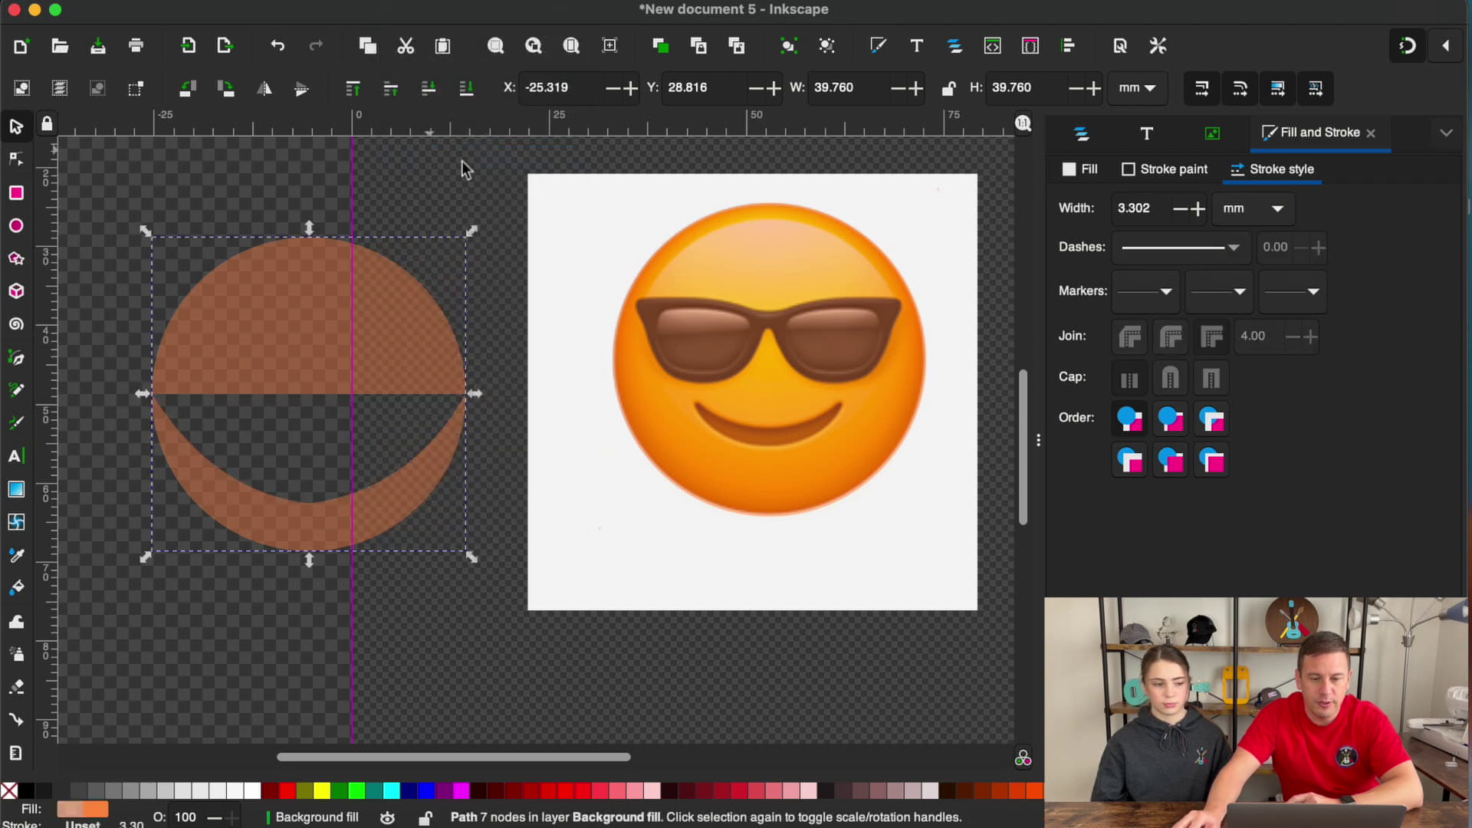
pyautogui.click(16, 160)
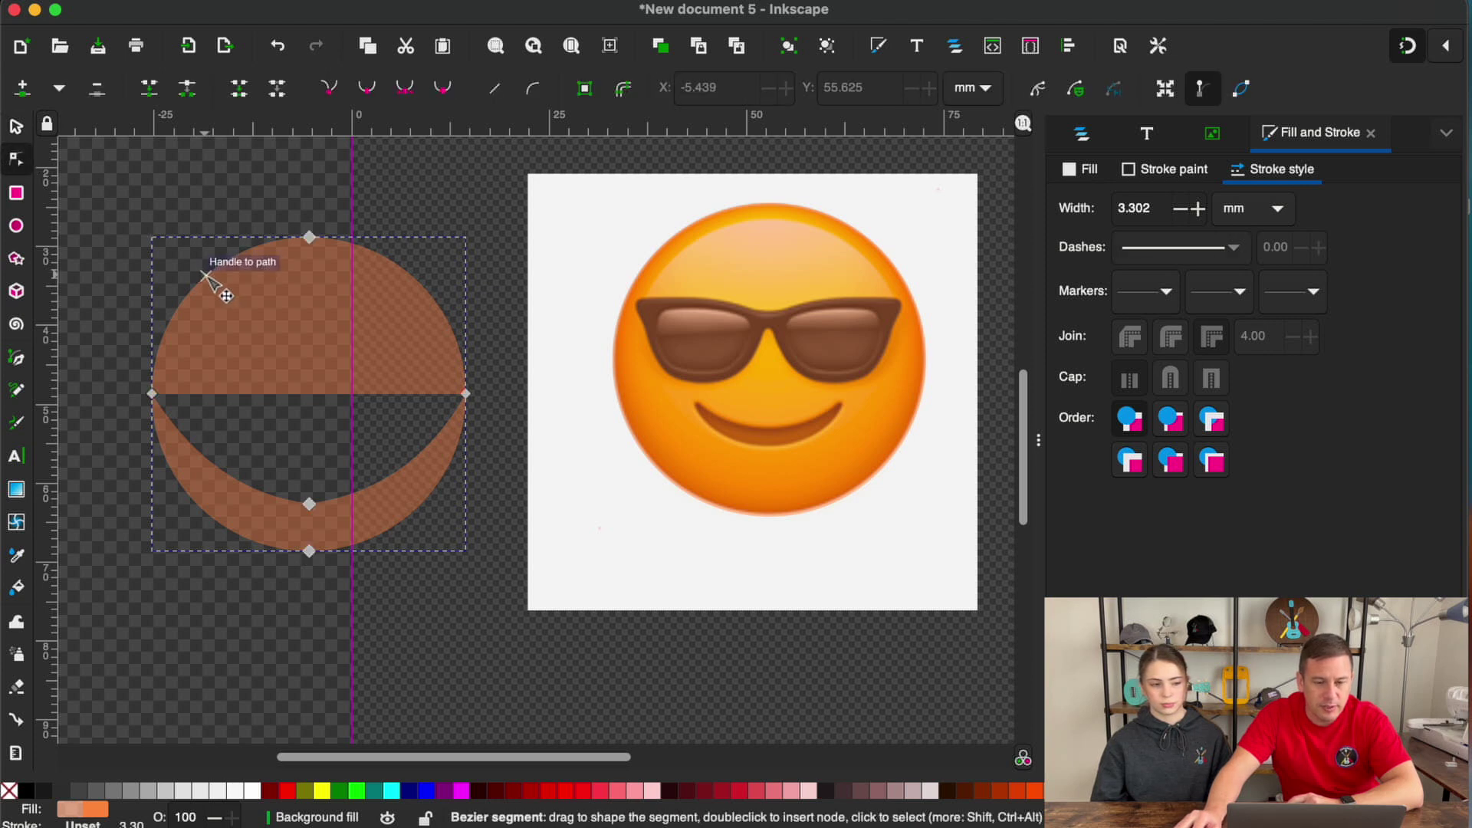
pyautogui.click(207, 276)
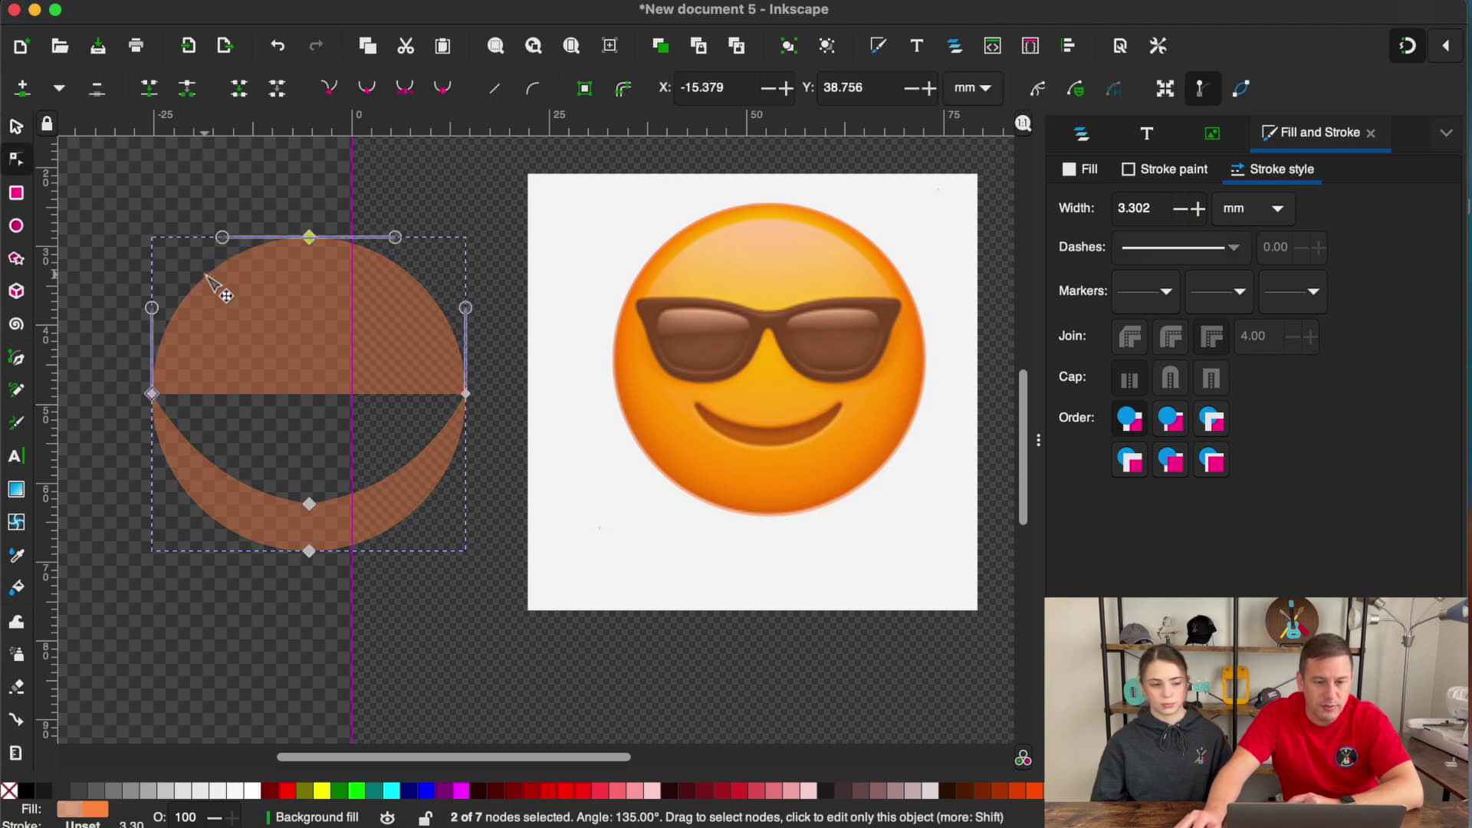
pyautogui.click(278, 88)
pyautogui.press('Delete')
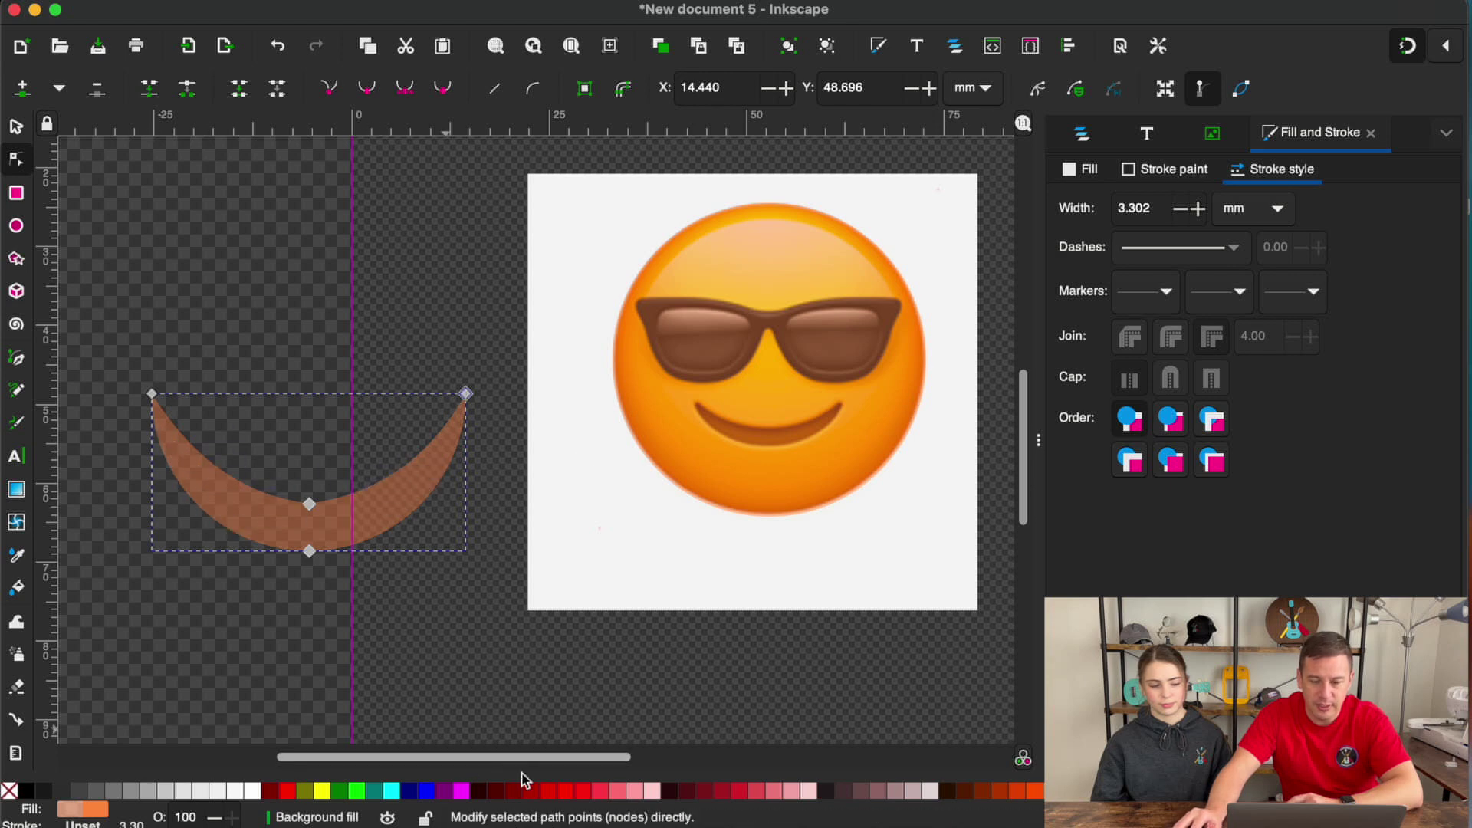
# - Fill the crescent dark brown (#803300) and move it onto the emoji's lower half
pyautogui.click(989, 801)
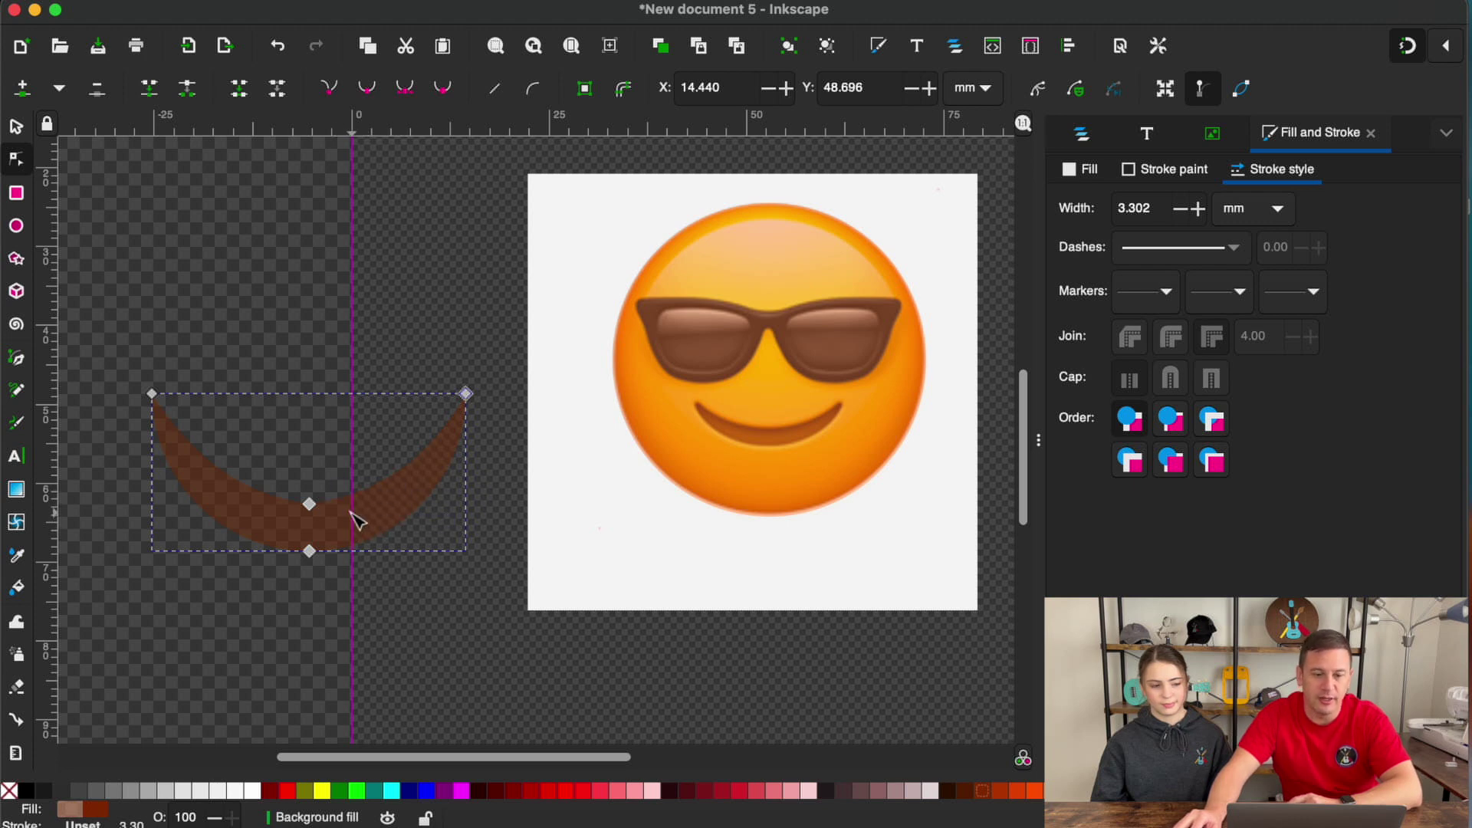
pyautogui.press('s')
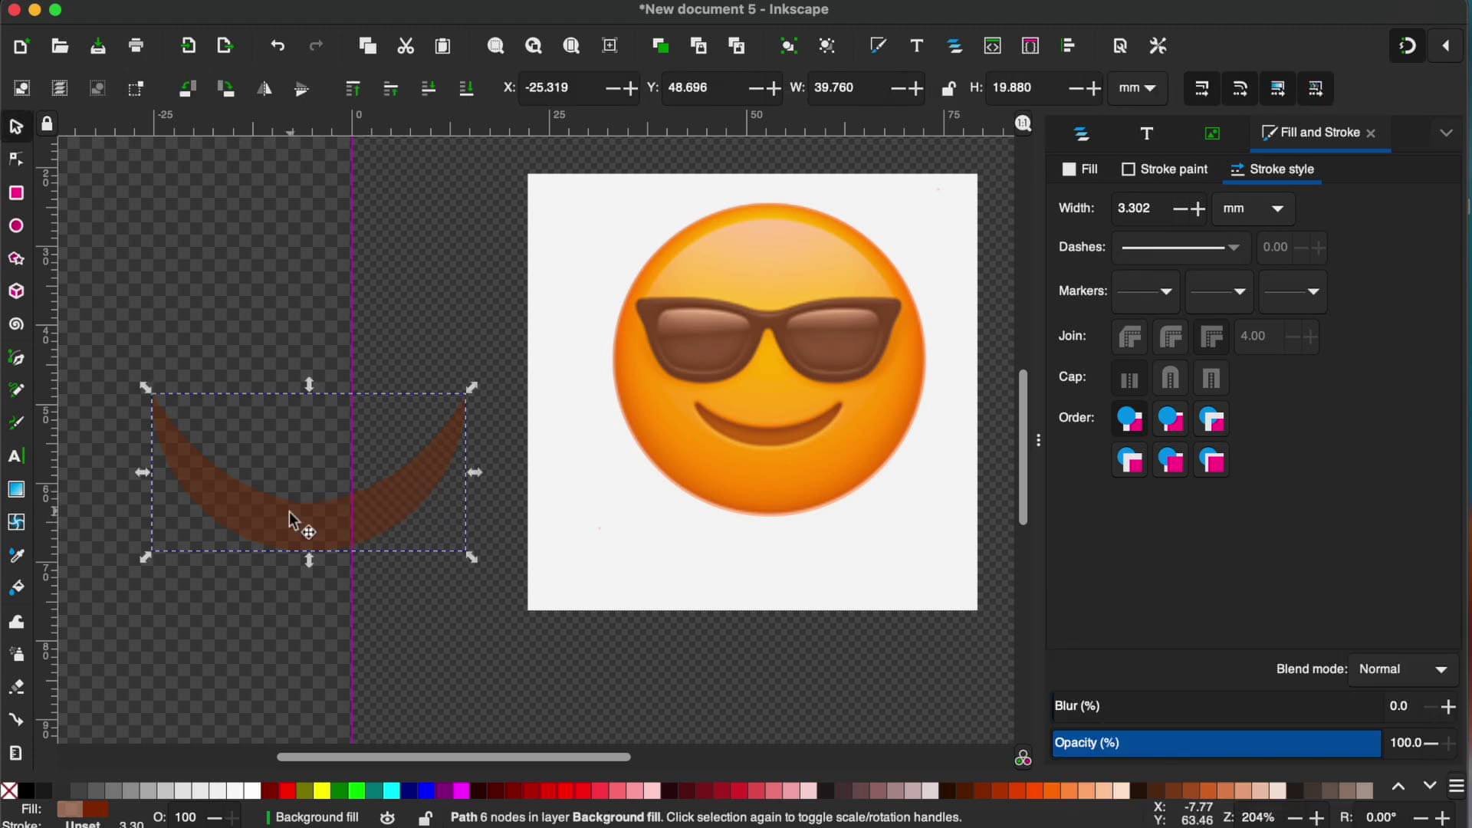
pyautogui.moveTo(290, 520); pyautogui.dragTo(765, 498)
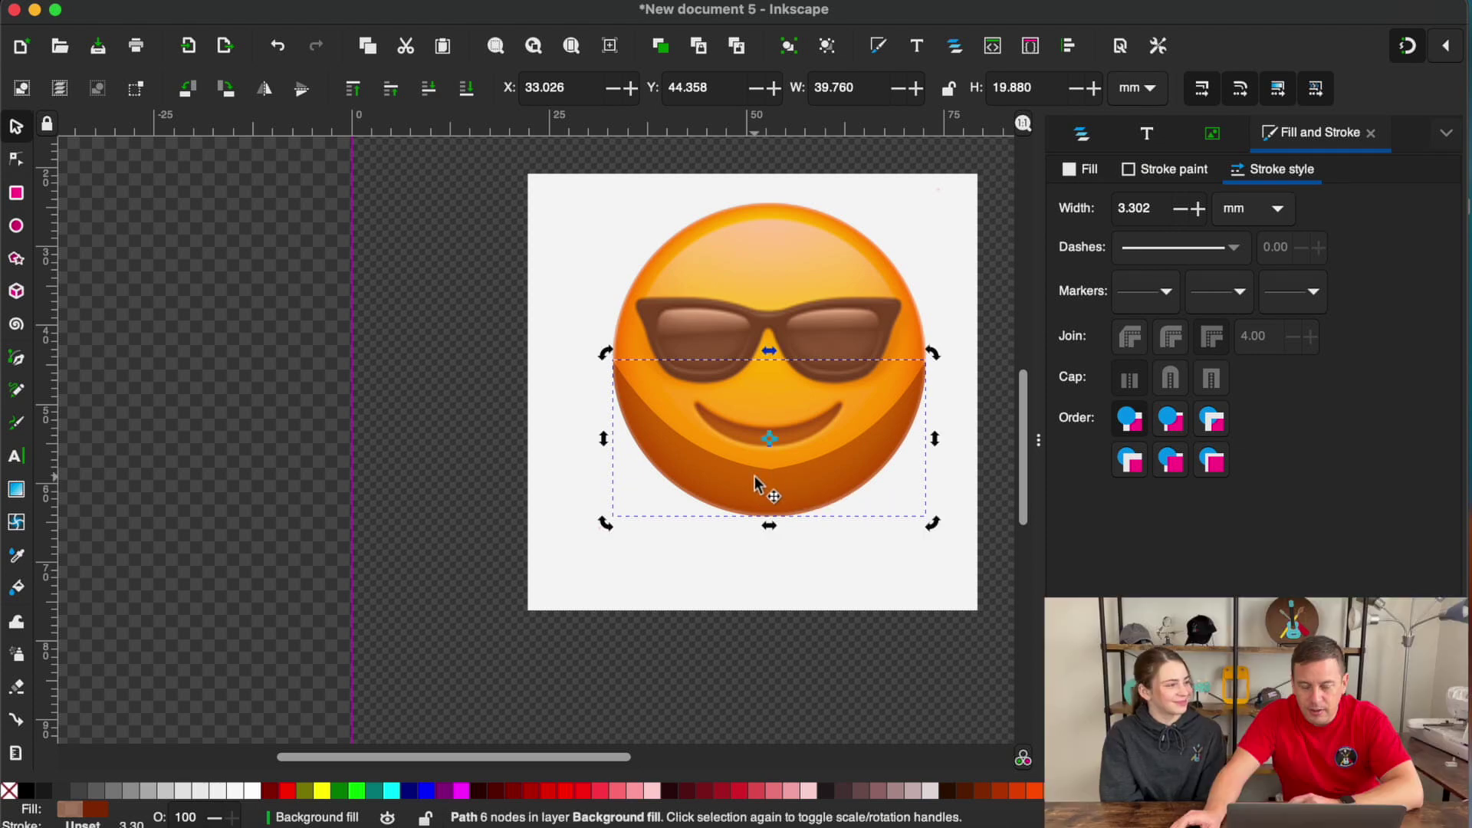
# - Adjust the crescent's inner bottom node handles so it spans edge to edge below the smile
pyautogui.press('n')
pyautogui.keyDown('ctrl'); pyautogui.scroll(1, 774, 476); pyautogui.keyUp('ctrl')
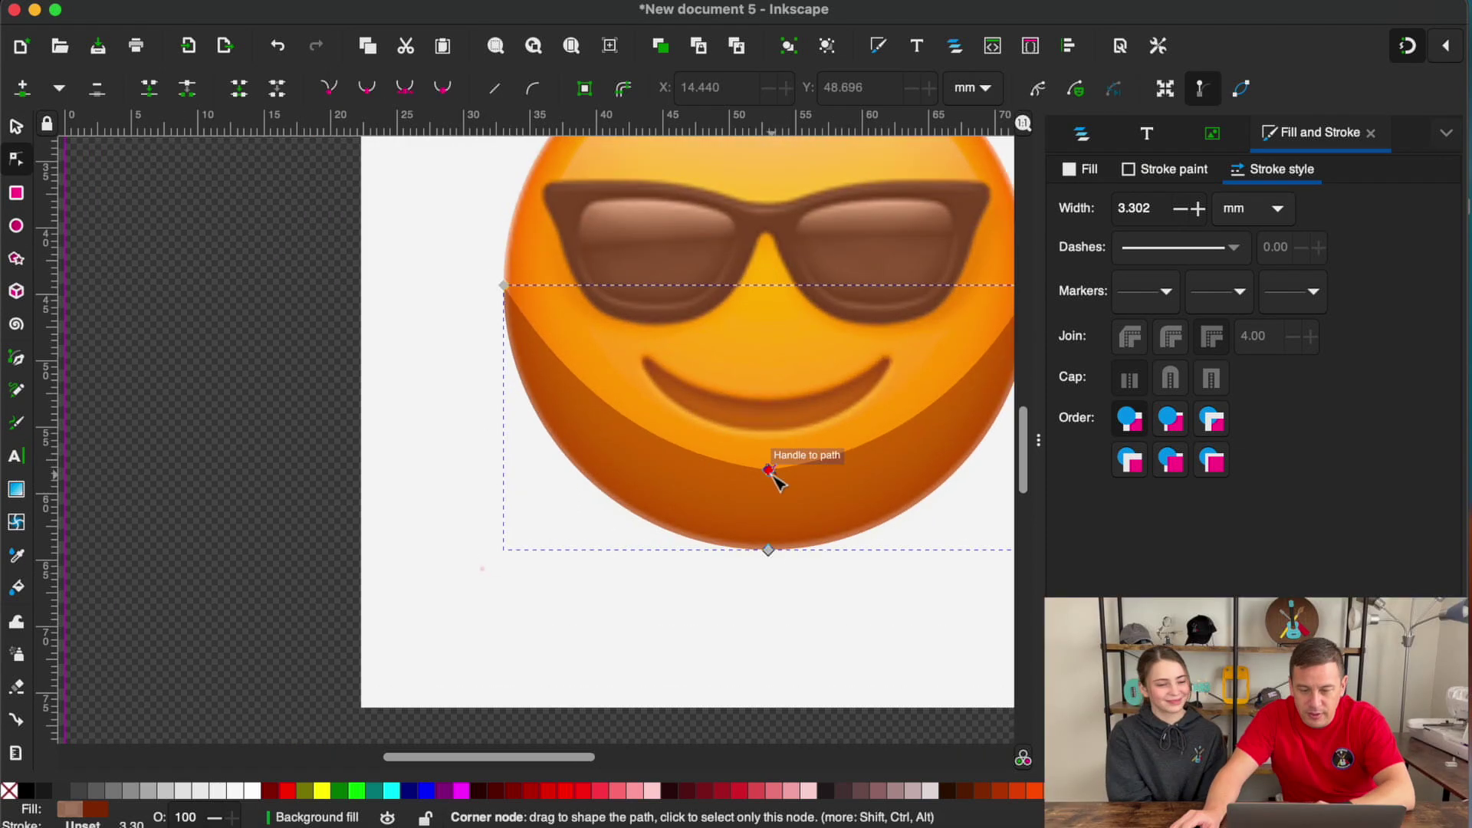
pyautogui.keyDown('ctrl'); pyautogui.scroll(1, 774, 479); pyautogui.keyUp('ctrl')
pyautogui.keyDown('ctrl'); pyautogui.scroll(1, 774, 482); pyautogui.keyUp('ctrl')
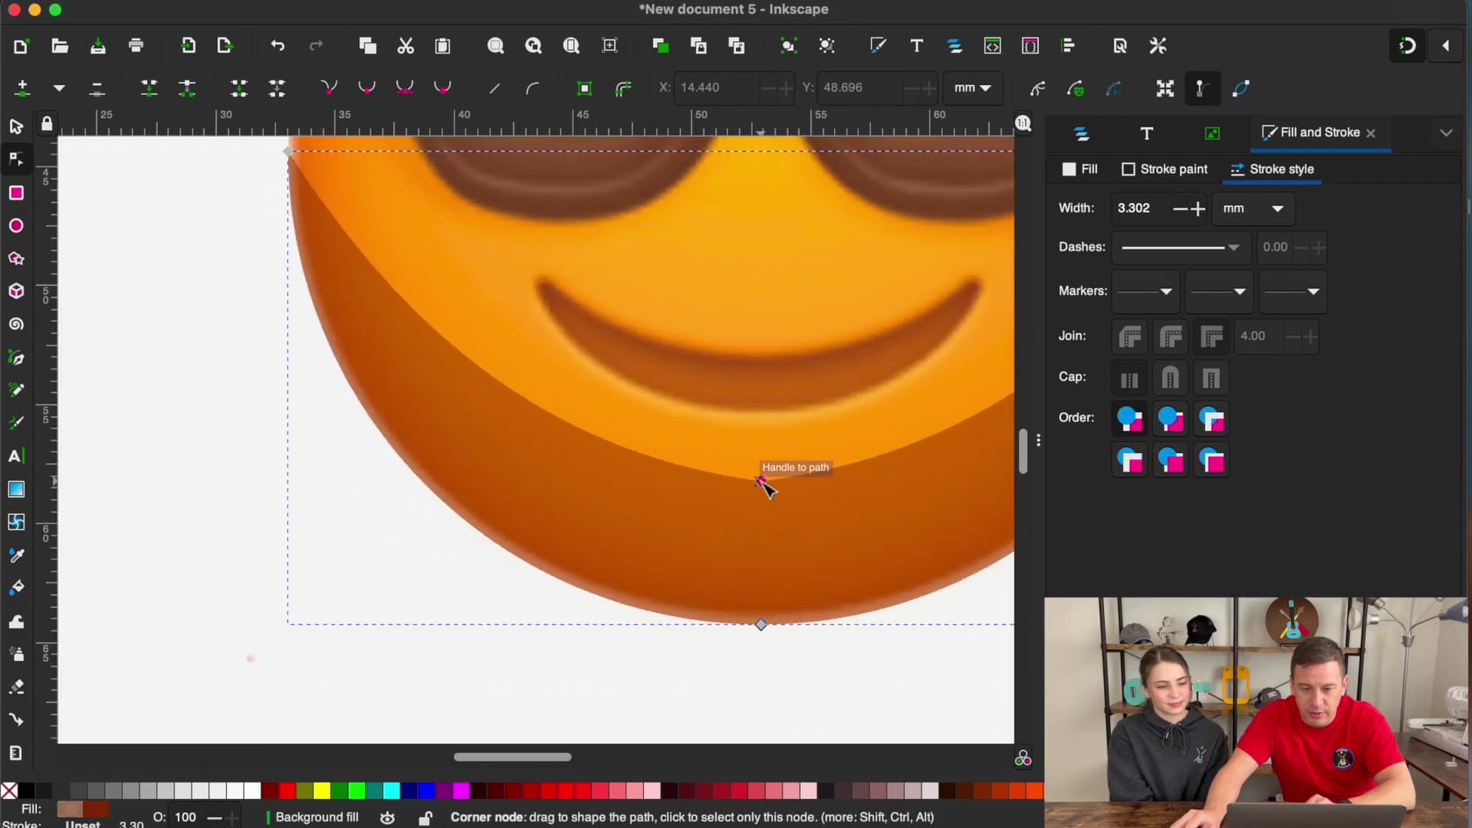
pyautogui.click(762, 481)
pyautogui.moveTo(970, 457); pyautogui.dragTo(972, 471)
pyautogui.moveTo(539, 453); pyautogui.dragTo(559, 486)
pyautogui.keyDown('ctrl'); pyautogui.scroll(-2, 559, 486); pyautogui.keyUp('ctrl')
pyautogui.click(762, 645)
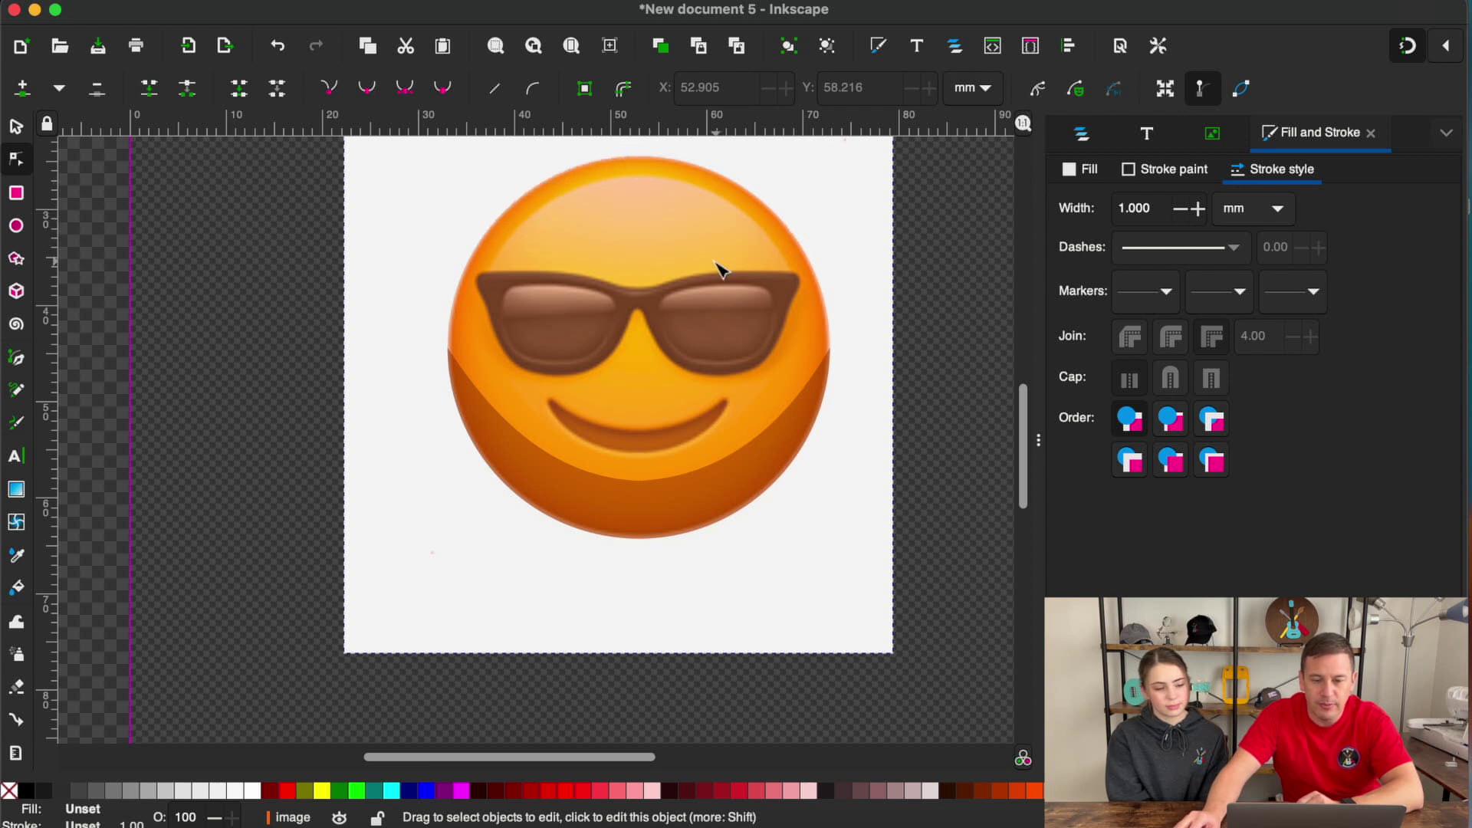
# - Select the face's background-fill circle and paste another copy beside the page
pyautogui.click(742, 242)
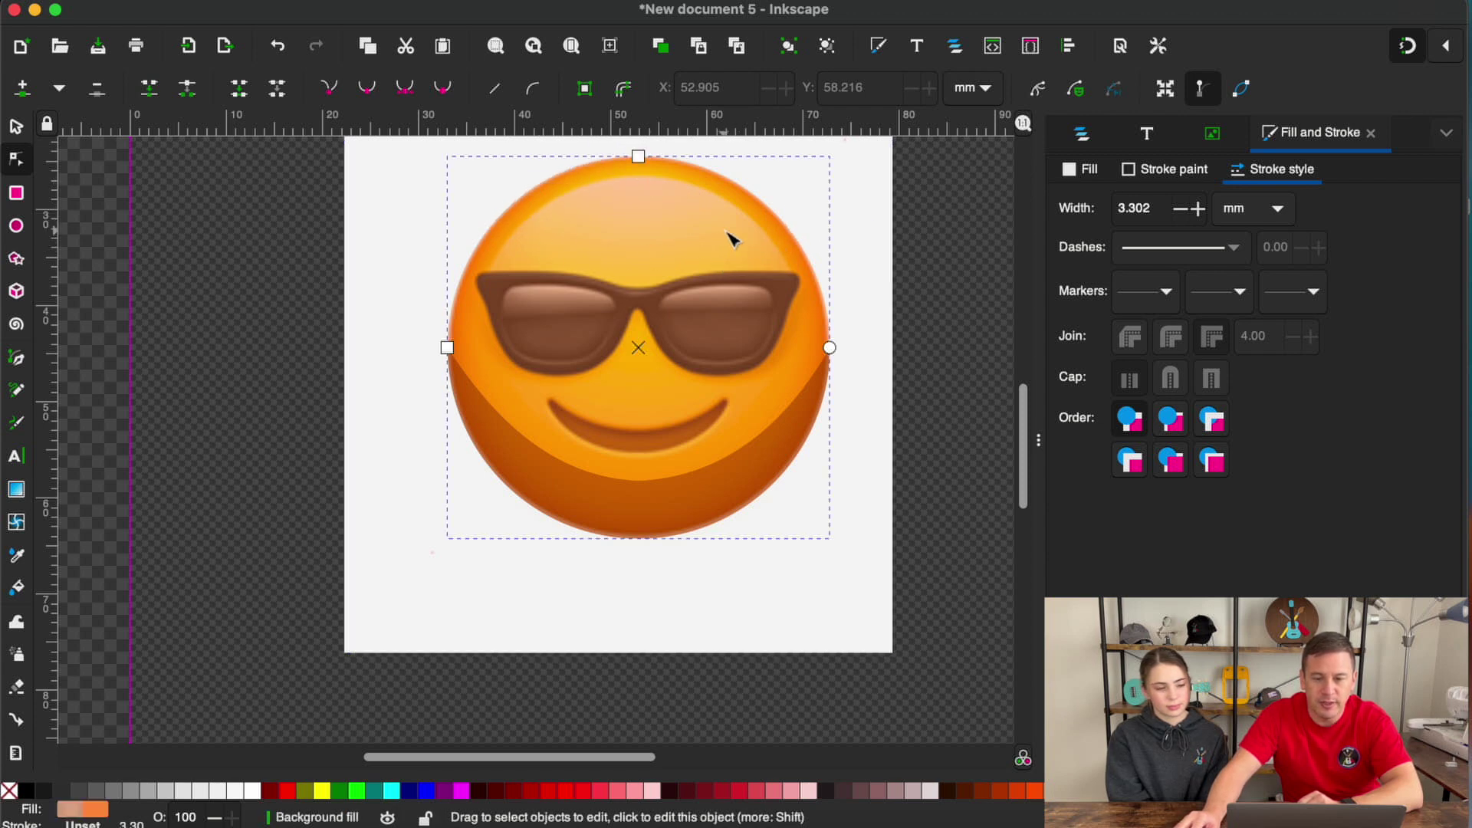
pyautogui.hscroll(-4, 716, 275)
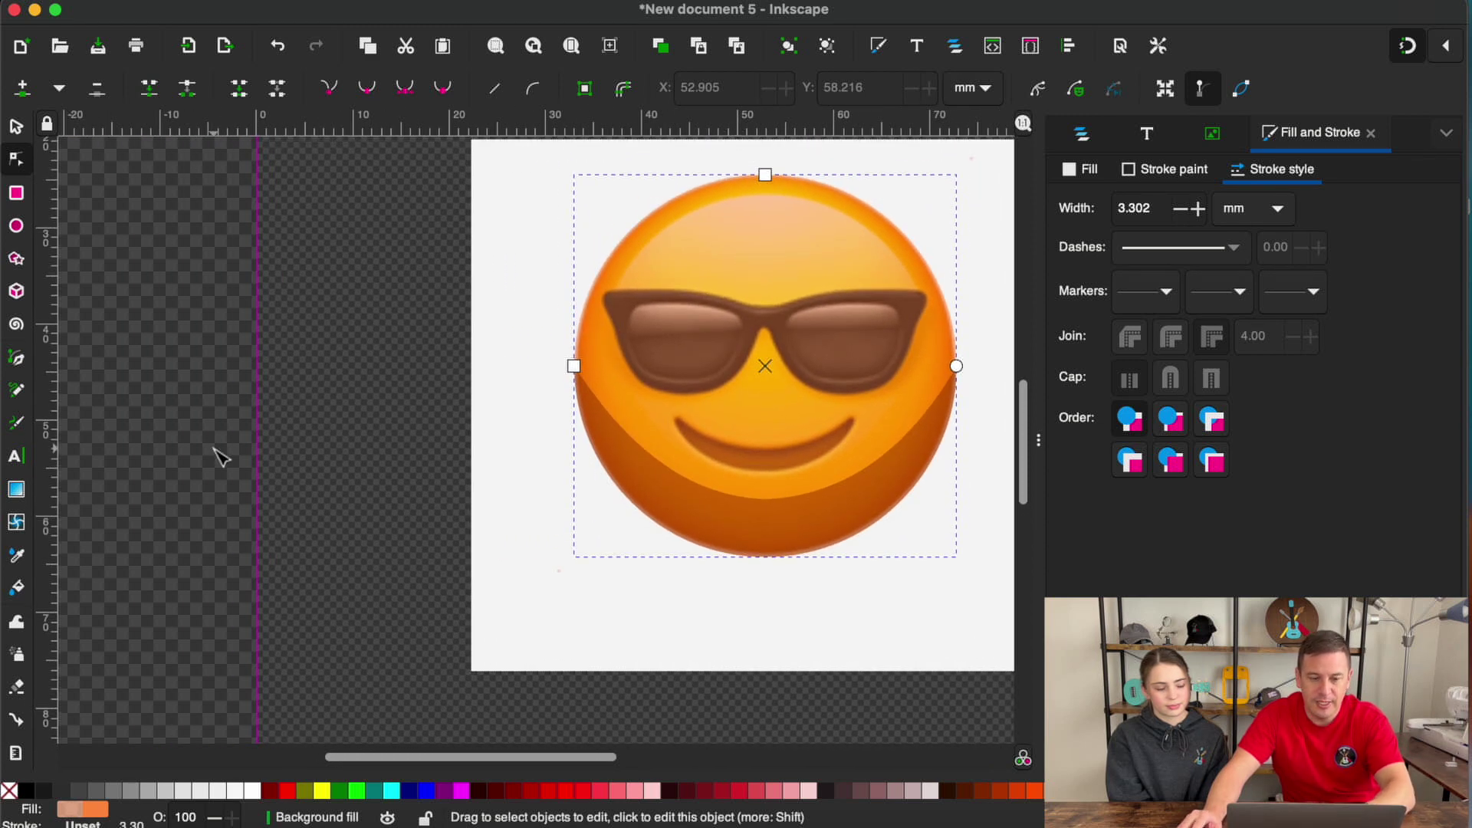
pyautogui.hscroll(-6, 298, 424)
pyautogui.hotkey('ctrl', 'v')
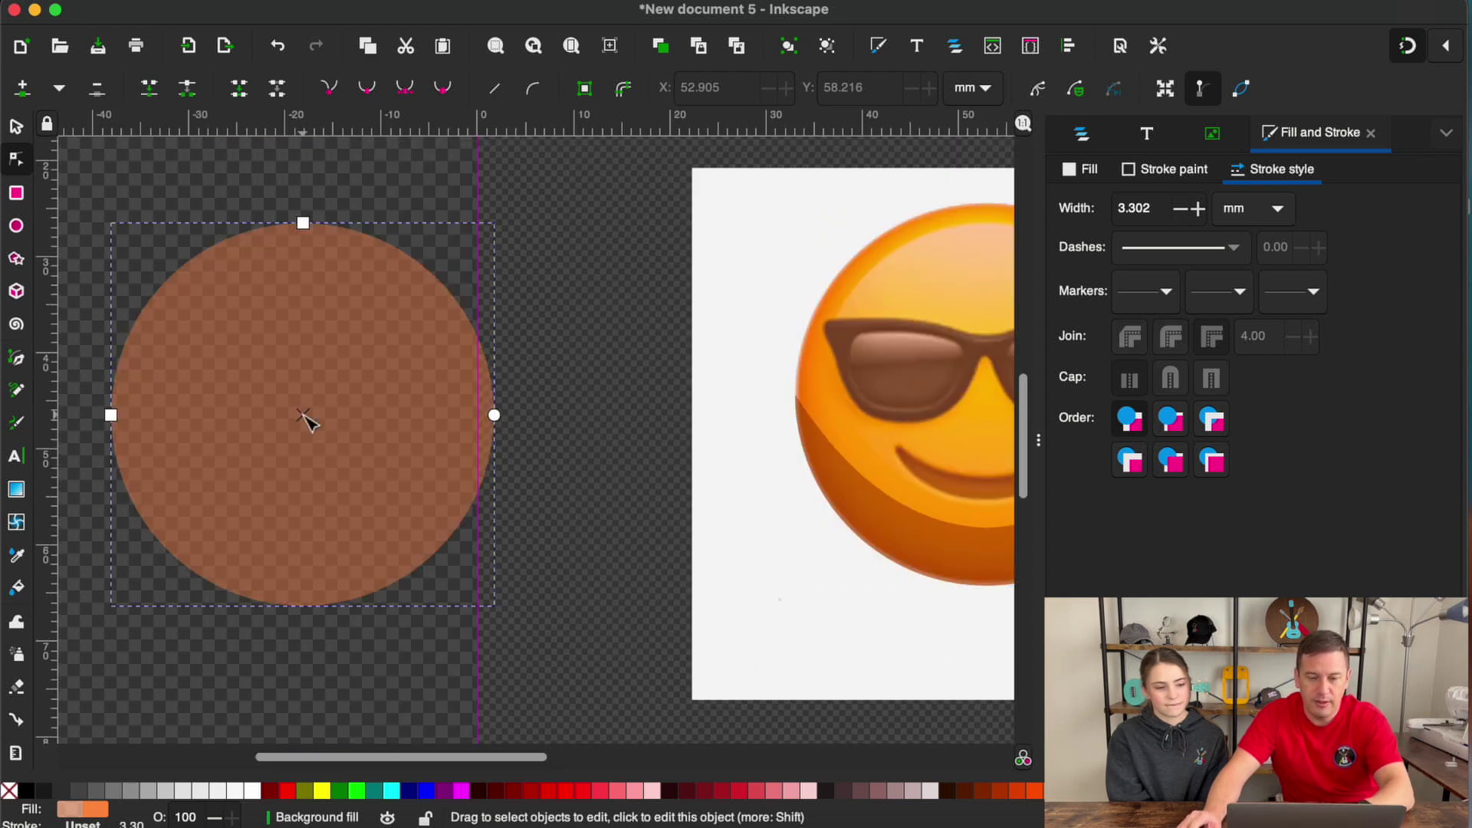
pyautogui.press('Delete')
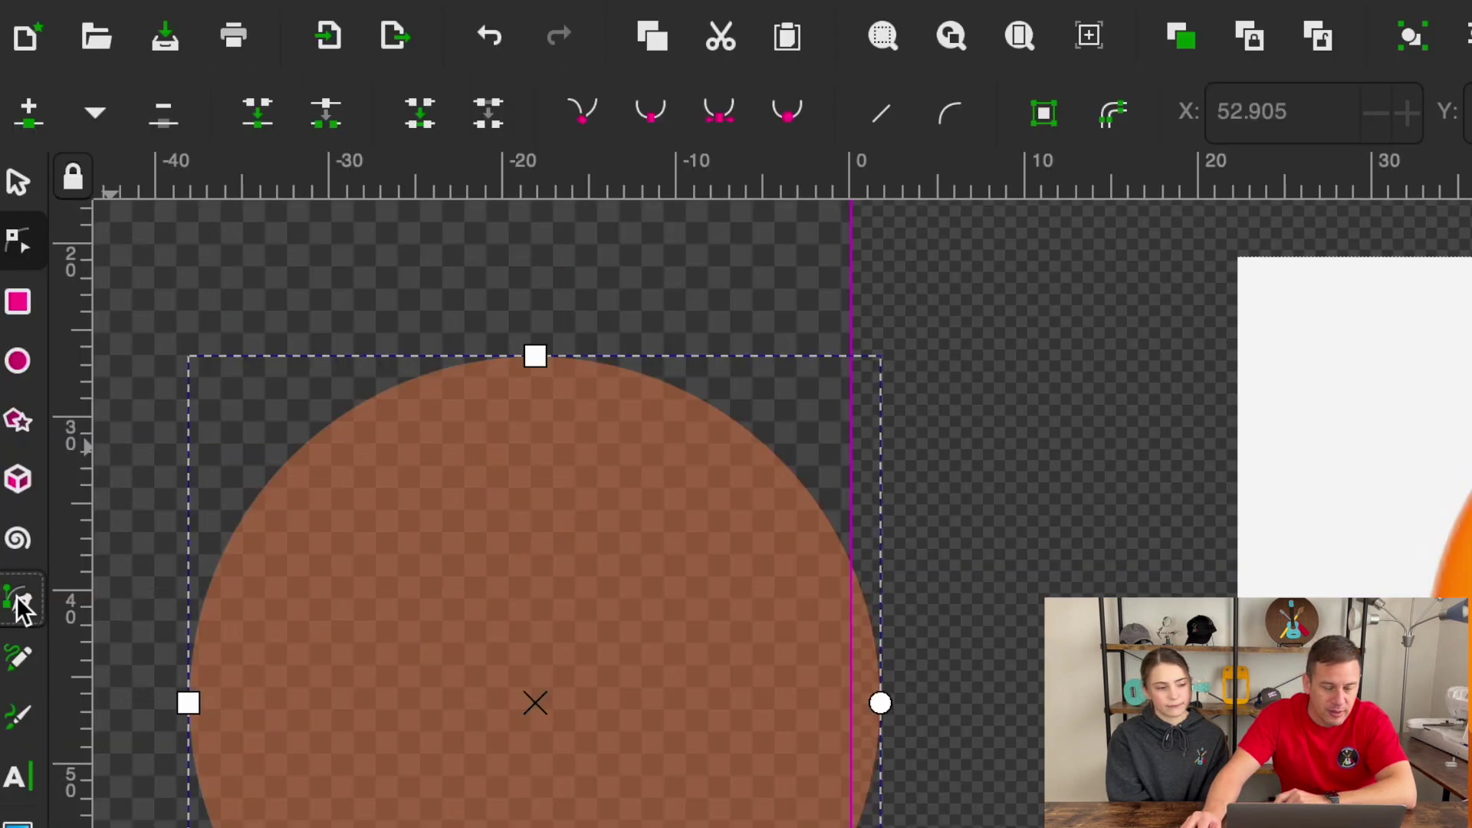
# - Draw a three-point unfilled line across the upper part of the copied circle
pyautogui.click(16, 357)
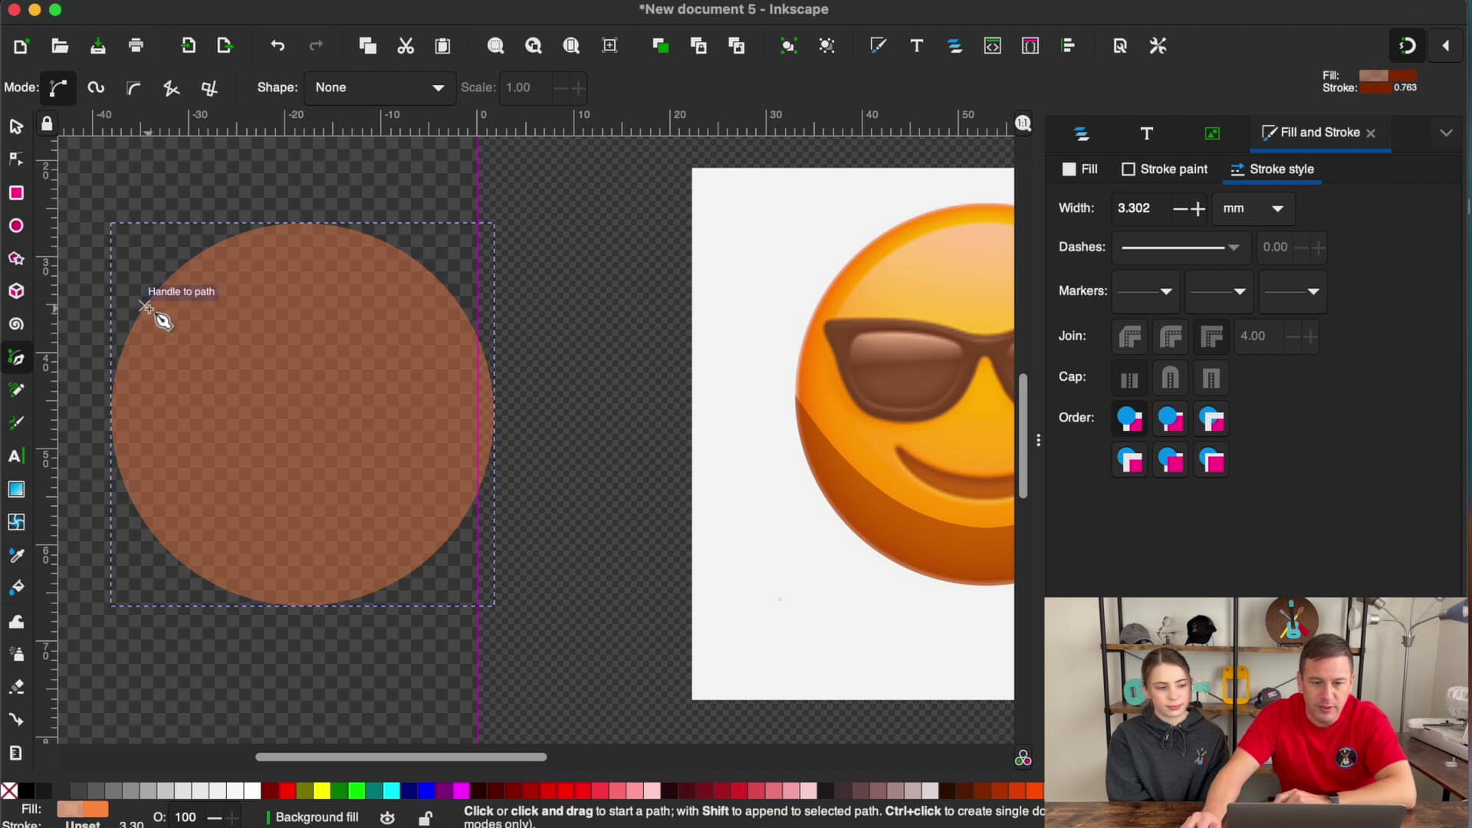
pyautogui.click(145, 305)
pyautogui.click(302, 323)
pyautogui.click(458, 301)
pyautogui.press('s')
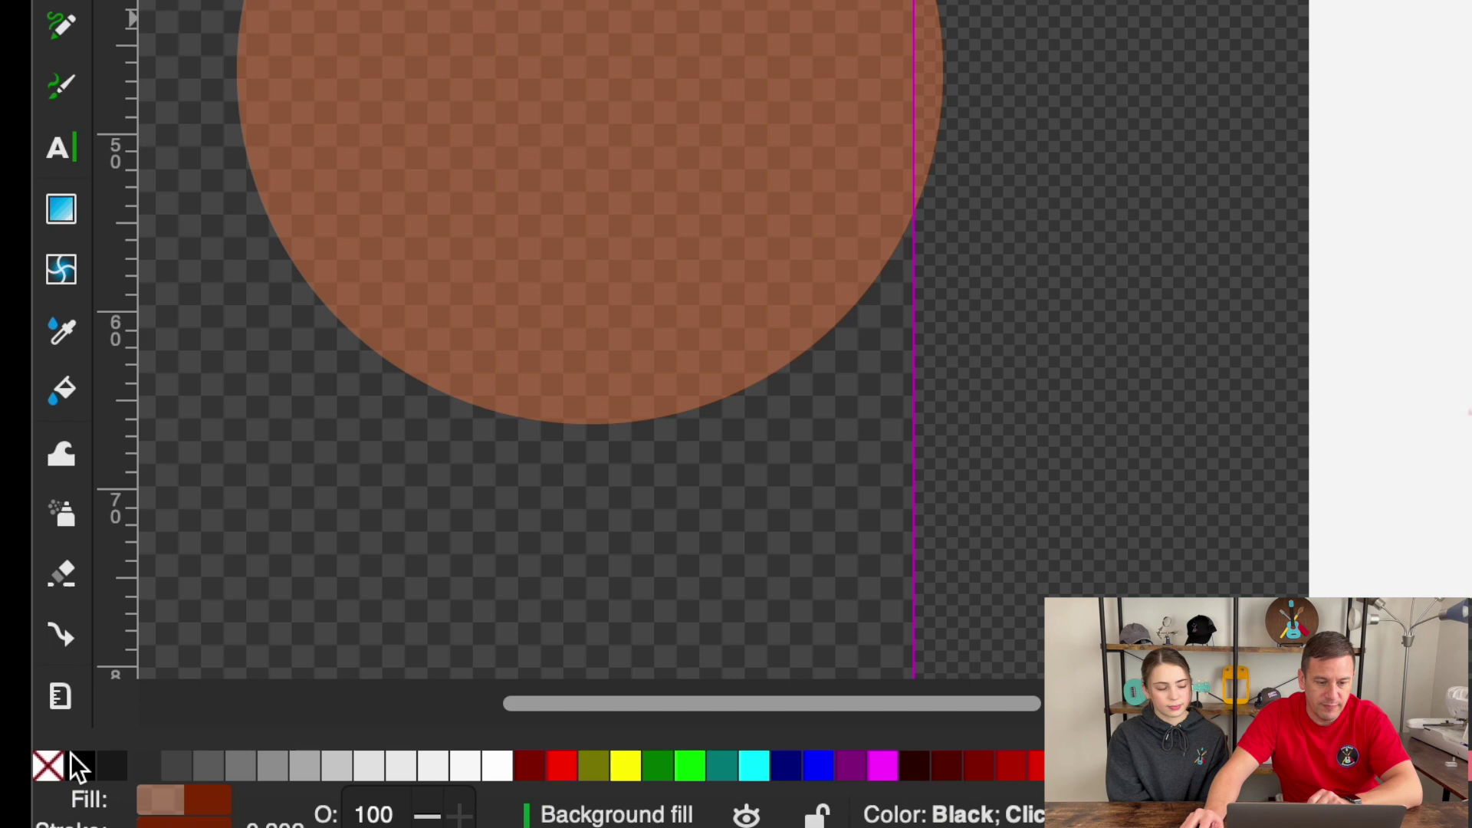
pyautogui.click(49, 765)
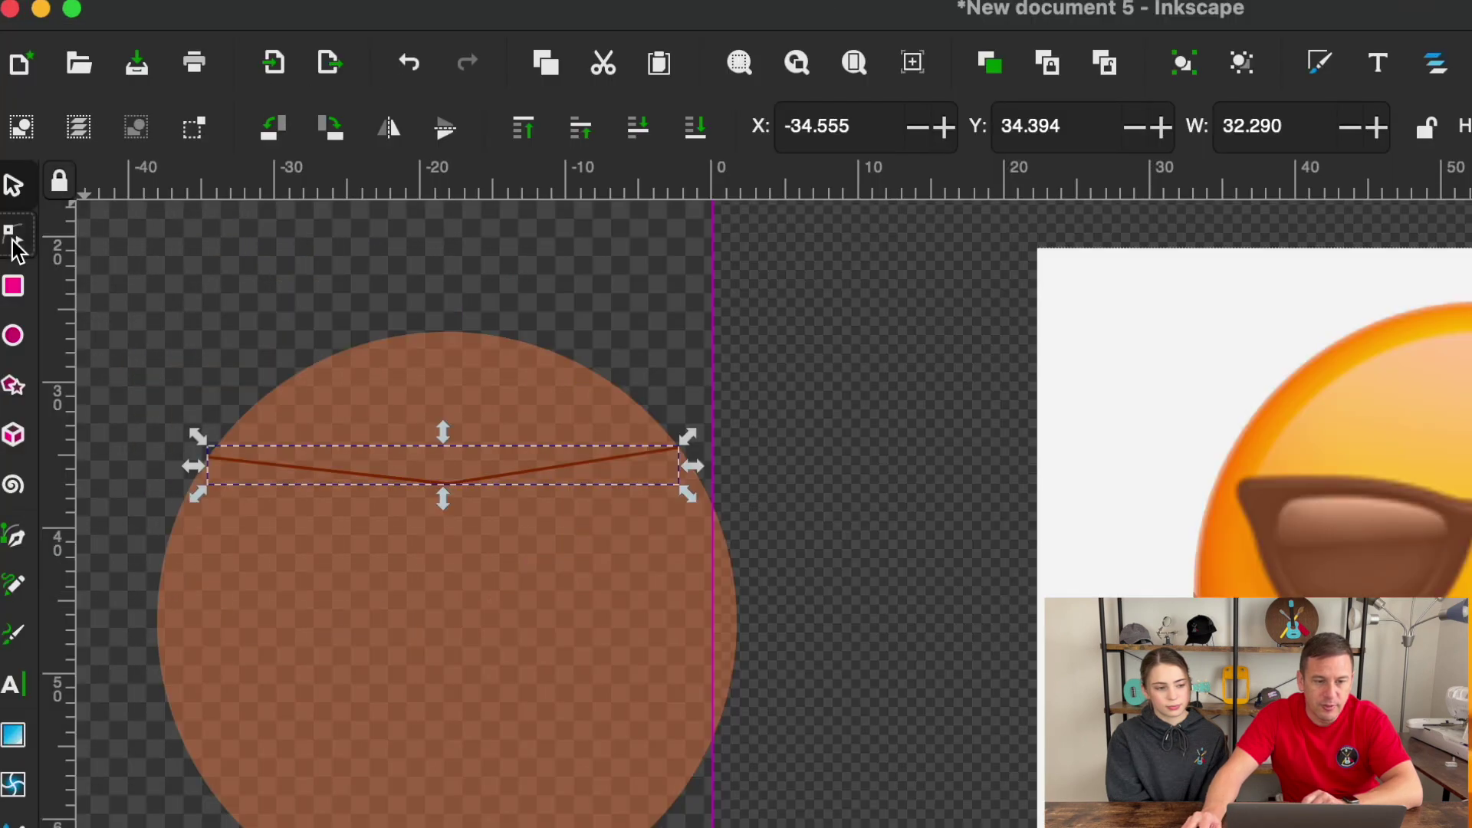
# - Bend the line into a shallow arc by dragging its middle and raising both ends
pyautogui.click(15, 159)
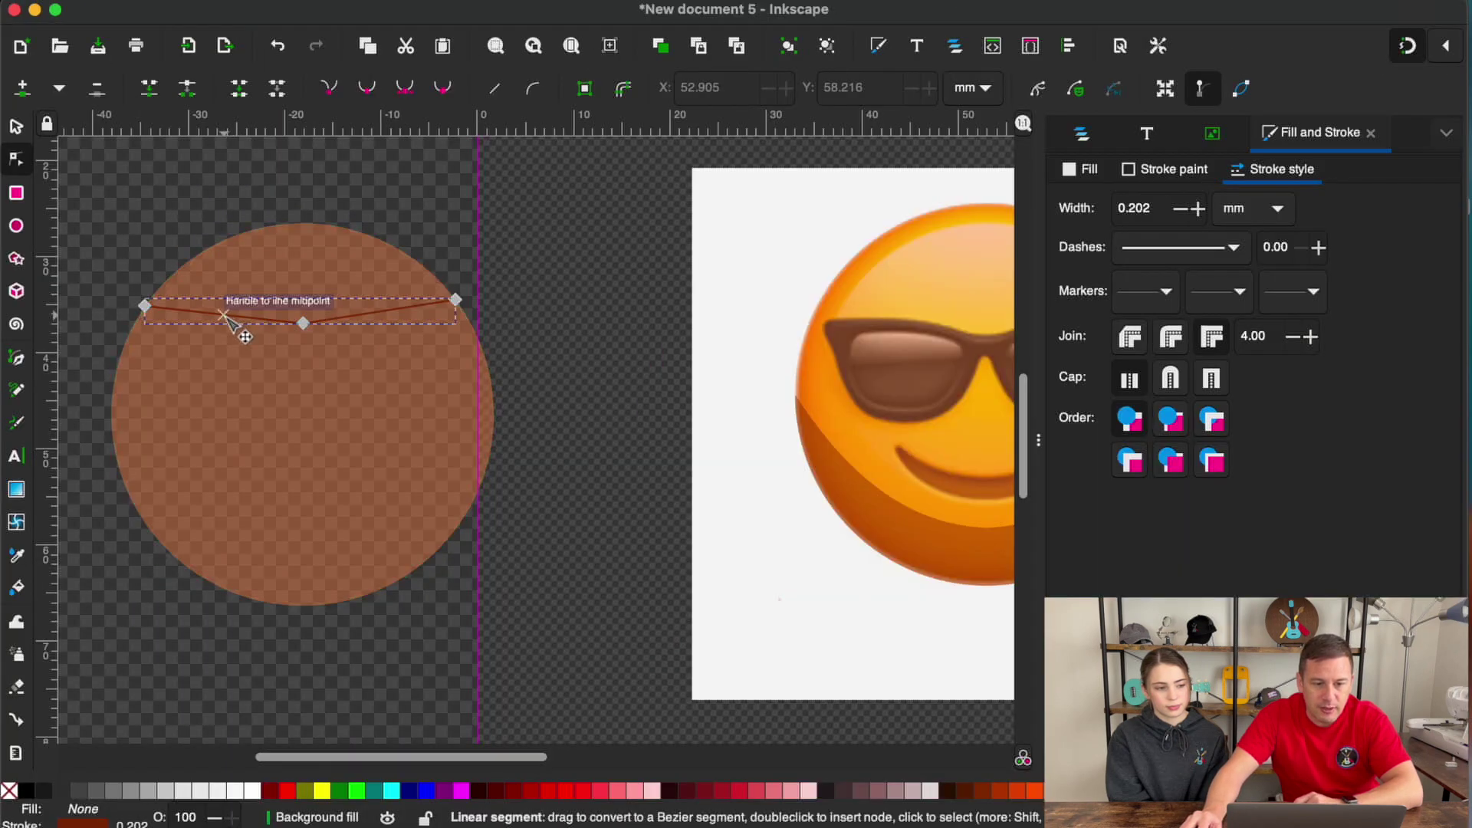
pyautogui.moveTo(225, 317); pyautogui.dragTo(218, 325)
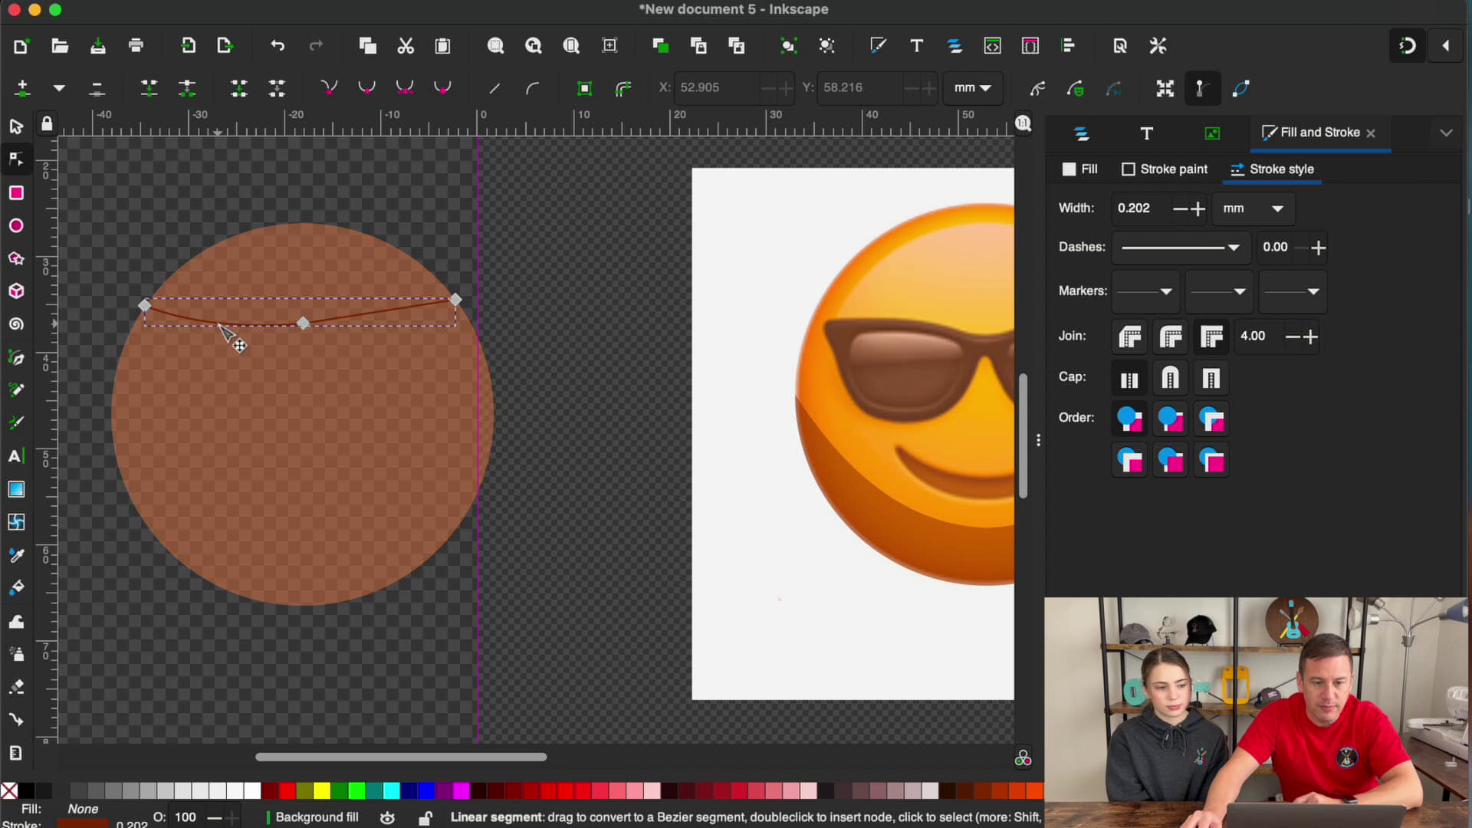
pyautogui.moveTo(455, 298); pyautogui.dragTo(450, 289)
pyautogui.moveTo(144, 305); pyautogui.dragTo(154, 294)
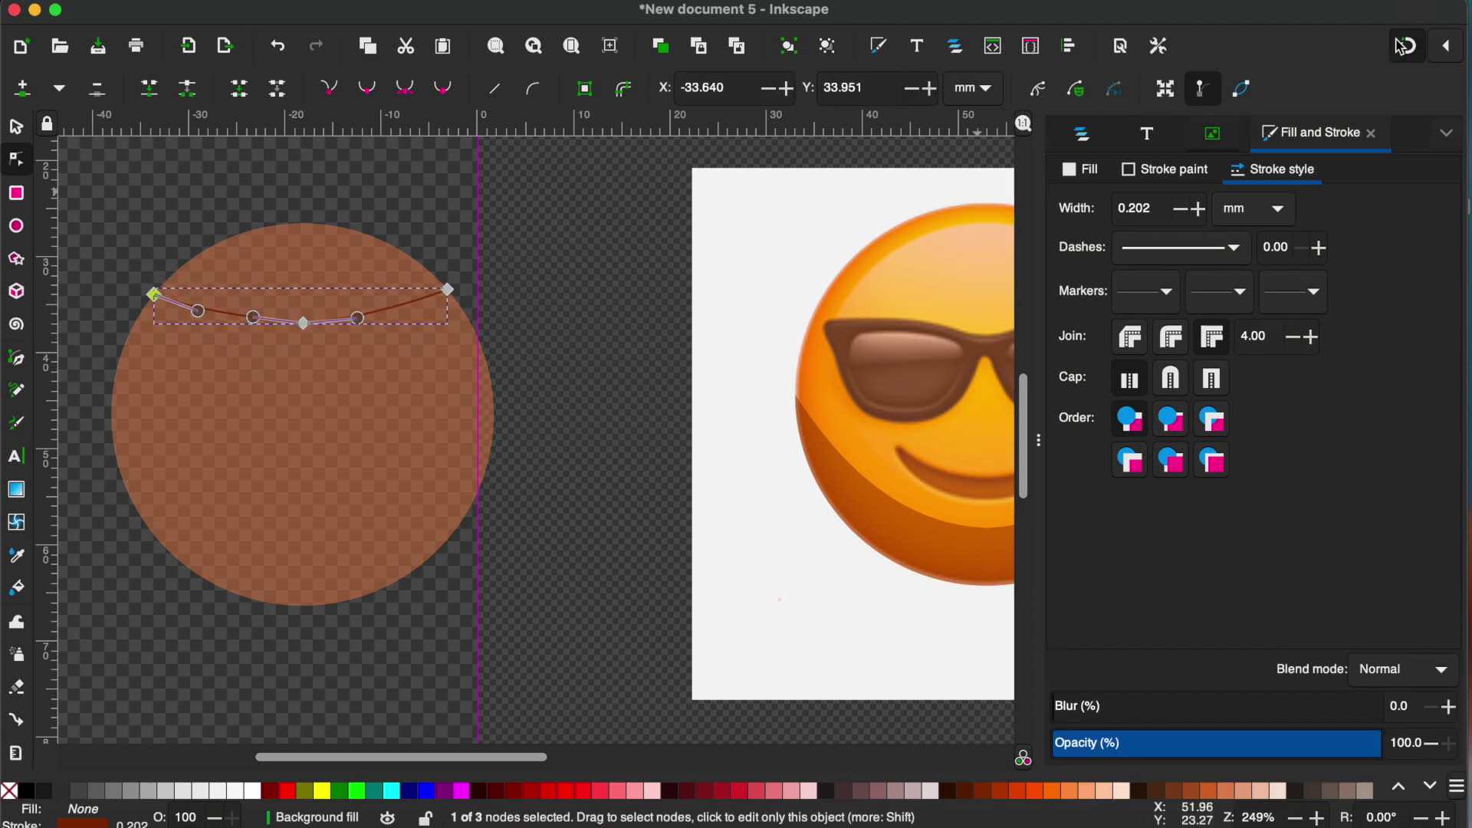
# - Divide the circle with the arc via Path > Division and fill the 30.5 × 10.4 mm top slice yellow
pyautogui.click(18, 124)
pyautogui.moveTo(99, 217); pyautogui.dragTo(535, 667)
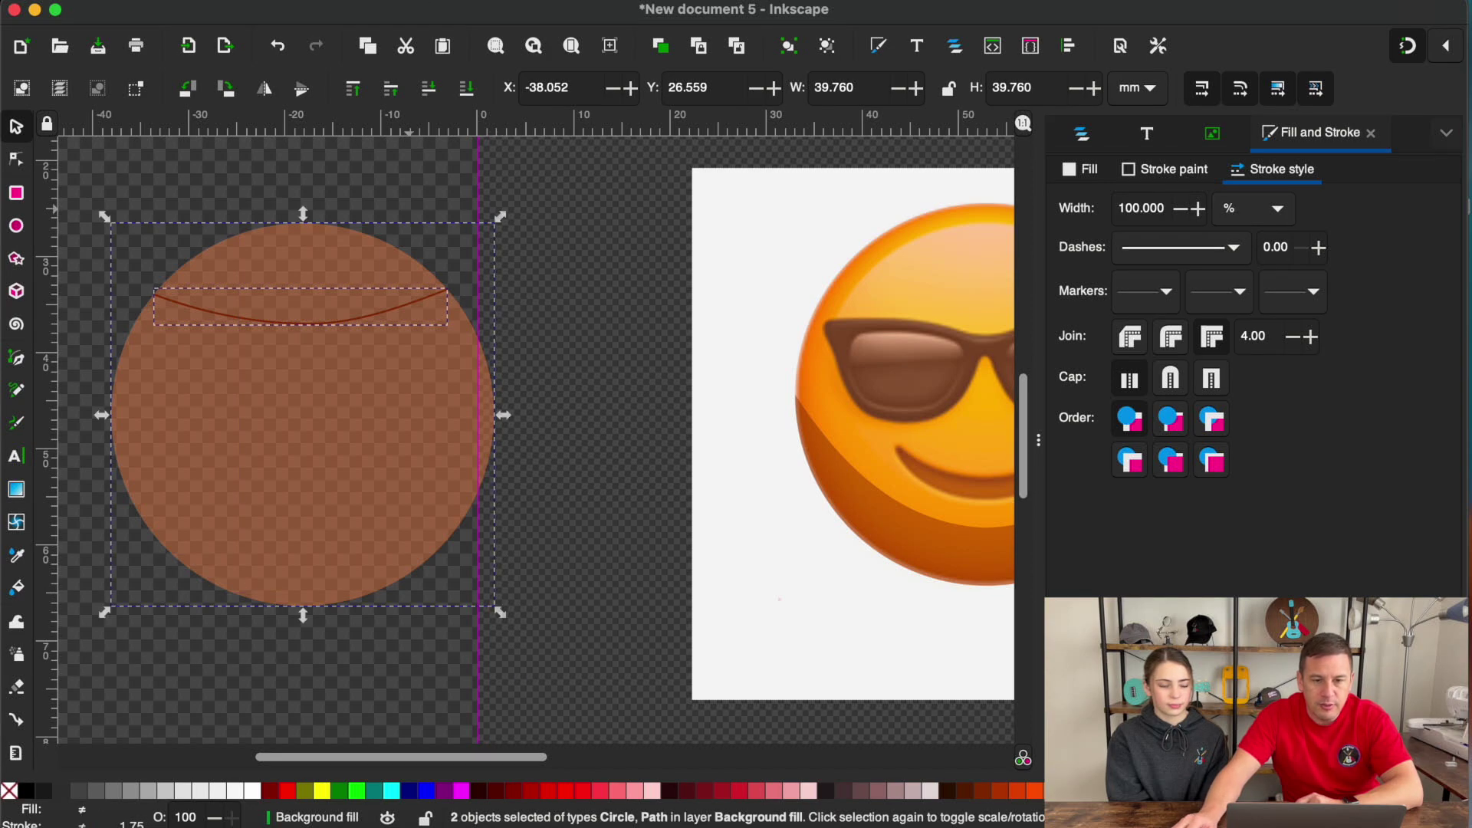
pyautogui.click(394, 0)
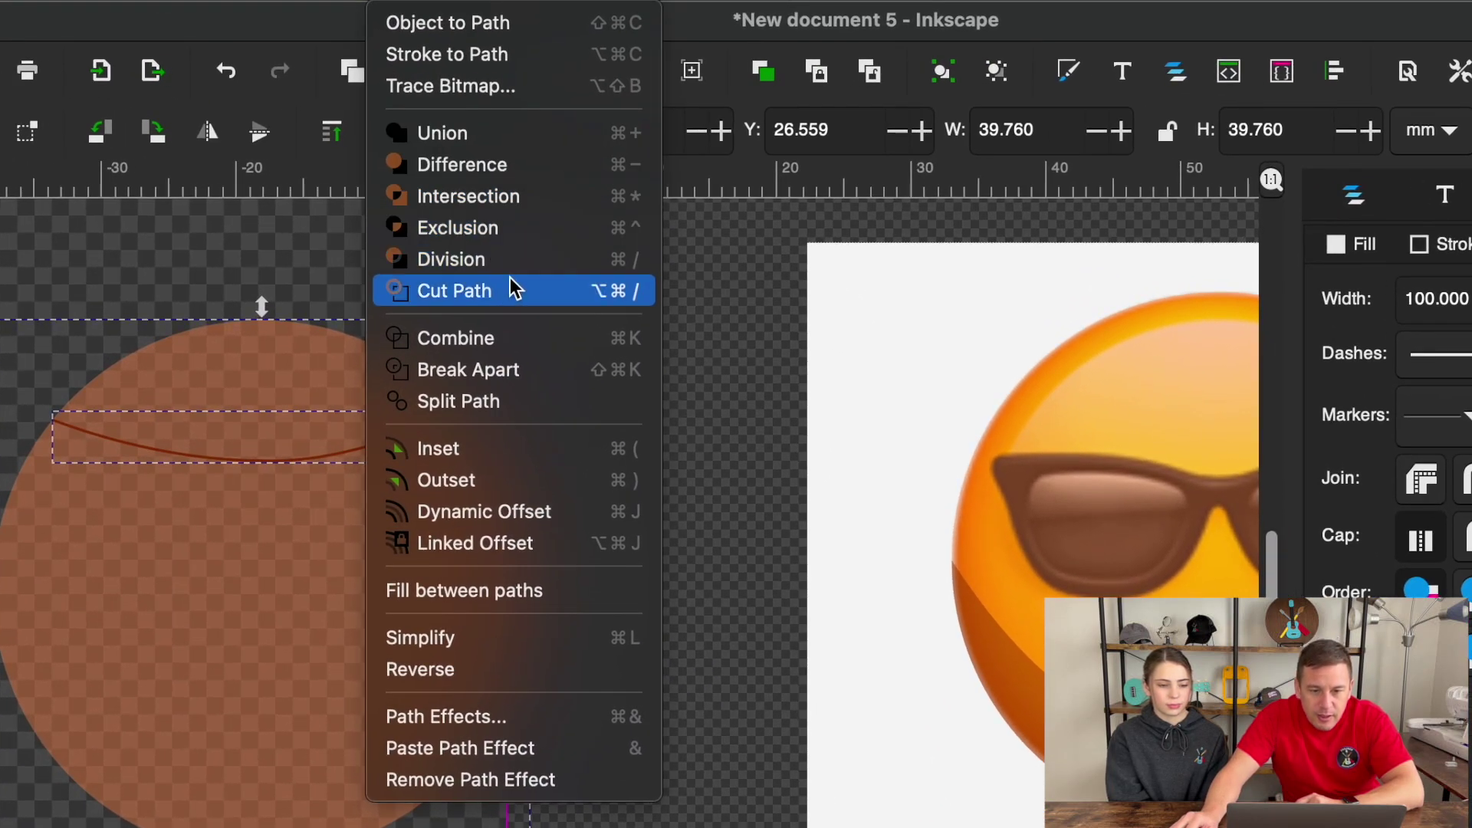
pyautogui.click(458, 261)
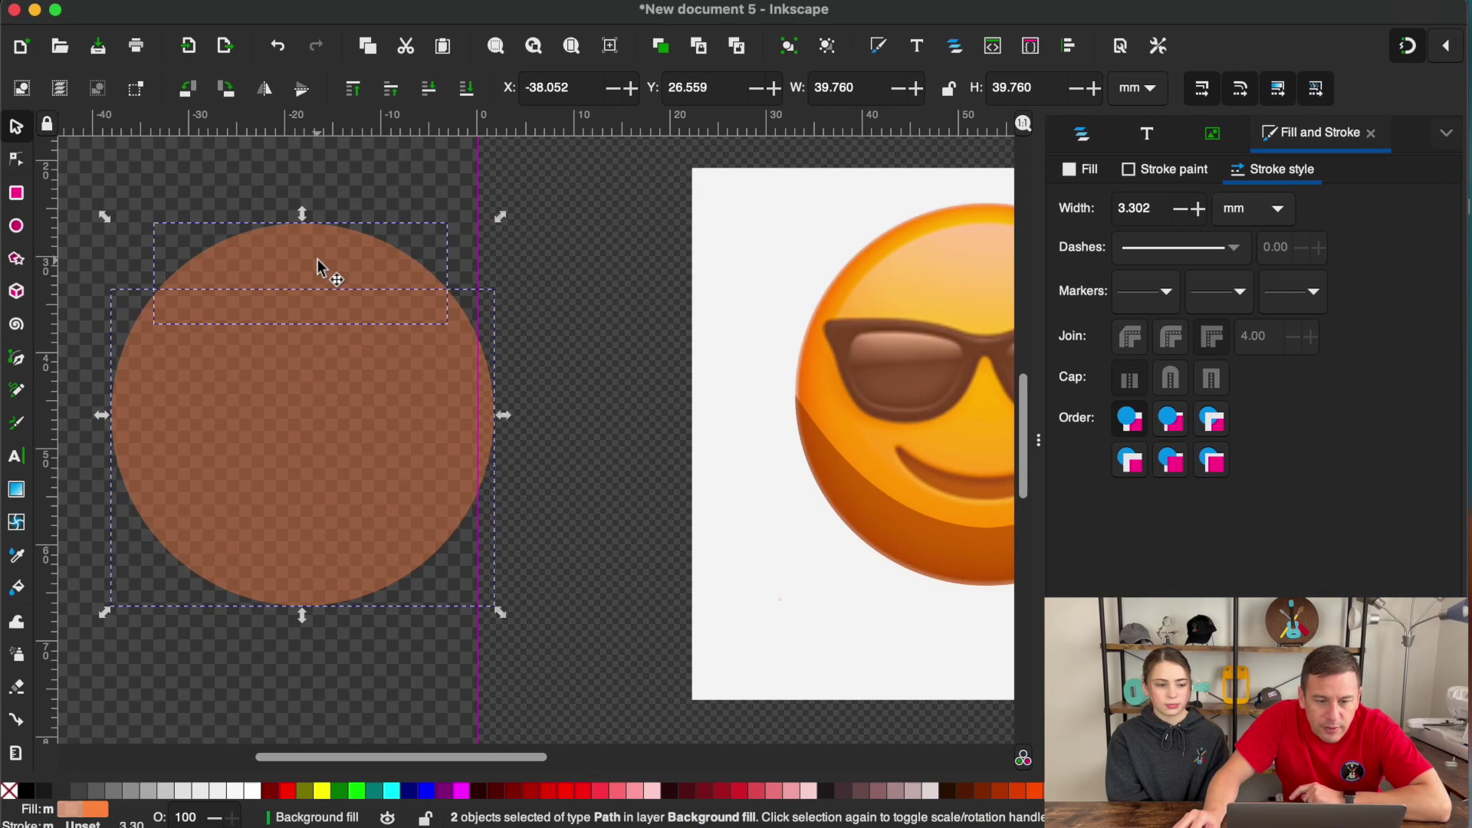
pyautogui.moveTo(322, 268); pyautogui.dragTo(238, 322)
pyautogui.click(556, 242)
pyautogui.click(323, 790)
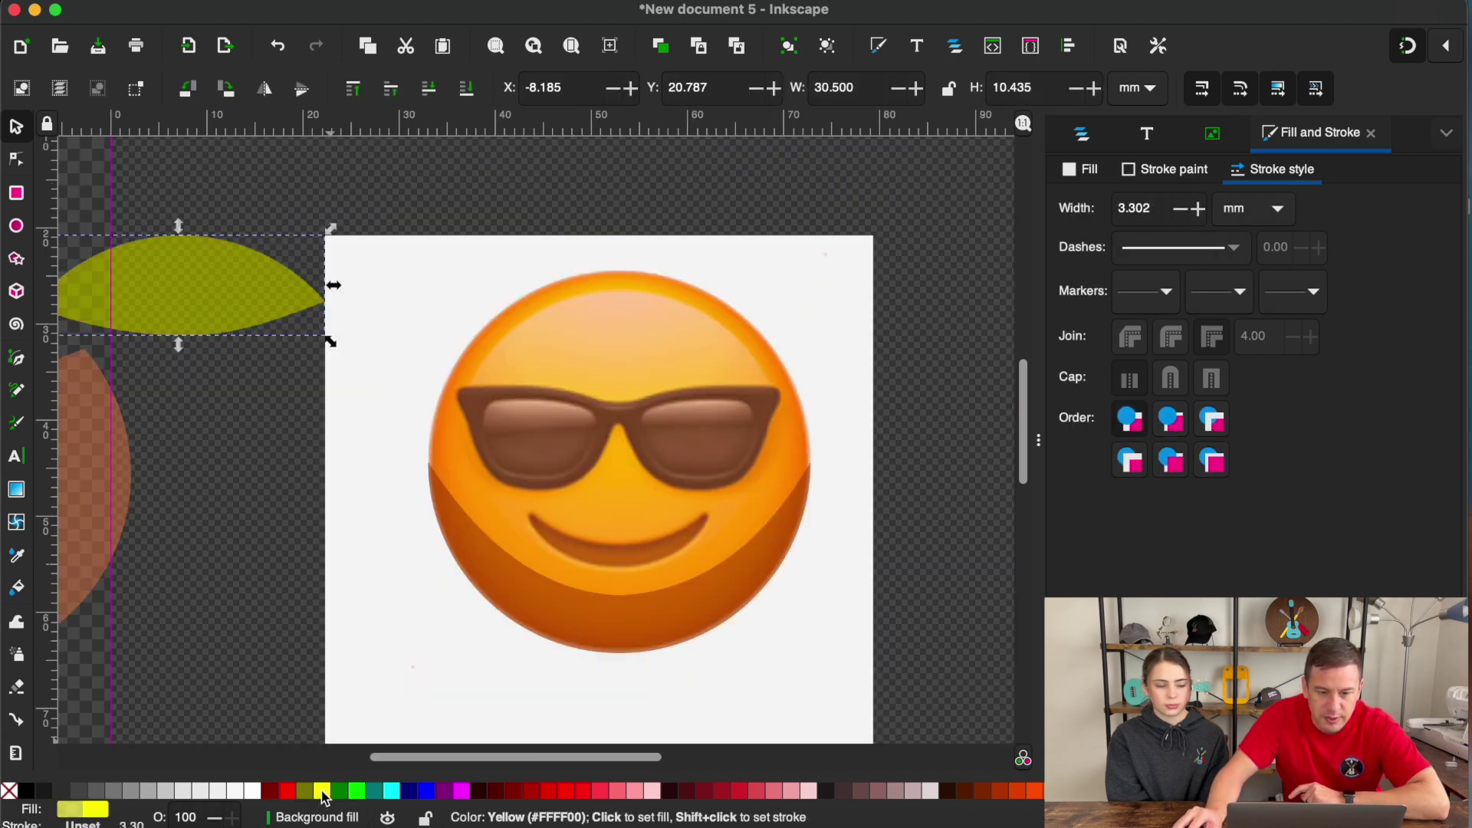
# - Move the yellow slice onto the emoji's top, toggling the reference image to check the fit
pyautogui.moveTo(191, 297); pyautogui.dragTo(639, 321)
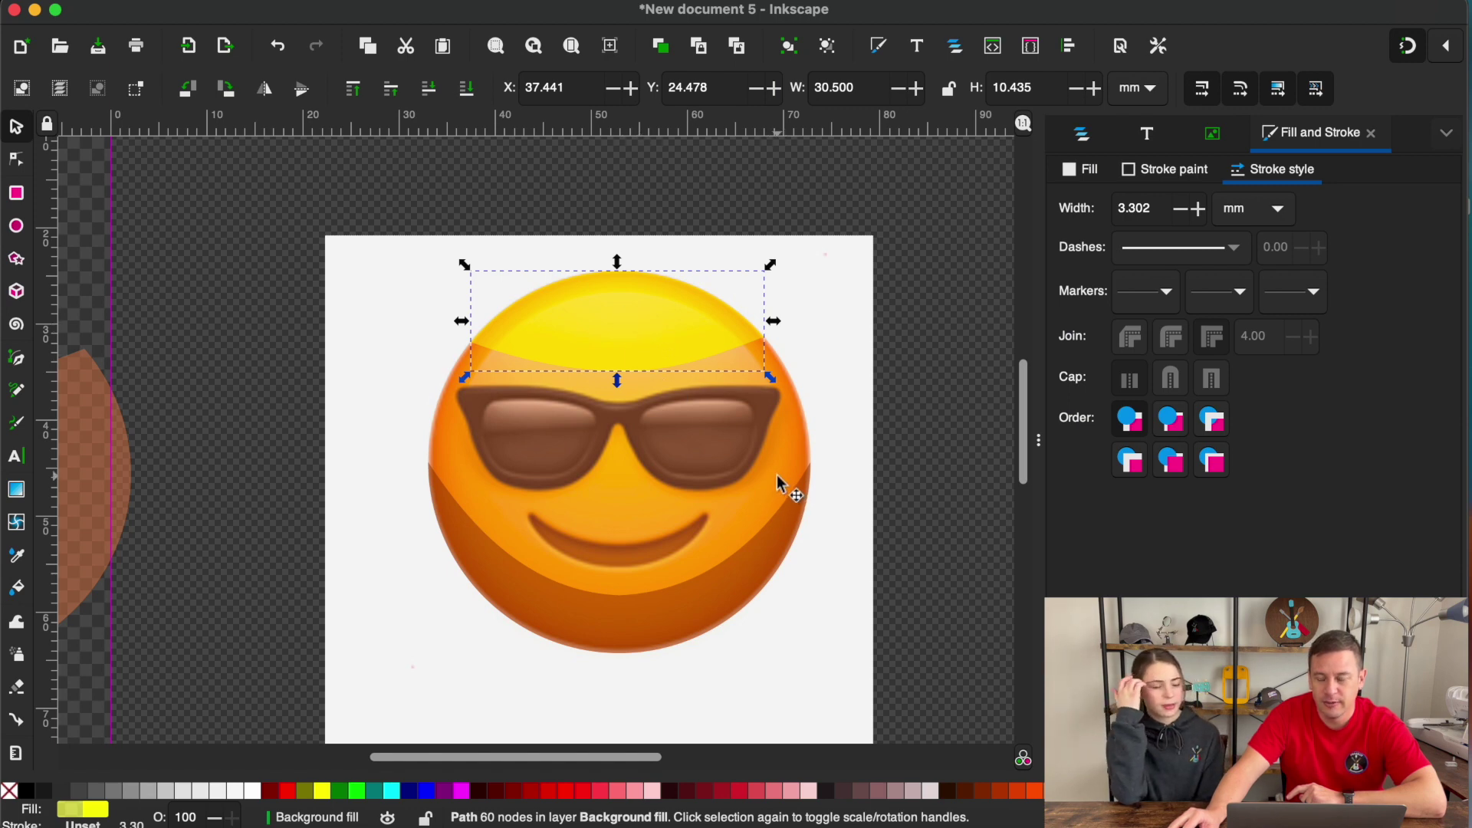
pyautogui.click(1087, 141)
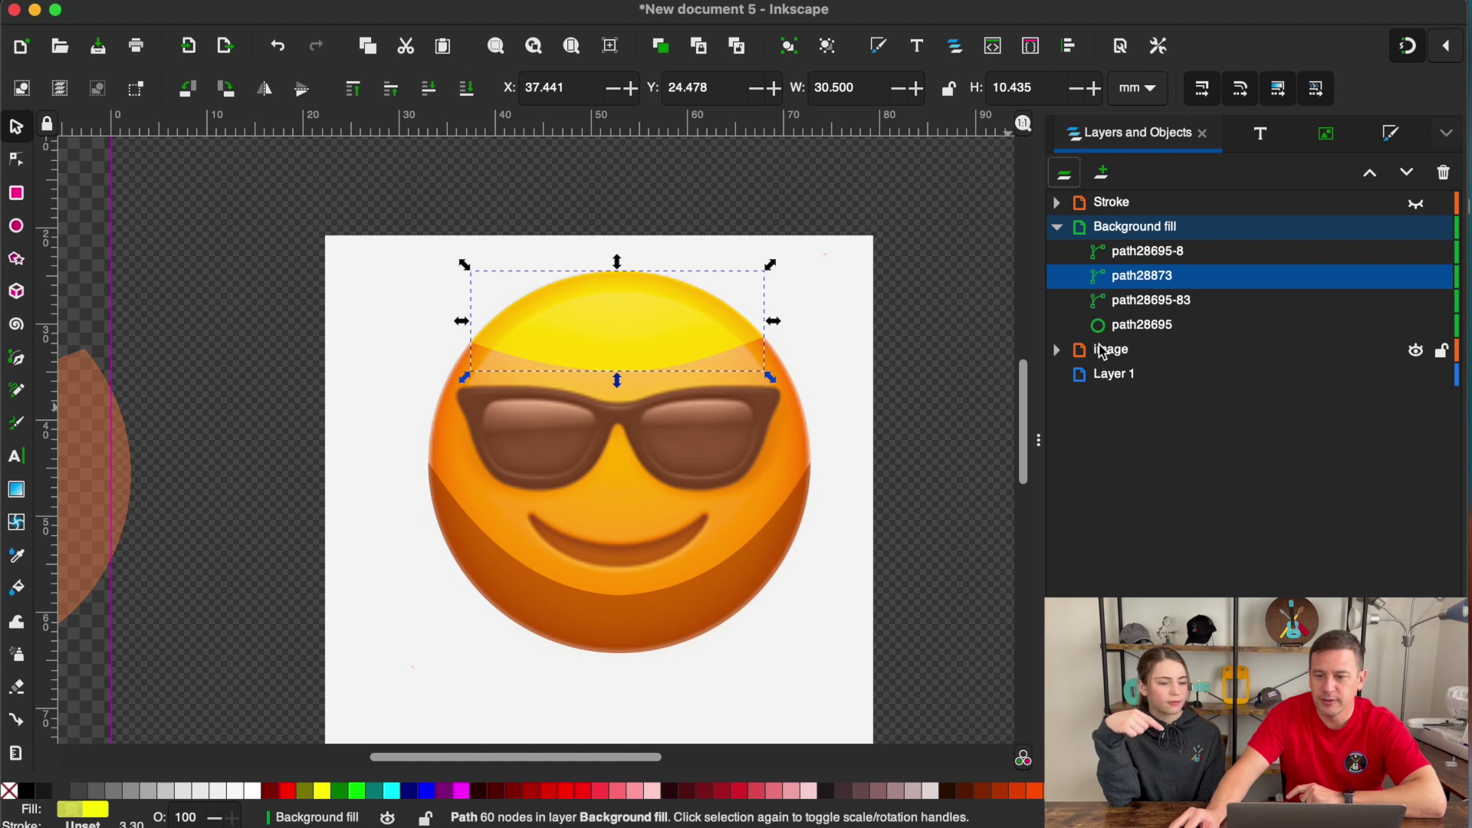
pyautogui.click(1418, 352)
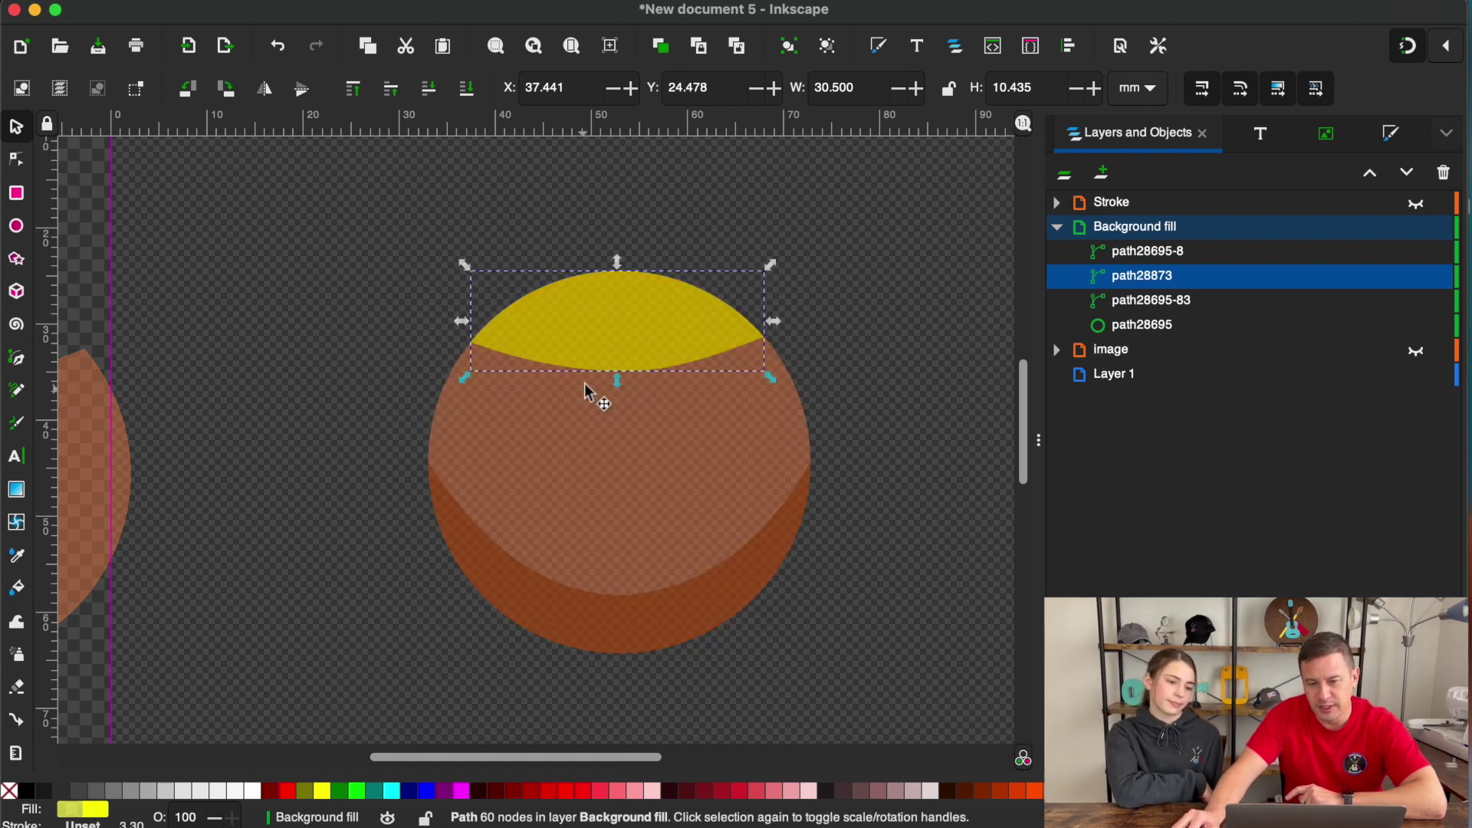
pyautogui.click(1416, 352)
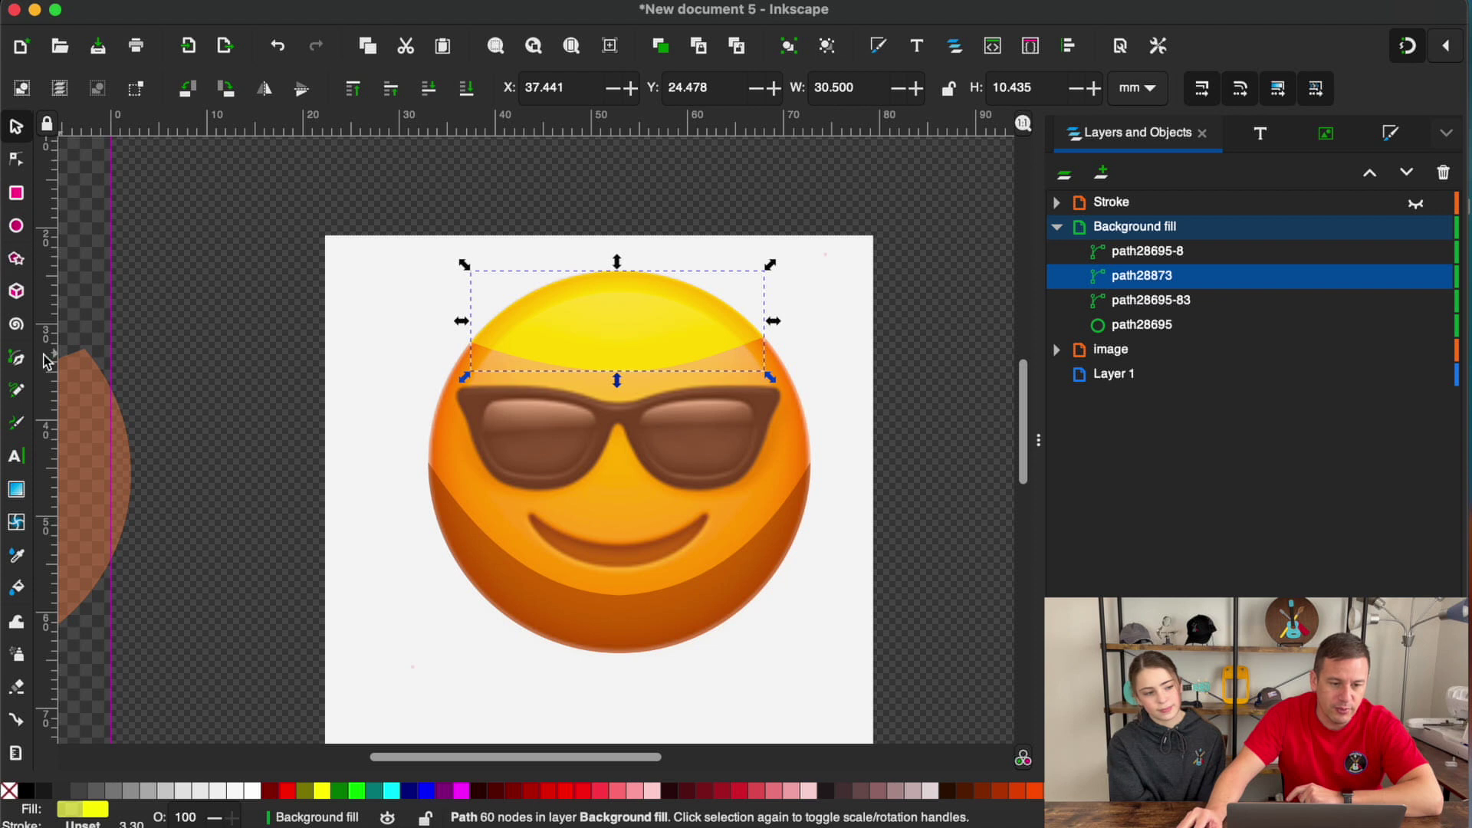
# - Trace the right lens and bridge of the sunglasses with the Pen tool
pyautogui.click(17, 358)
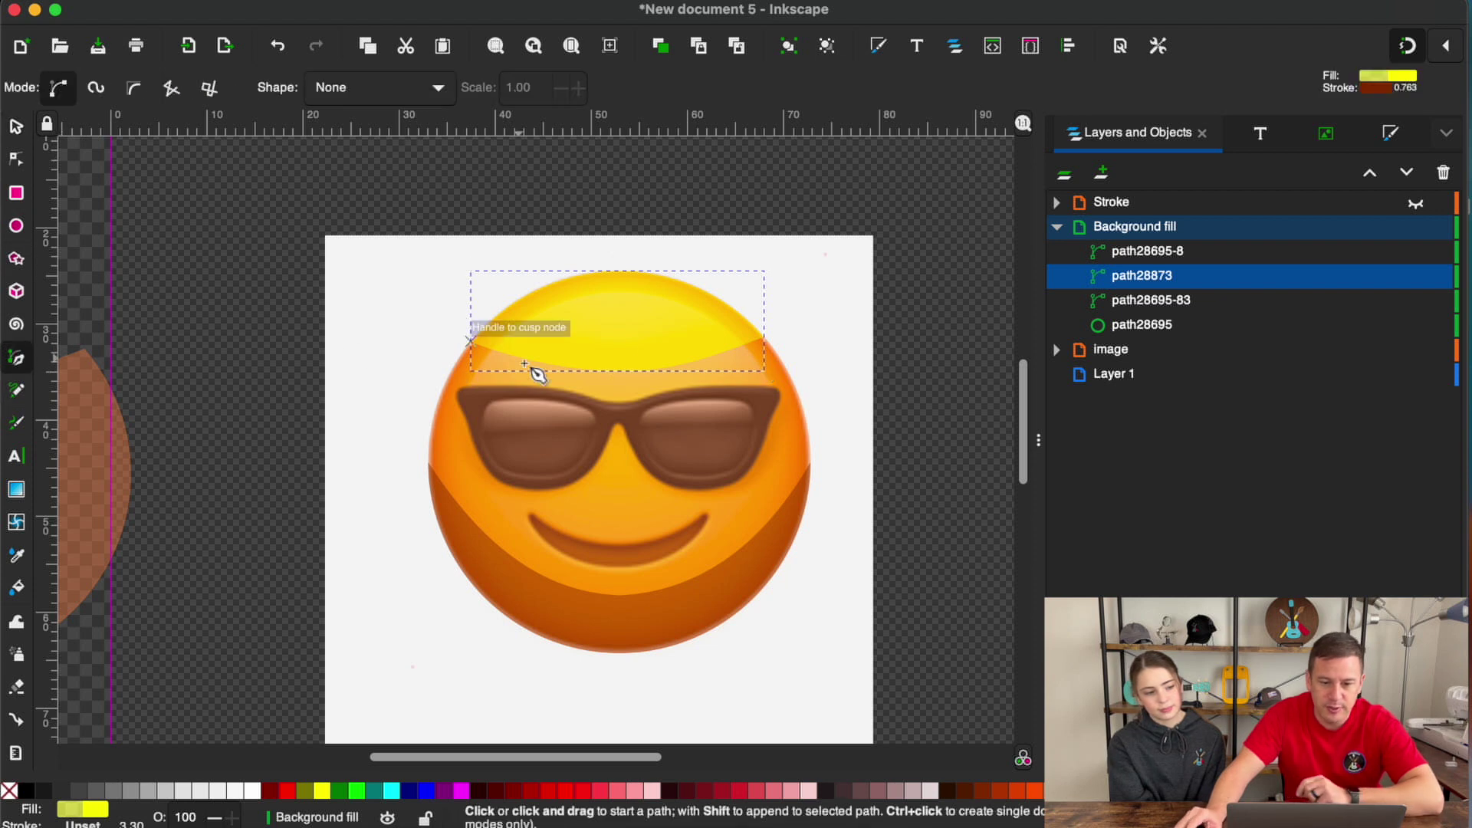
pyautogui.scroll(3, 491, 400)
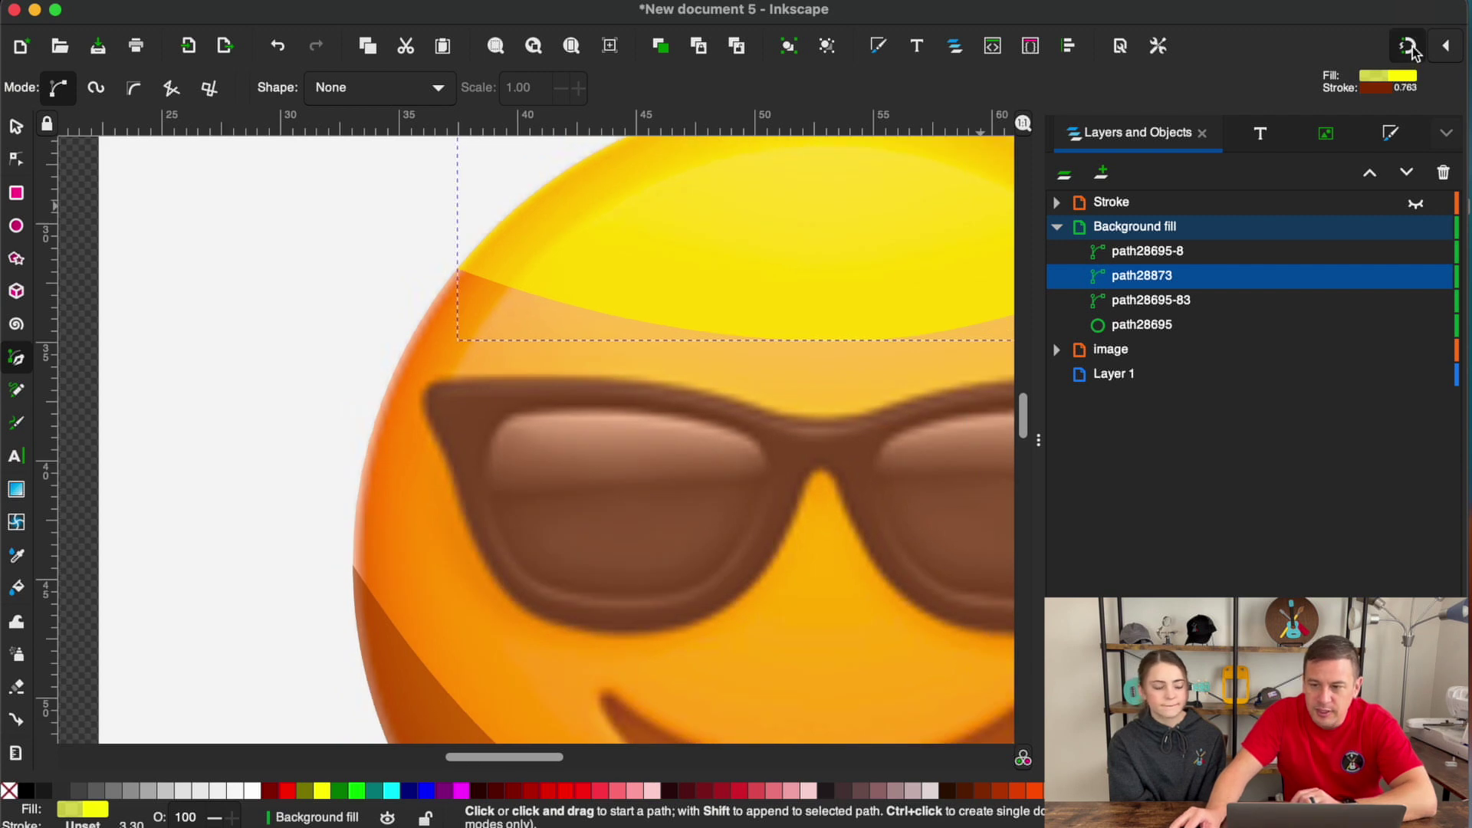
pyautogui.click(457, 379)
pyautogui.click(847, 414)
pyautogui.hscroll(6, 805, 384)
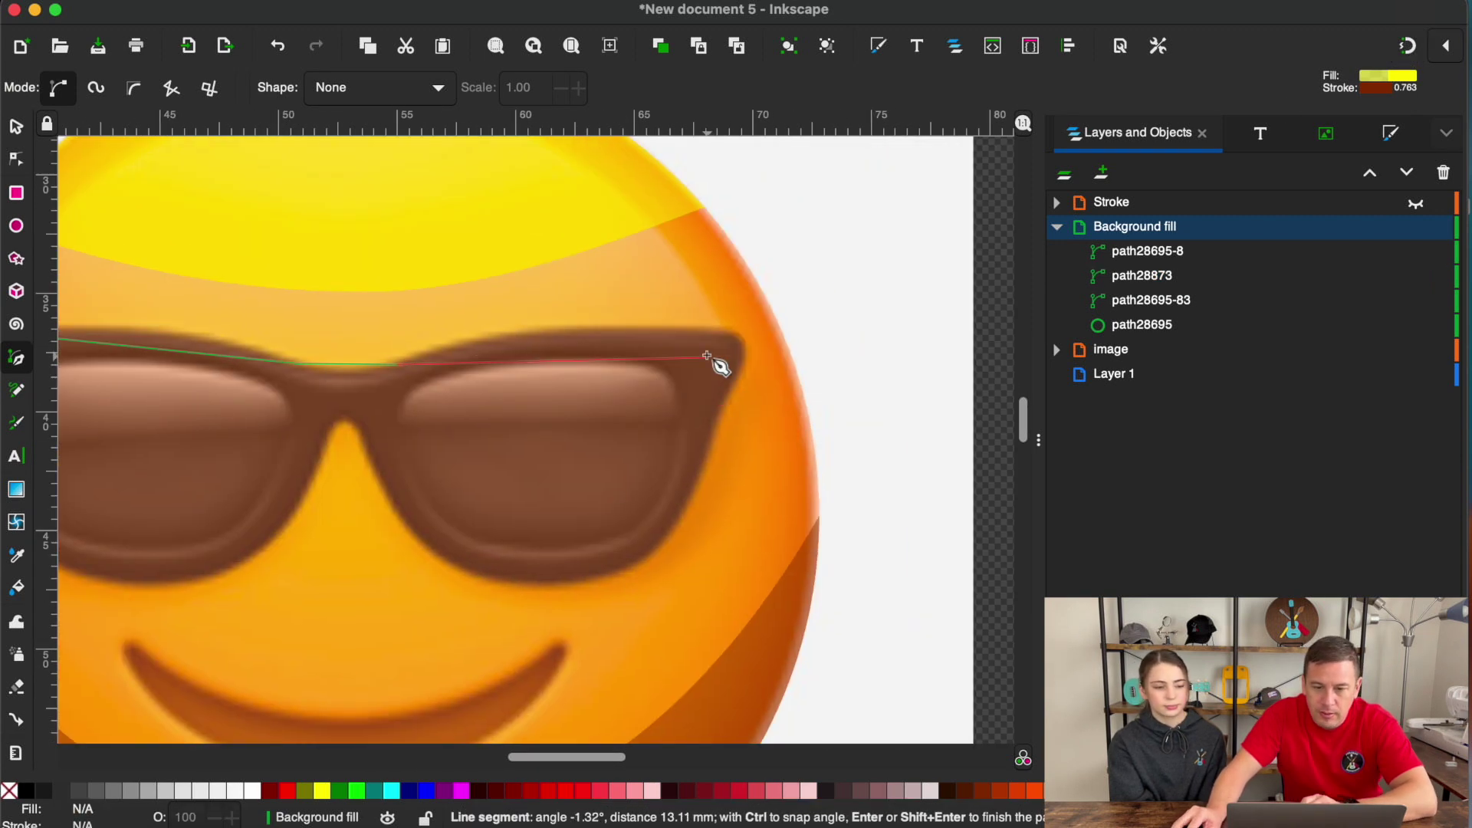
pyautogui.click(713, 330)
pyautogui.click(736, 376)
pyautogui.click(703, 464)
pyautogui.click(602, 575)
pyautogui.click(402, 520)
pyautogui.click(360, 433)
# - Trace around the left lens, close the outline, and fill it black with no stroke
pyautogui.click(327, 435)
pyautogui.click(214, 575)
pyautogui.hscroll(-5, 213, 575)
pyautogui.scroll(1, 213, 575)
pyautogui.click(372, 579)
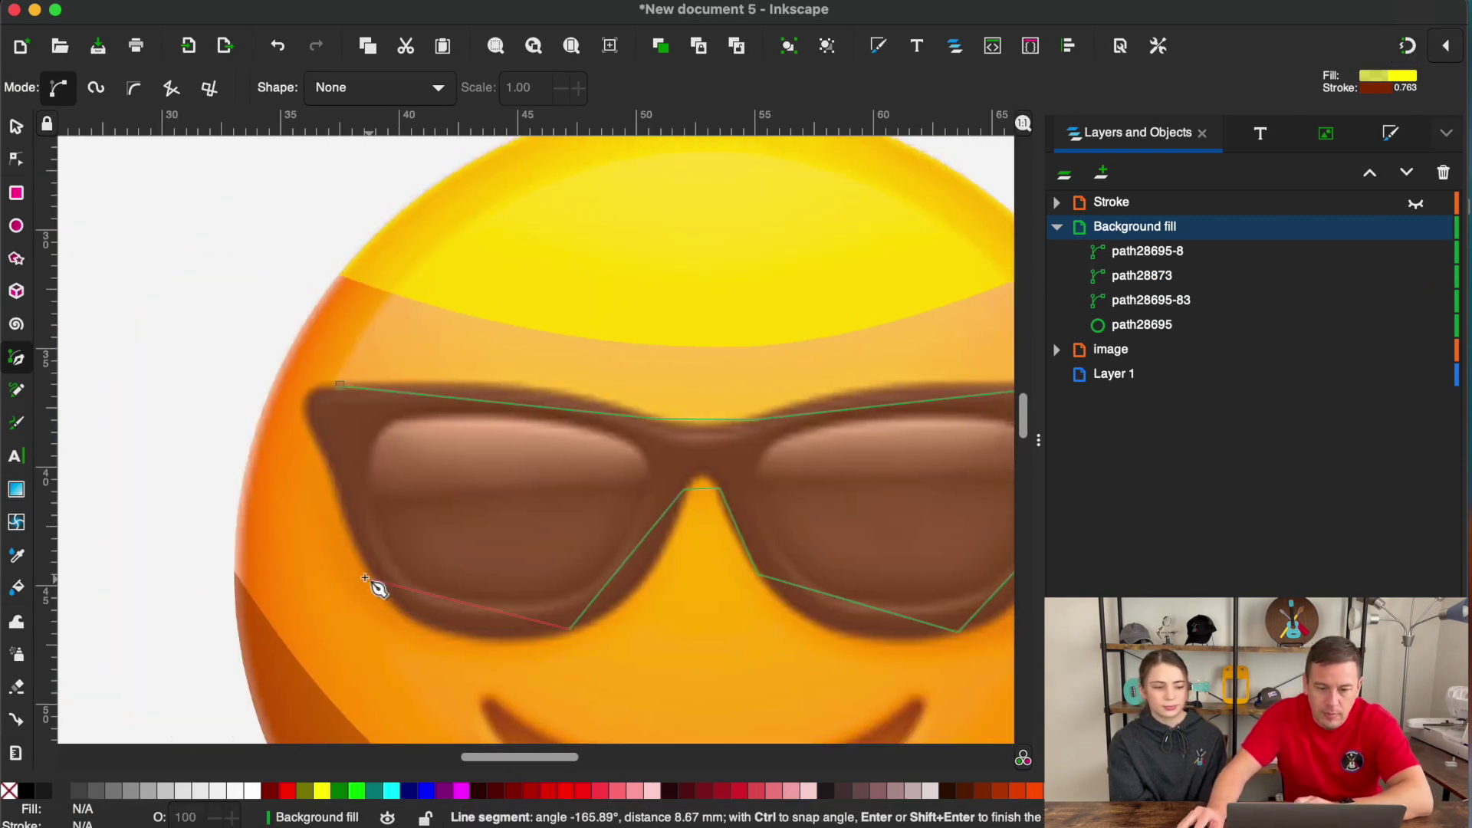
pyautogui.click(308, 430)
pyautogui.click(337, 385)
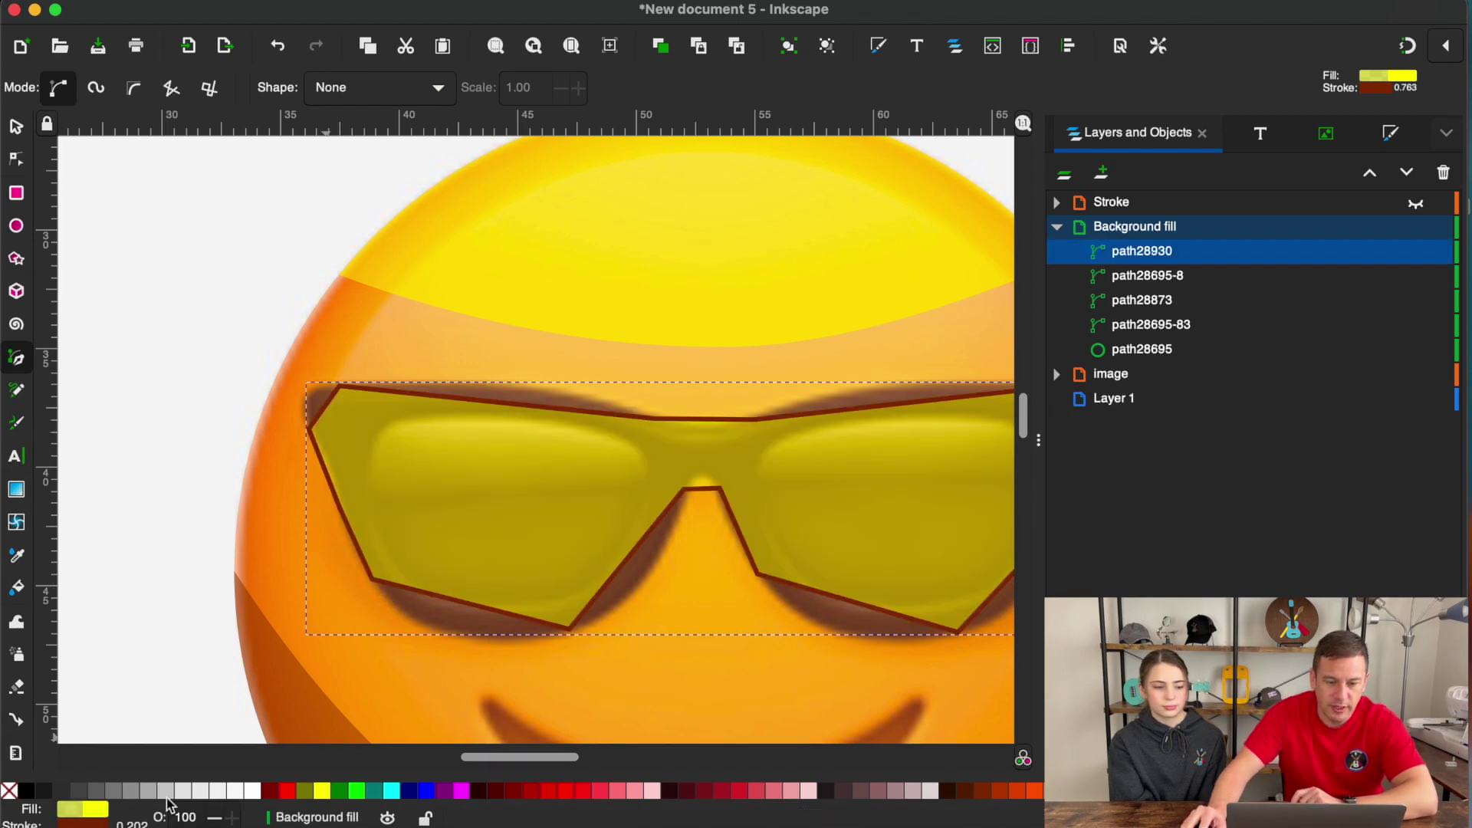
pyautogui.click(27, 791)
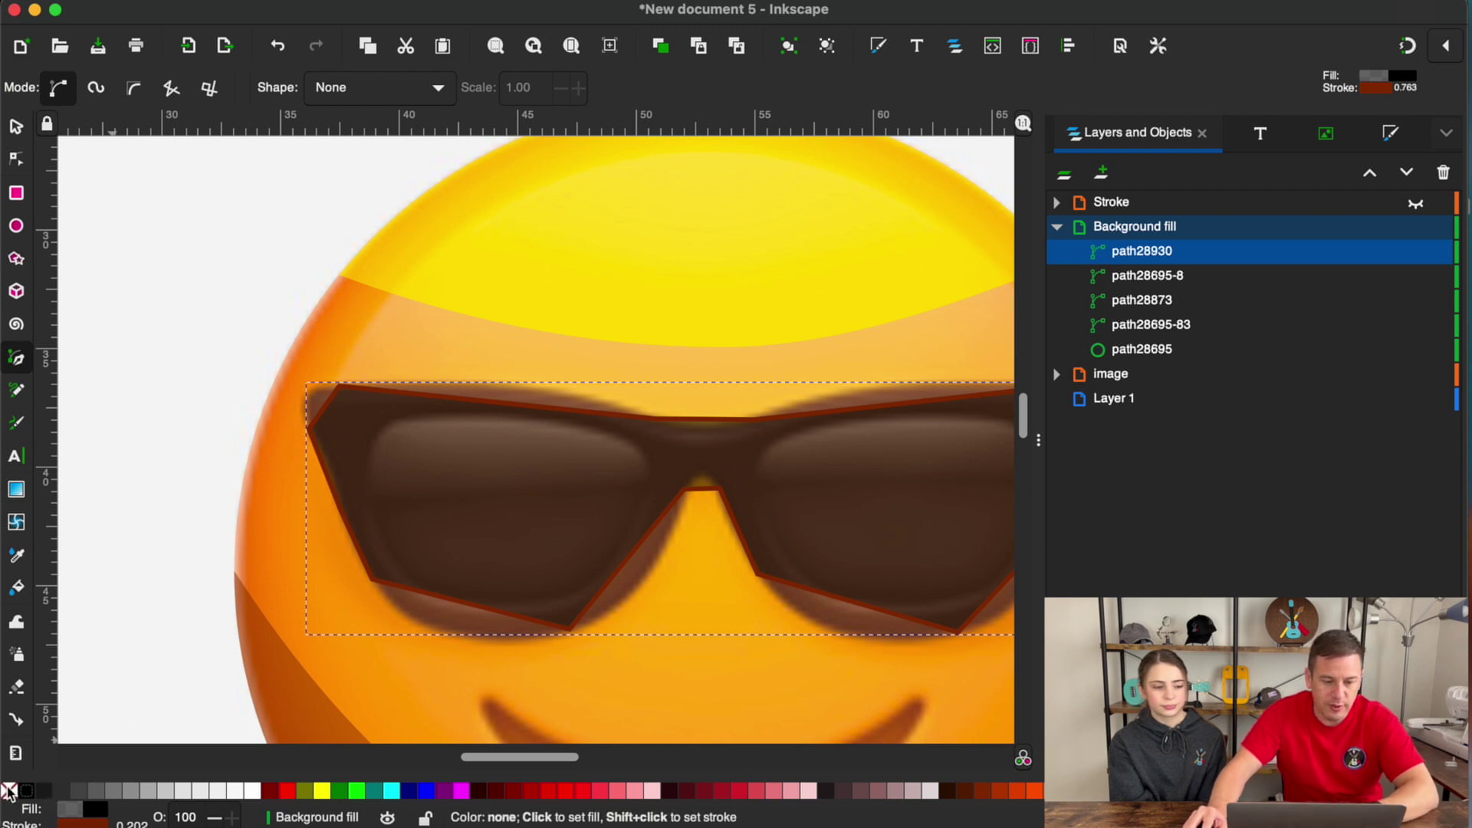
pyautogui.keyDown('shift'); pyautogui.click(9, 791); pyautogui.keyUp('shift')
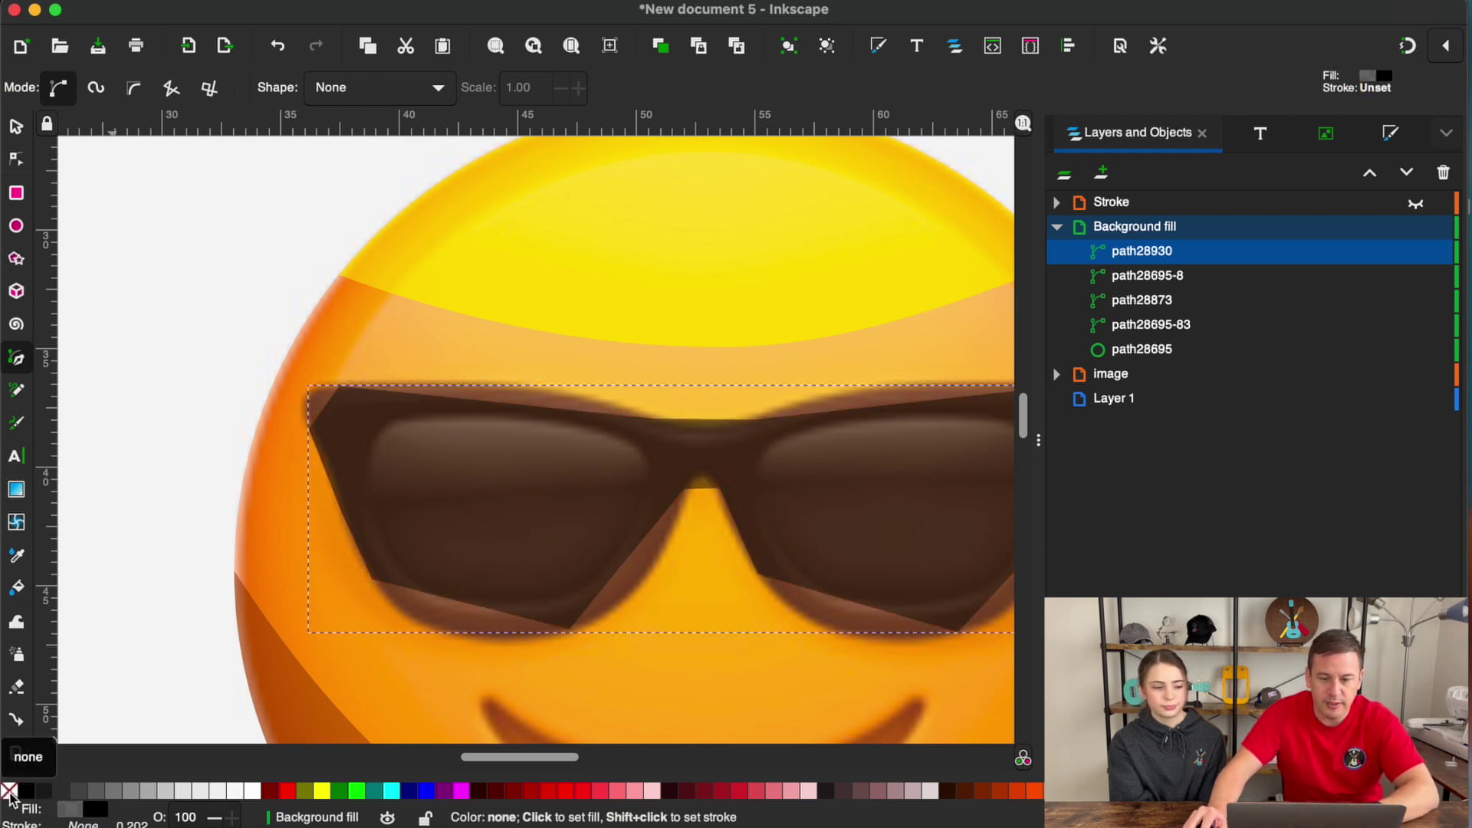
# - Curve the glasses' top-left corner, top edge and bridge with the Node tool
pyautogui.click(15, 161)
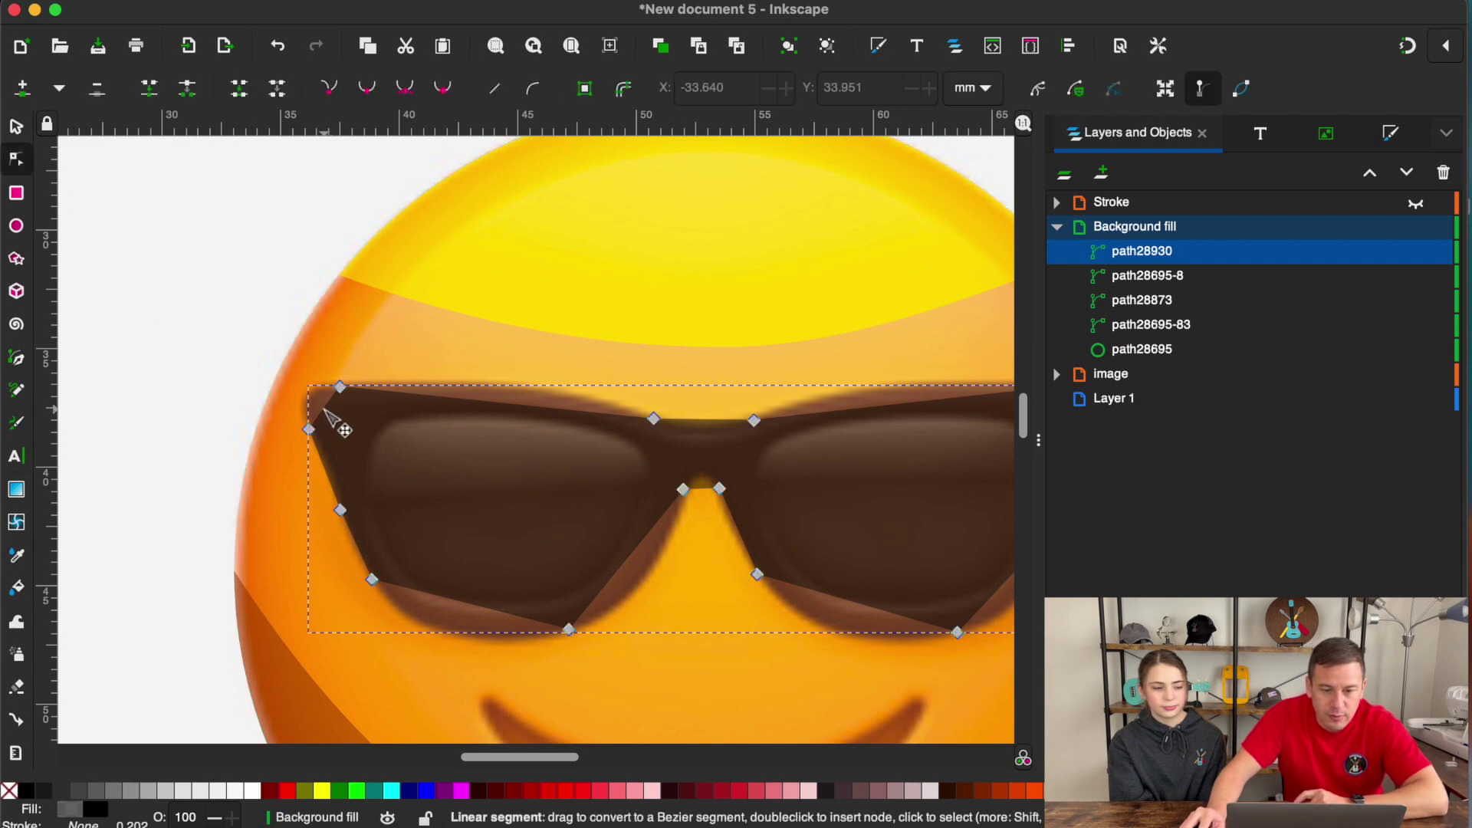
pyautogui.moveTo(316, 401); pyautogui.dragTo(313, 399)
pyautogui.moveTo(526, 404); pyautogui.dragTo(519, 387)
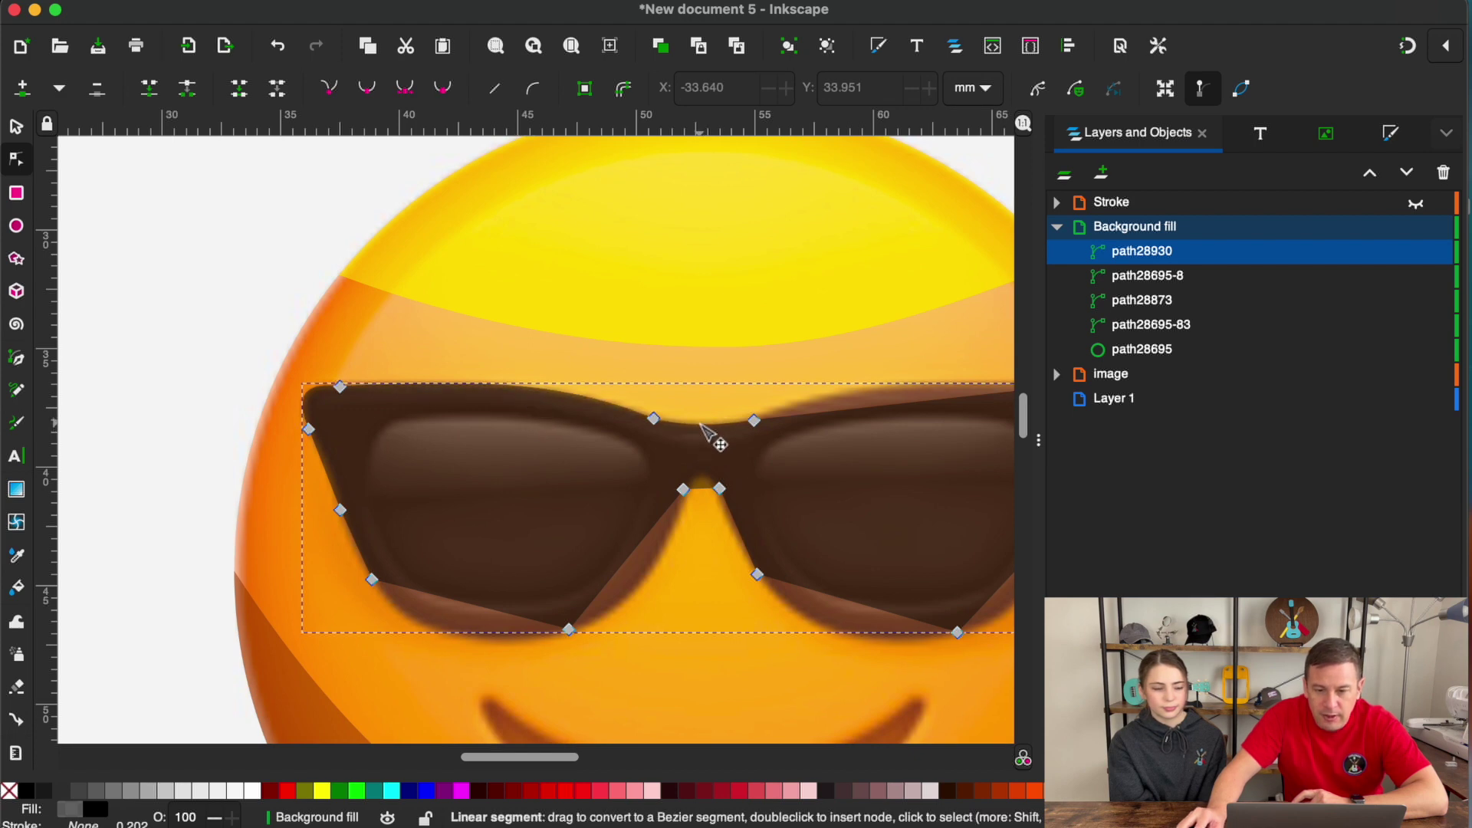
pyautogui.moveTo(700, 424); pyautogui.dragTo(720, 430)
pyautogui.hscroll(5, 838, 467)
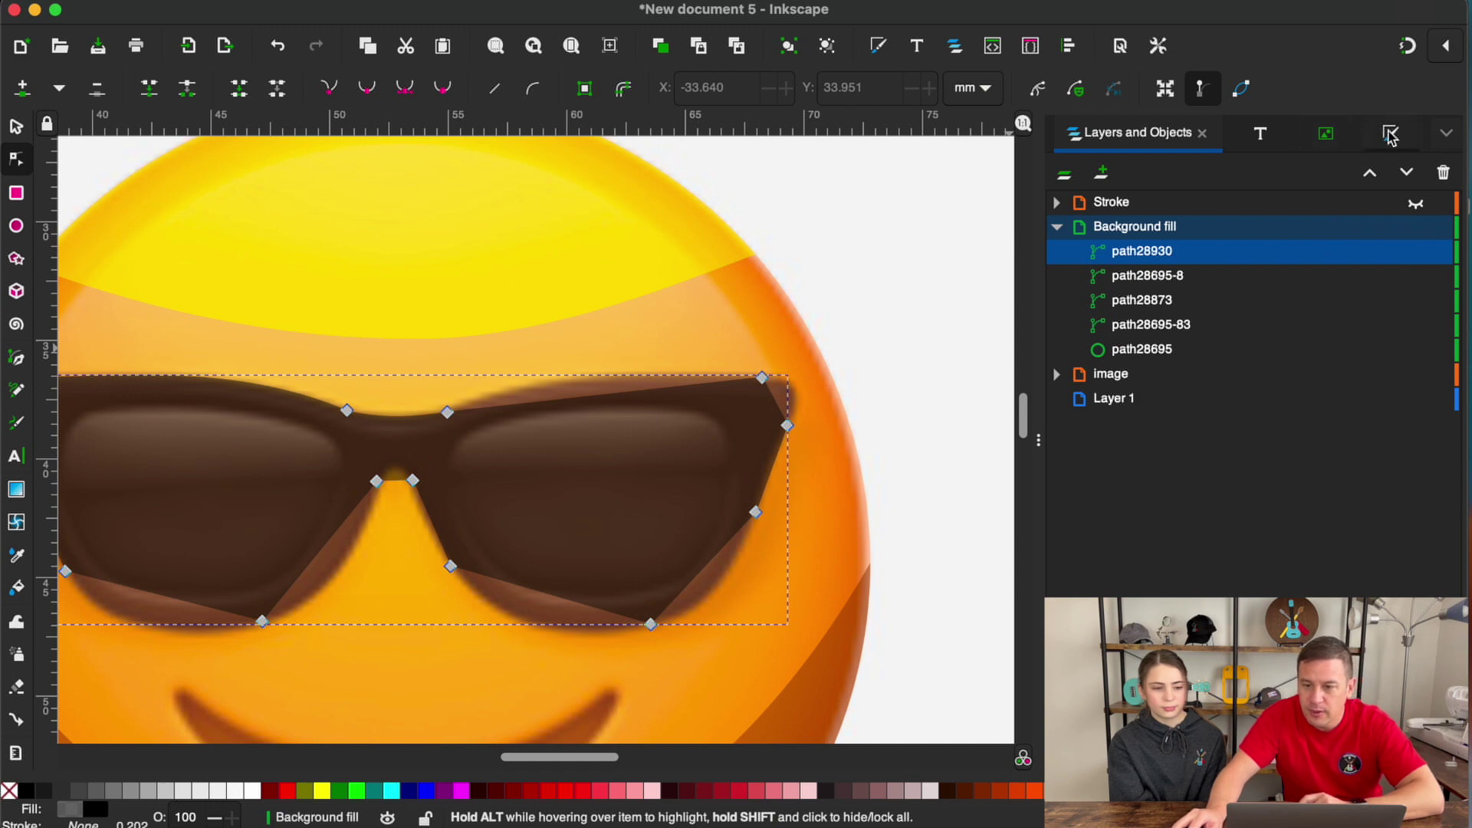
# - Set the glasses' black fill to semi-transparent, alpha 47
pyautogui.click(1389, 135)
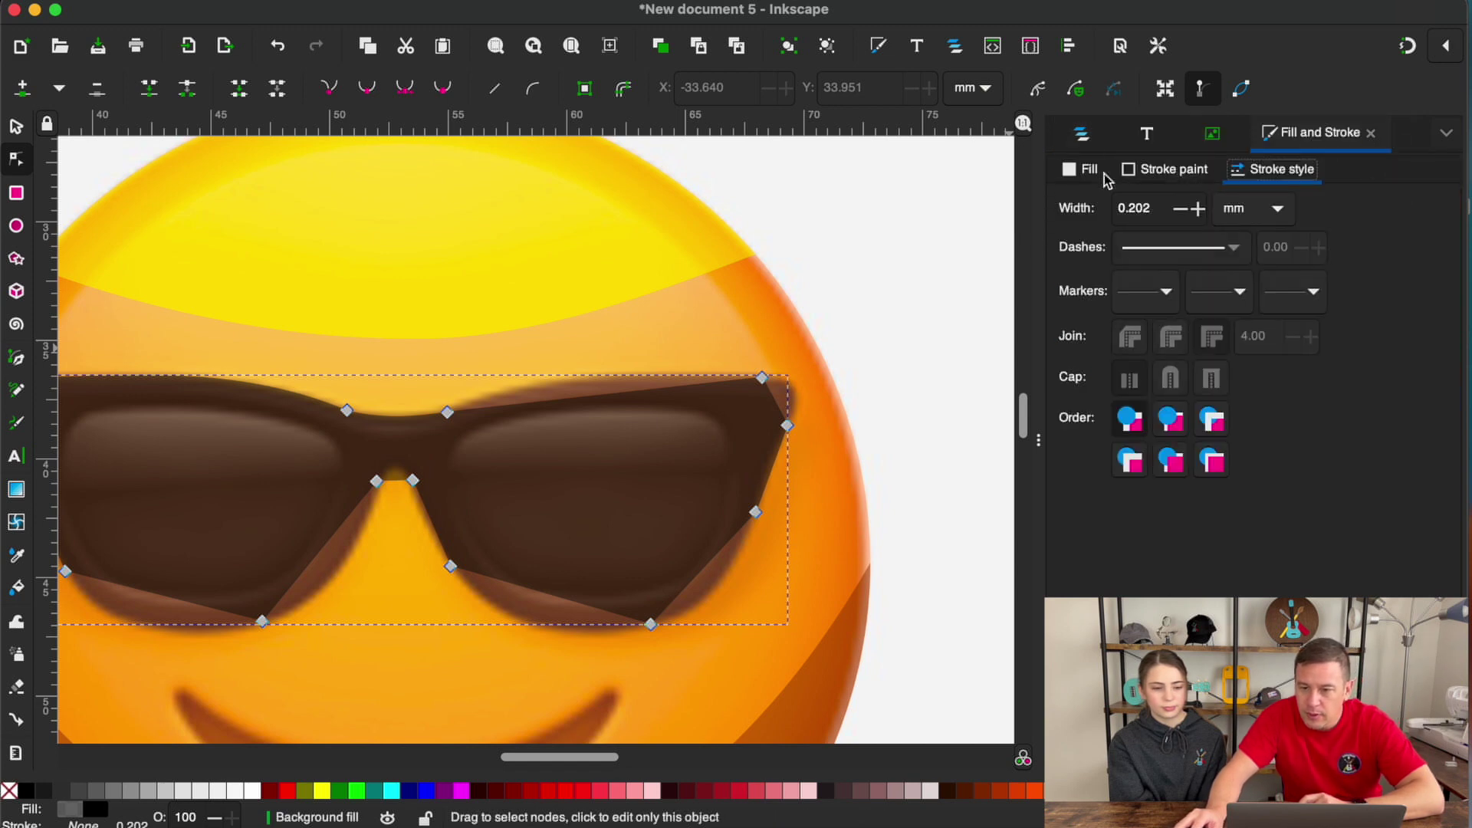
pyautogui.click(1073, 172)
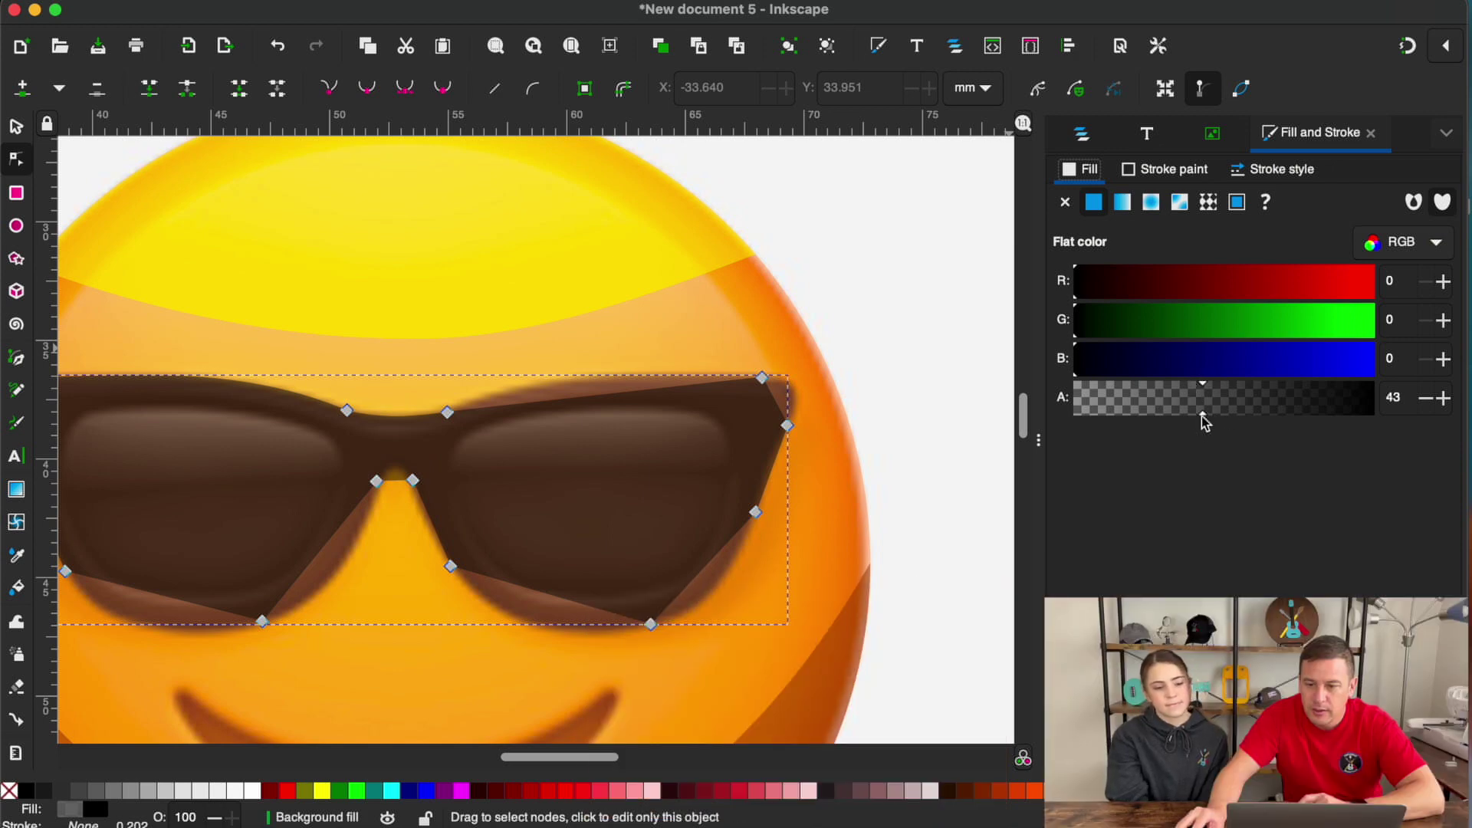
pyautogui.moveTo(1206, 417); pyautogui.dragTo(1382, 417)
pyautogui.moveTo(1287, 419); pyautogui.dragTo(1211, 420)
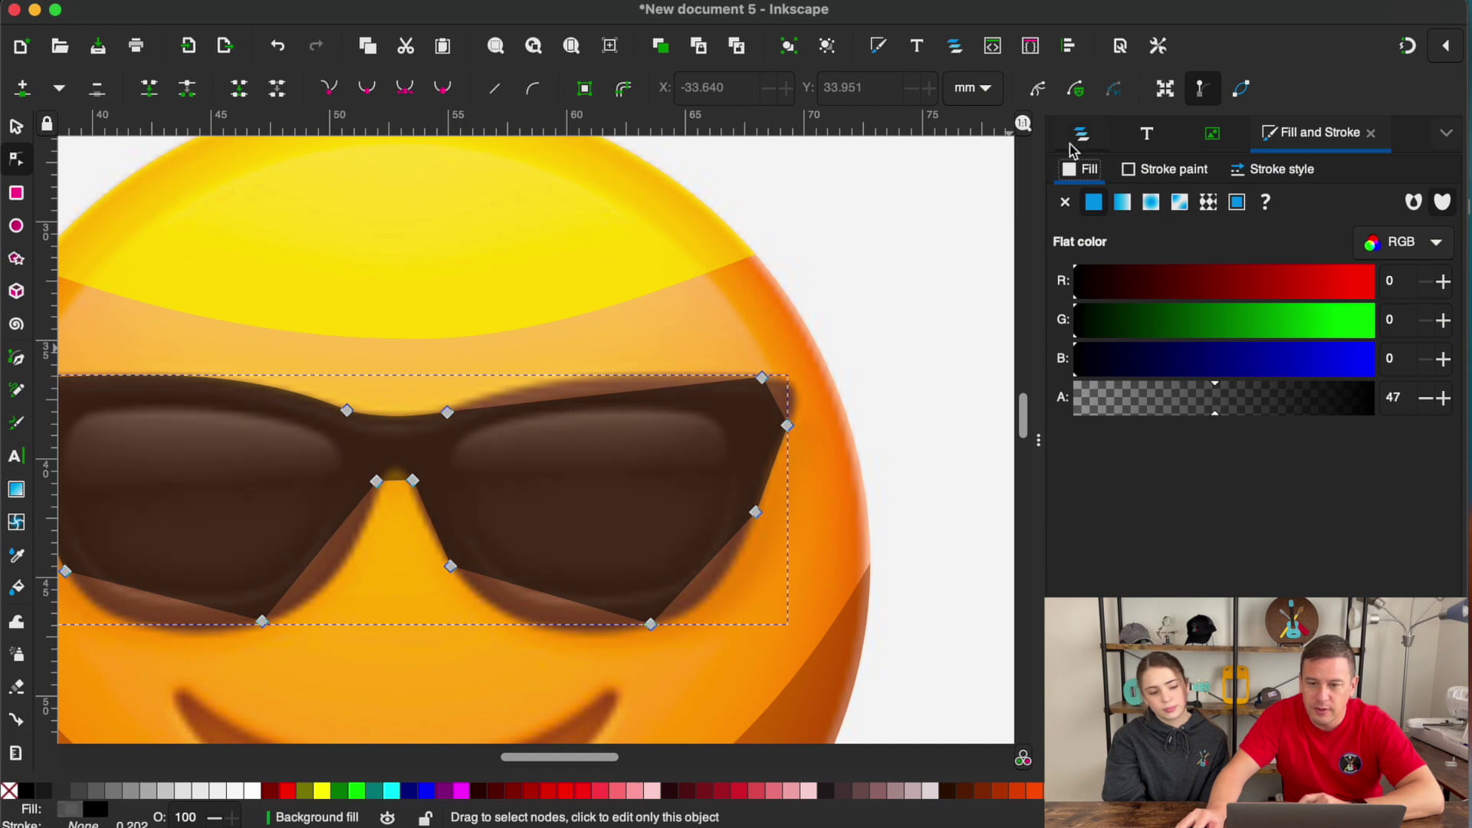
# - Bulge the top-right edge outward and curve the right lens's lower edge
pyautogui.moveTo(786, 387); pyautogui.dragTo(800, 386)
pyautogui.moveTo(613, 613); pyautogui.dragTo(546, 635)
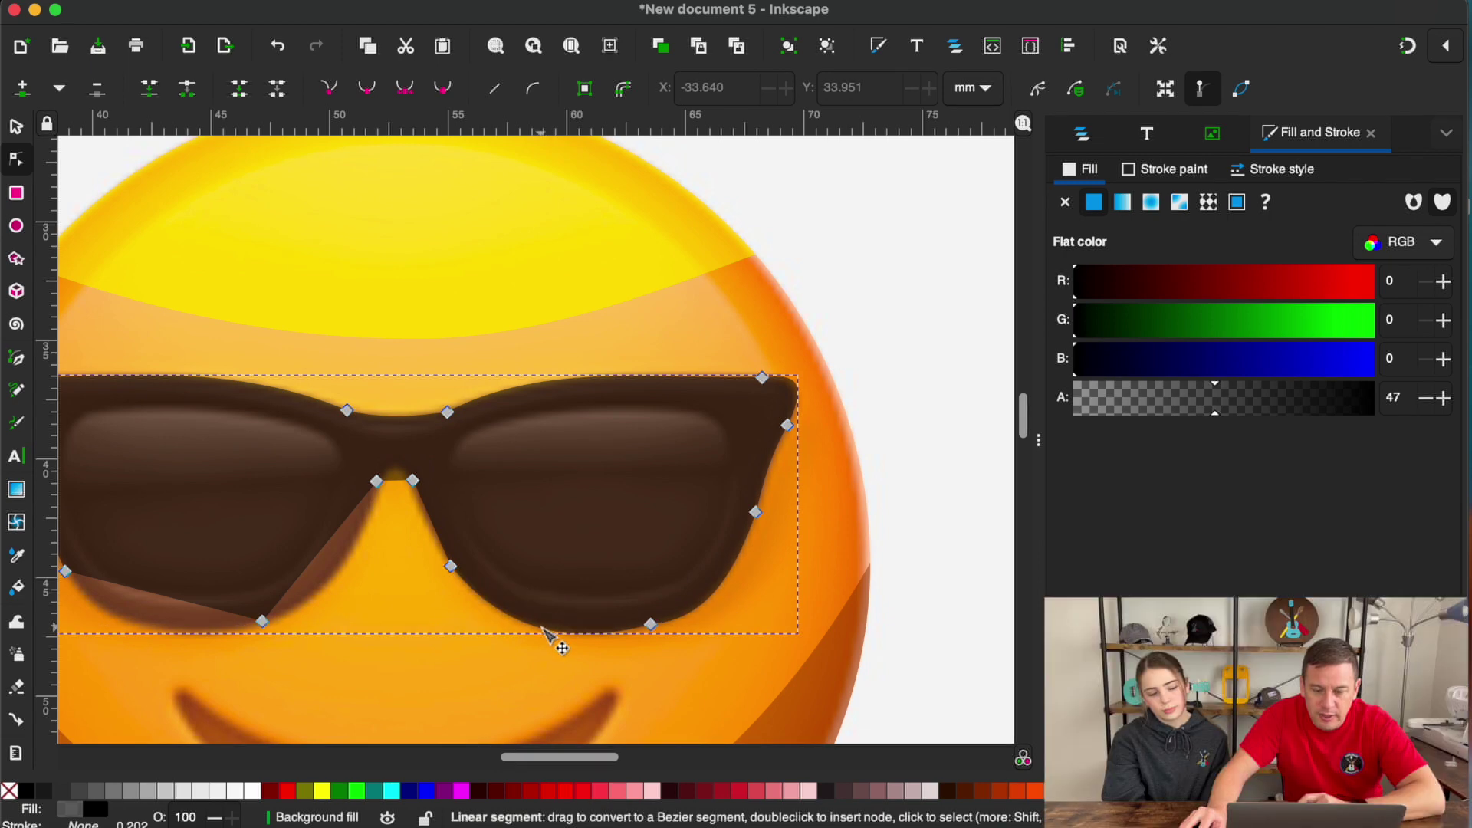
pyautogui.click(451, 567)
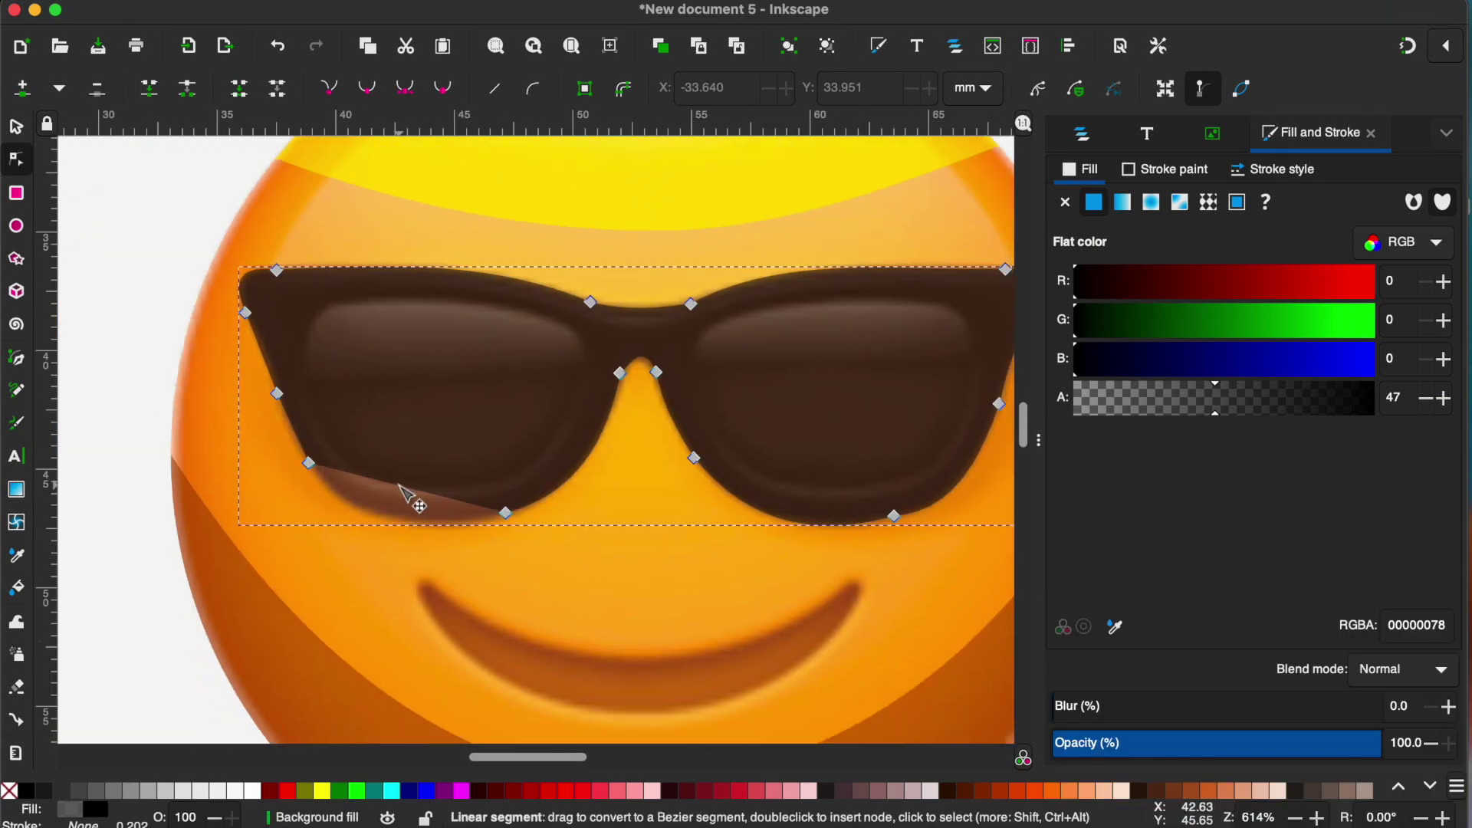
pyautogui.hscroll(-6, 337, 586)
pyautogui.scroll(-3, 338, 586)
pyautogui.hscroll(3, 303, 453)
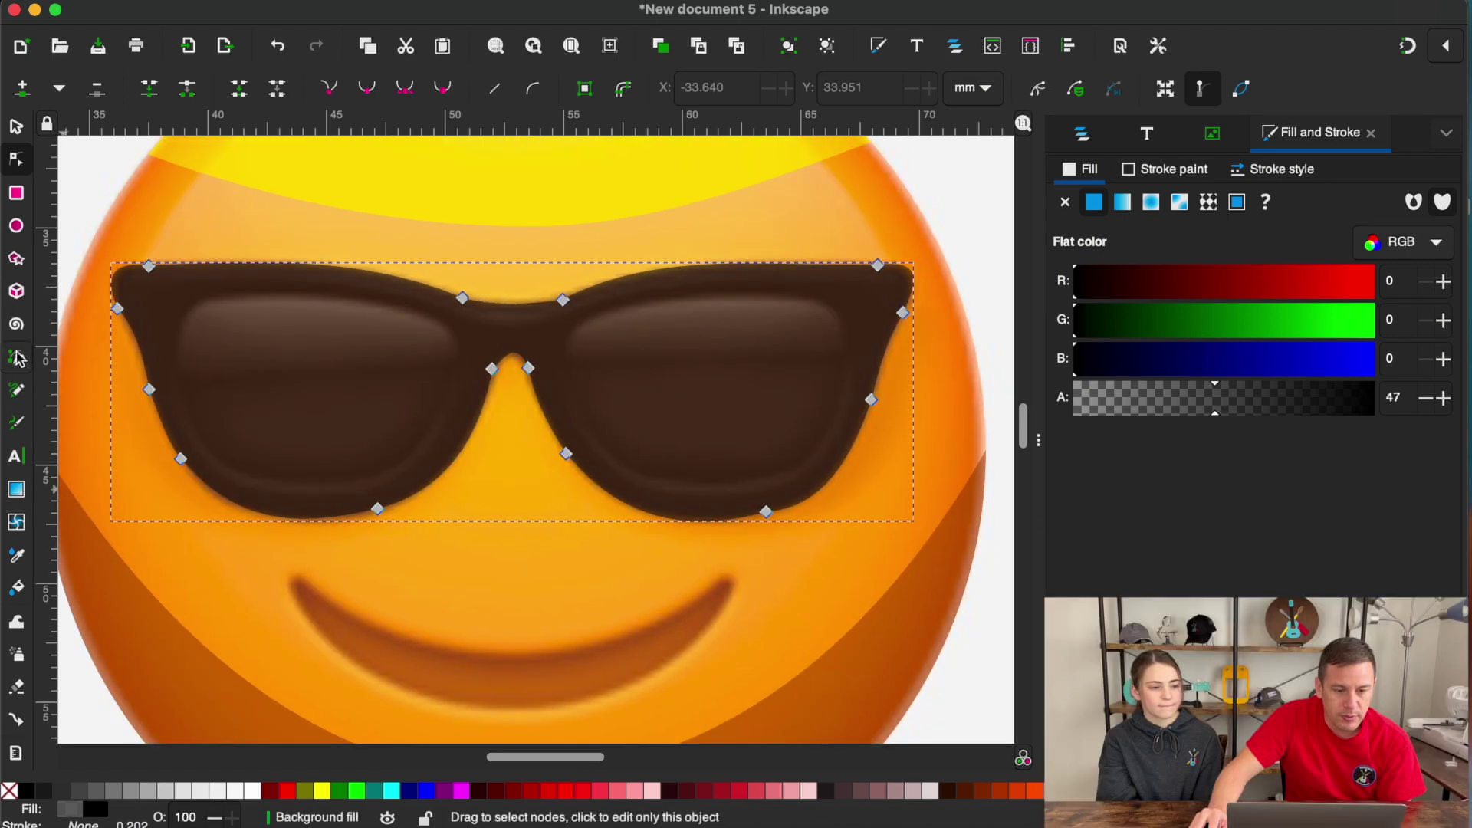
# - Outline a highlight shape across the top of the left lens with the Pen tool
pyautogui.click(17, 358)
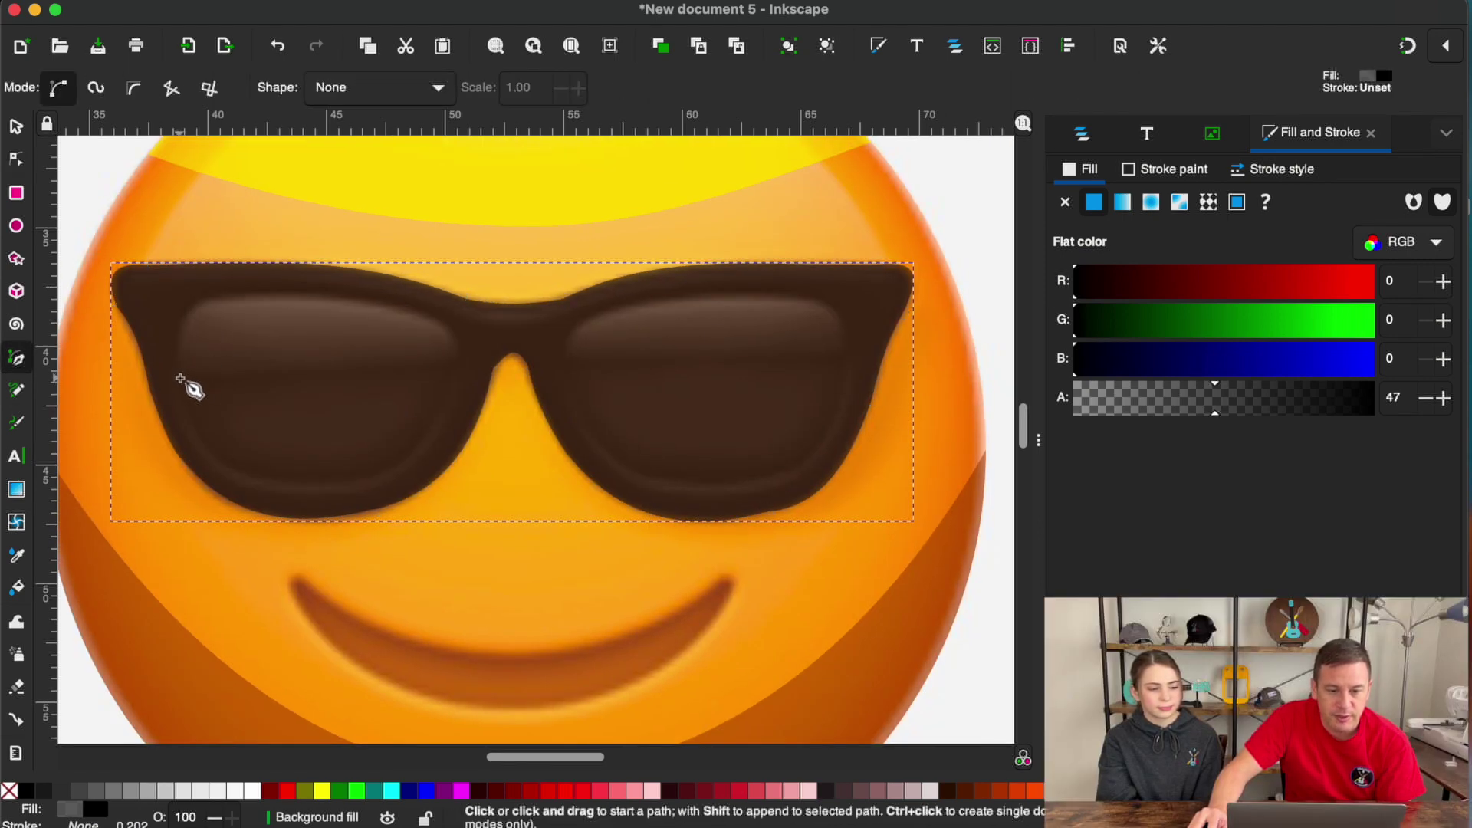
pyautogui.click(179, 378)
pyautogui.click(183, 301)
pyautogui.click(433, 312)
pyautogui.click(459, 358)
# - Outline and close a highlight shape across the top of the right lens
pyautogui.click(180, 377)
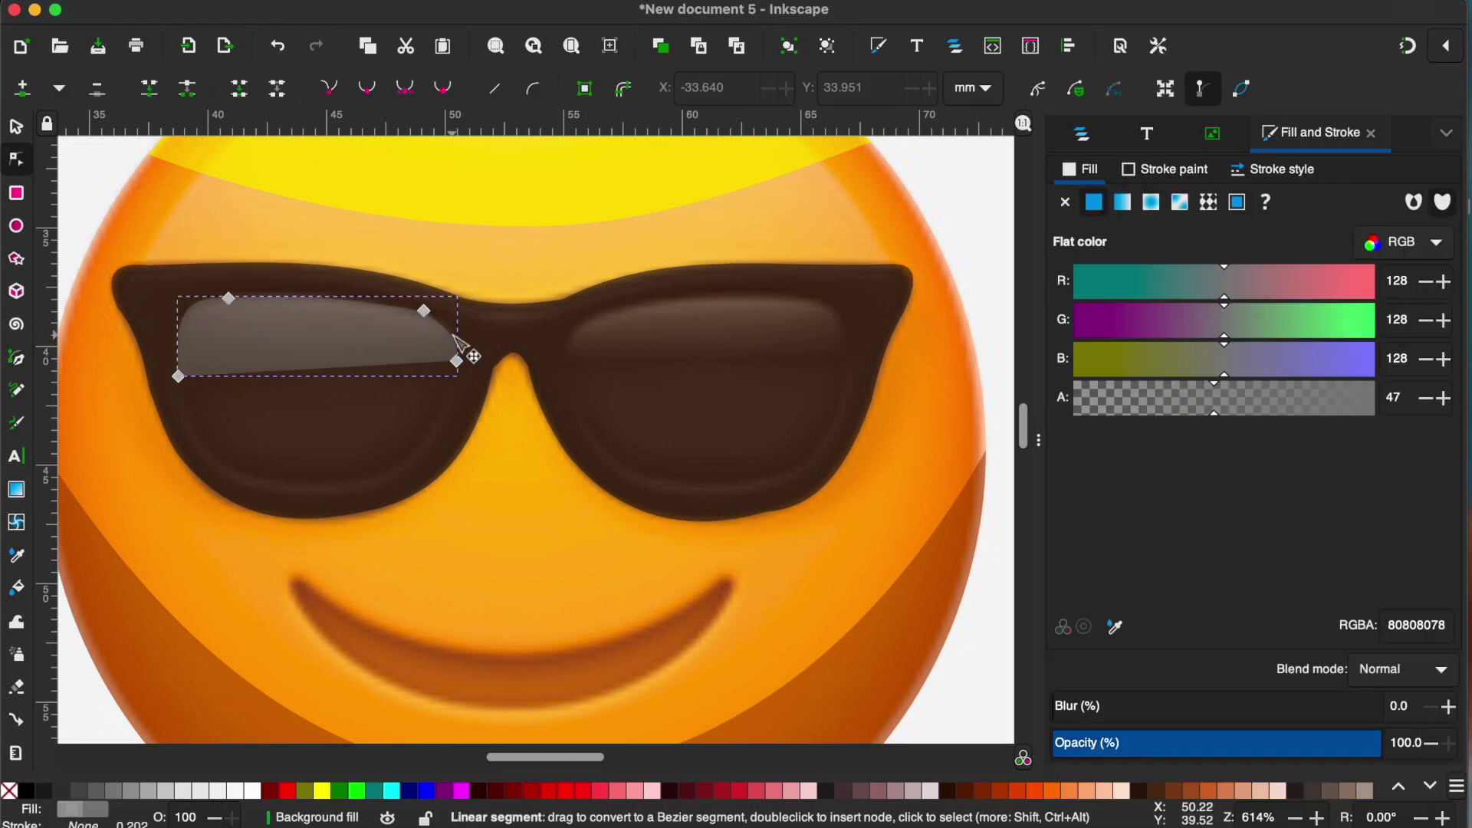
pyautogui.click(569, 361)
pyautogui.click(623, 309)
pyautogui.click(802, 297)
pyautogui.click(843, 345)
pyautogui.press('Return')
pyautogui.press('n')
pyautogui.click(291, 301)
pyautogui.click(696, 383)
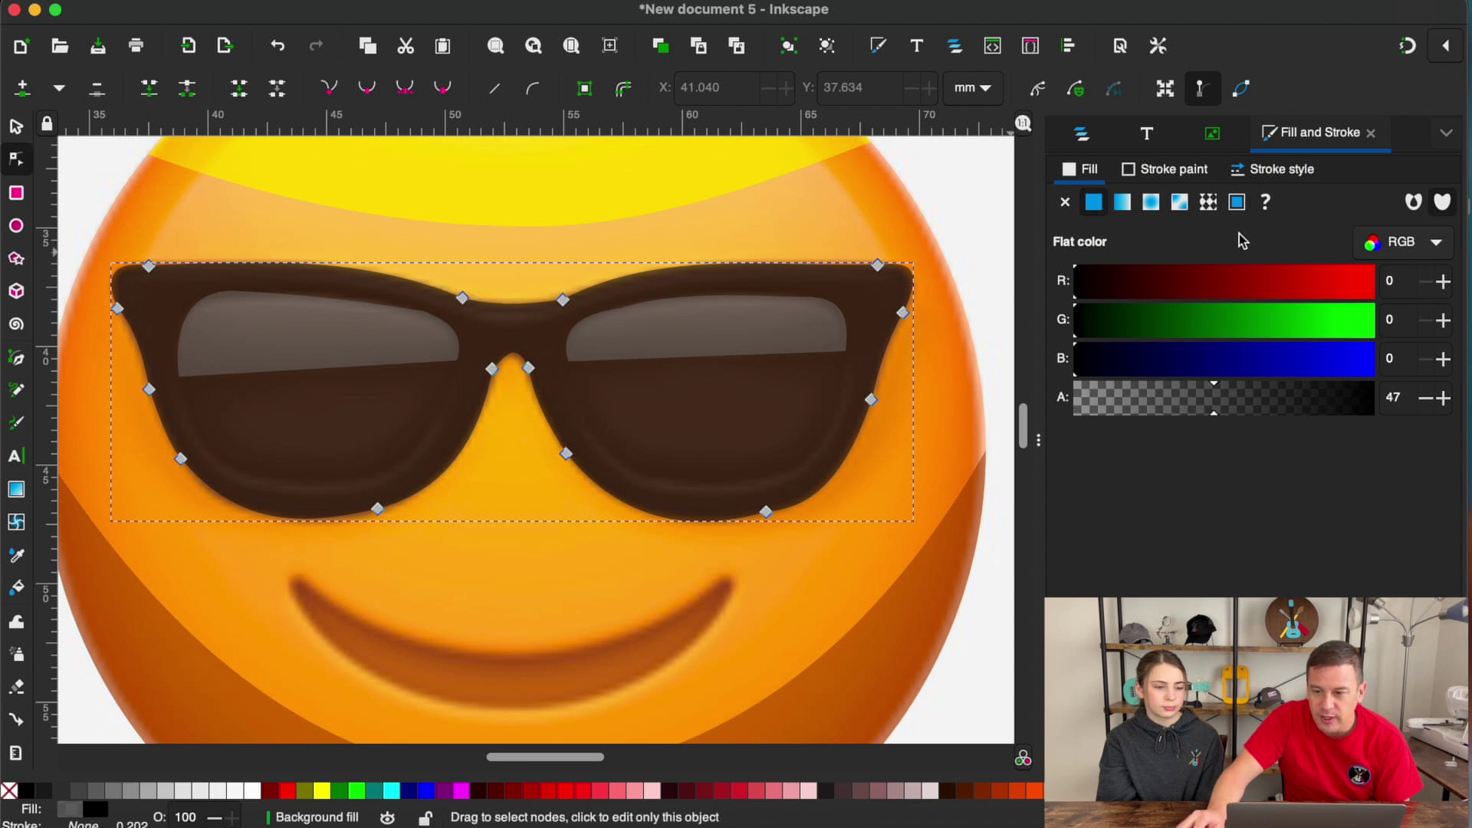
# - Draw a grey, unfilled highlight line along the bottom of the left lens
pyautogui.click(1073, 137)
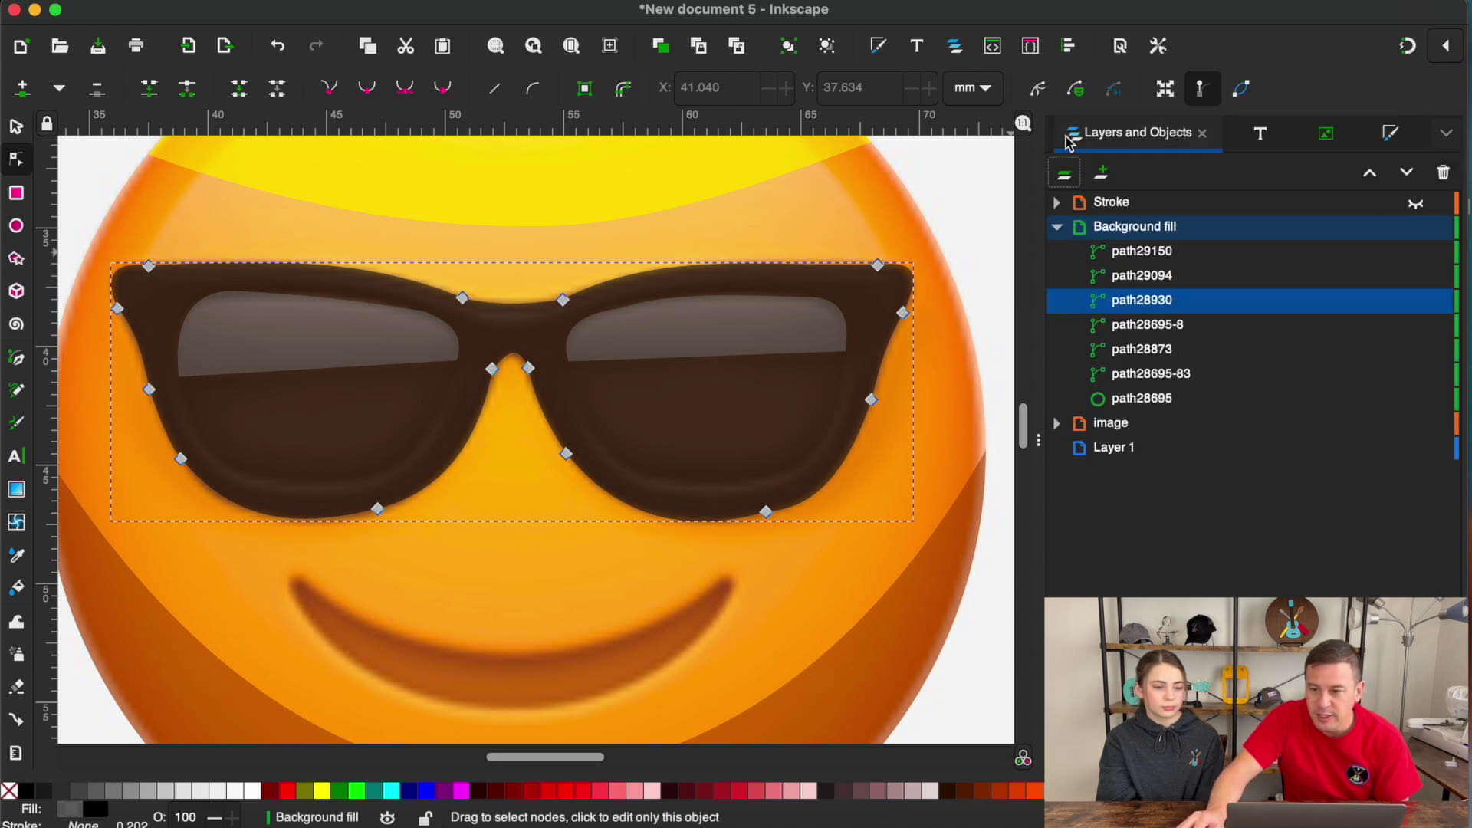
pyautogui.click(1415, 228)
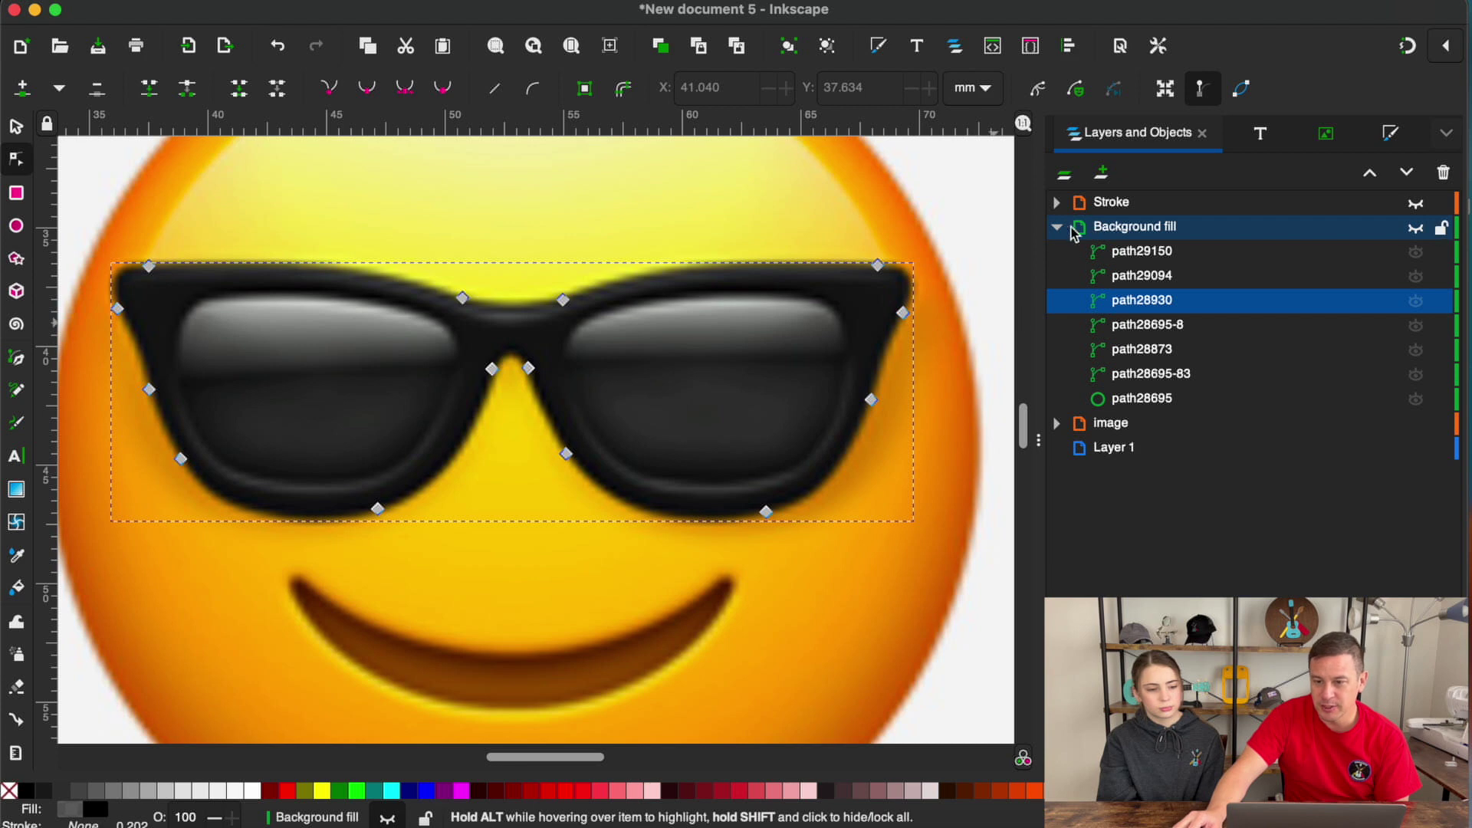
pyautogui.click(1416, 229)
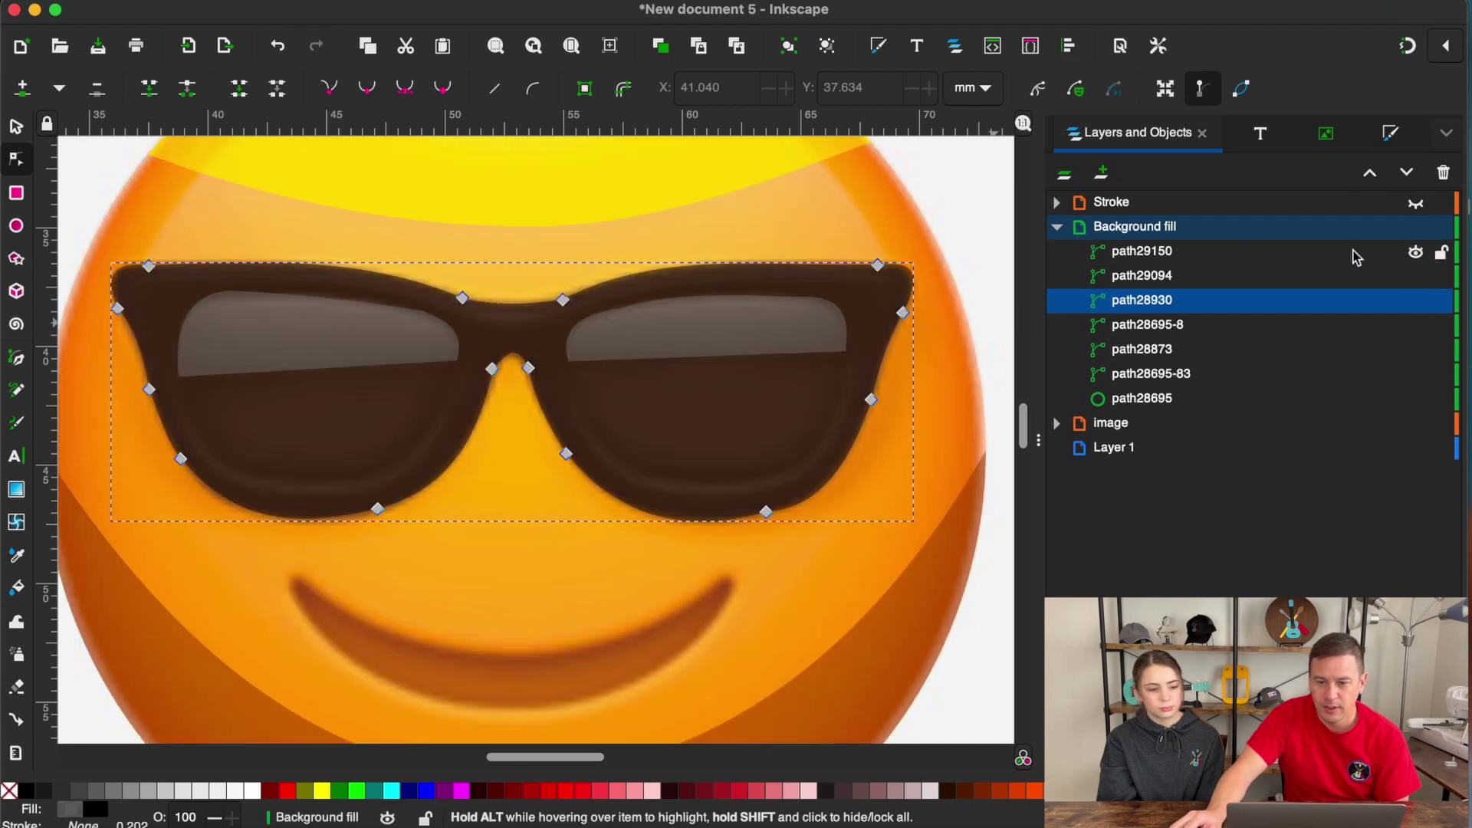
pyautogui.click(16, 362)
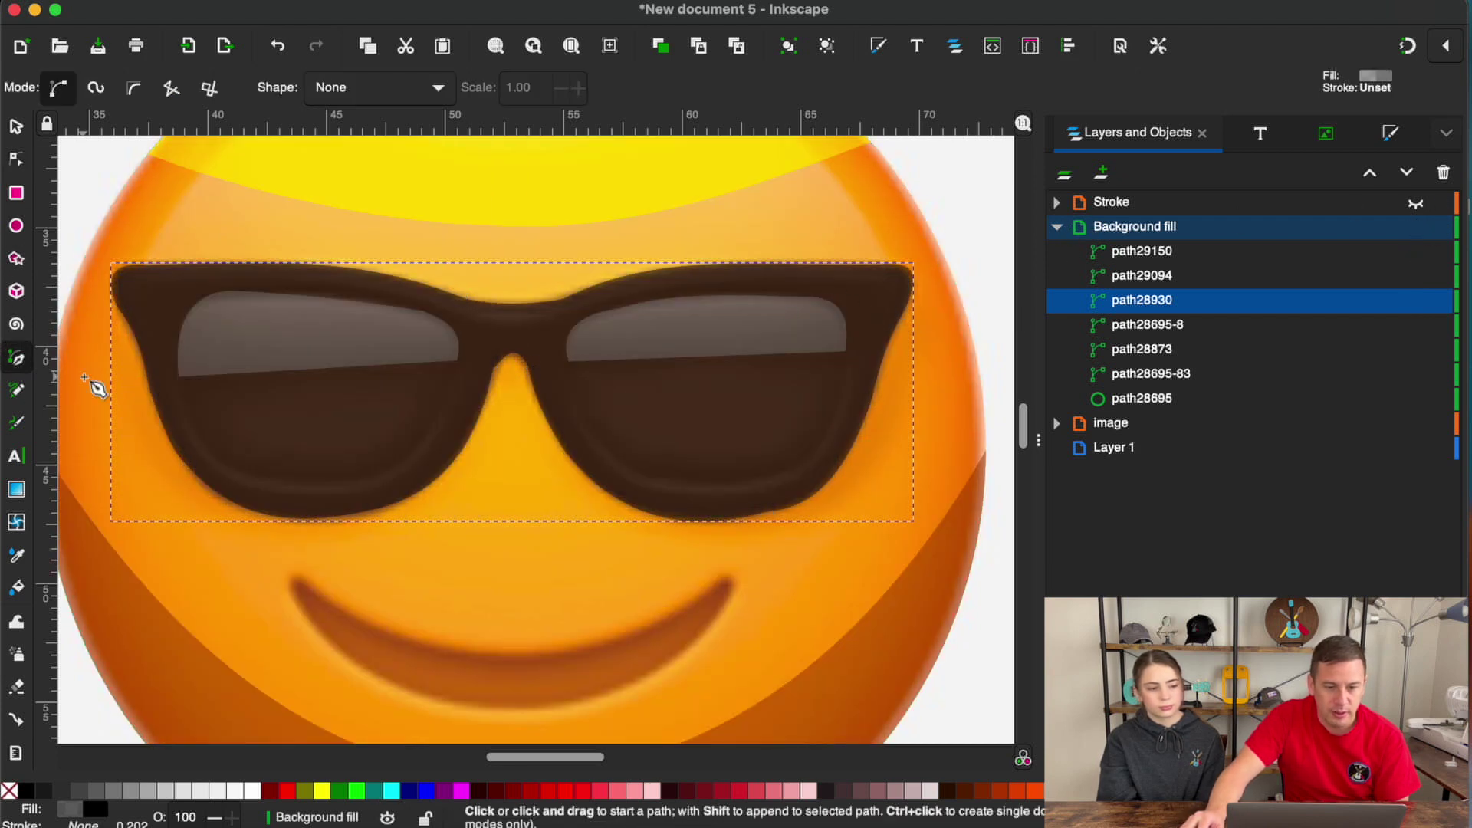
pyautogui.click(172, 365)
pyautogui.click(265, 483)
pyautogui.click(414, 464)
pyautogui.doubleClick(457, 383)
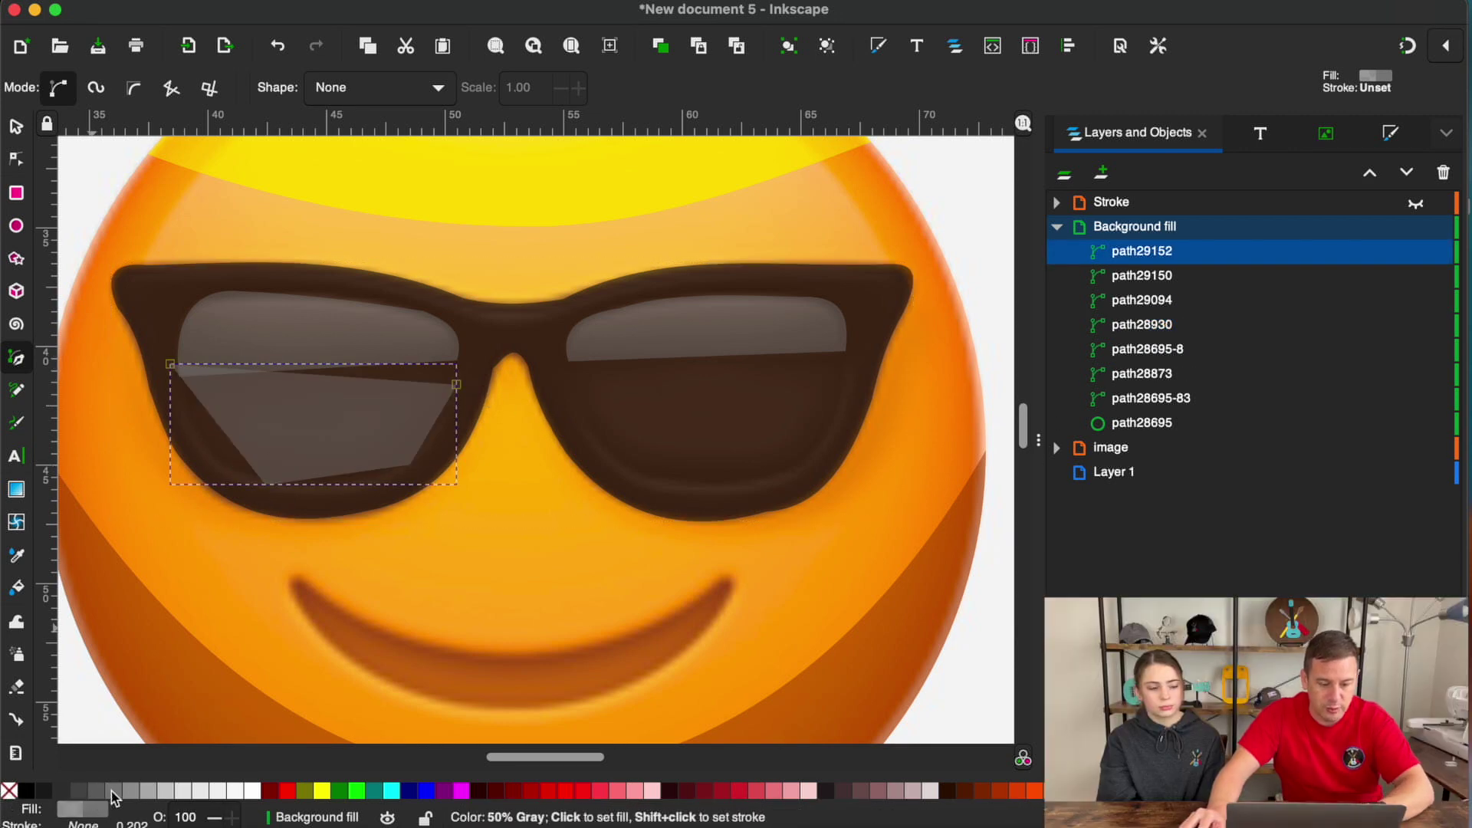
pyautogui.keyDown('shift'); pyautogui.click(113, 793); pyautogui.keyUp('shift')
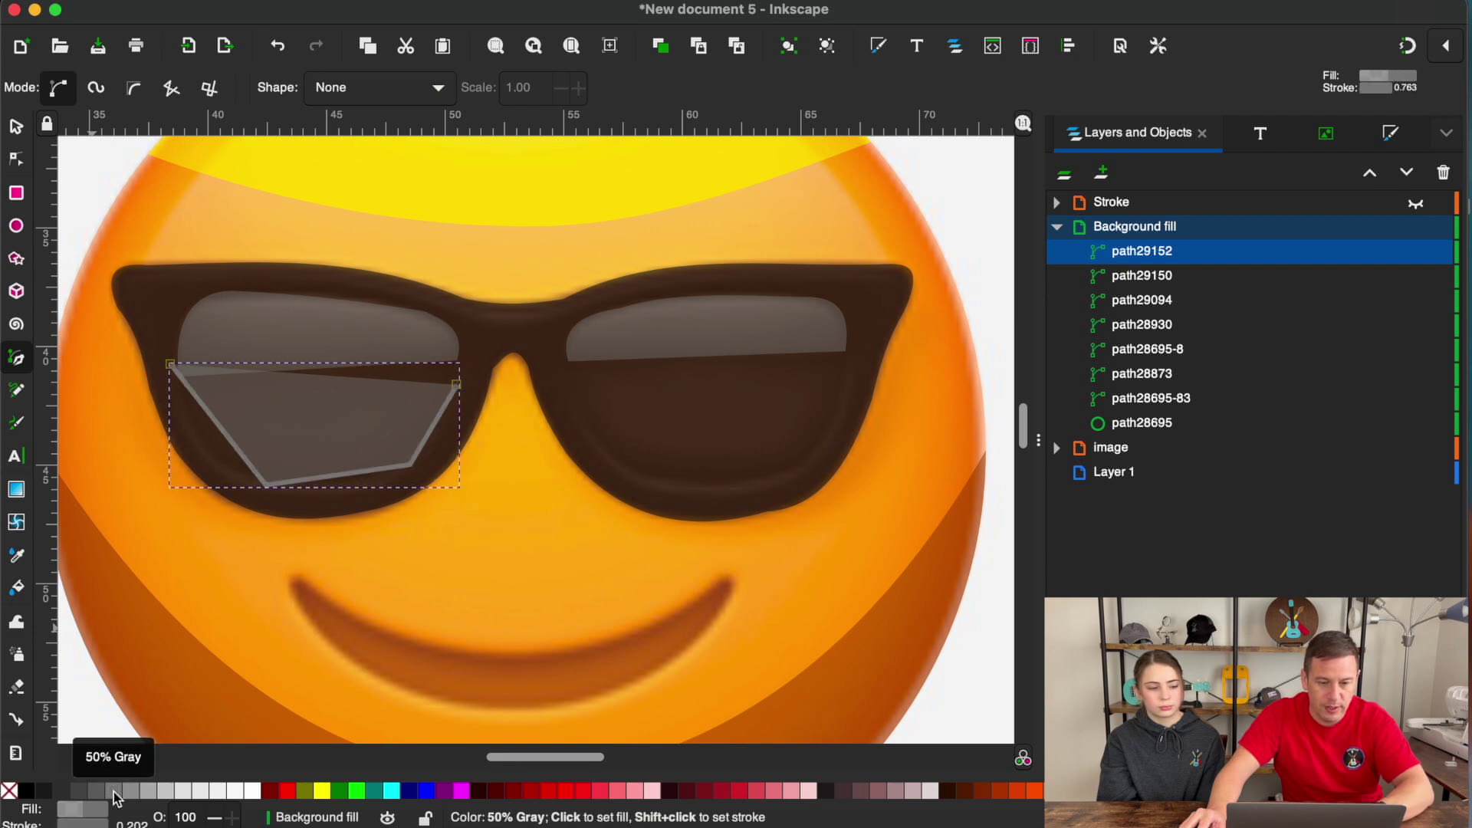
pyautogui.click(9, 791)
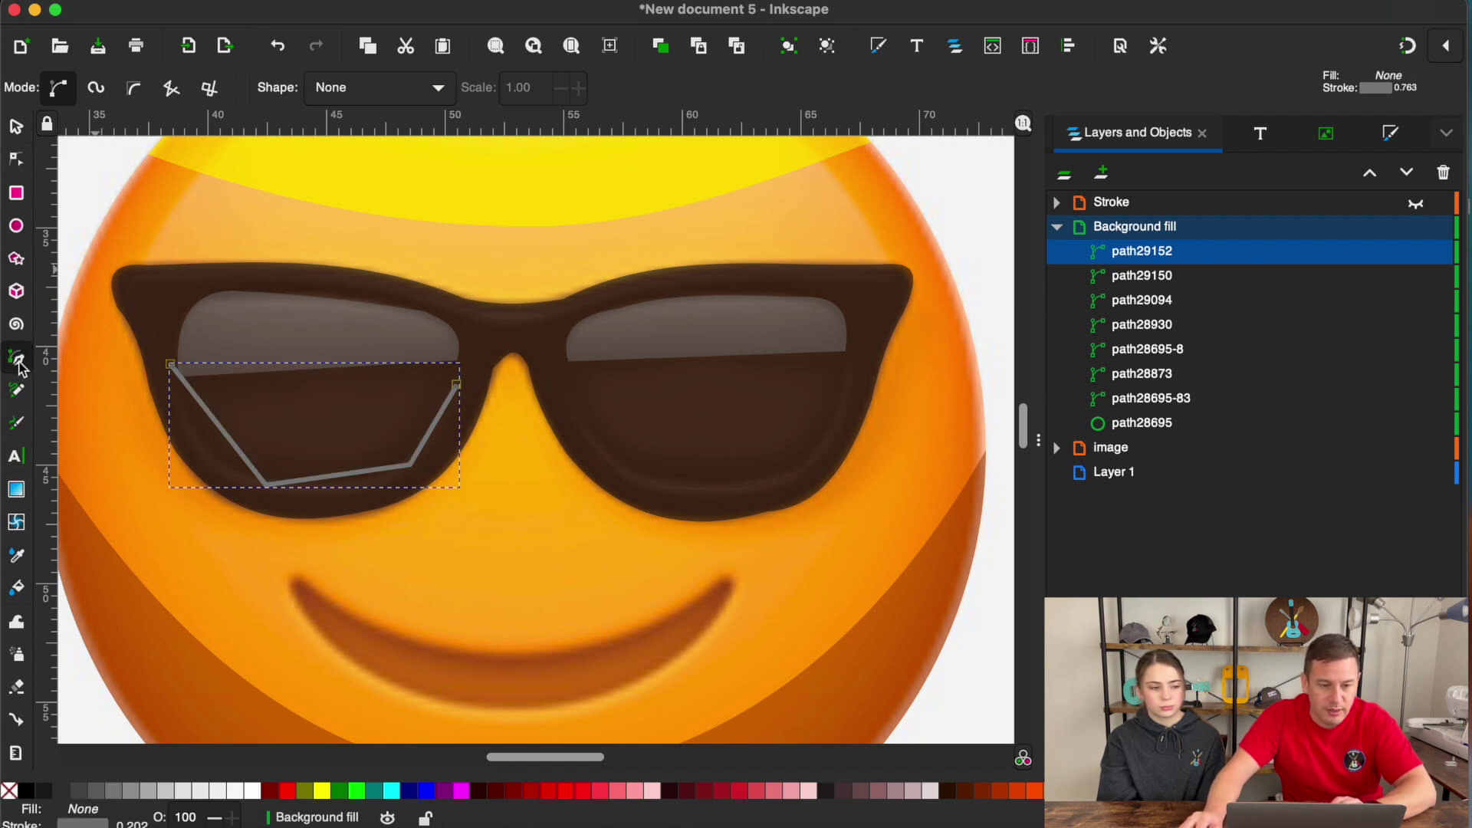
# - Draw matching highlight lines along the right lens bottom and the frame's top edge
pyautogui.click(577, 410)
pyautogui.click(719, 488)
pyautogui.doubleClick(853, 372)
pyautogui.click(188, 273)
pyautogui.click(457, 305)
pyautogui.click(576, 307)
pyautogui.doubleClick(844, 273)
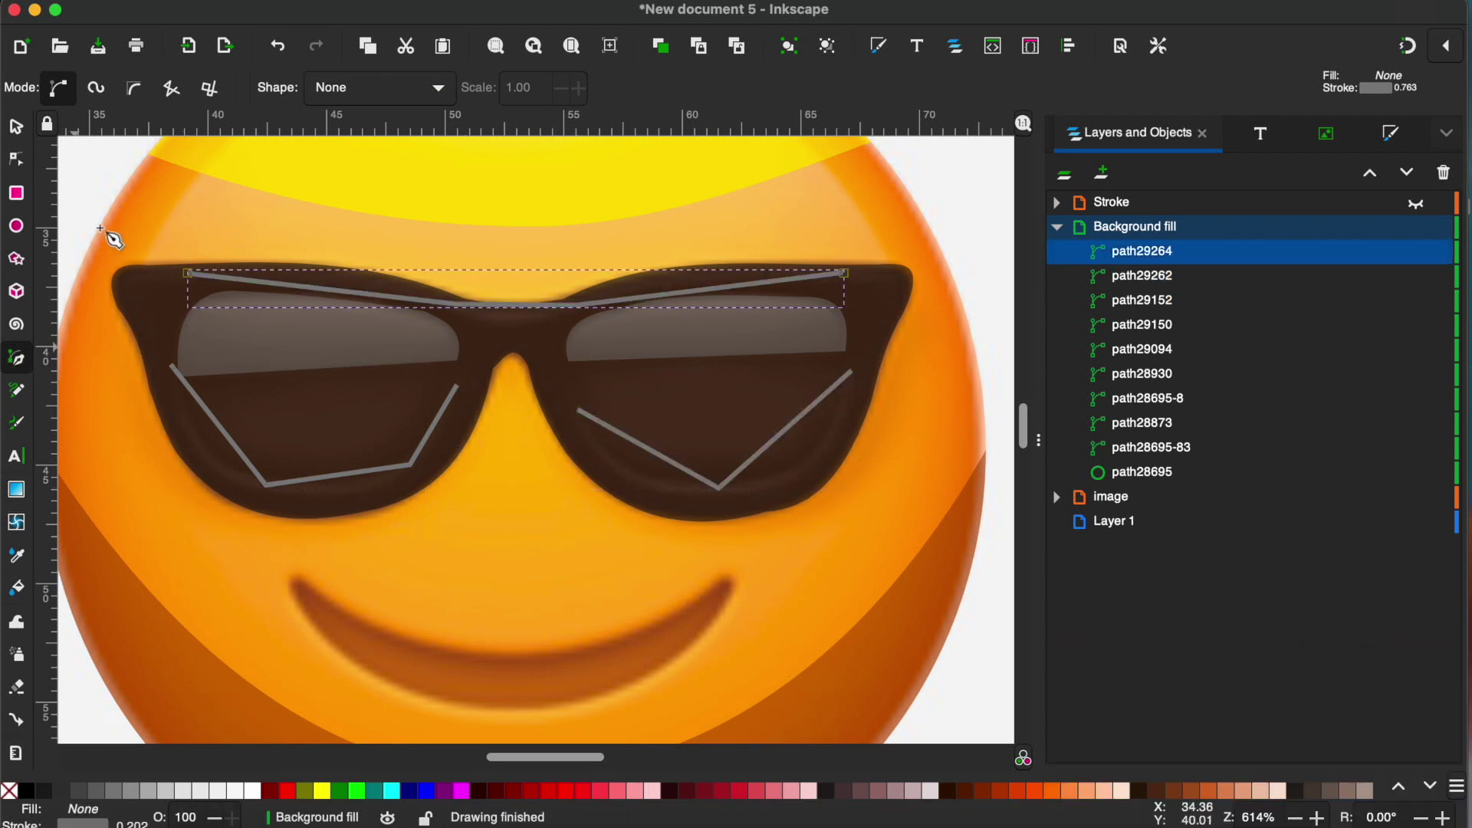
# - Bend the lens highlight lines into curves with the Node tool
pyautogui.press('n')
pyautogui.click(648, 448)
pyautogui.moveTo(648, 448); pyautogui.dragTo(657, 493)
pyautogui.moveTo(785, 429); pyautogui.dragTo(765, 509)
pyautogui.click(218, 425)
pyautogui.moveTo(218, 426); pyautogui.dragTo(230, 468)
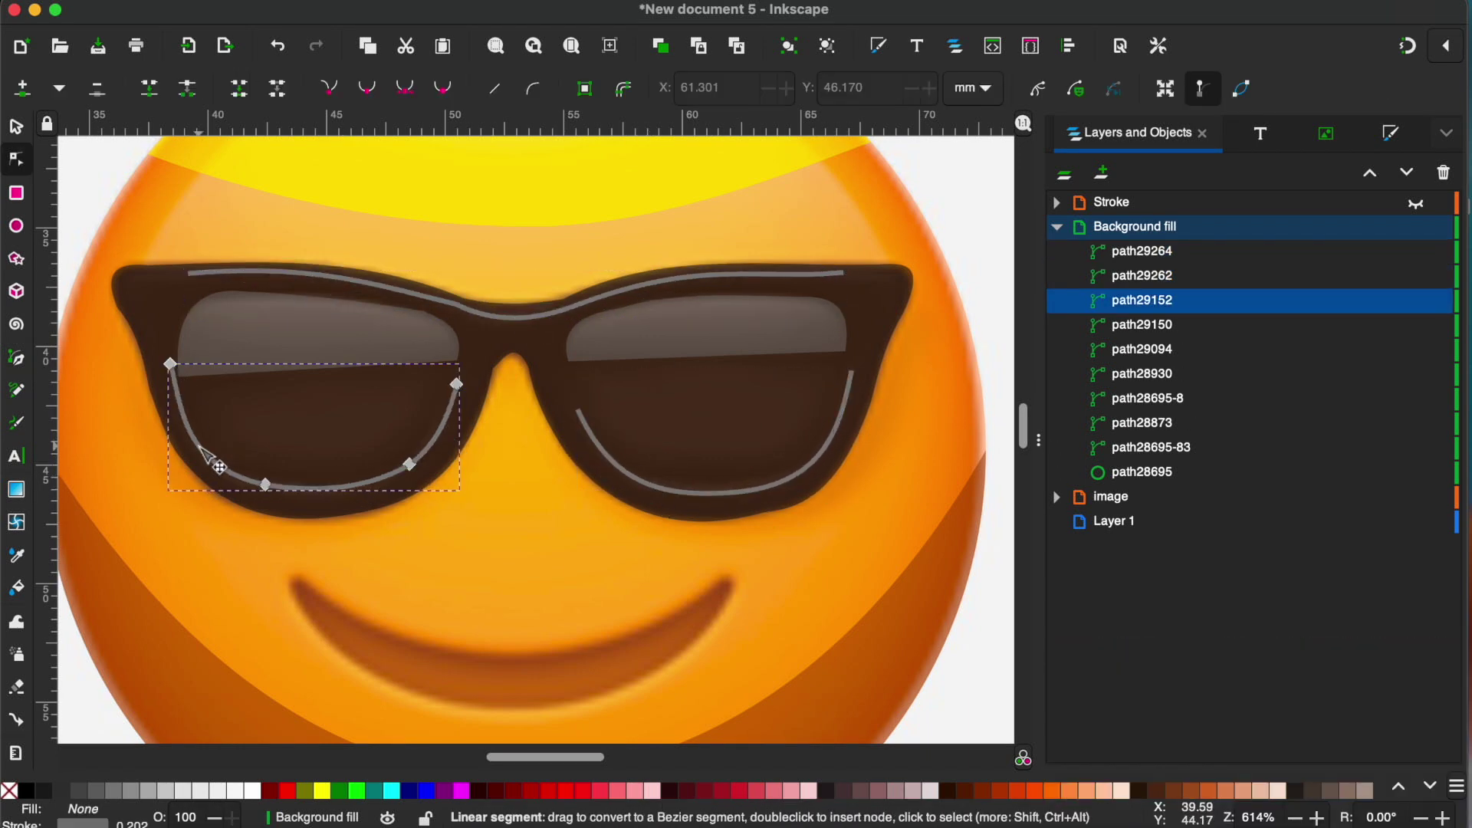
pyautogui.scroll(-3, 607, 306)
pyautogui.click(607, 255)
pyautogui.click(448, 337)
# - Draw a closed straight-edged shape across the mouth from corner to corner
pyautogui.click(417, 555)
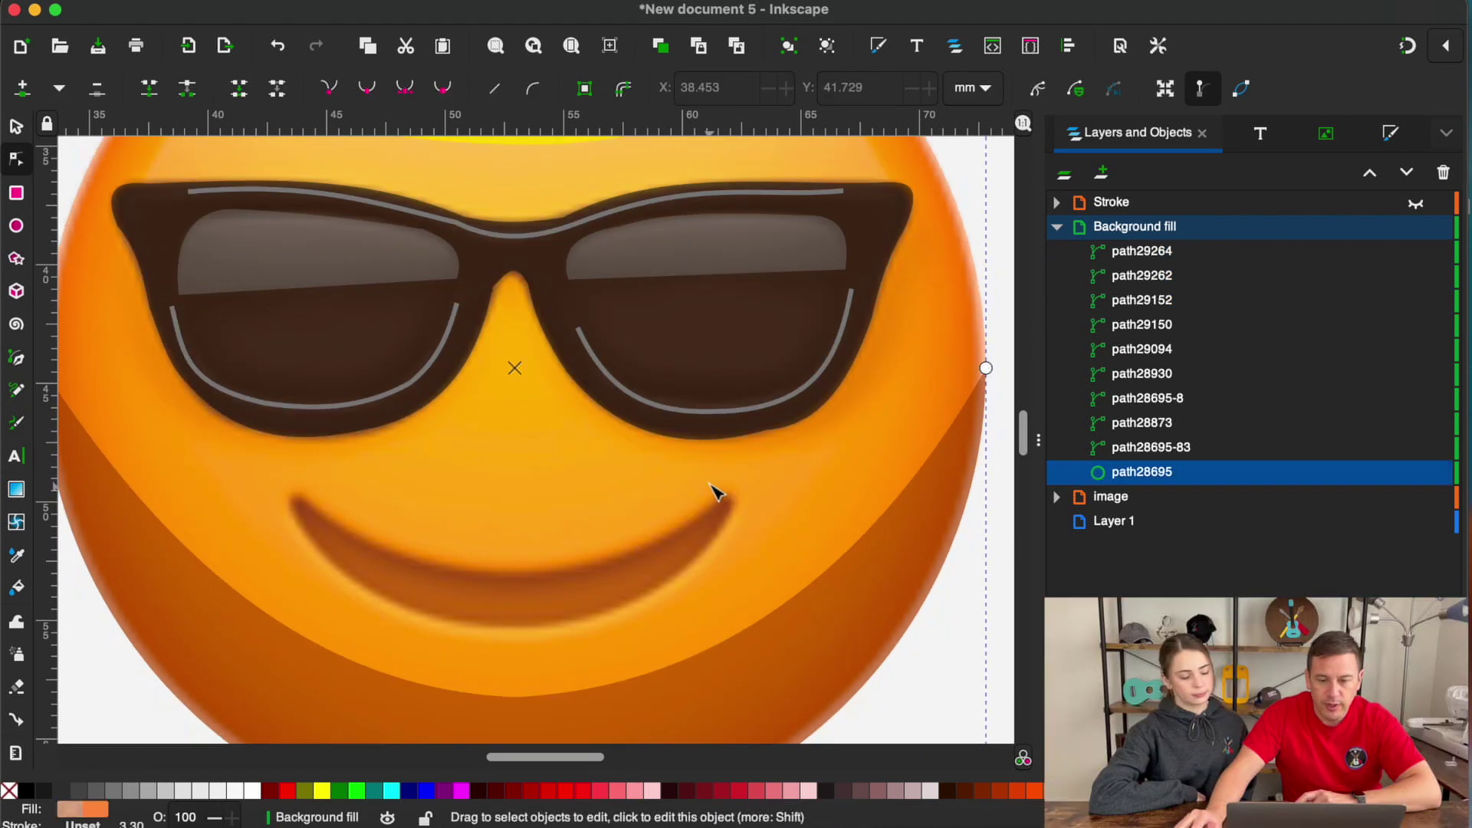
pyautogui.press('b')
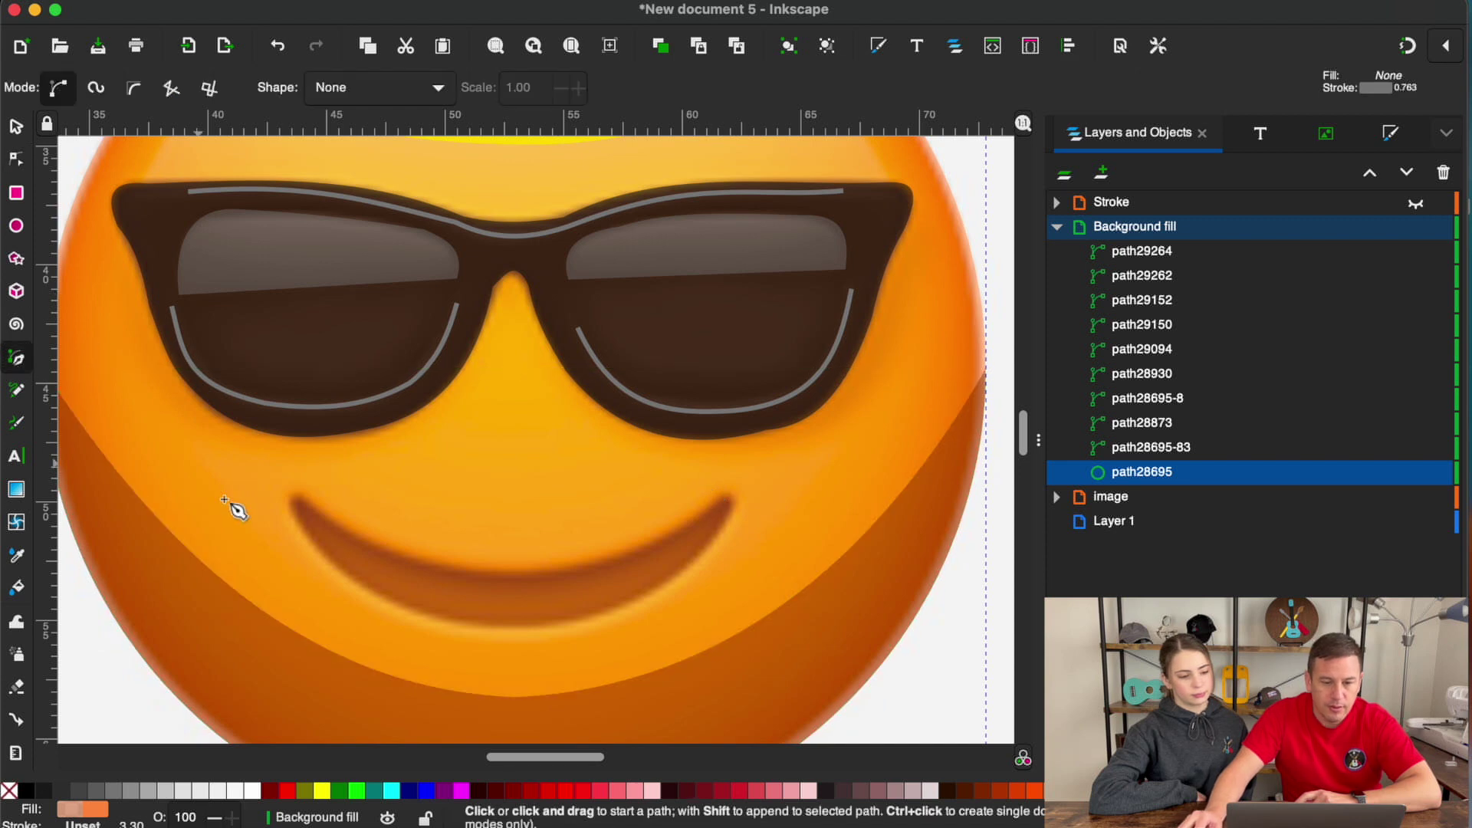
pyautogui.click(292, 516)
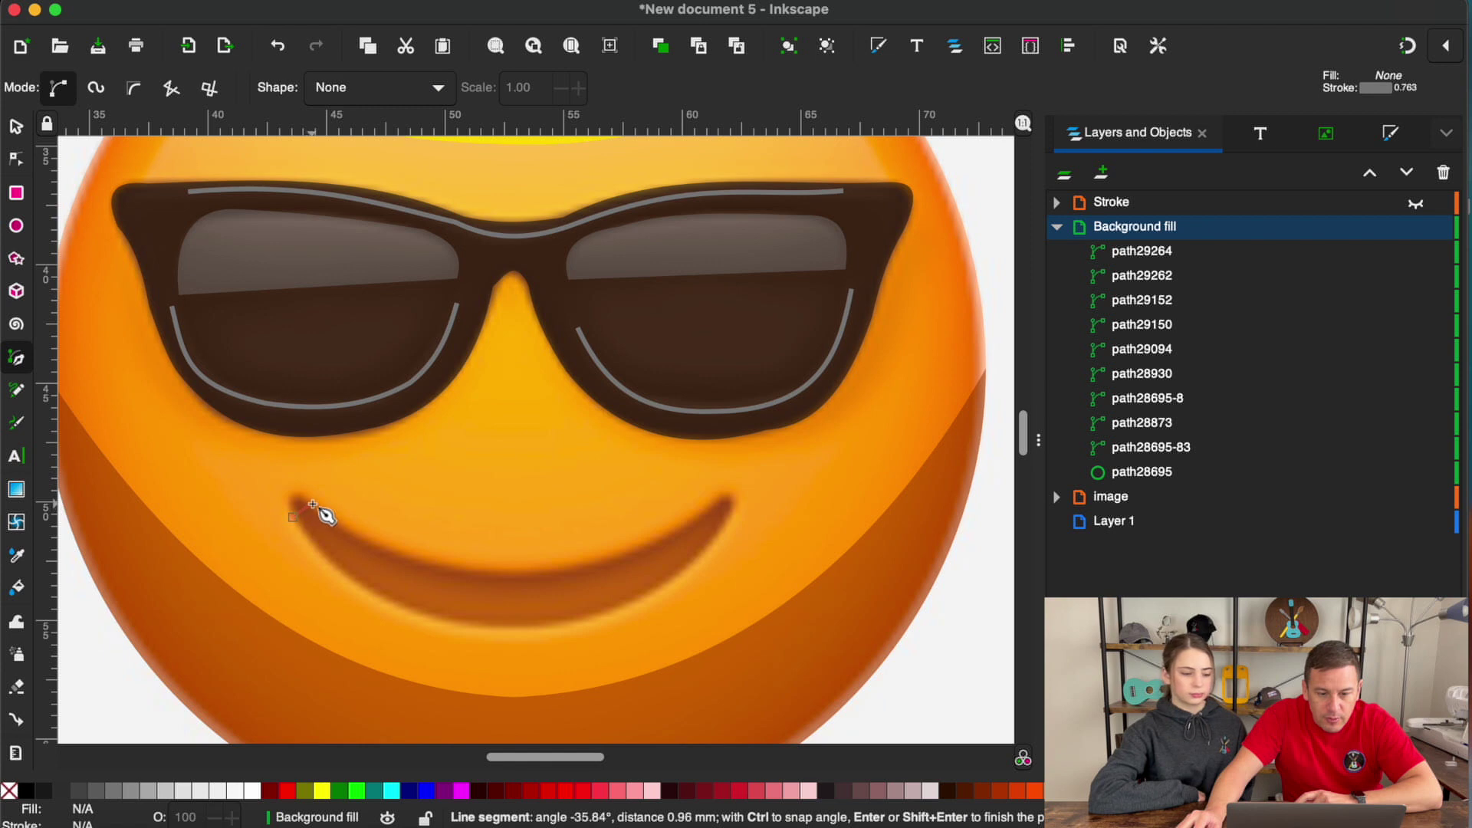
pyautogui.click(728, 509)
pyautogui.click(287, 510)
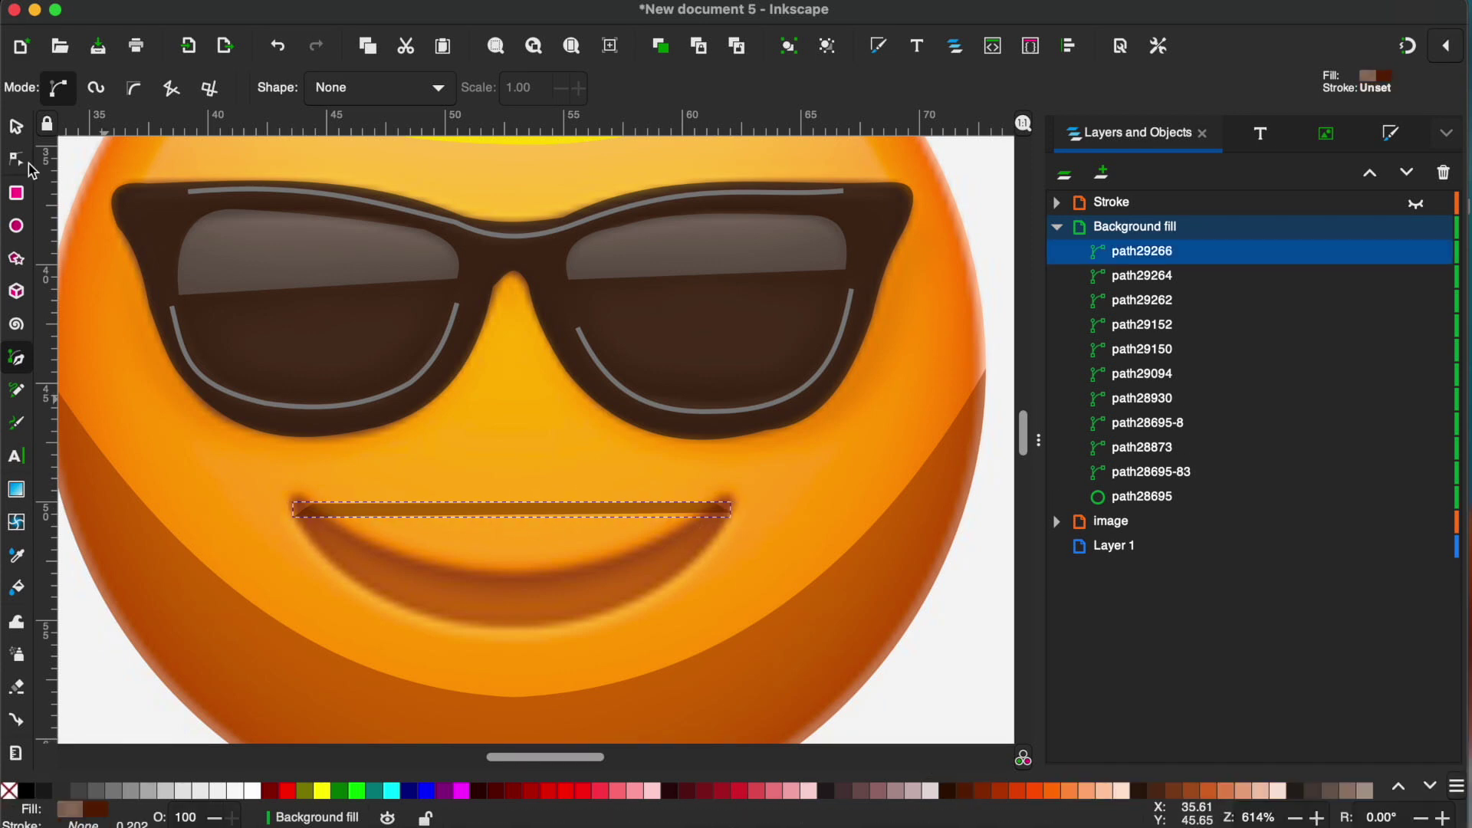
# - Bend the mouth shape's bottom edge down into the smile curve
pyautogui.press('n')
pyautogui.moveTo(360, 511); pyautogui.dragTo(363, 594)
pyautogui.scroll(5, 526, 598)
pyautogui.click(667, 540)
pyautogui.scroll(3, 667, 552)
pyautogui.scroll(-3, 744, 539)
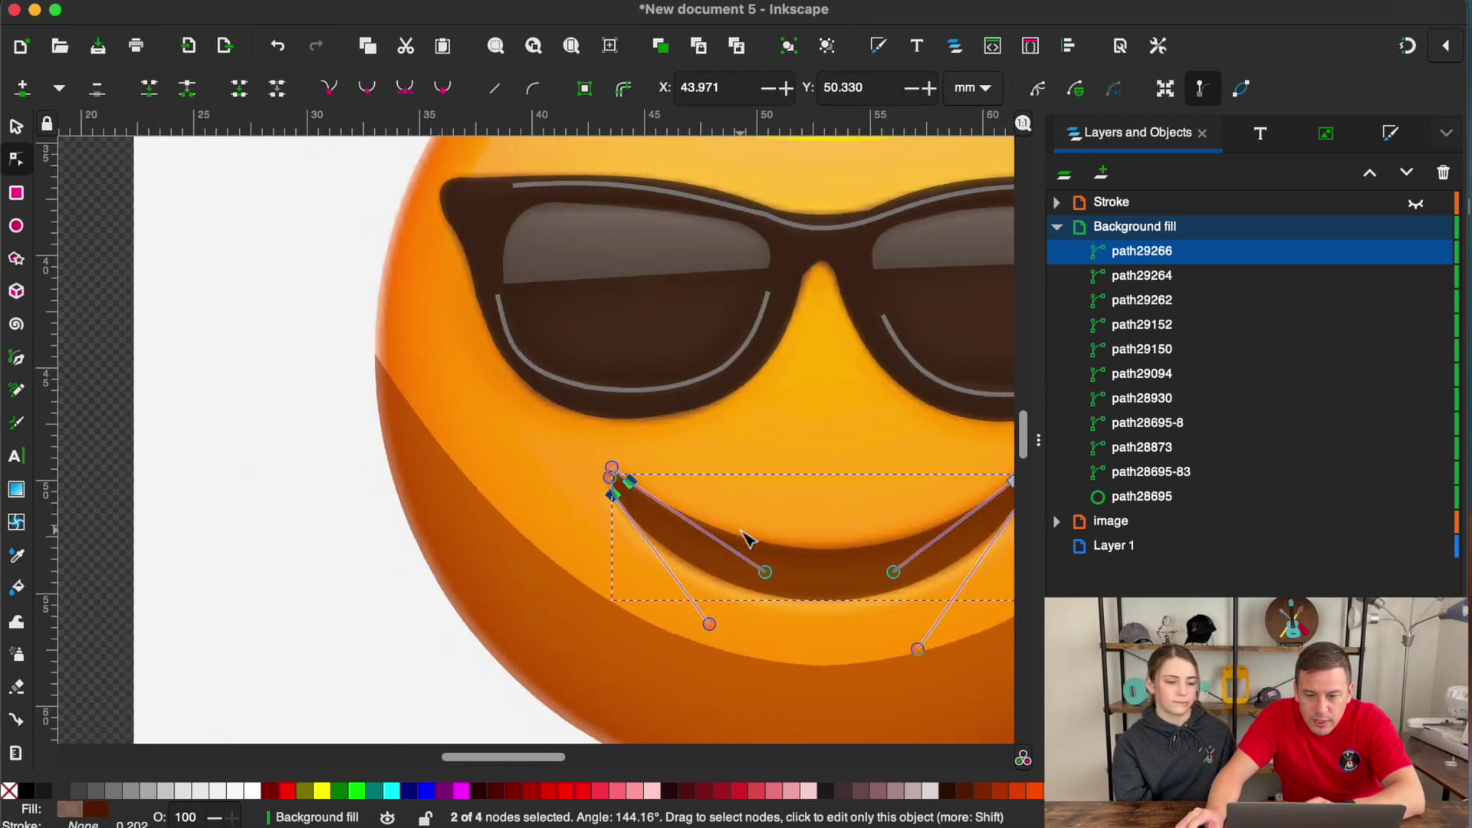
pyautogui.hscroll(5, 743, 539)
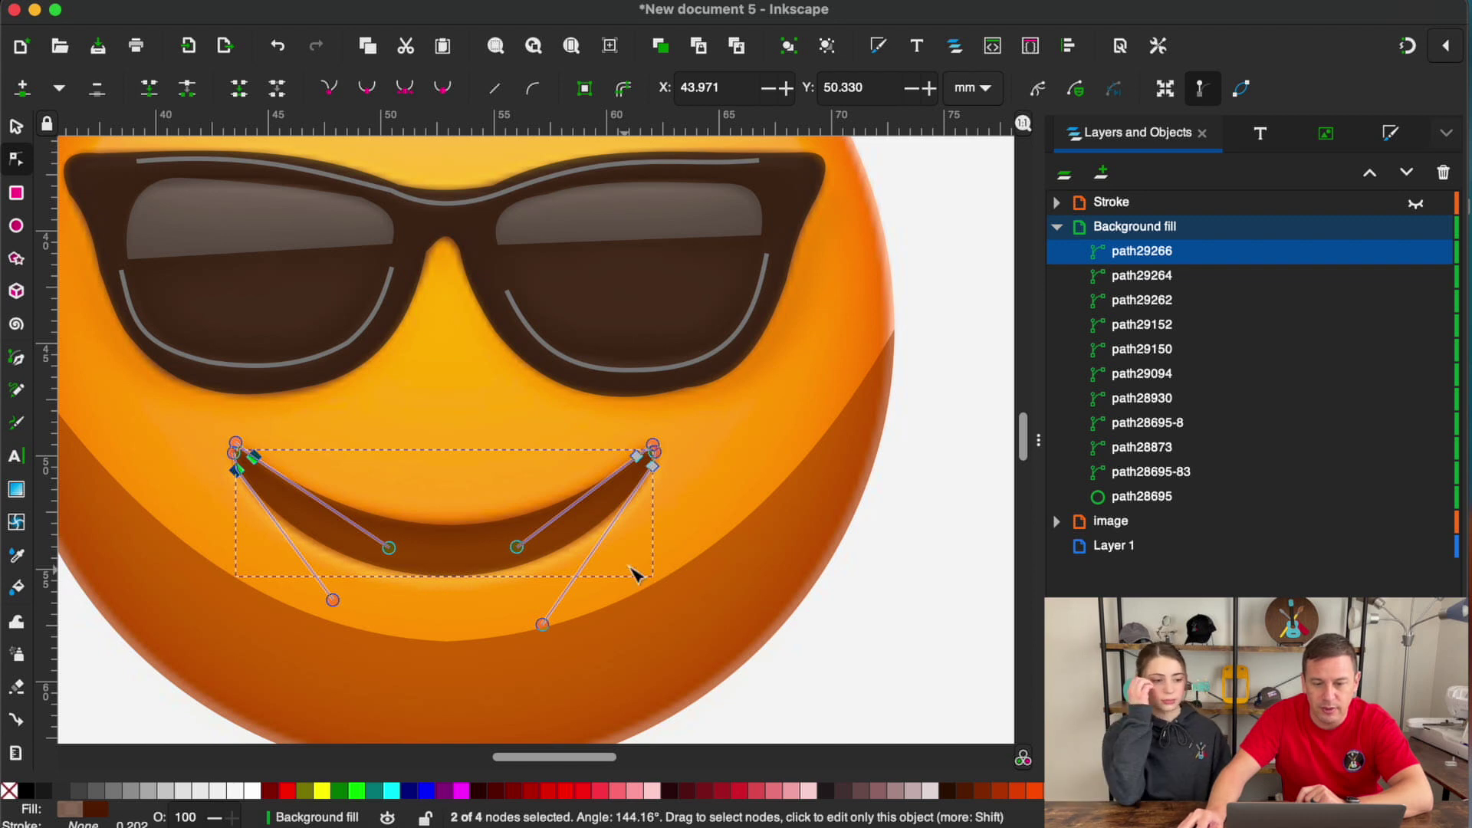
# - Draw a three-point line under the smile with yellow stroke and no fill
pyautogui.click(15, 359)
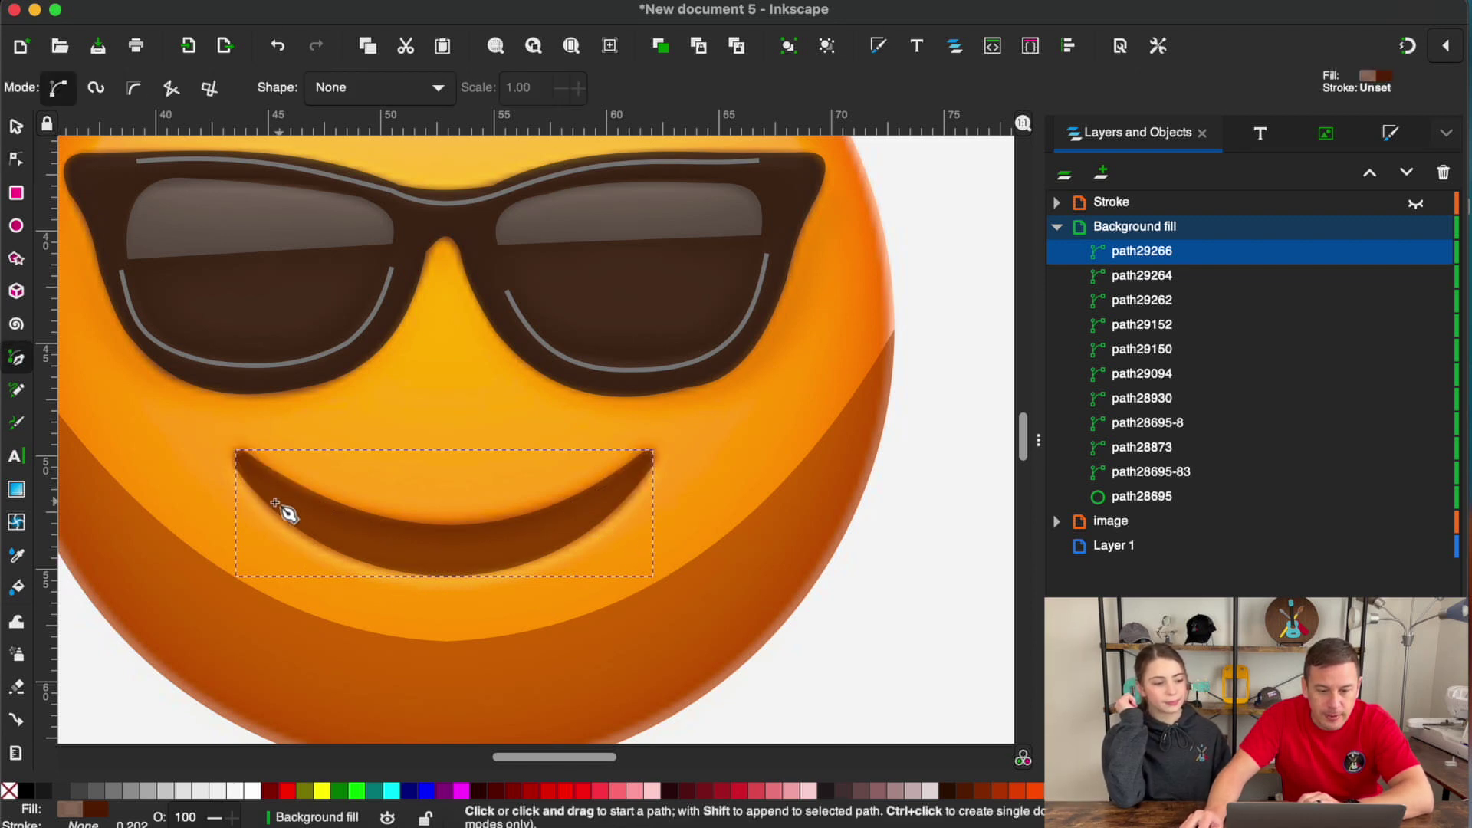
pyautogui.click(244, 491)
pyautogui.click(451, 581)
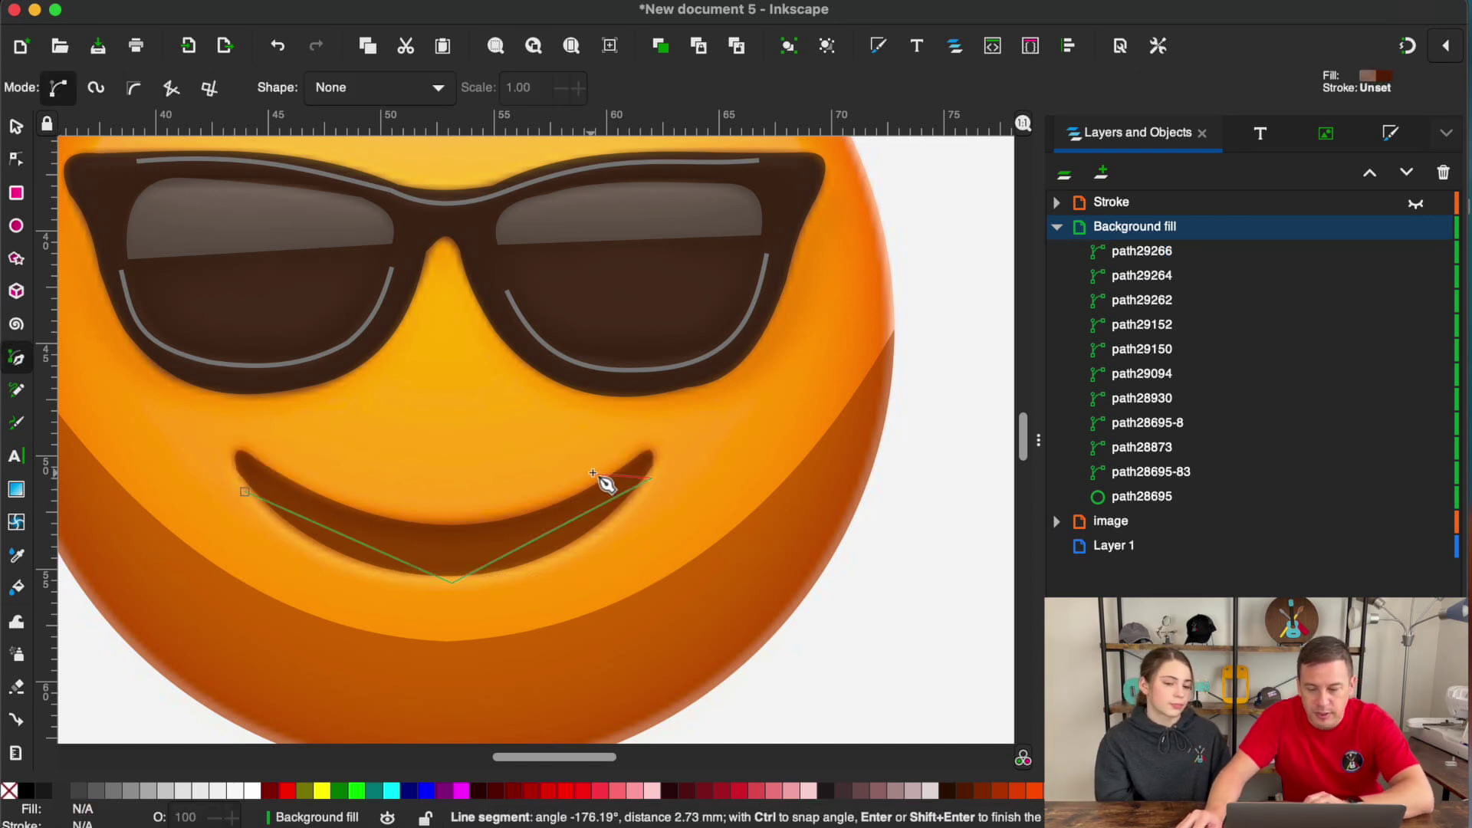
pyautogui.doubleClick(652, 478)
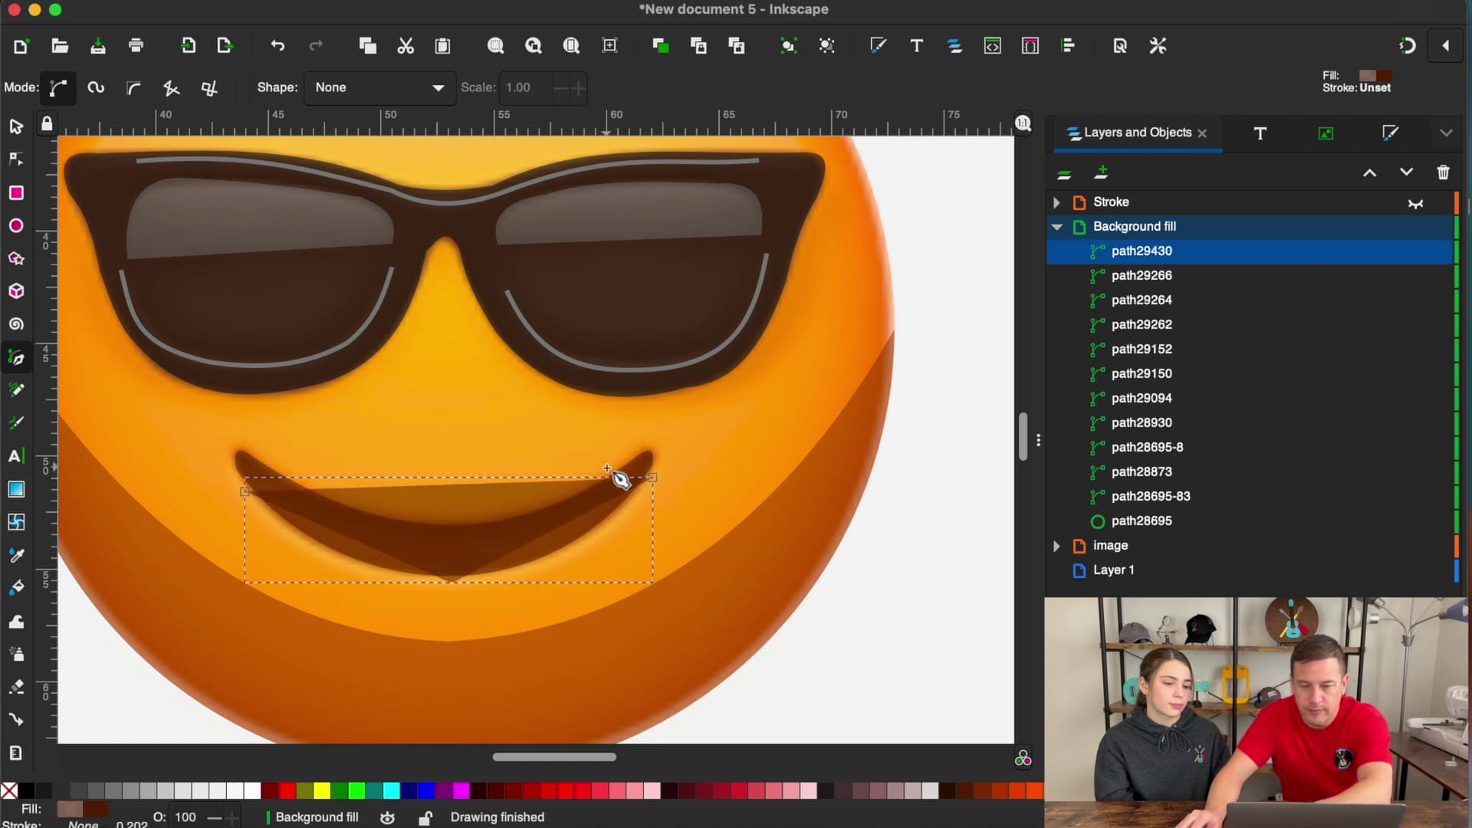
pyautogui.keyDown('shift'); pyautogui.click(324, 791); pyautogui.keyUp('shift')
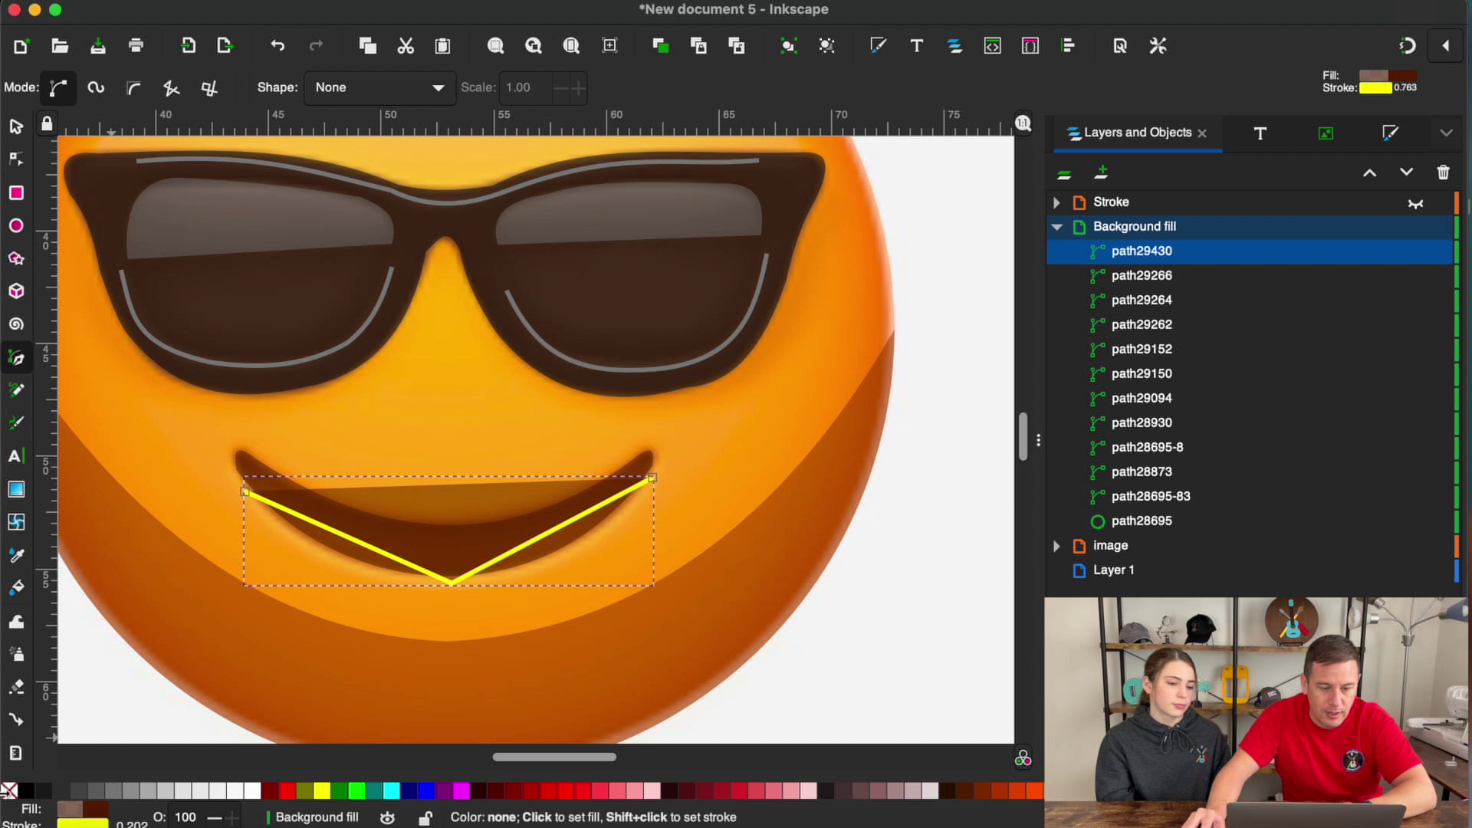
pyautogui.click(6, 788)
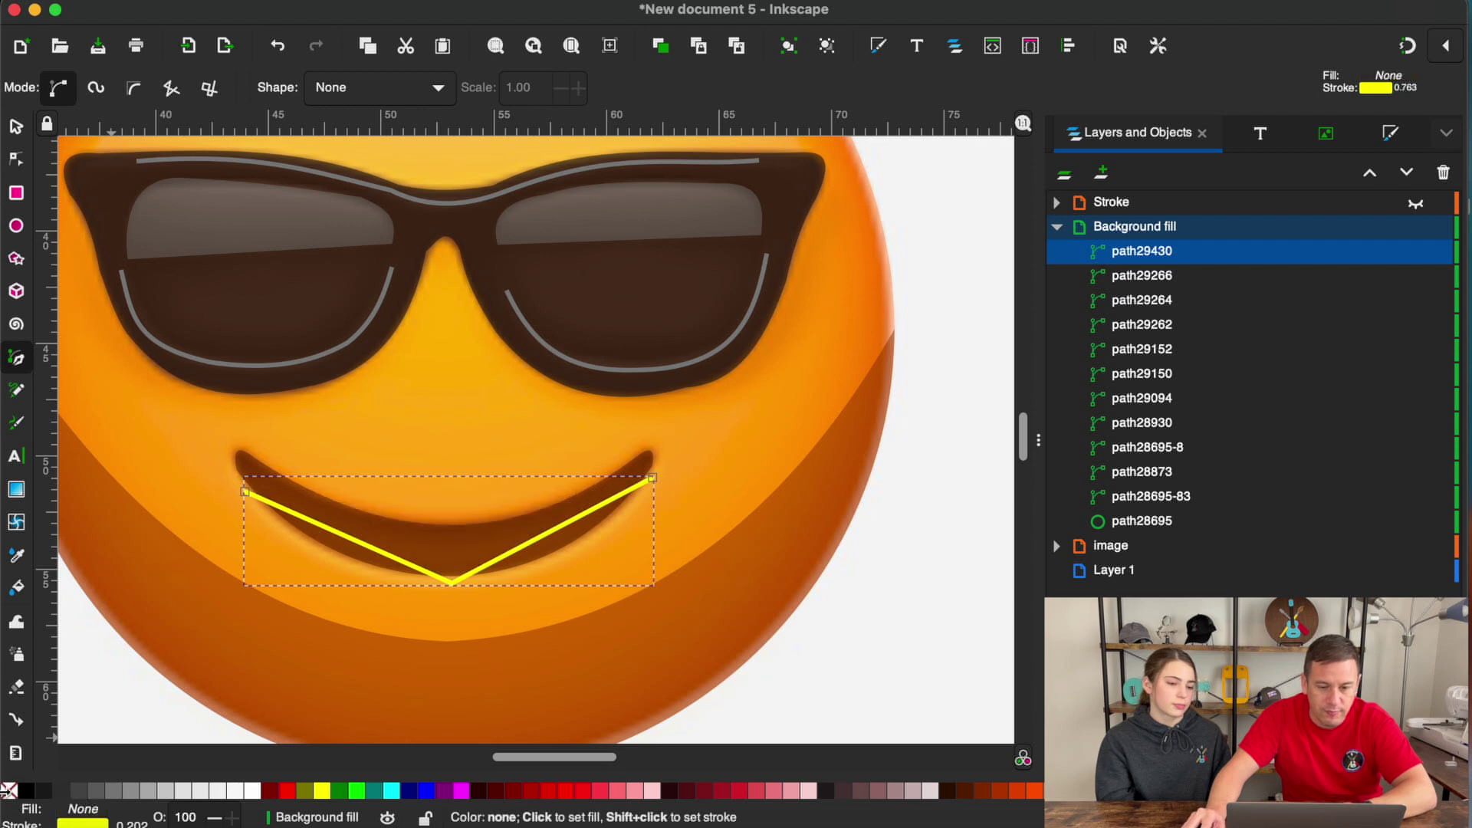
# - Bend both halves of the yellow line into a curve matching the smile
pyautogui.click(16, 159)
pyautogui.moveTo(361, 545); pyautogui.dragTo(345, 571)
pyautogui.moveTo(552, 529); pyautogui.dragTo(590, 571)
pyautogui.scroll(-5, 759, 491)
pyautogui.scroll(3, 621, 548)
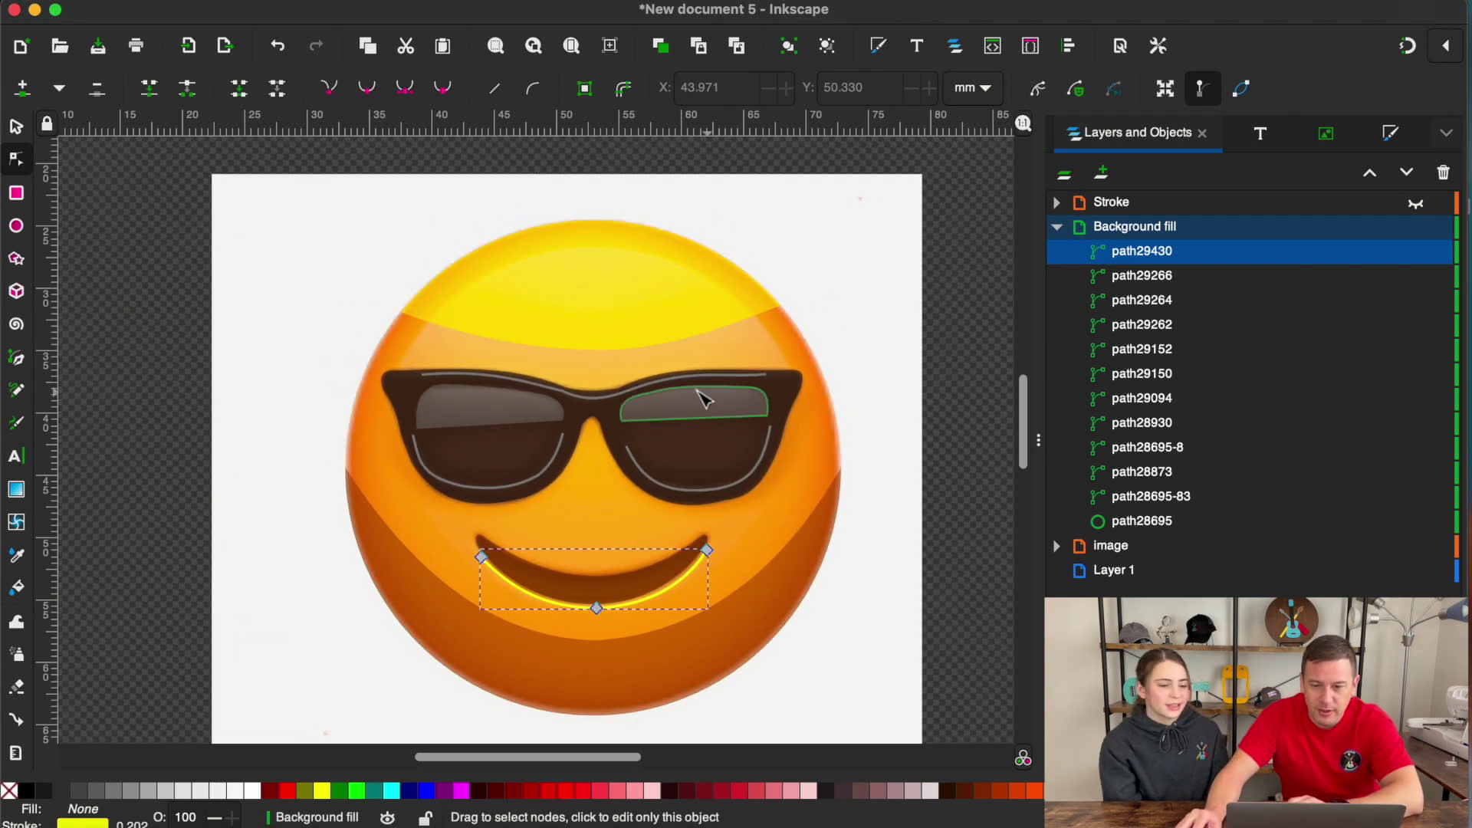
# - Recolour the face bright yellow and the lower crescent gold (e6bb15) using the HSL sliders
pyautogui.click(1057, 229)
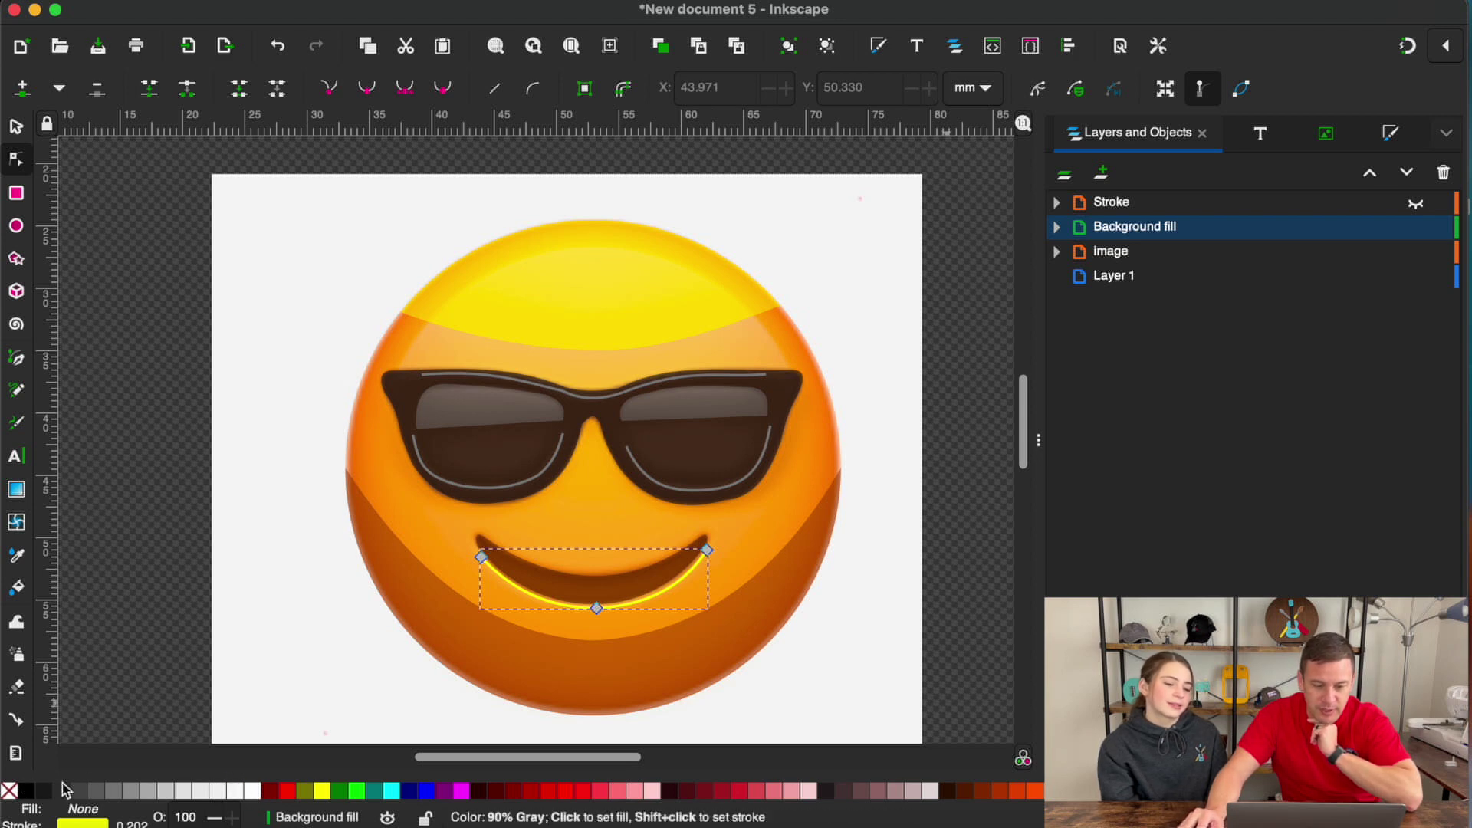
pyautogui.click(749, 634)
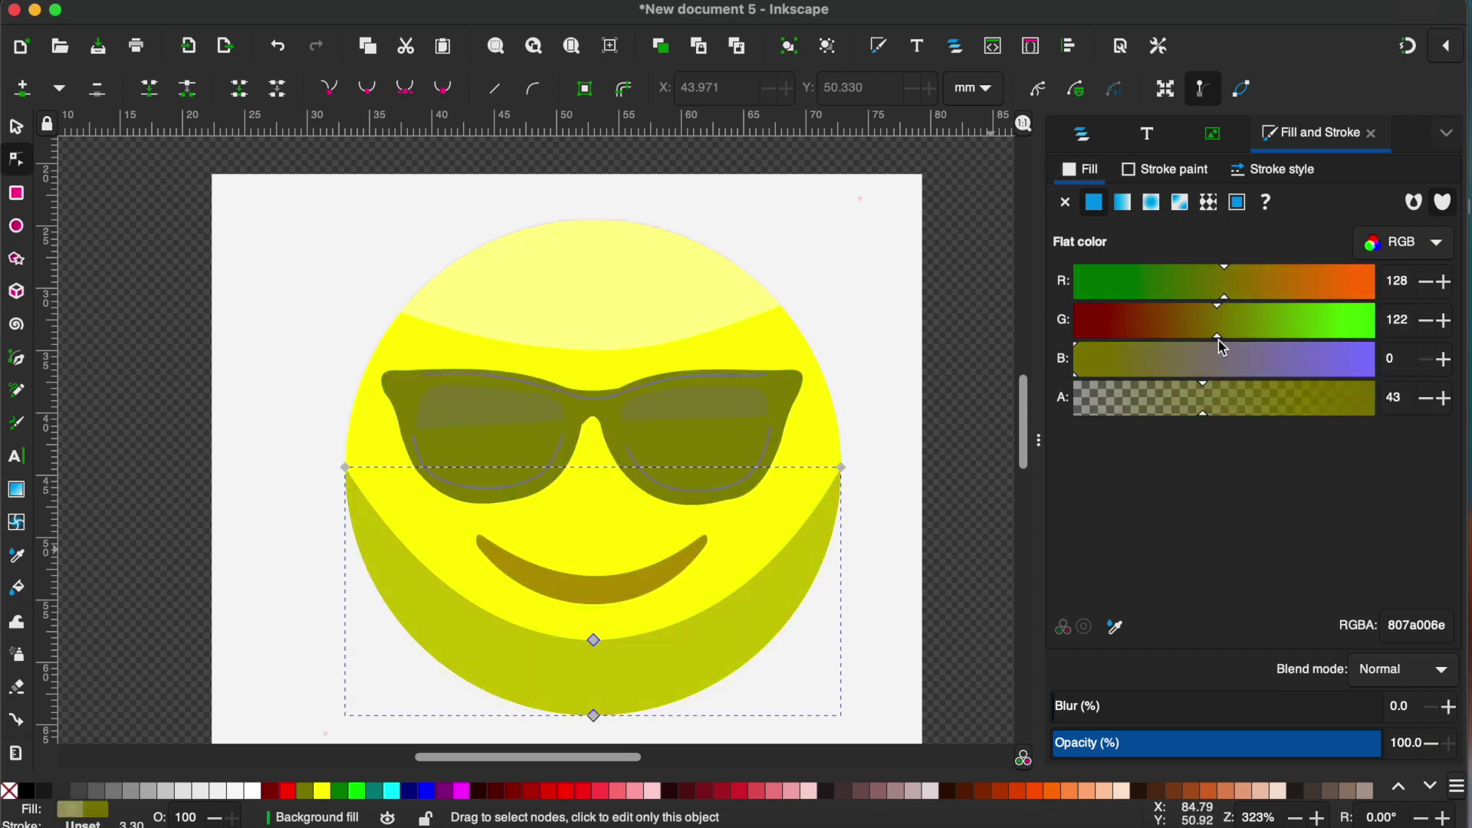
pyautogui.moveTo(1217, 340); pyautogui.dragTo(1193, 371)
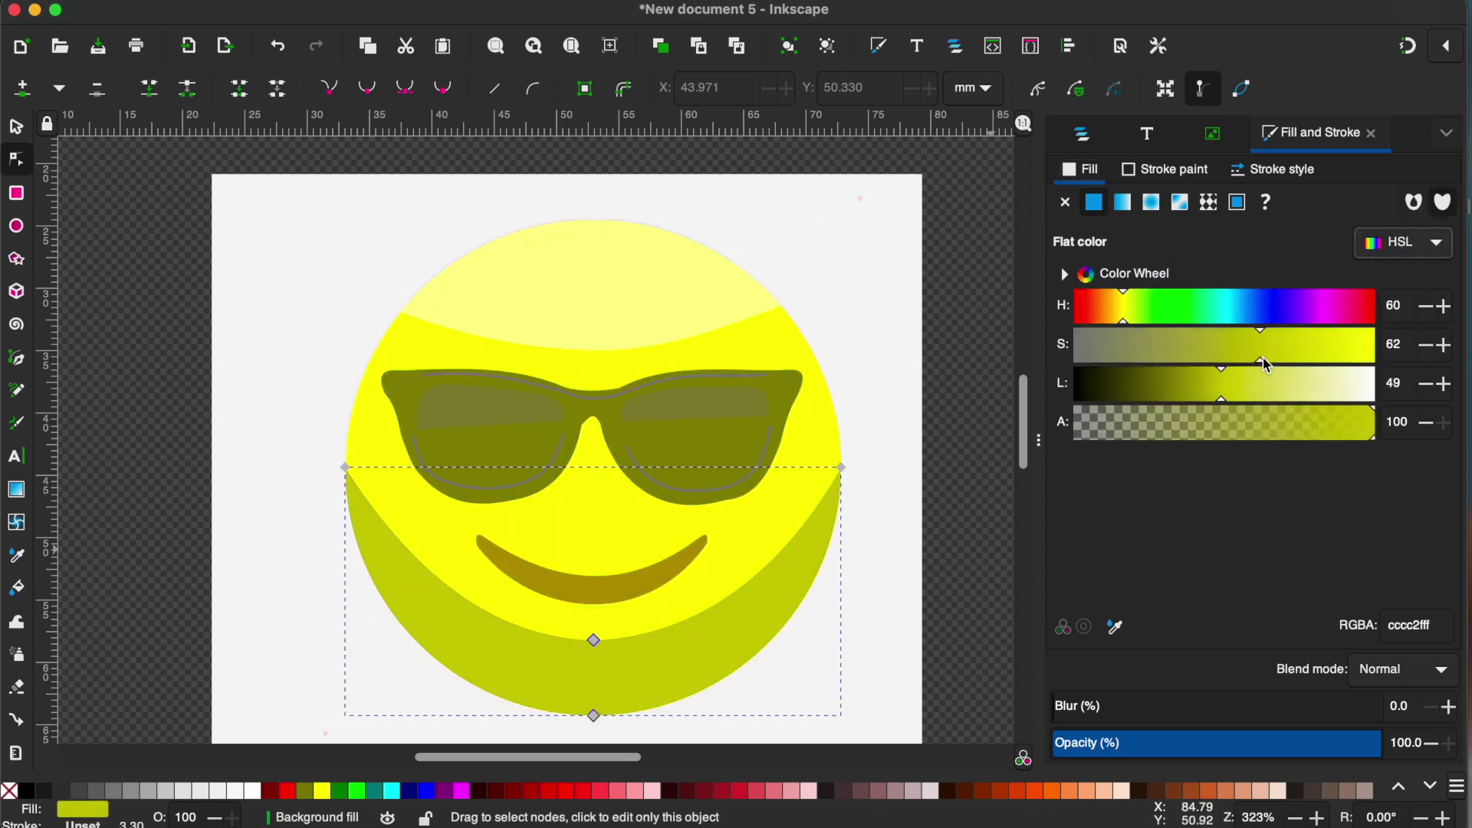
pyautogui.moveTo(1265, 382); pyautogui.dragTo(1221, 382)
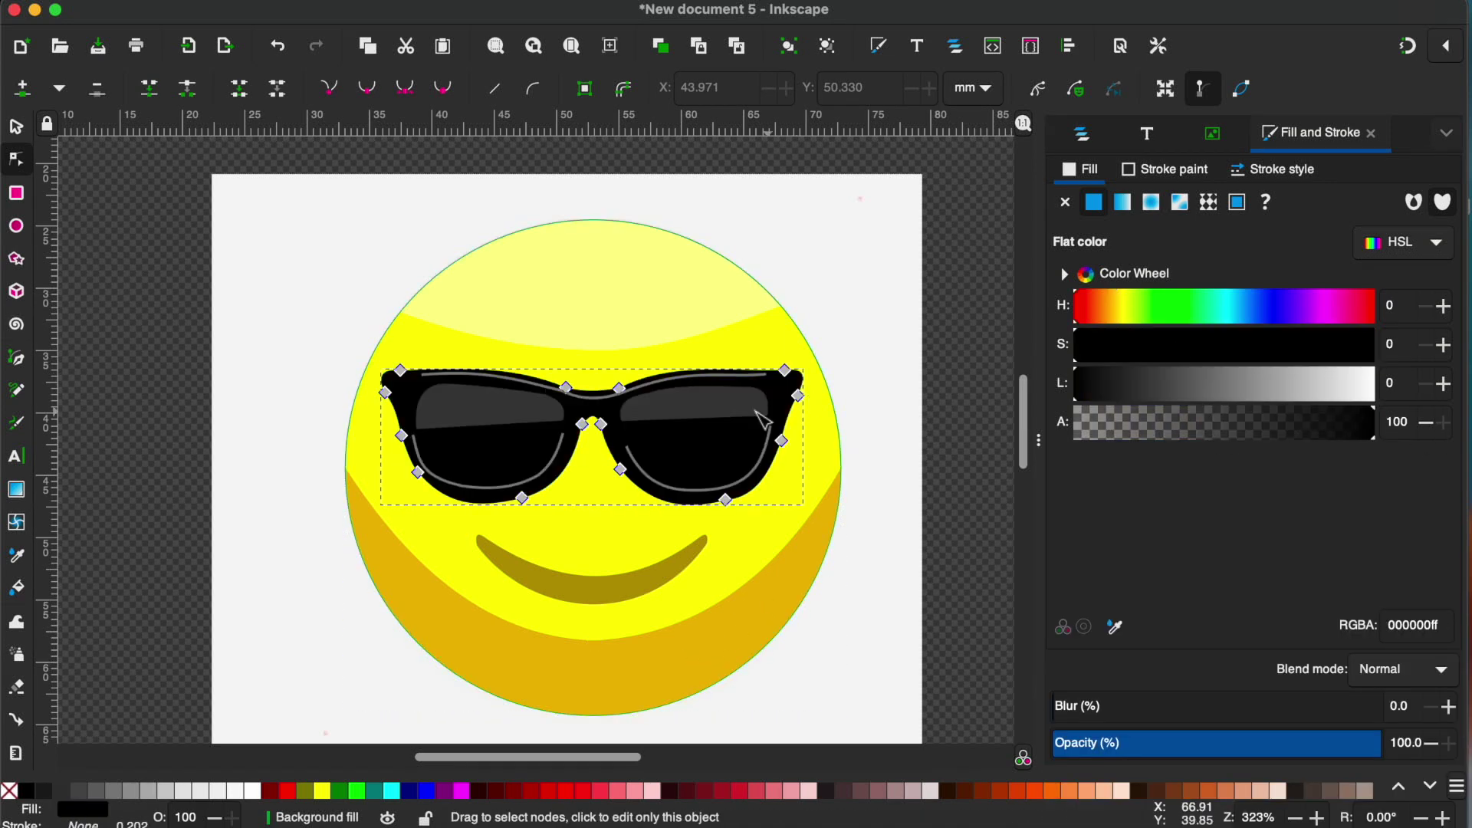
pyautogui.click(475, 428)
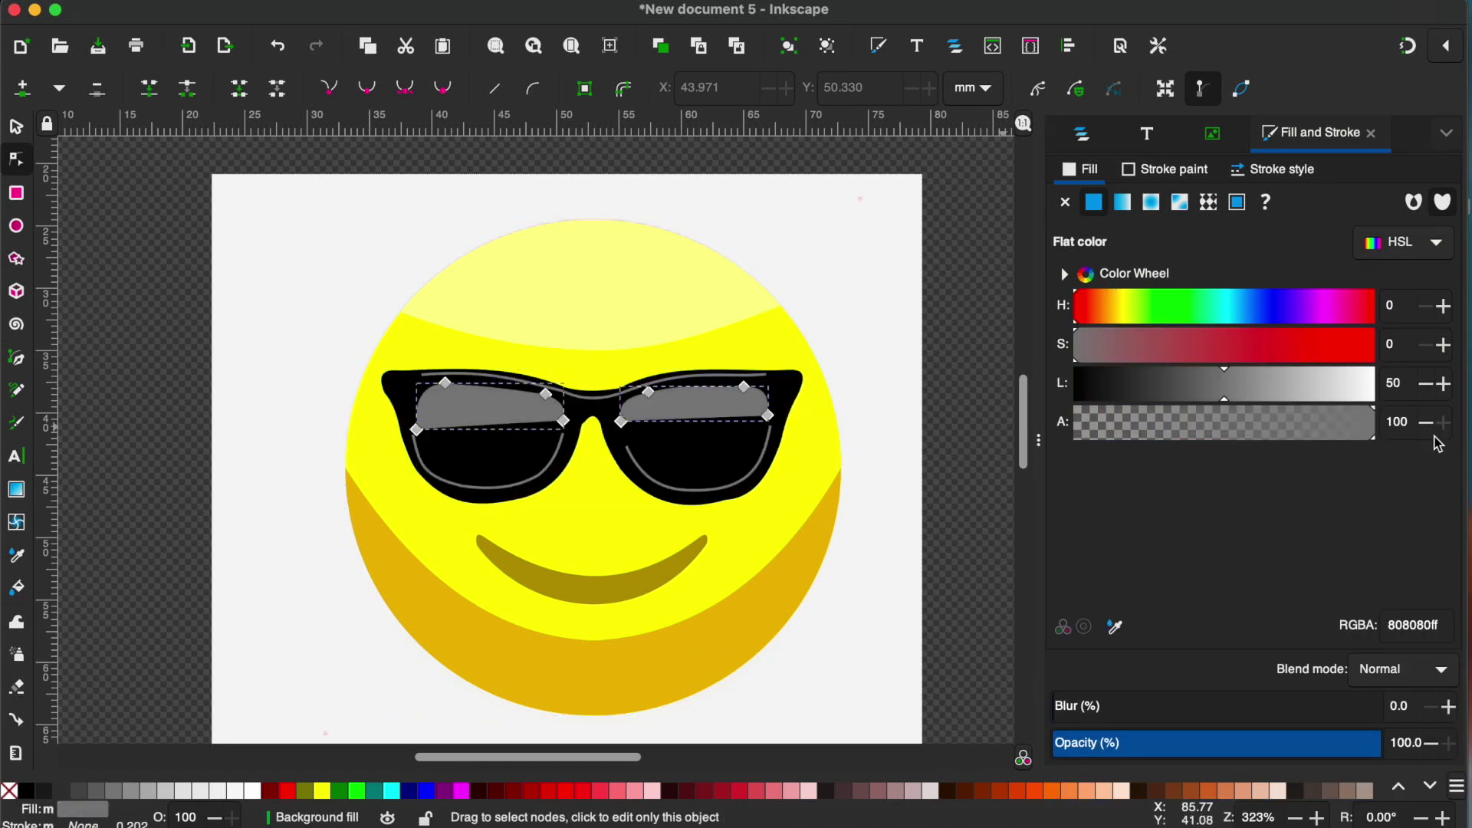
pyautogui.click(946, 523)
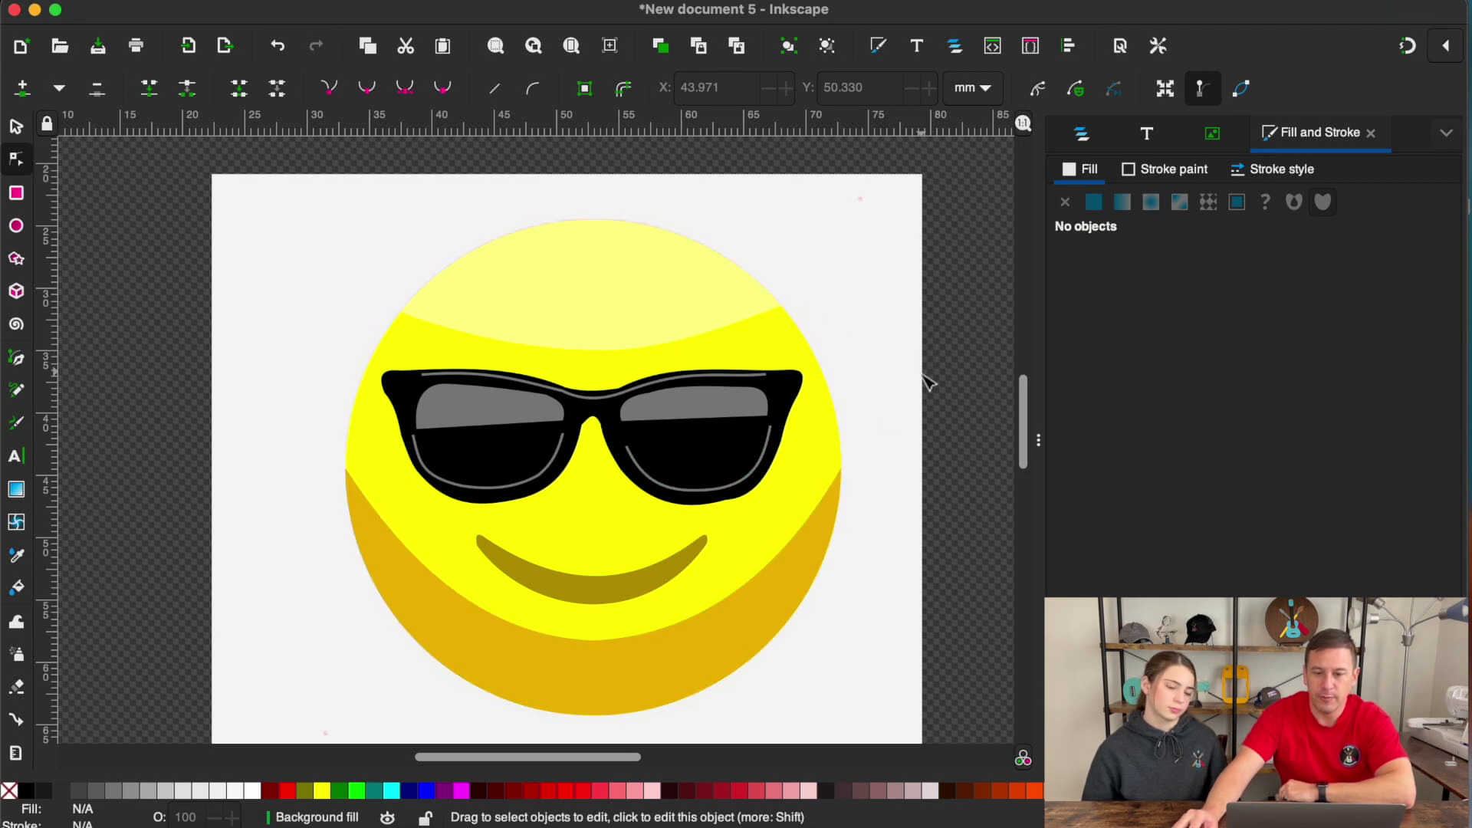
pyautogui.click(818, 458)
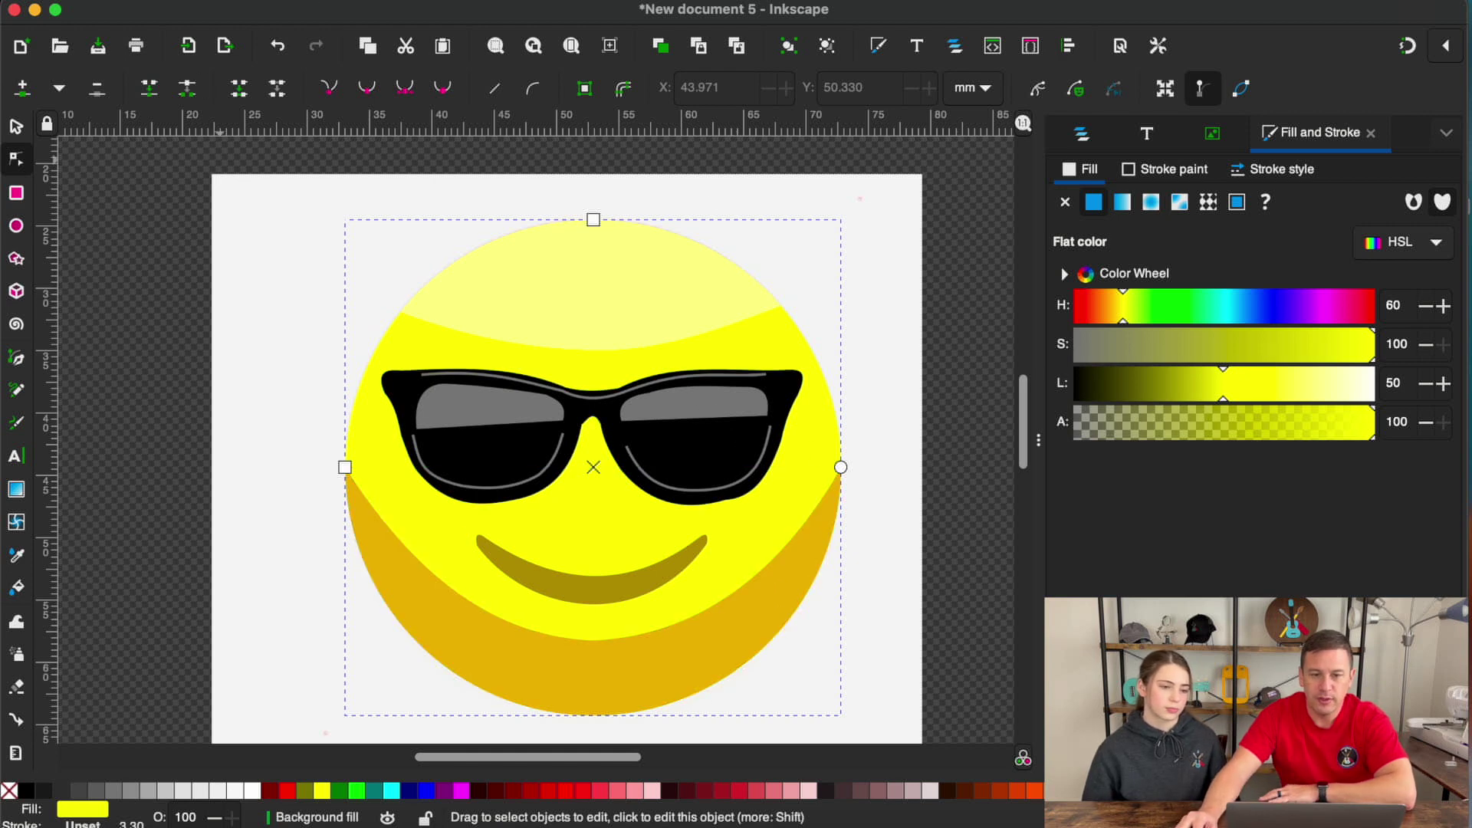
# - Apply Ink/Stitch AutoFill to the face: 0° angle, 0.25 mm spacing, 3.0 mm max stitch
pyautogui.click(559, 2)
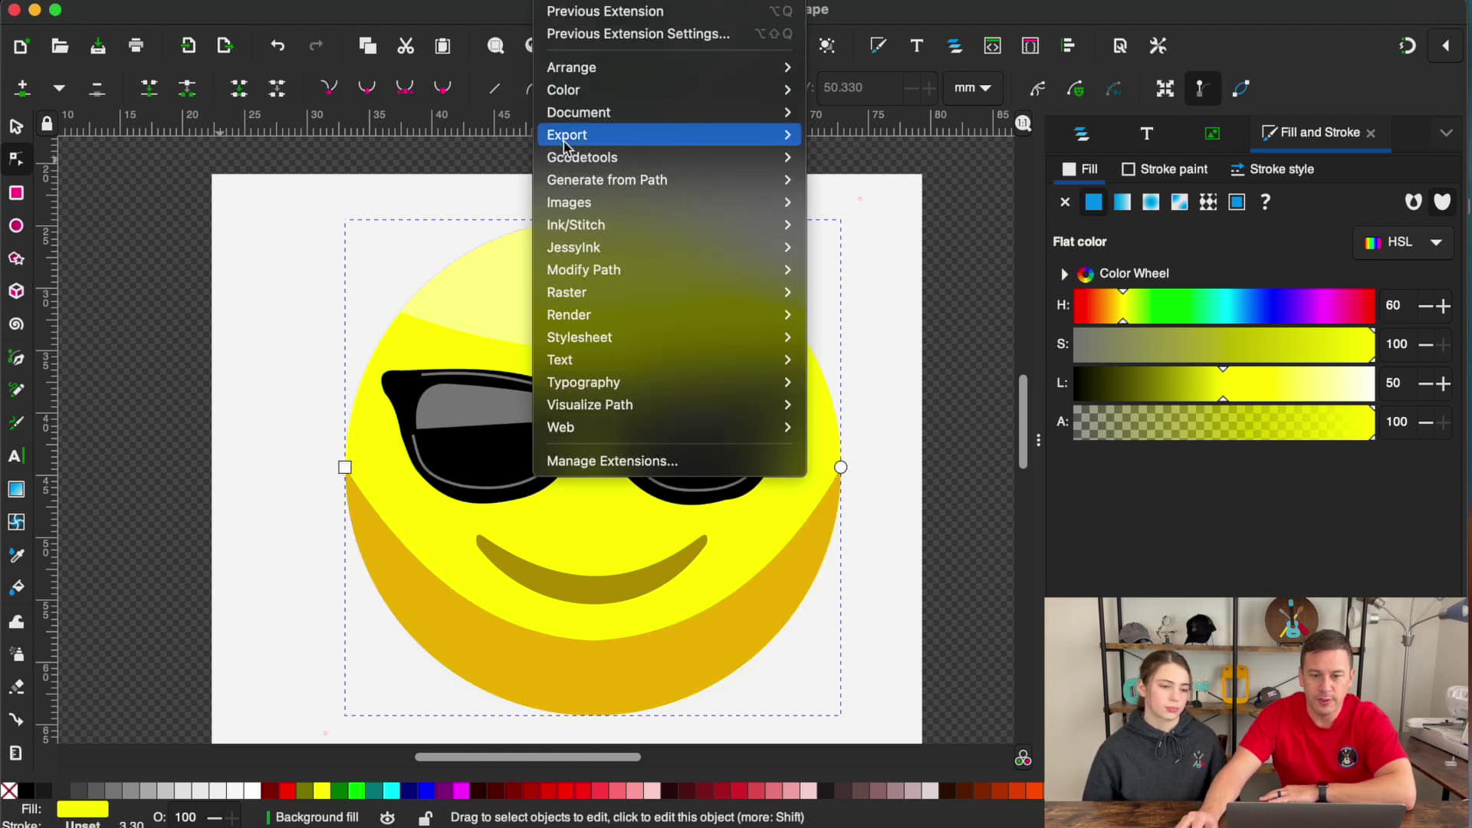
pyautogui.moveTo(595, 224)
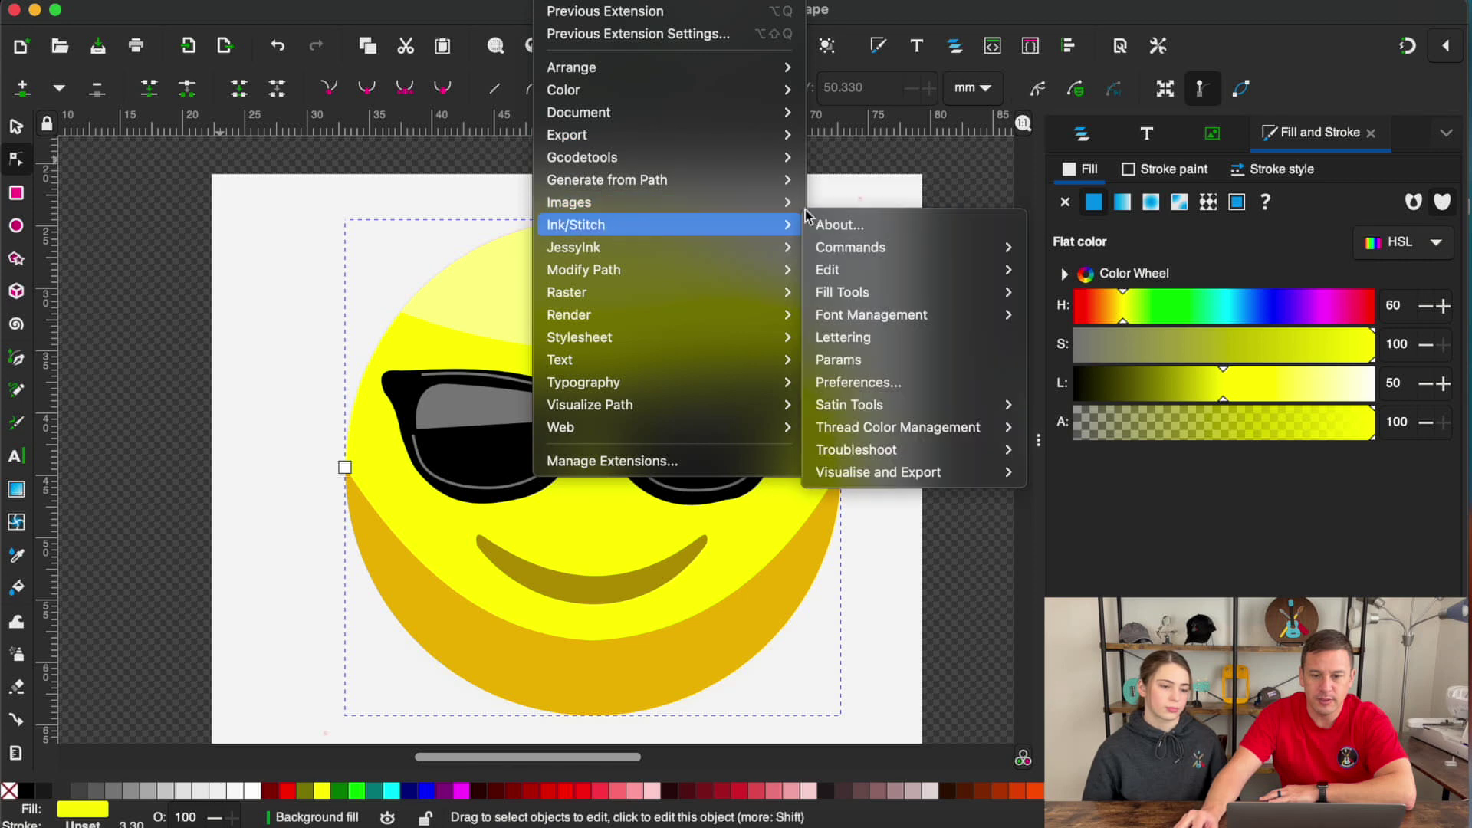
pyautogui.click(847, 361)
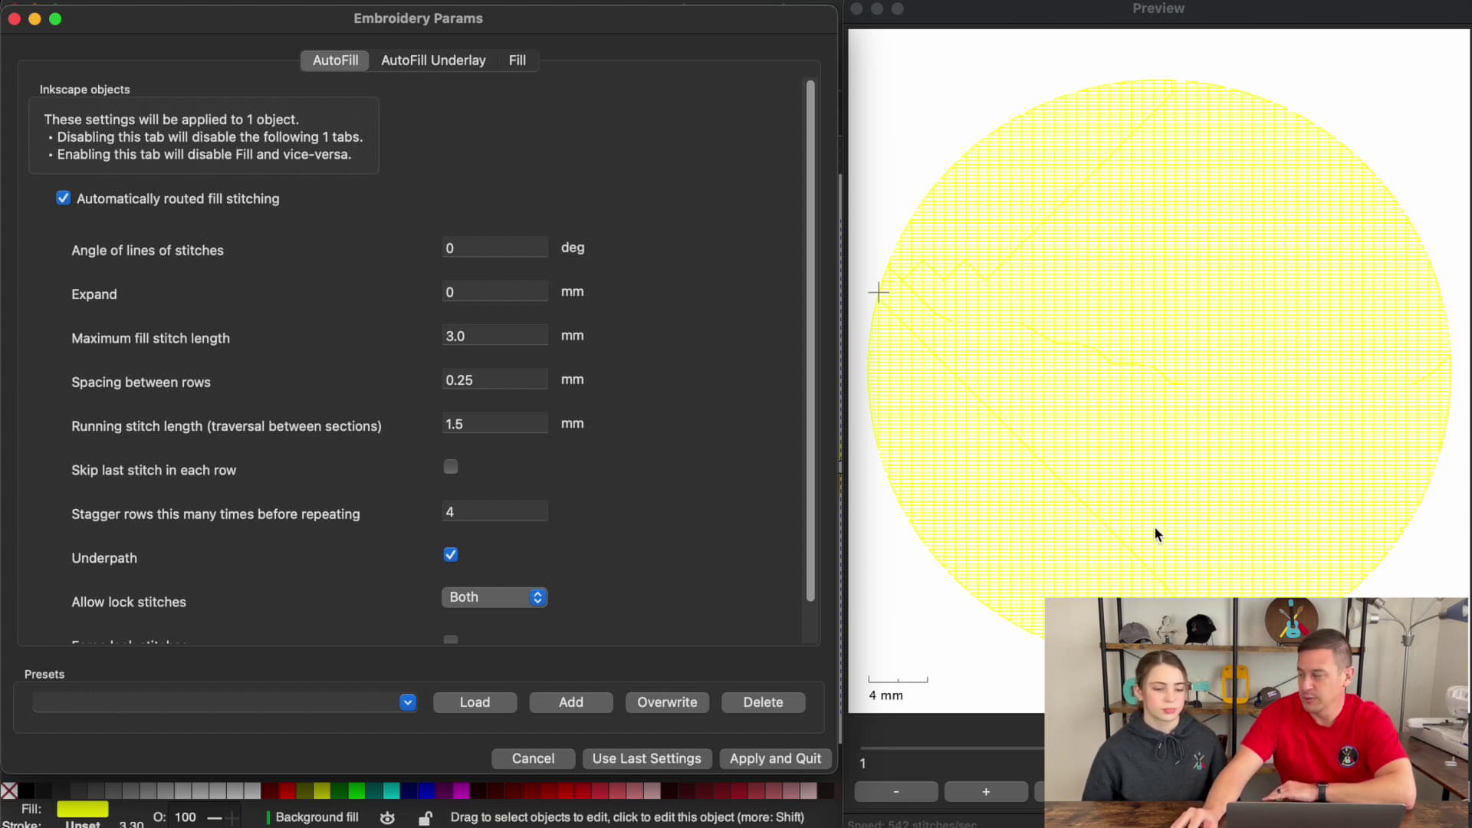
pyautogui.click(775, 759)
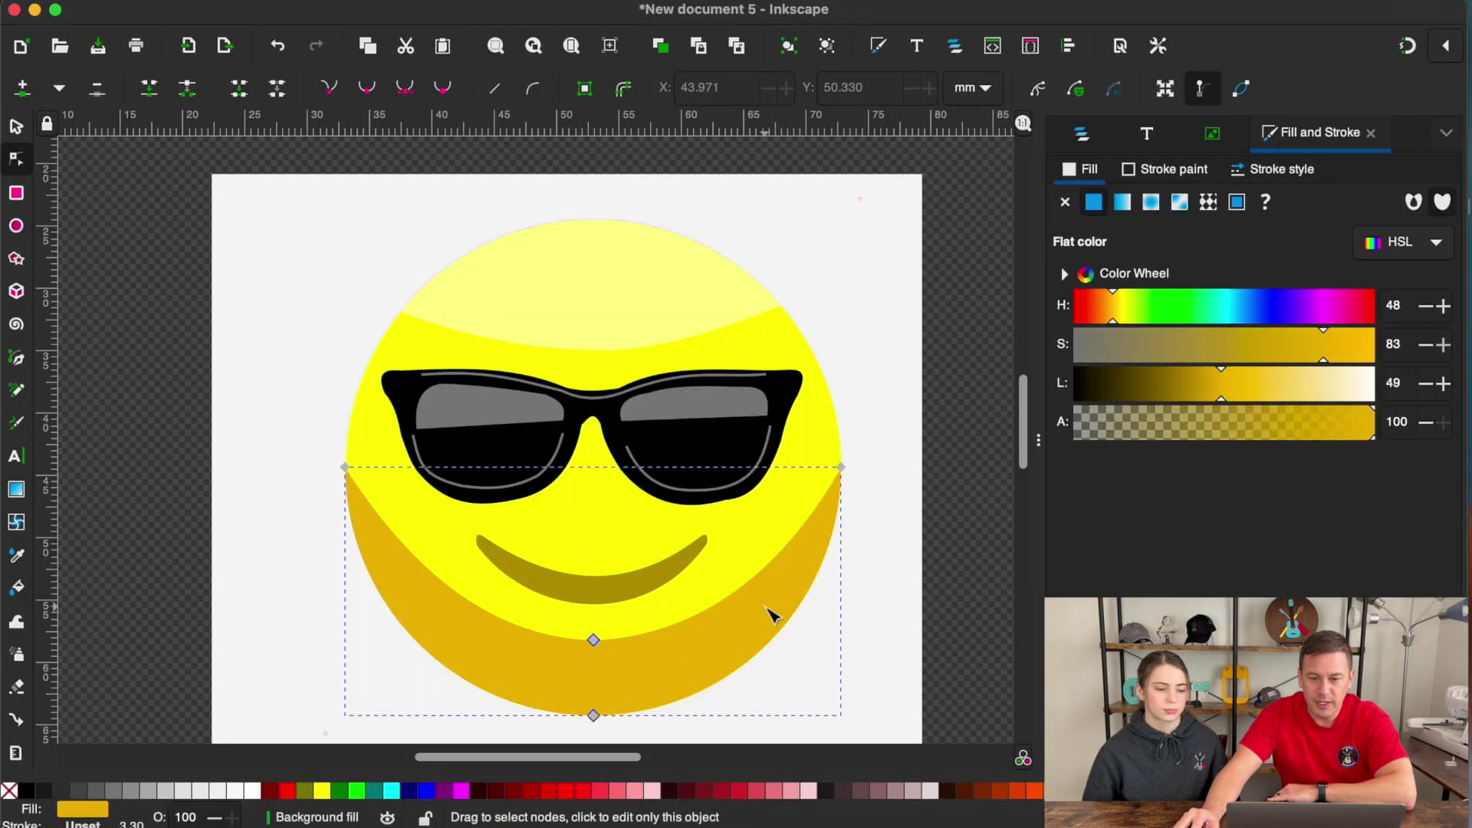
# - Select the highlight cap and gold crescent and set their fill row spacing to 0.7 mm
pyautogui.click(629, 276)
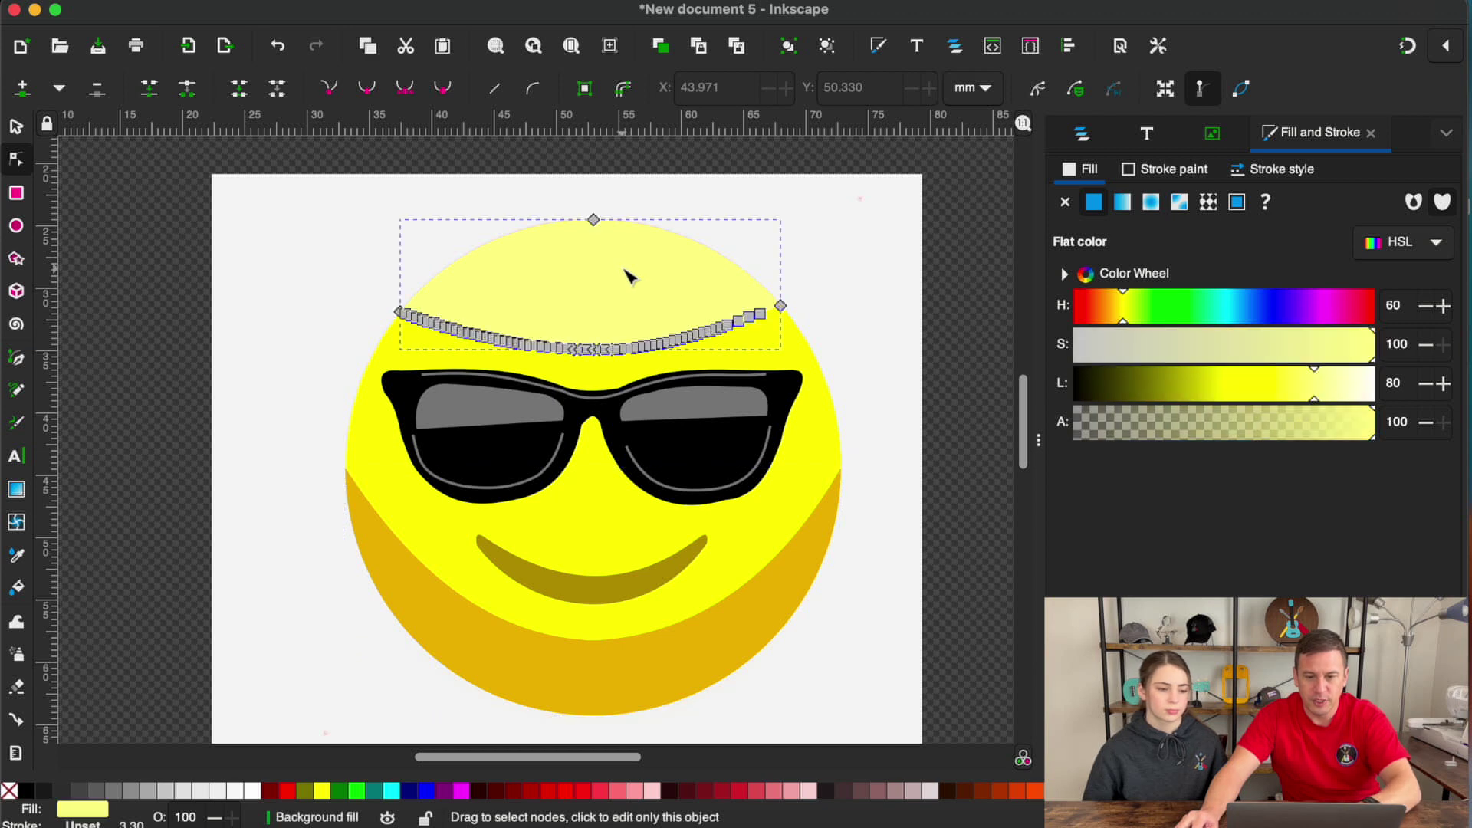
pyautogui.keyDown('shift'); pyautogui.click(677, 678); pyautogui.keyUp('shift')
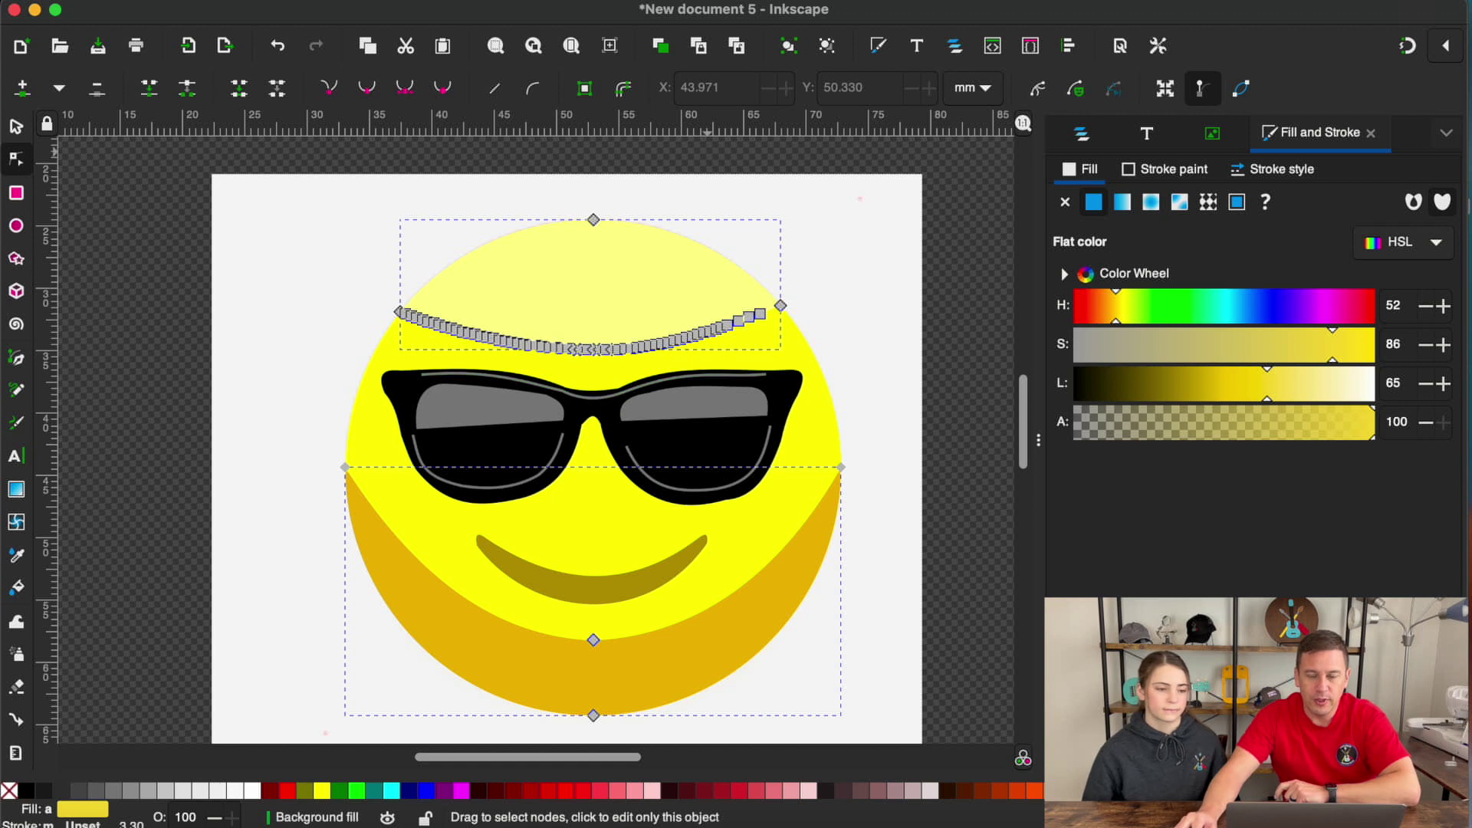
pyautogui.click(584, 3)
pyautogui.moveTo(734, 225)
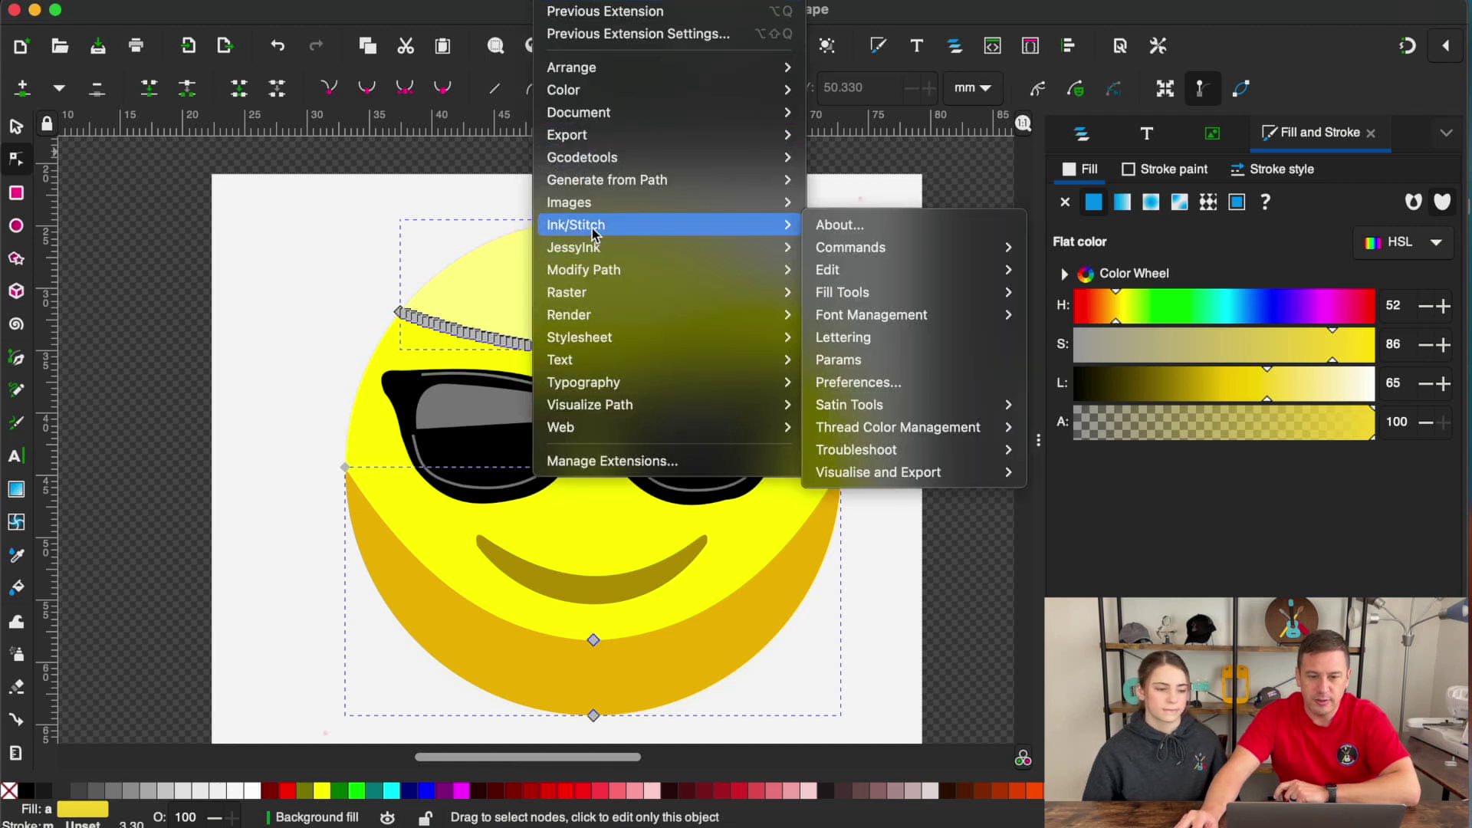
pyautogui.click(843, 365)
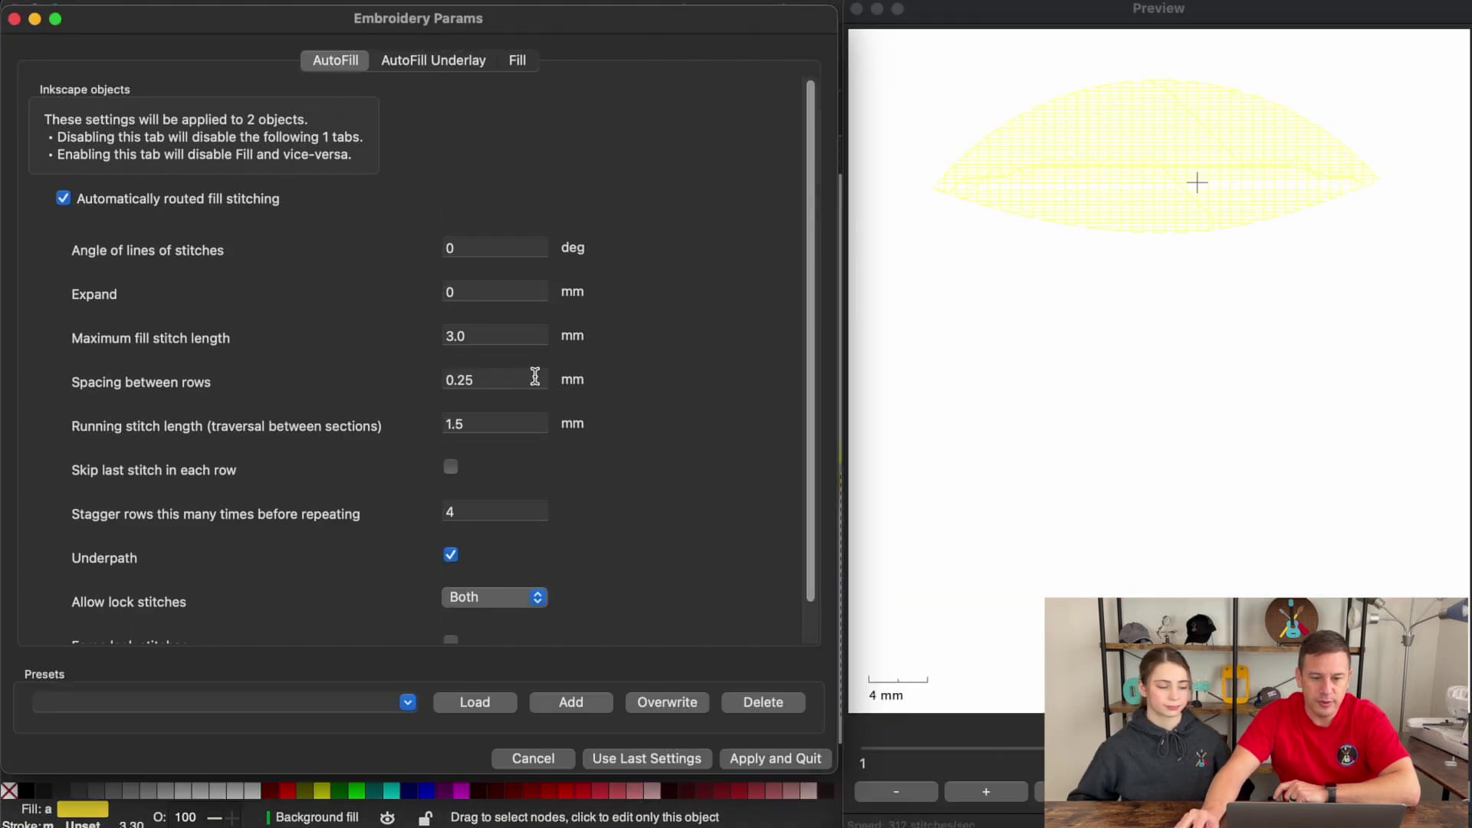
pyautogui.click(490, 380)
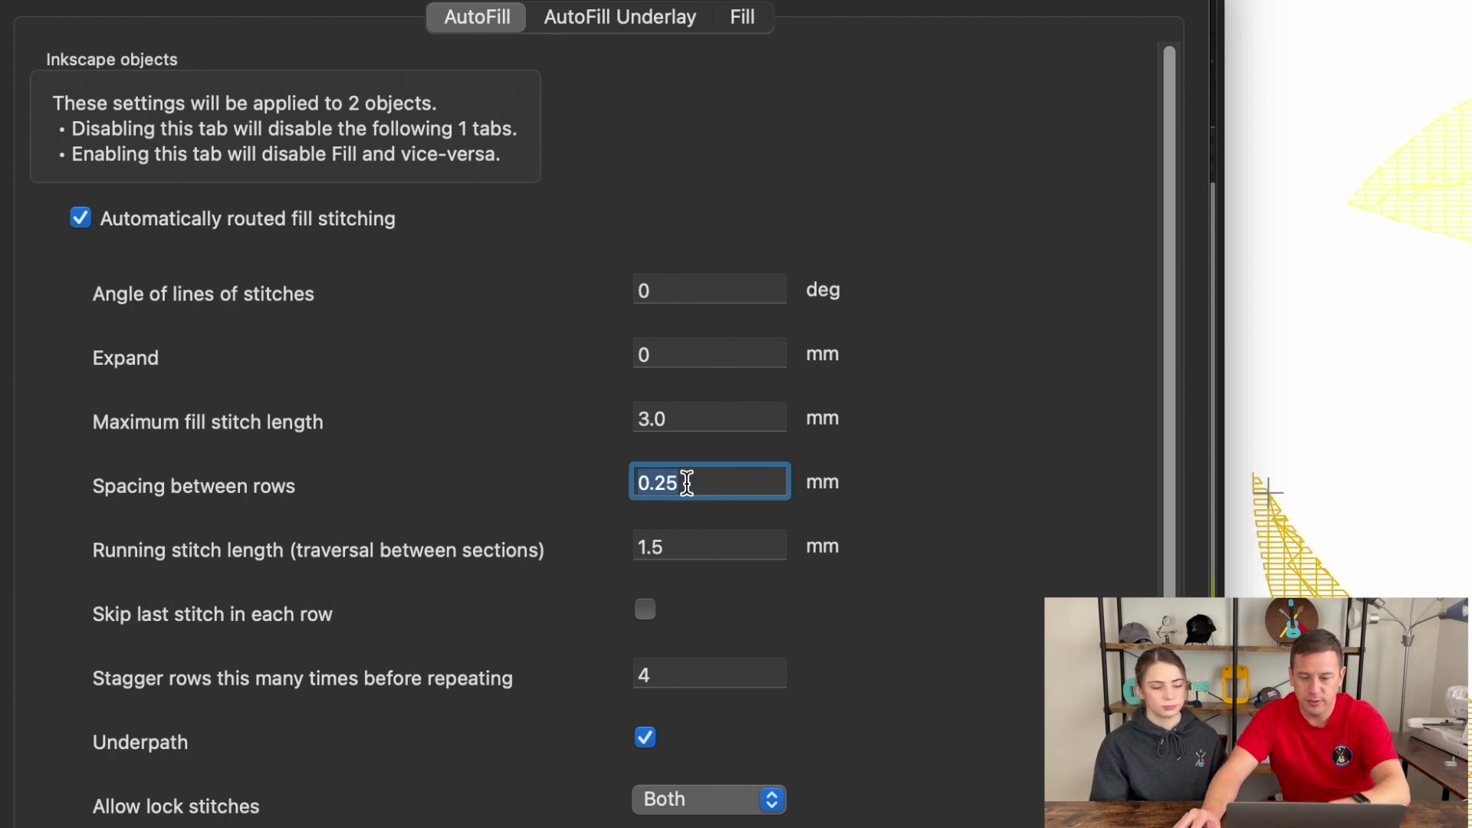
pyautogui.write('.7')
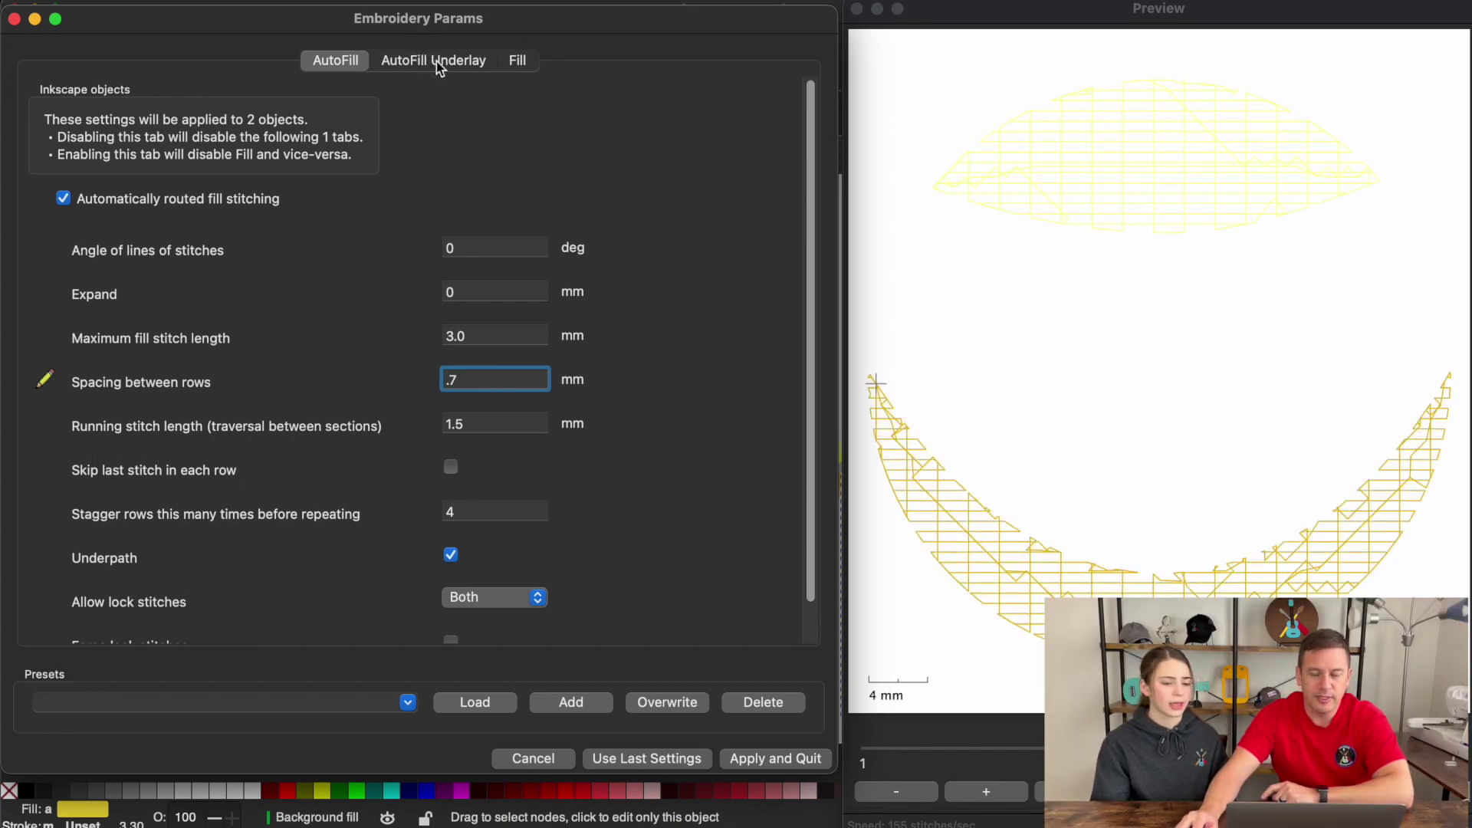
# - Turn off underlay and underpath, set the stitch angle to 90°, and apply
pyautogui.click(435, 61)
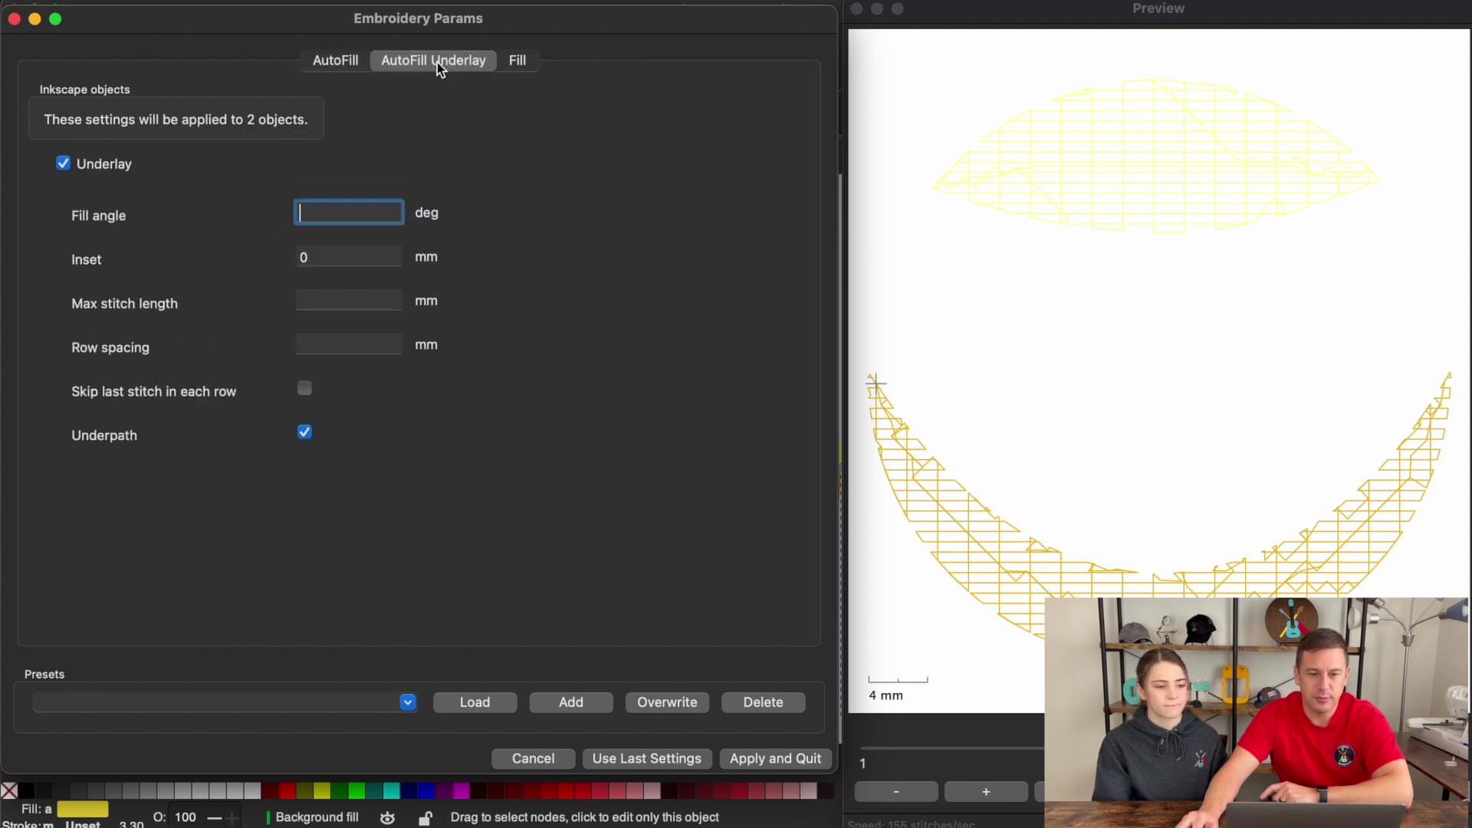
pyautogui.click(64, 164)
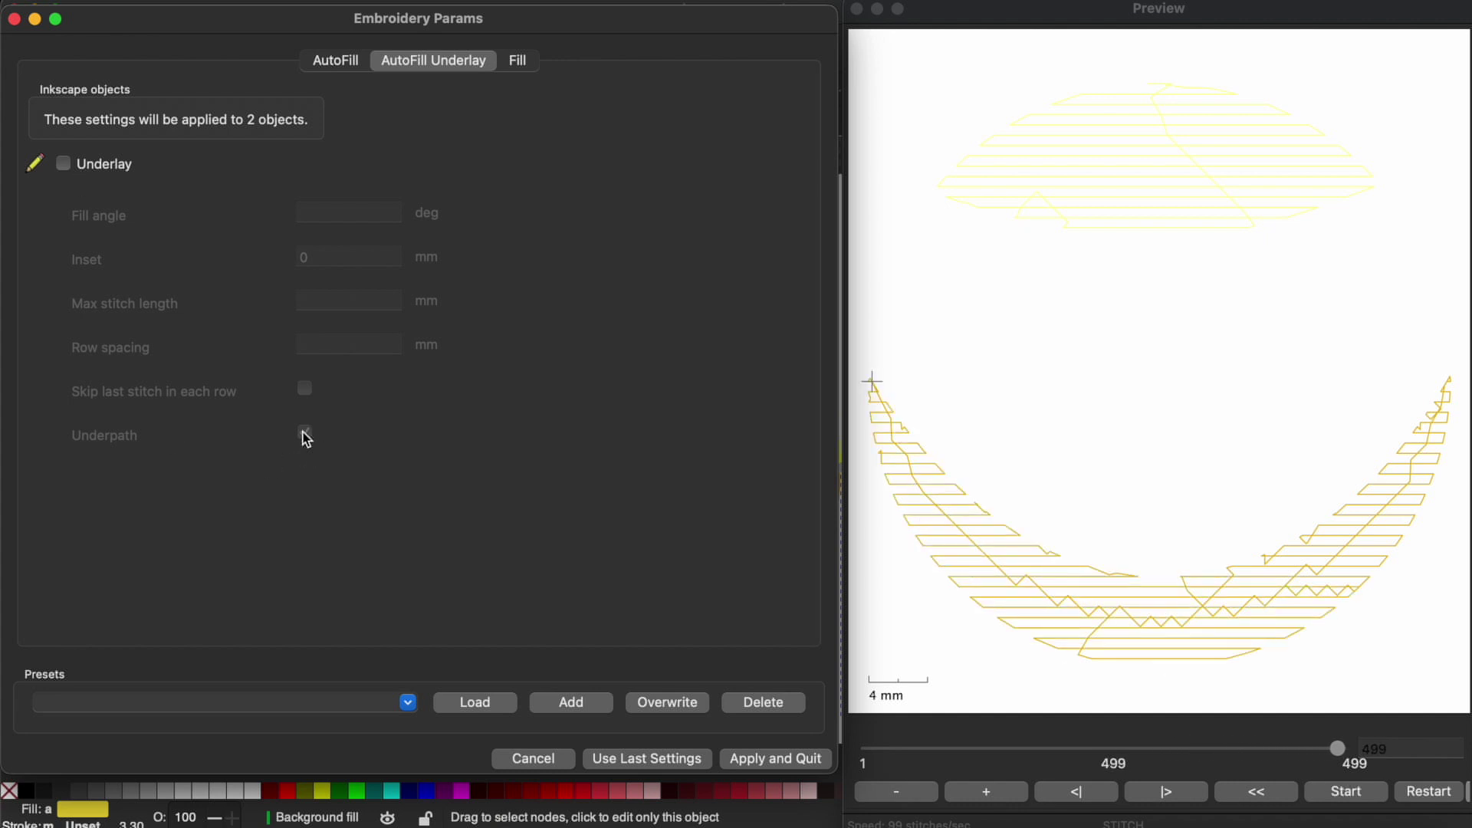
pyautogui.click(341, 62)
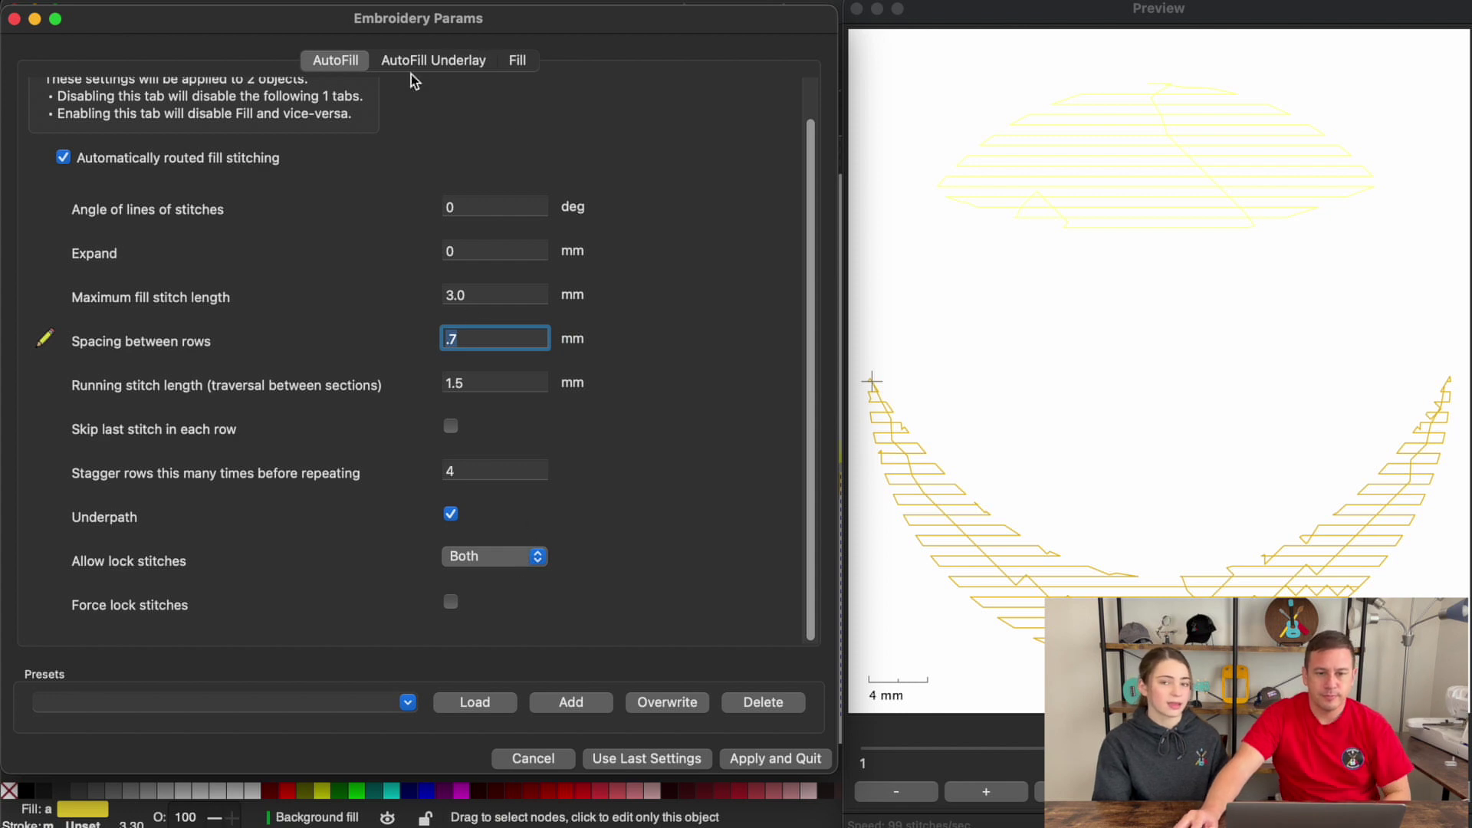
pyautogui.click(434, 64)
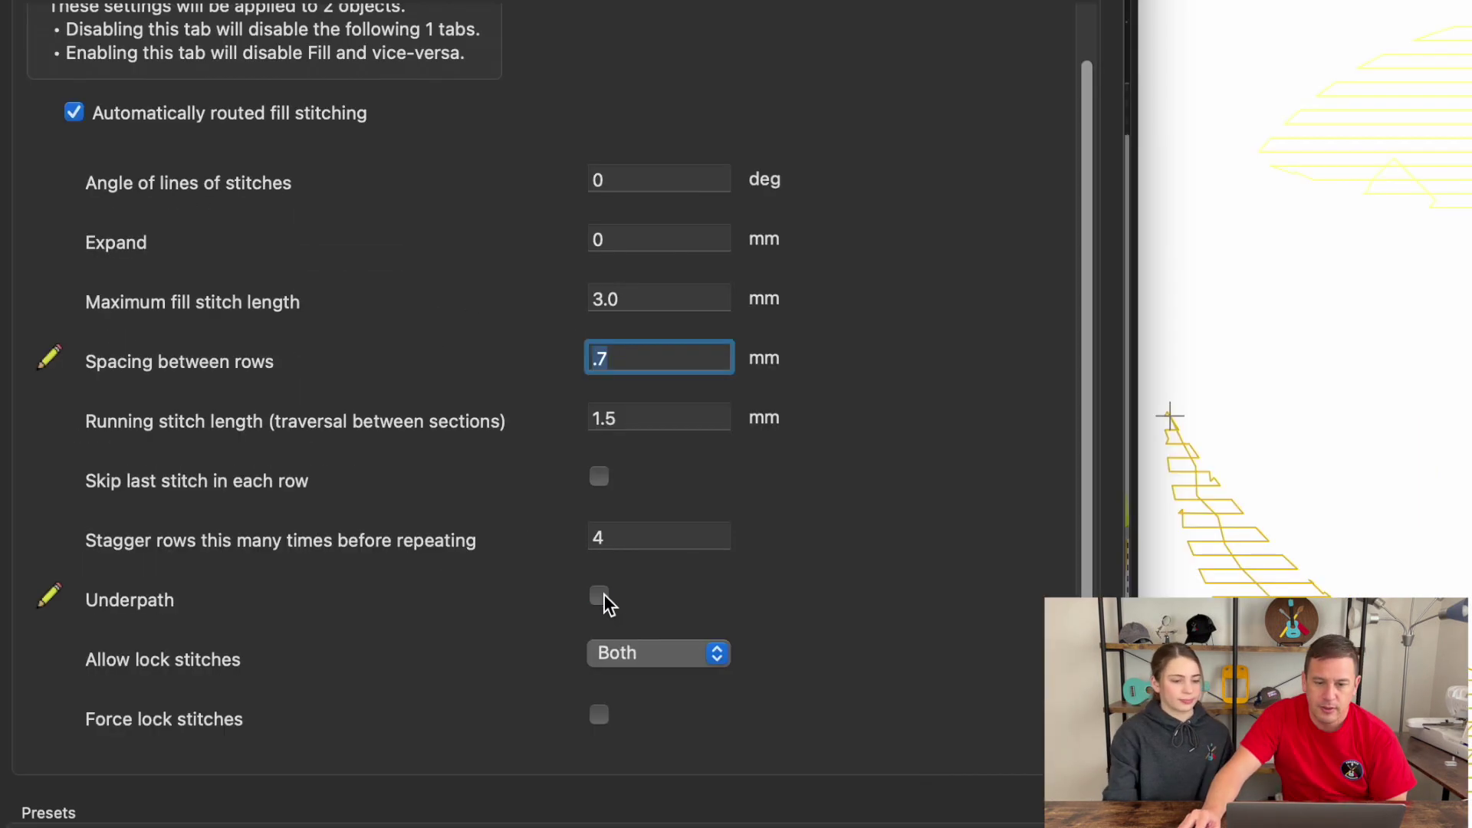
pyautogui.click(452, 515)
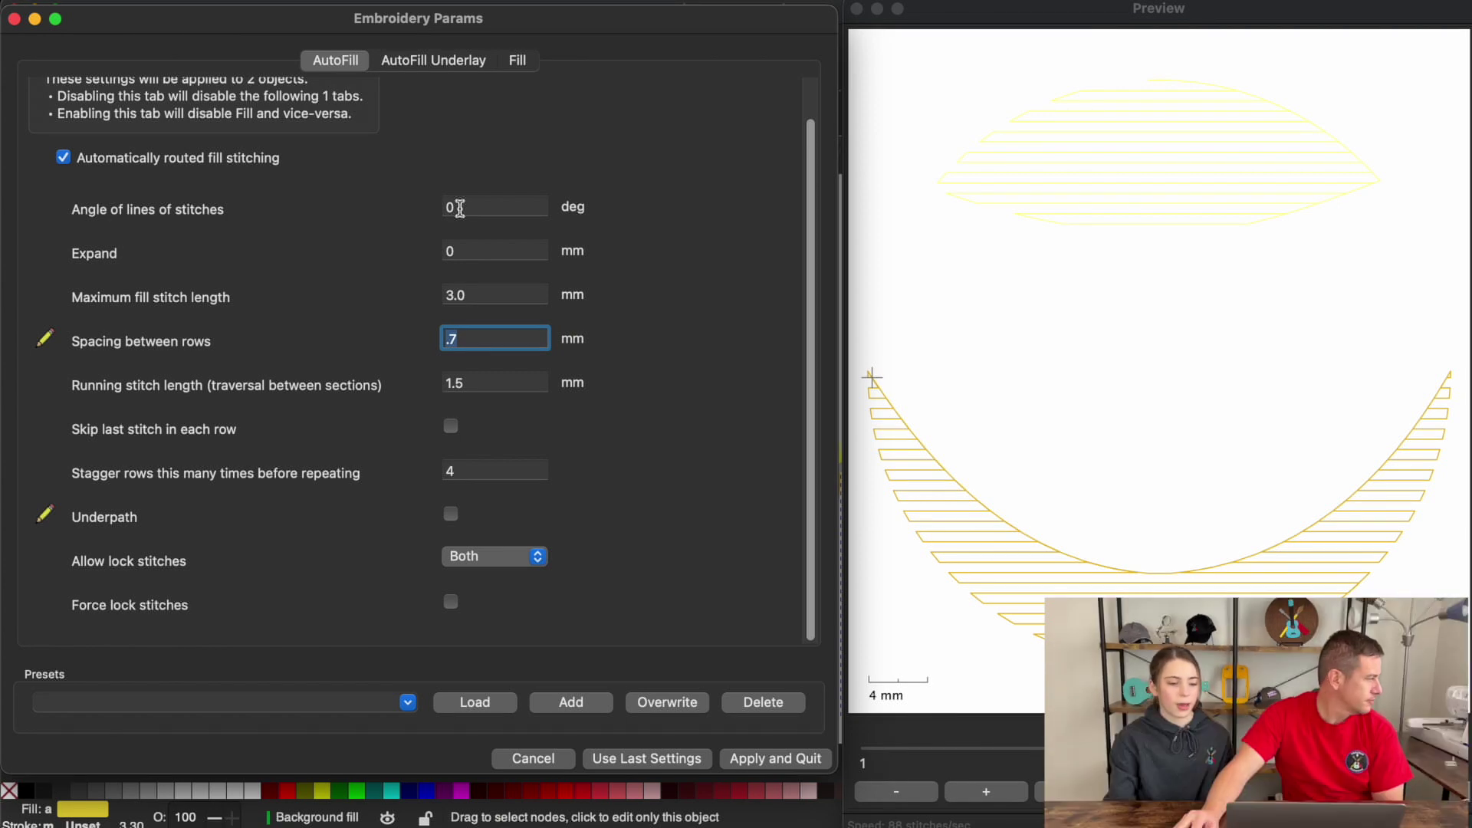
pyautogui.click(472, 212)
pyautogui.write('90')
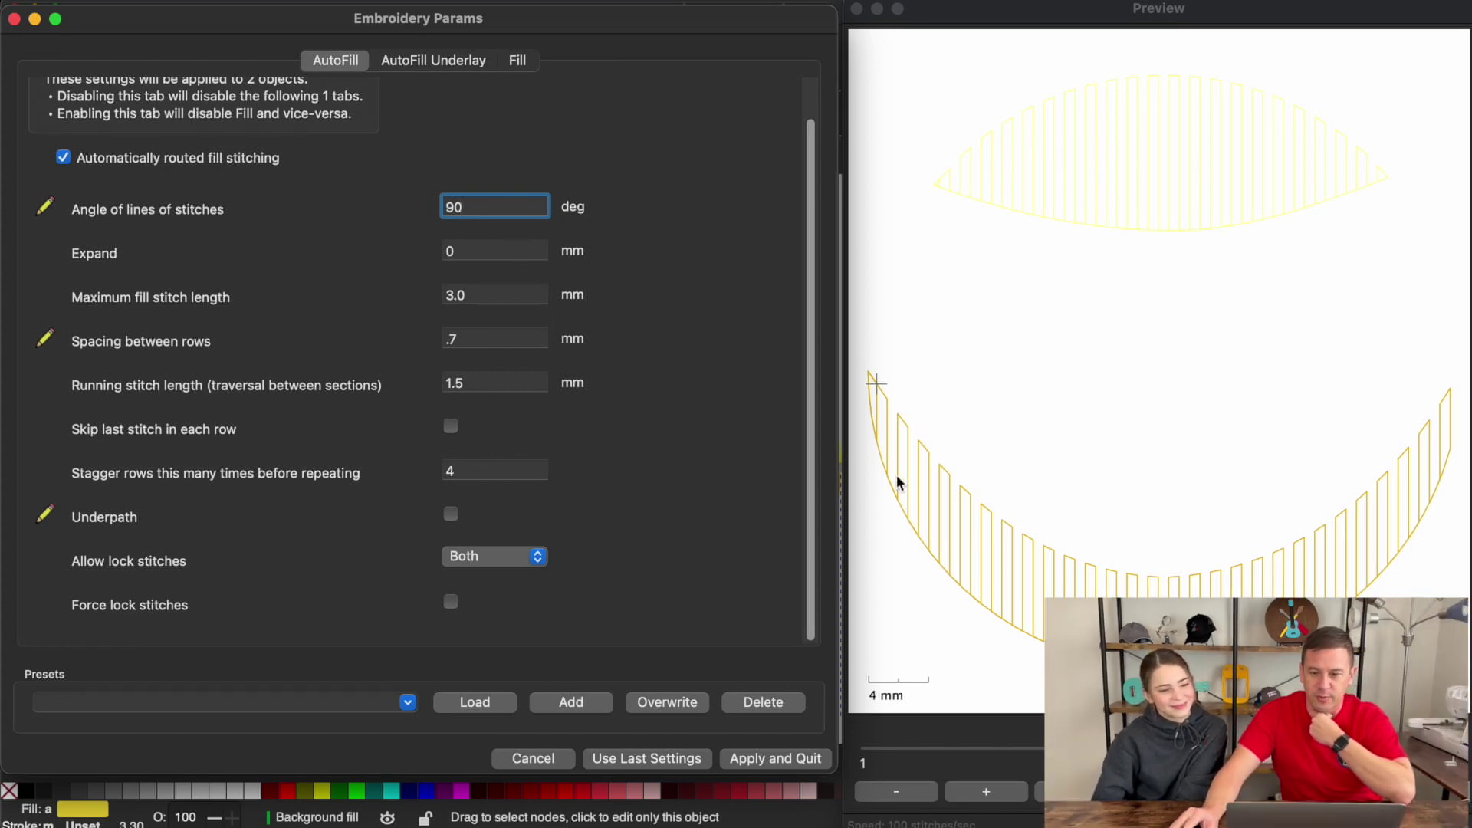
pyautogui.click(763, 761)
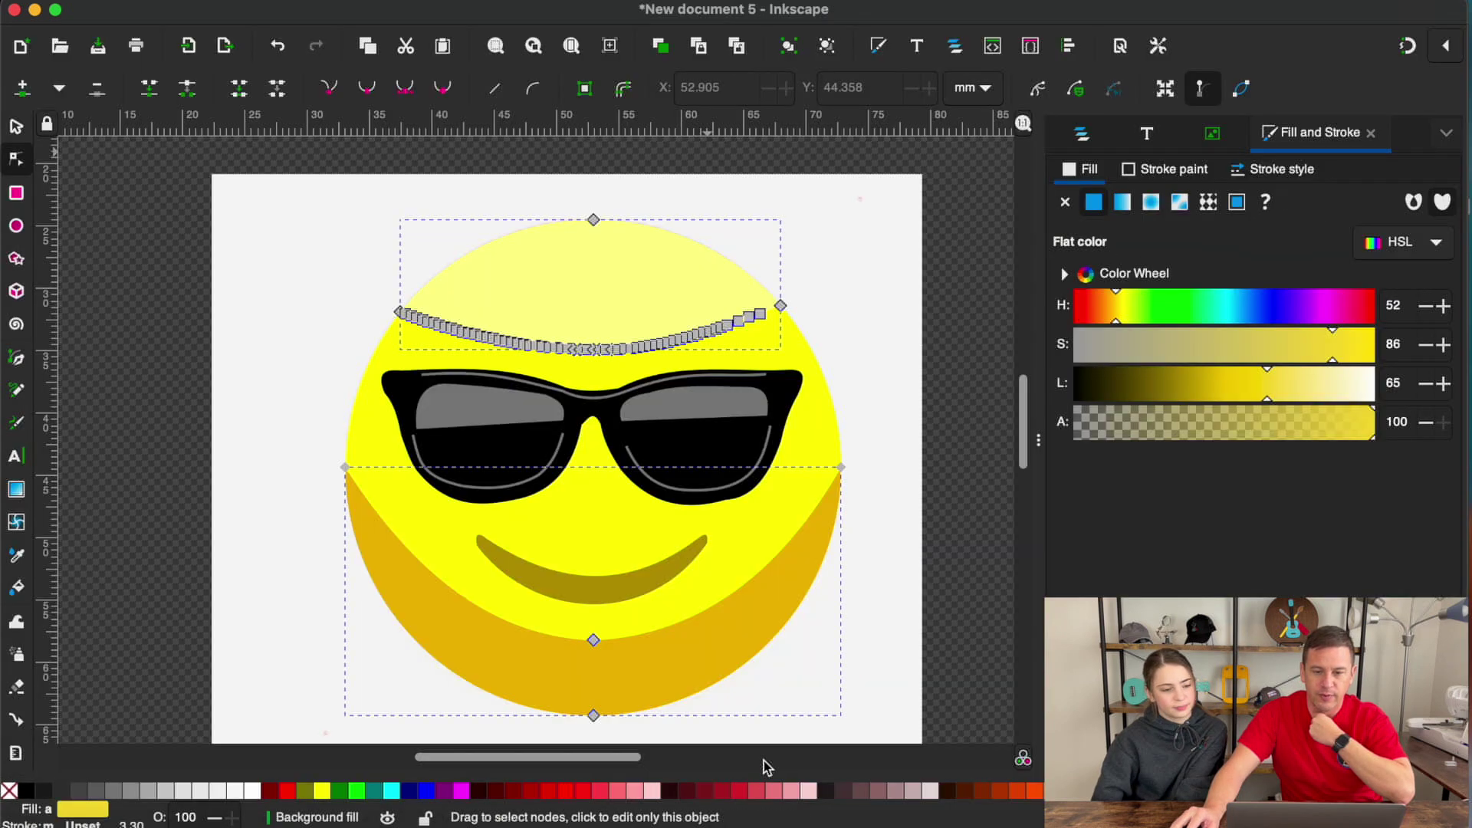
# - Select both grey lens highlights and paste spare copies of them aside
pyautogui.click(889, 412)
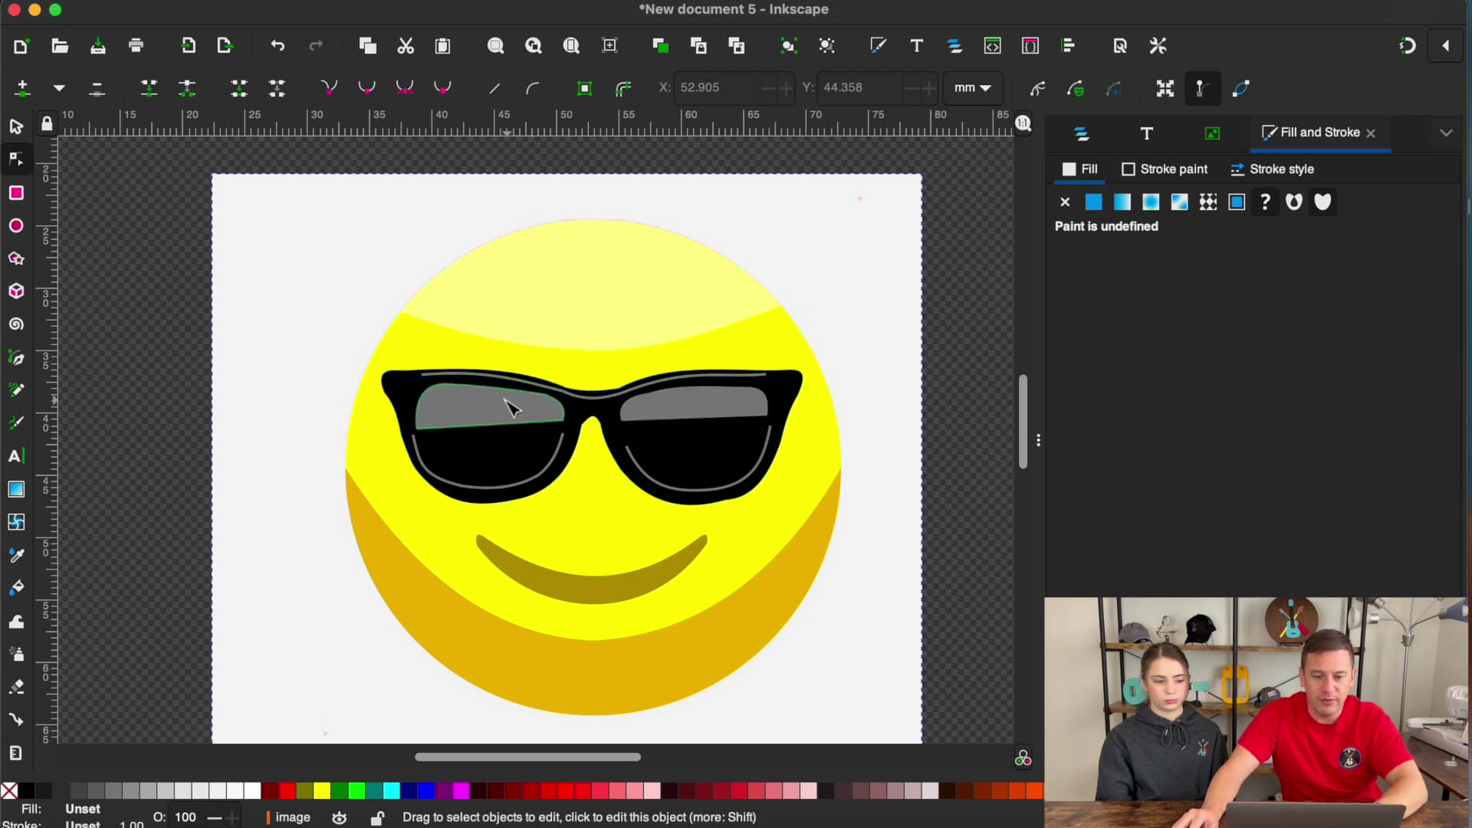
pyautogui.click(414, 404)
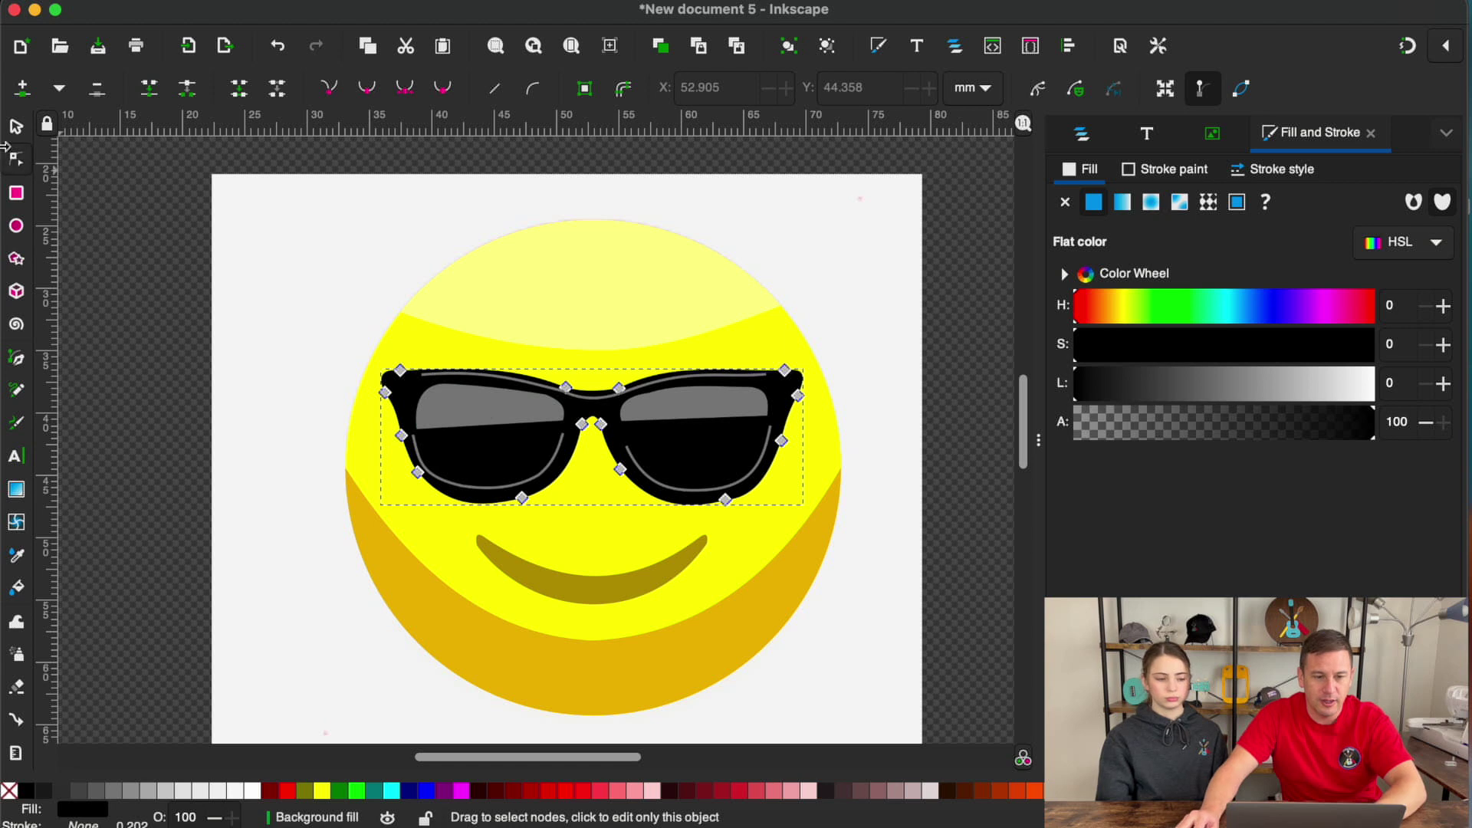
pyautogui.click(15, 126)
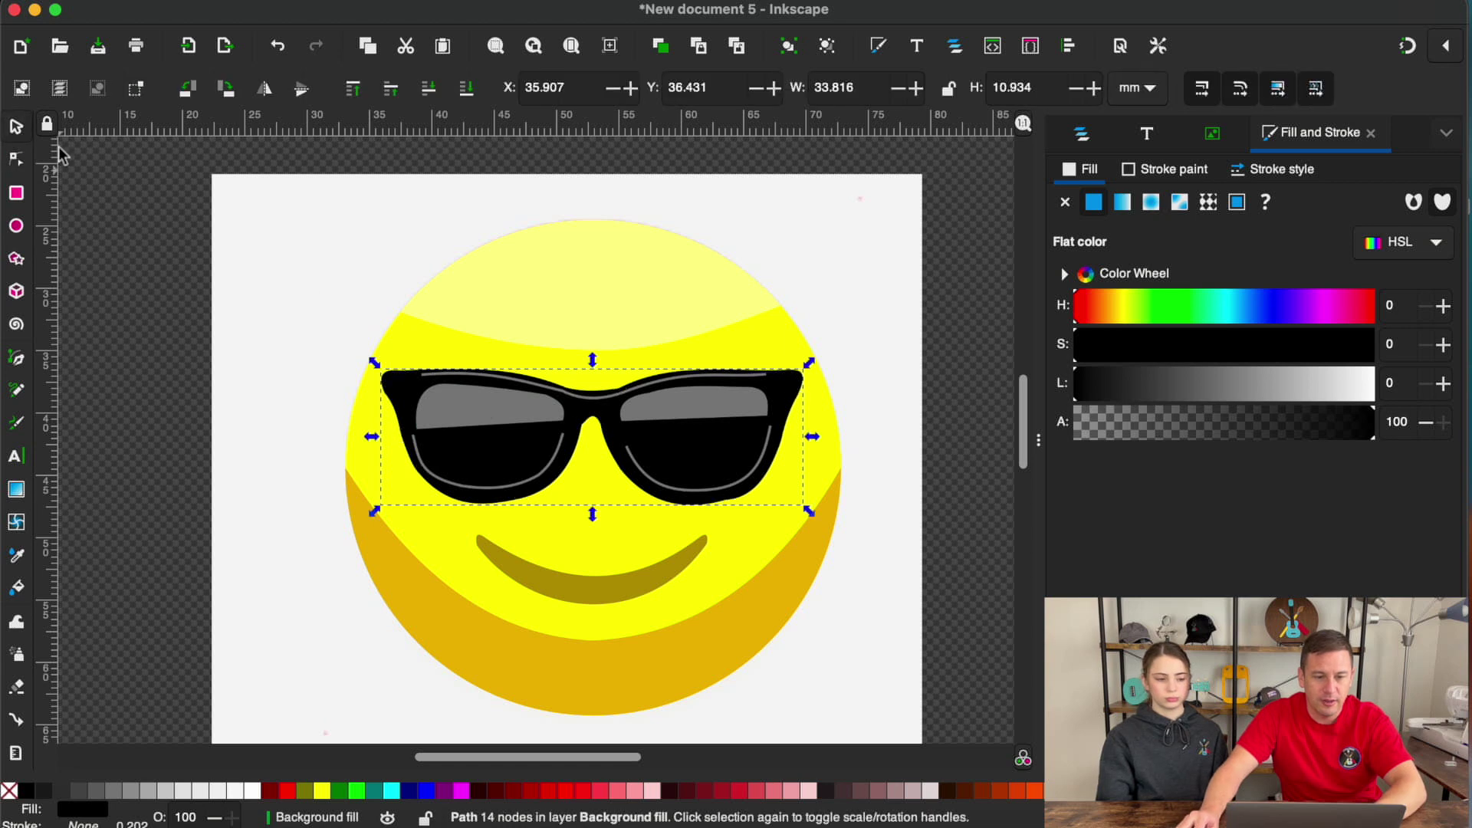
pyautogui.click(477, 412)
pyautogui.keyDown('shift'); pyautogui.click(692, 402); pyautogui.keyUp('shift')
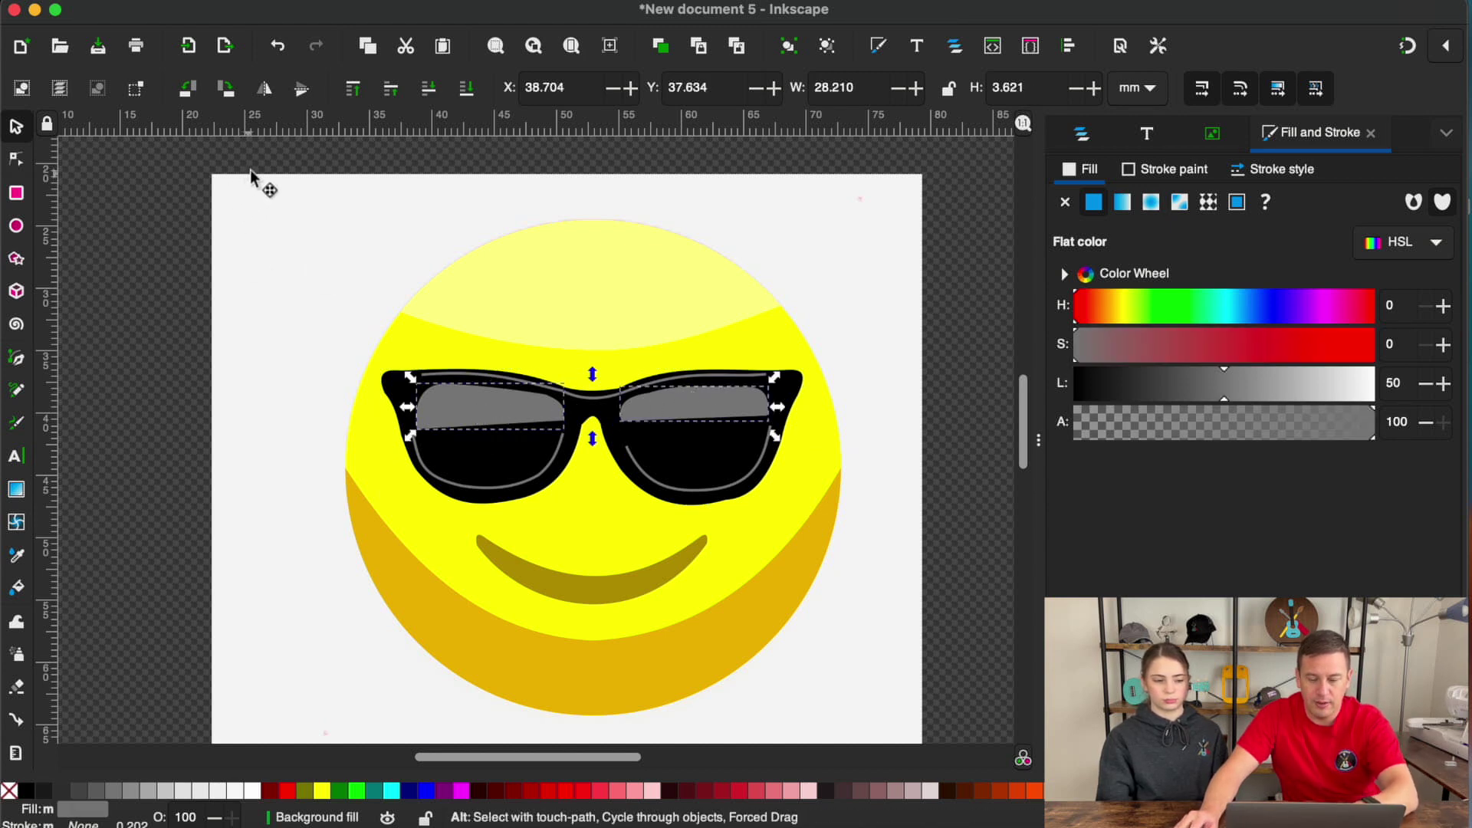
pyautogui.press('super+v')
# - Cut the left and right lens highlights out of the glasses frame with Path Exclusion
pyautogui.click(496, 403)
pyautogui.keyDown('alt'); pyautogui.click(496, 402); pyautogui.keyUp('alt')
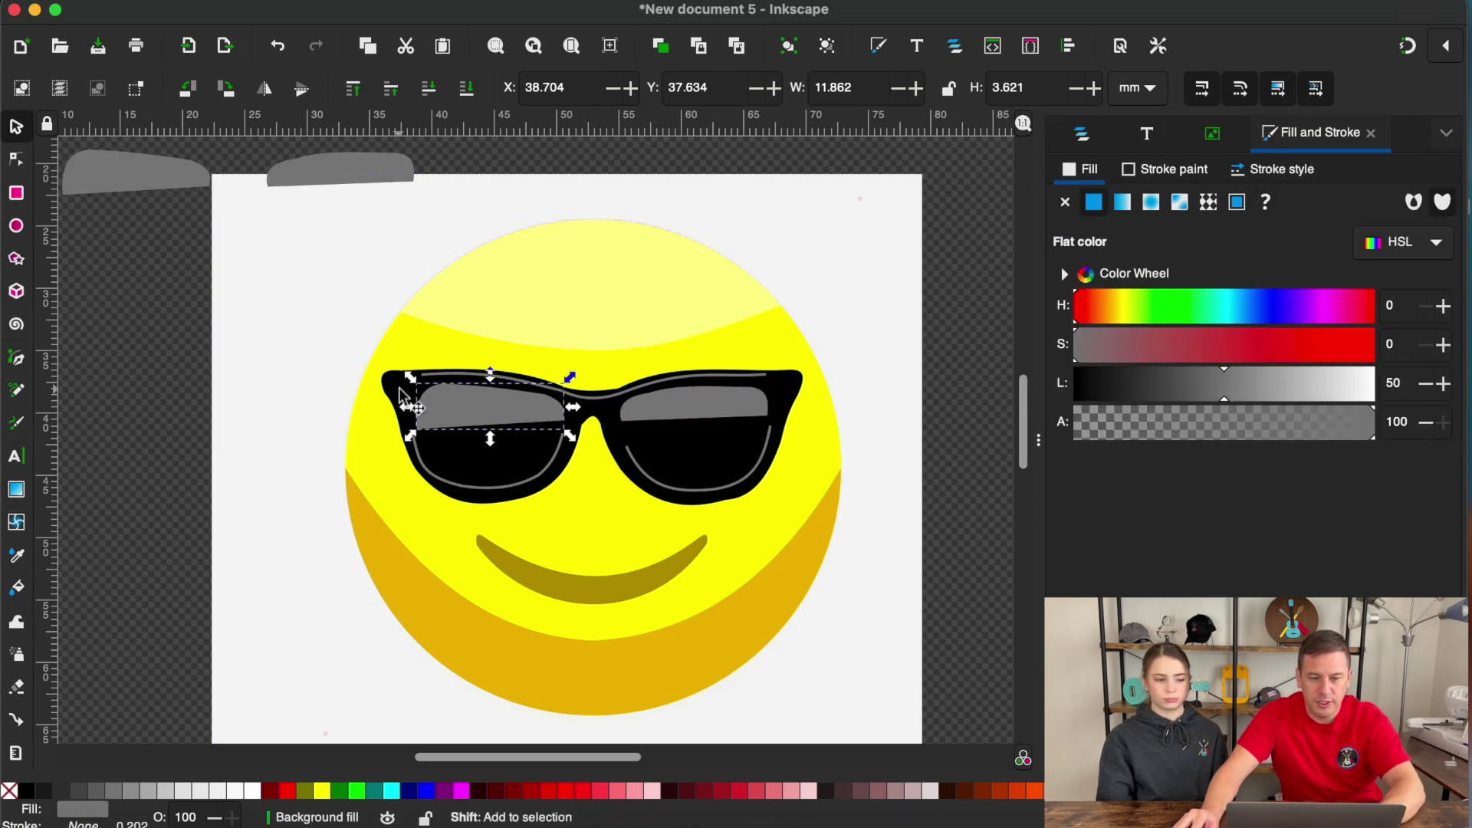
pyautogui.keyDown('shift'); pyautogui.click(404, 398); pyautogui.keyUp('shift')
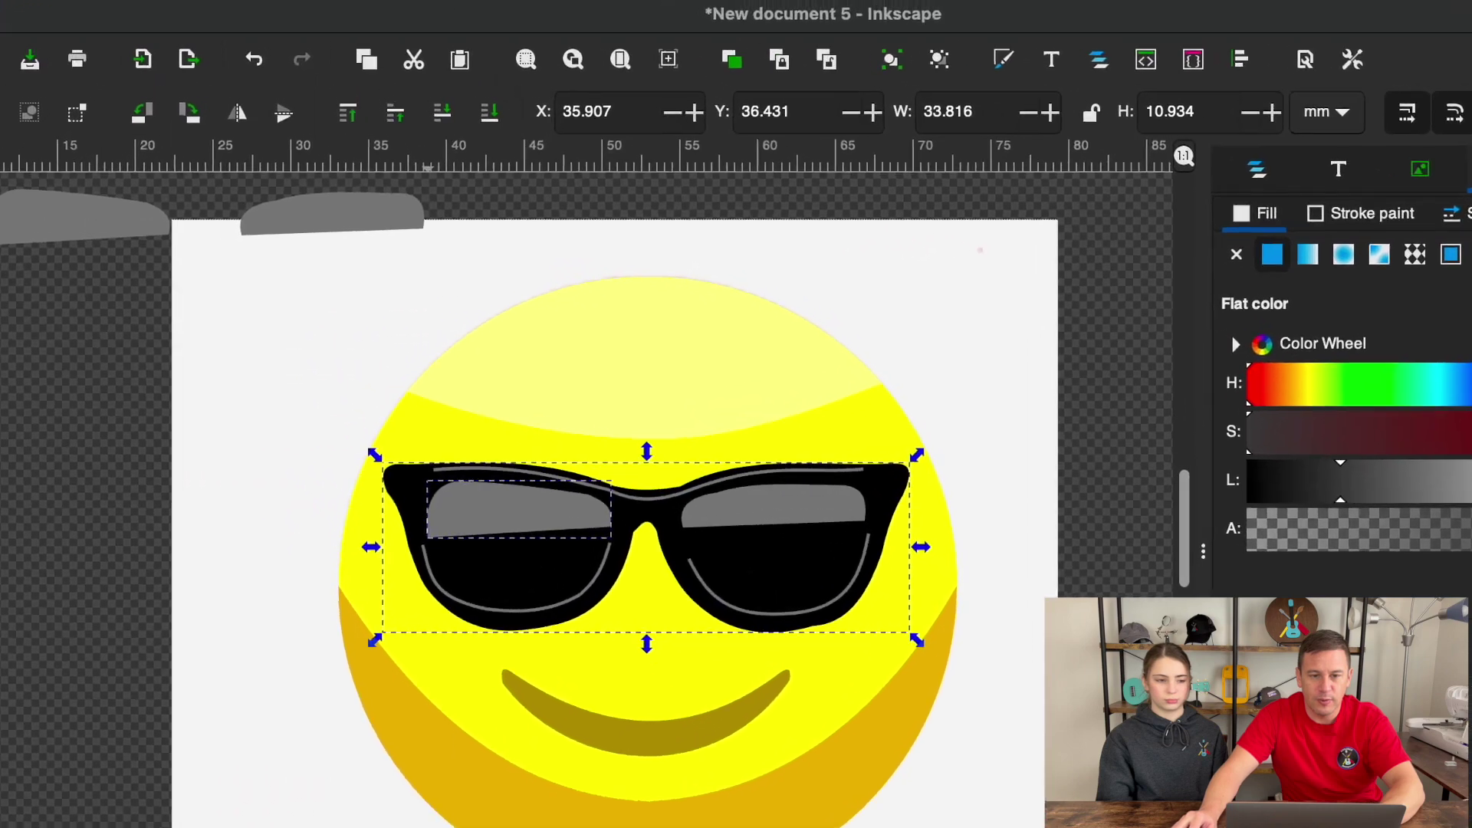
pyautogui.click(394, 3)
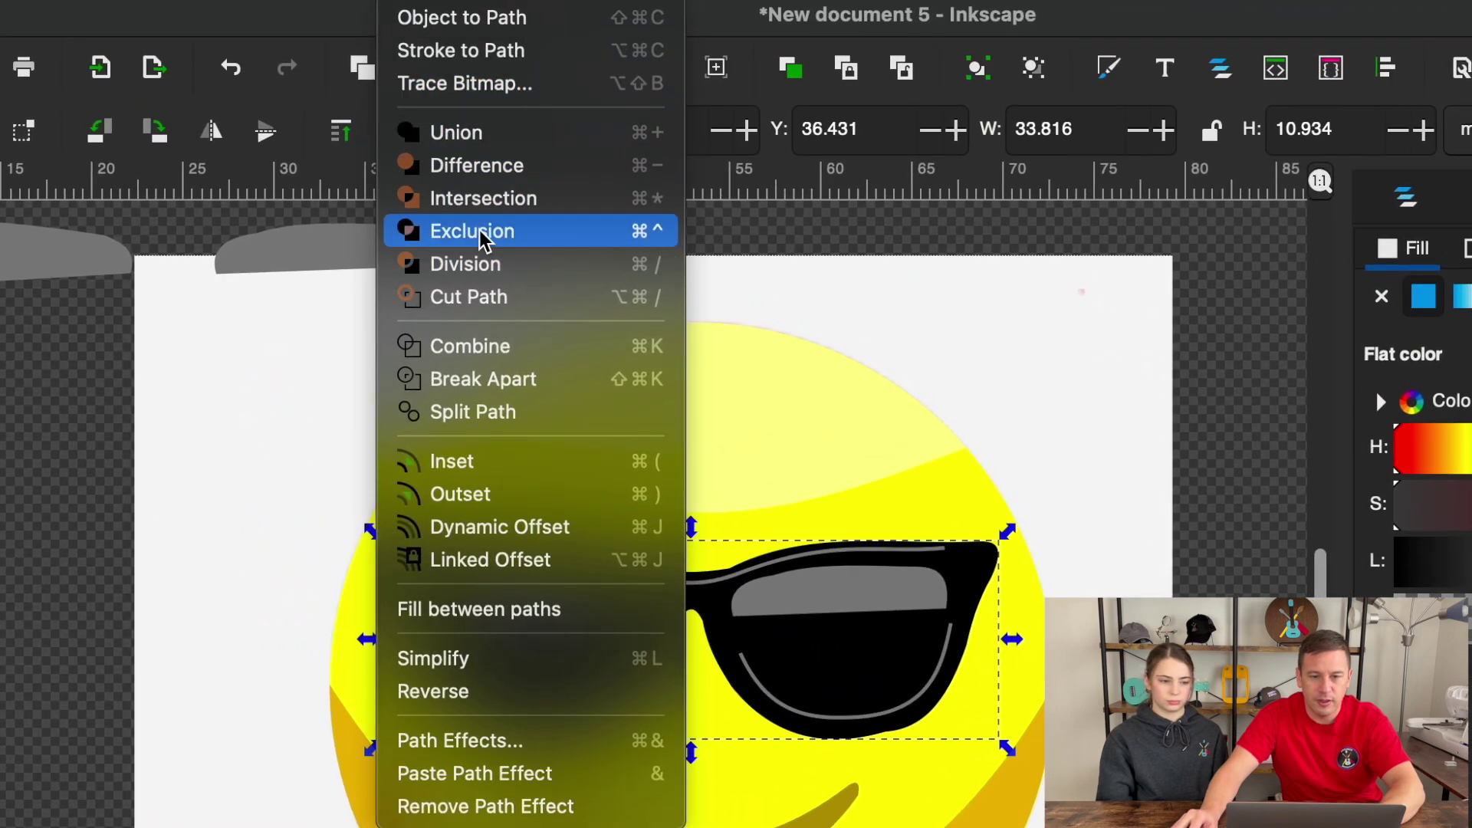
pyautogui.click(482, 240)
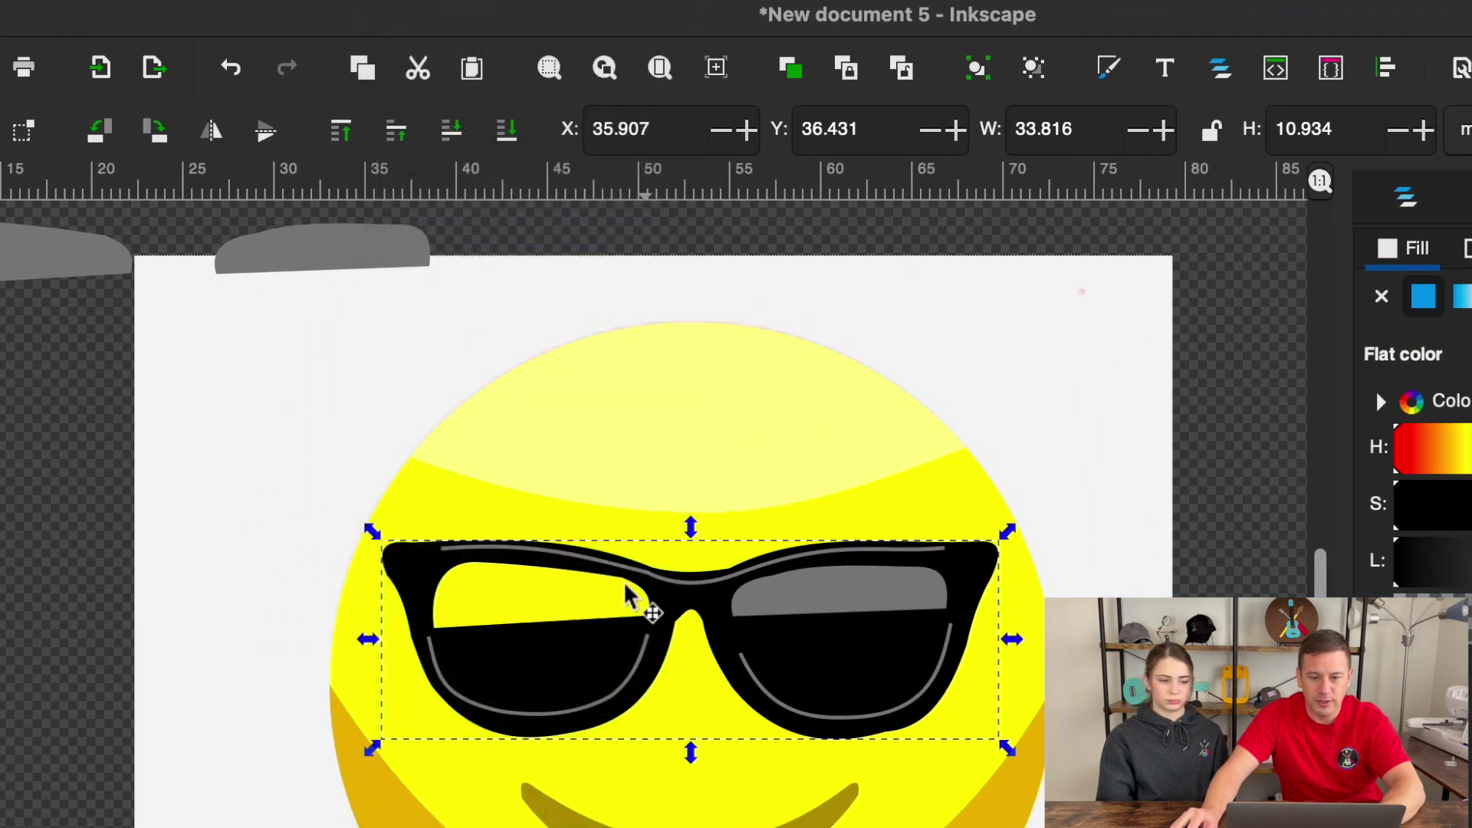
pyautogui.click(839, 604)
pyautogui.moveTo(838, 604); pyautogui.dragTo(914, 679)
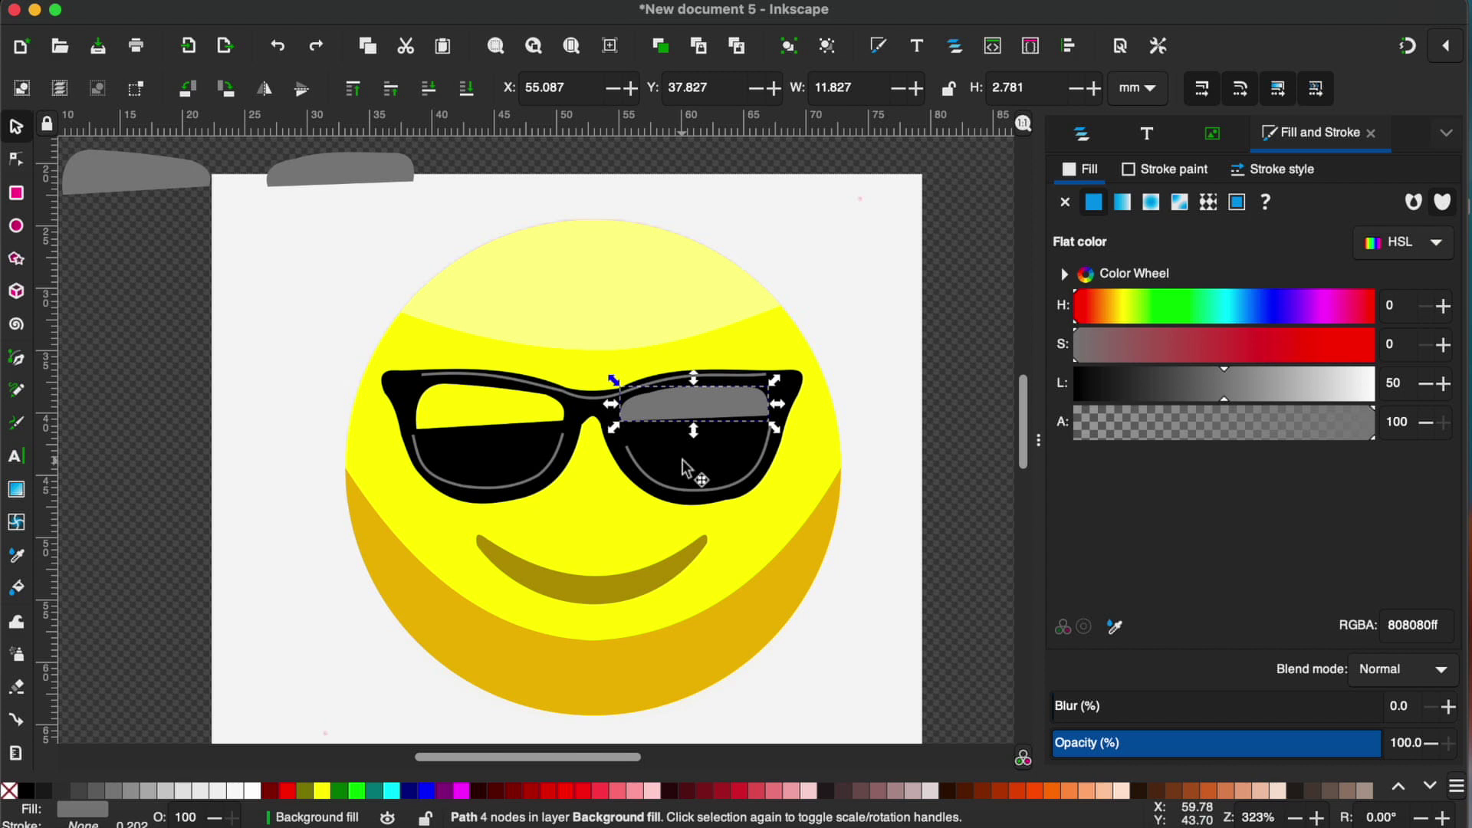
pyautogui.keyDown('shift'); pyautogui.click(835, 681); pyautogui.keyUp('shift')
pyautogui.click(390, 0)
pyautogui.click(444, 157)
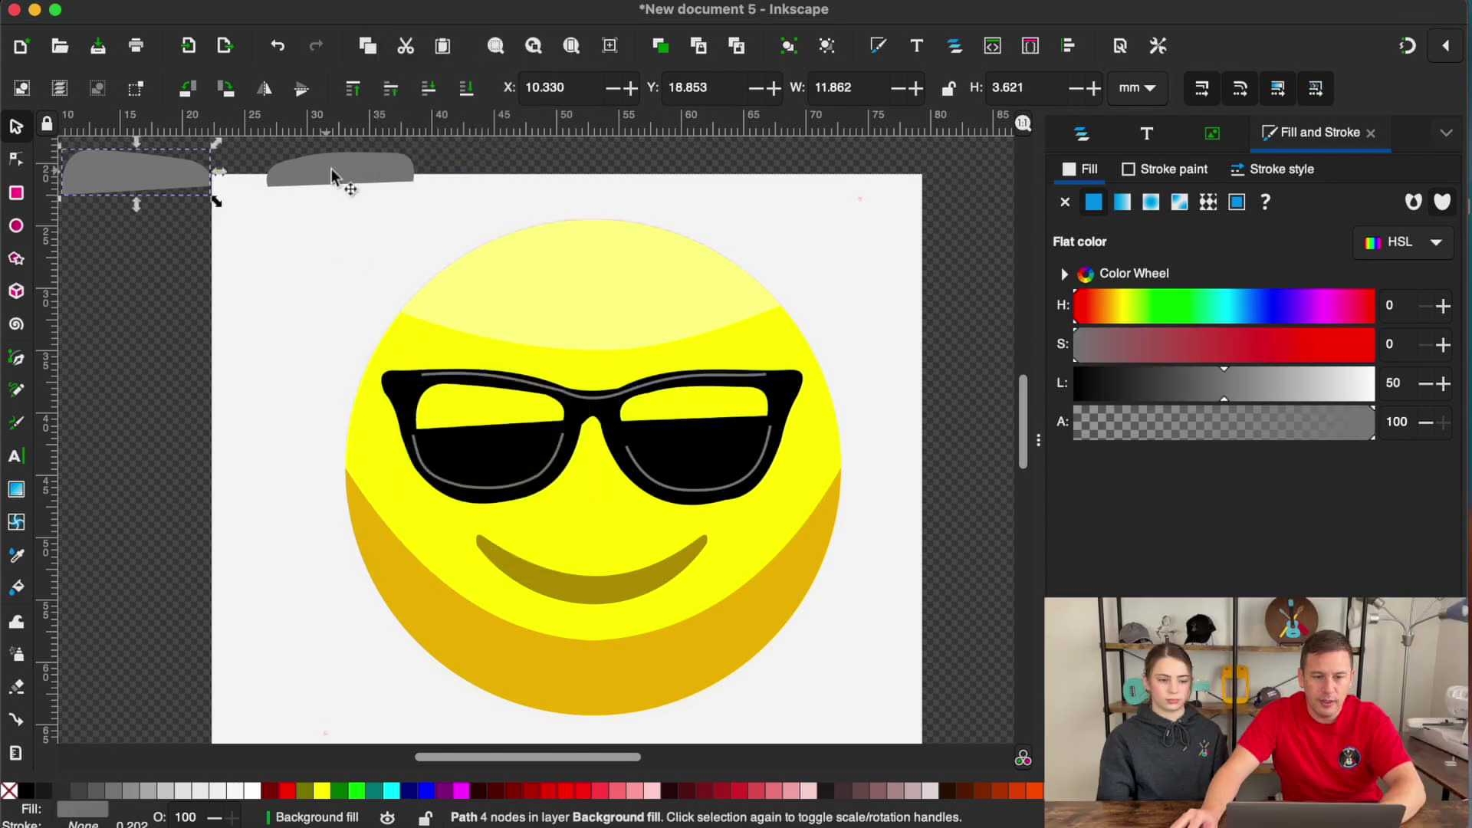
# - Move the two spare grey highlight copies back onto the lenses
pyautogui.keyDown('shift'); pyautogui.click(345, 175); pyautogui.keyUp('shift')
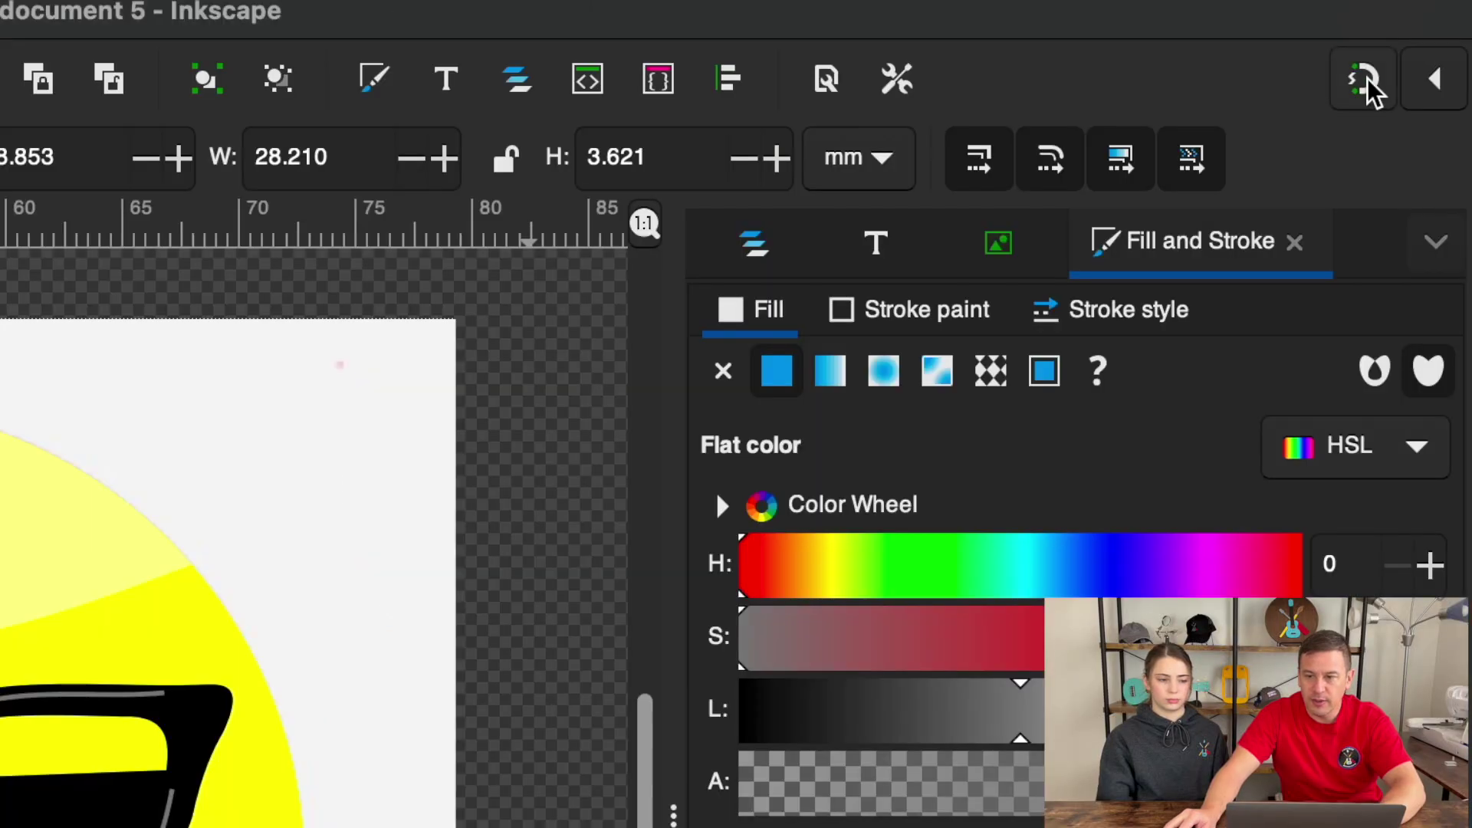
pyautogui.click(1368, 88)
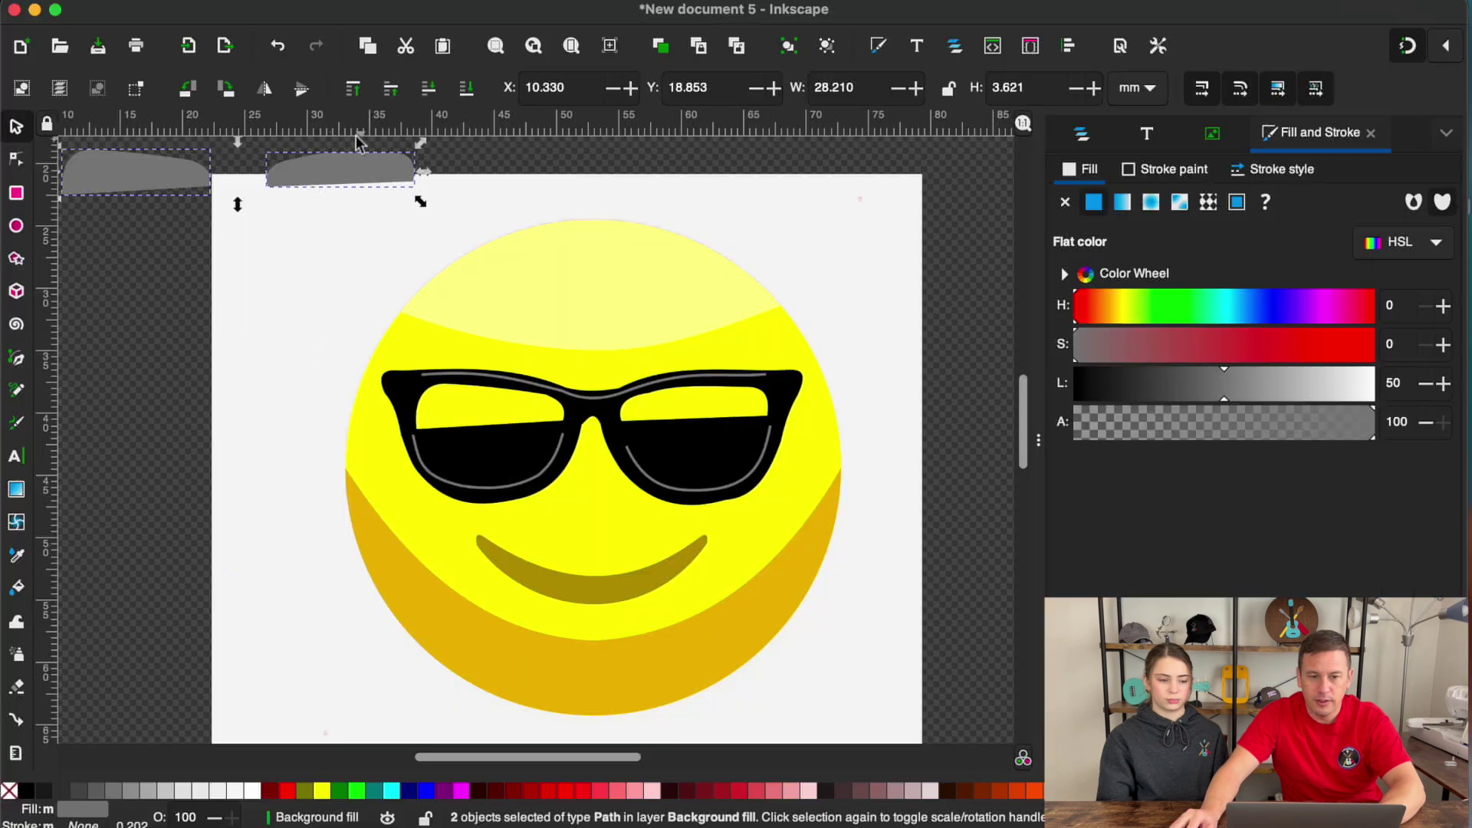
pyautogui.moveTo(361, 179); pyautogui.dragTo(684, 408)
pyautogui.click(892, 442)
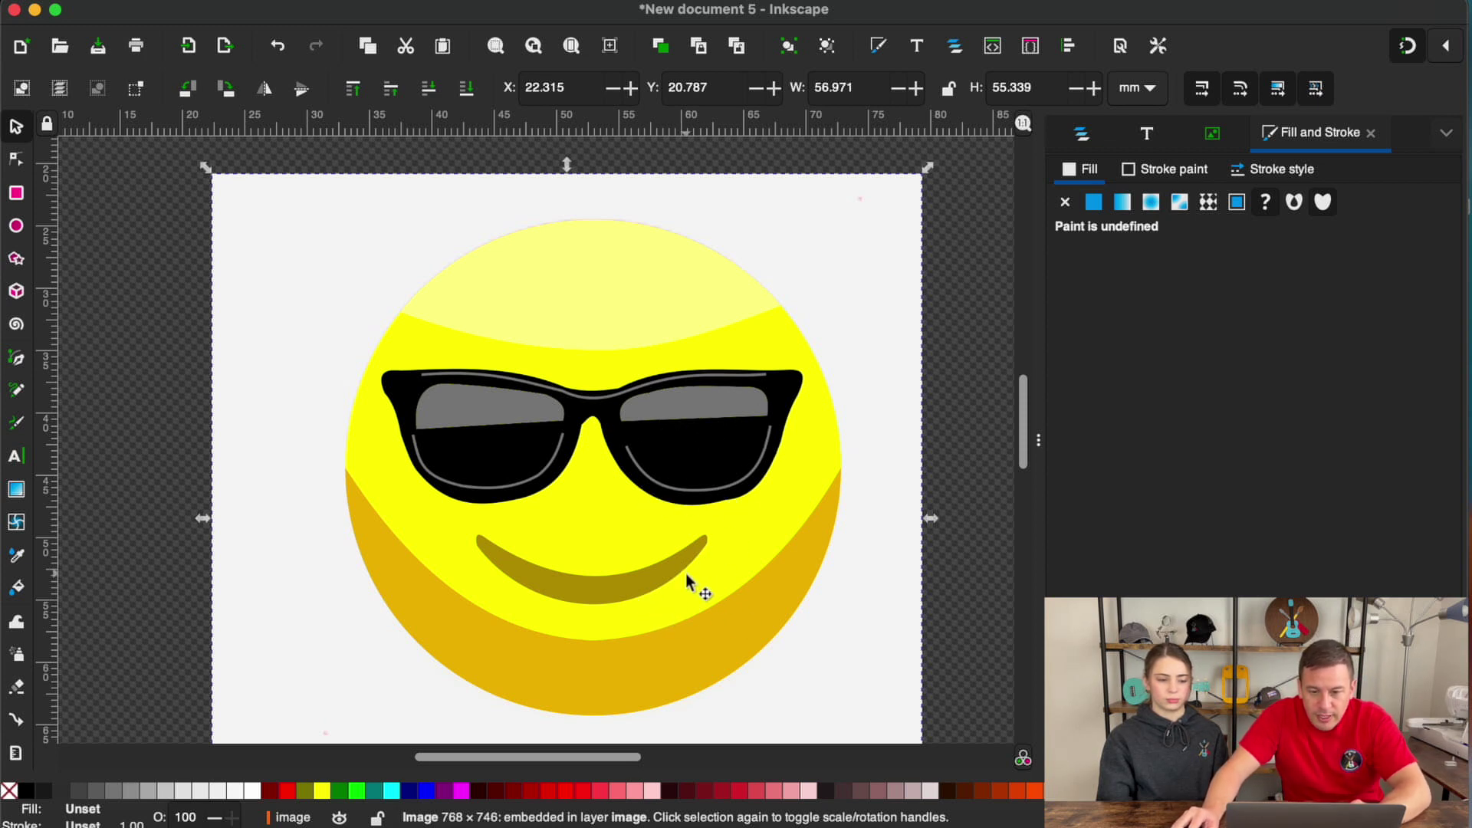
# - Give the selected lens outlines a dotted stroke dash pattern
pyautogui.click(619, 407)
pyautogui.click(633, 599)
pyautogui.click(564, 0)
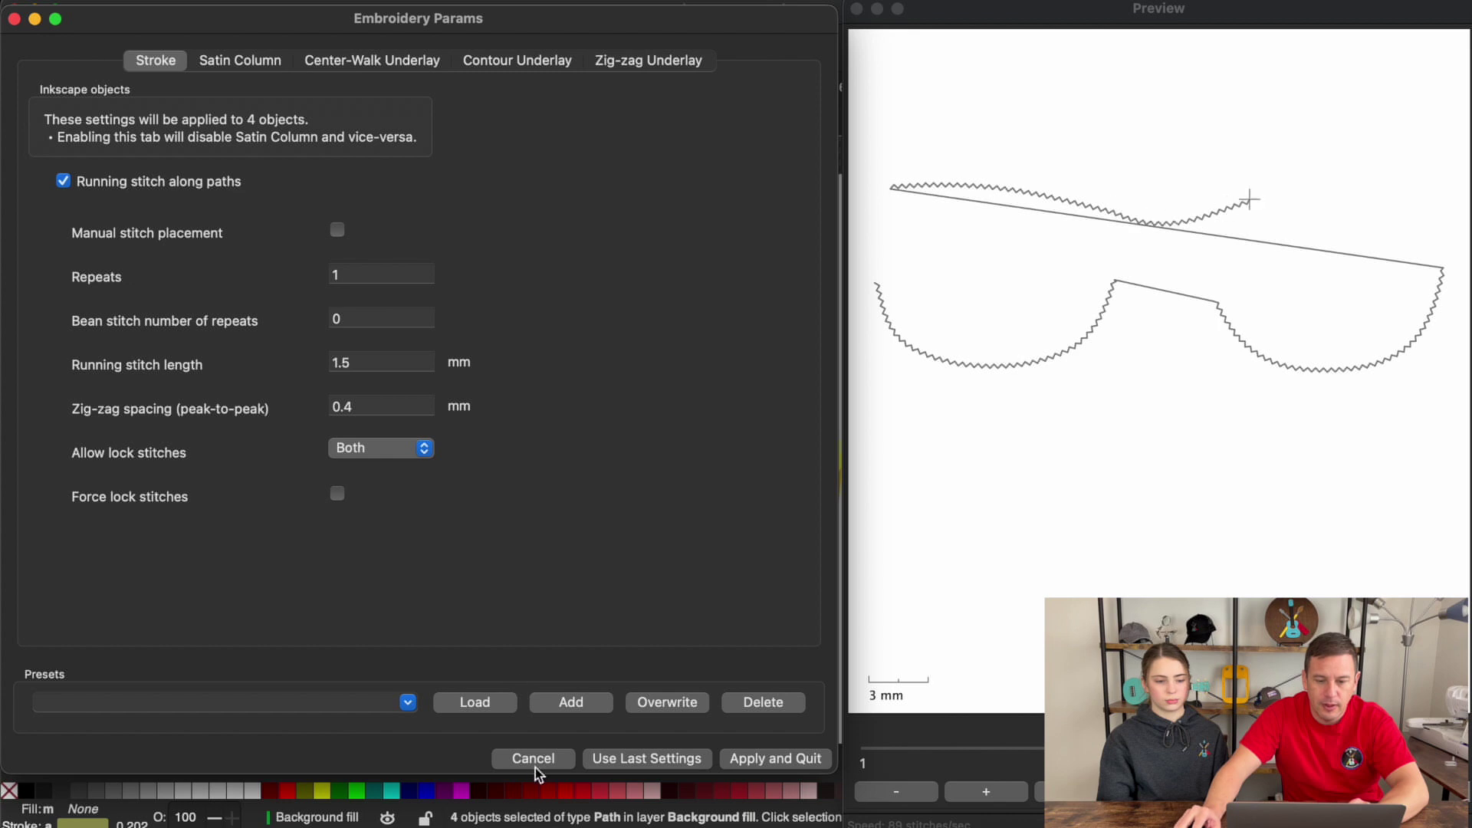
pyautogui.click(534, 762)
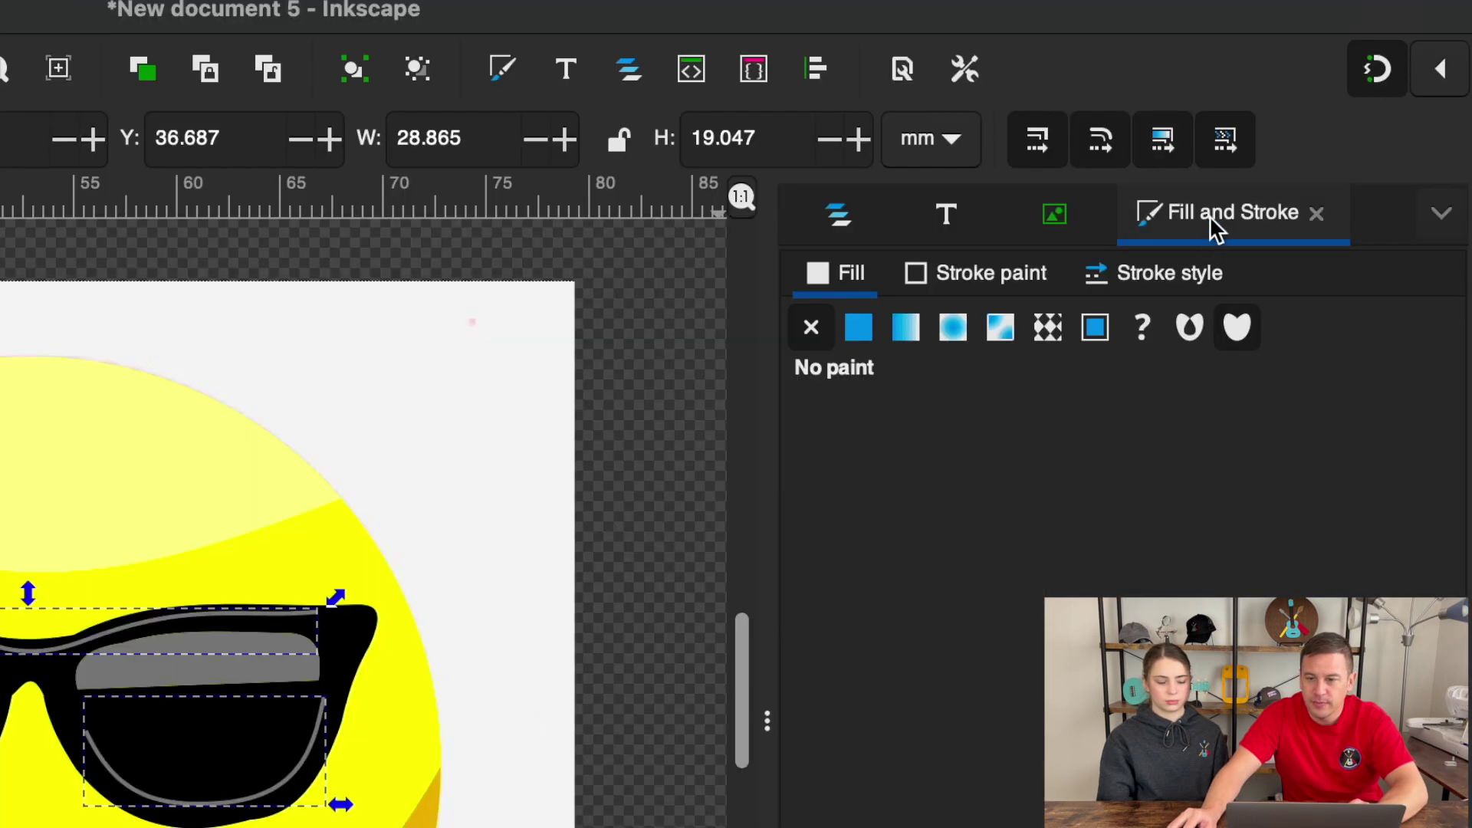
pyautogui.click(1315, 136)
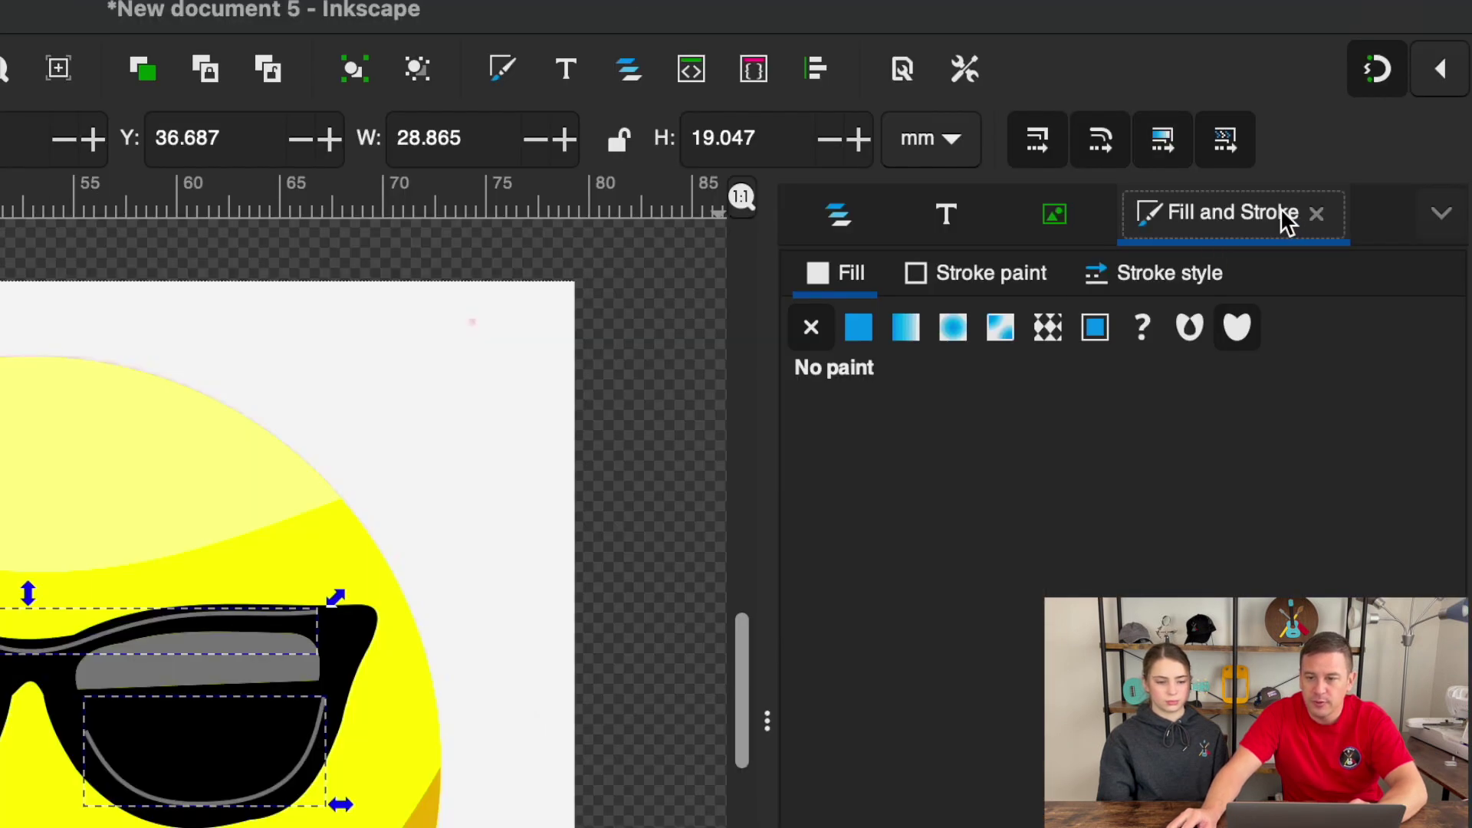
pyautogui.click(1161, 274)
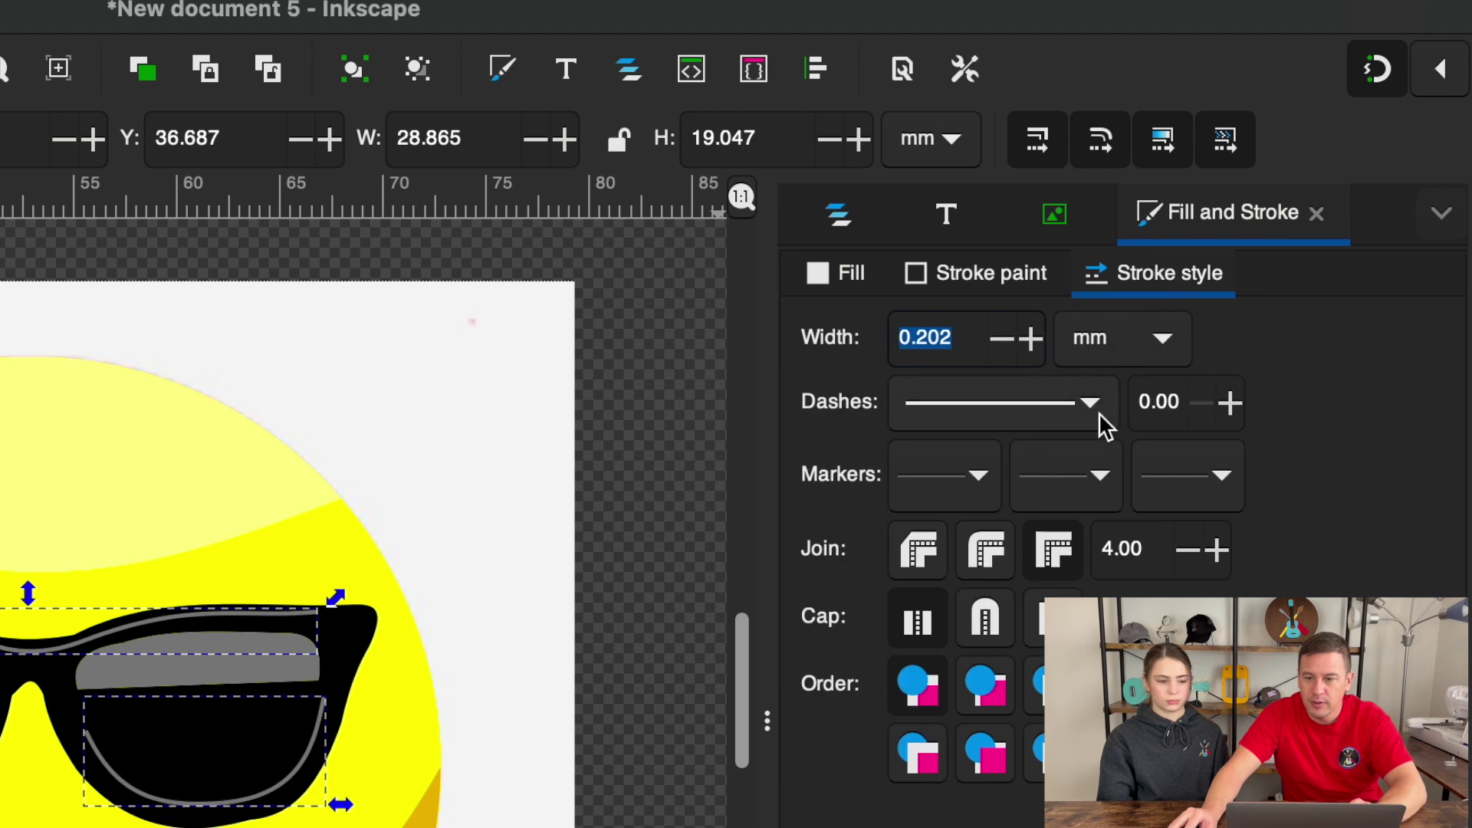
pyautogui.click(1098, 412)
pyautogui.click(1018, 498)
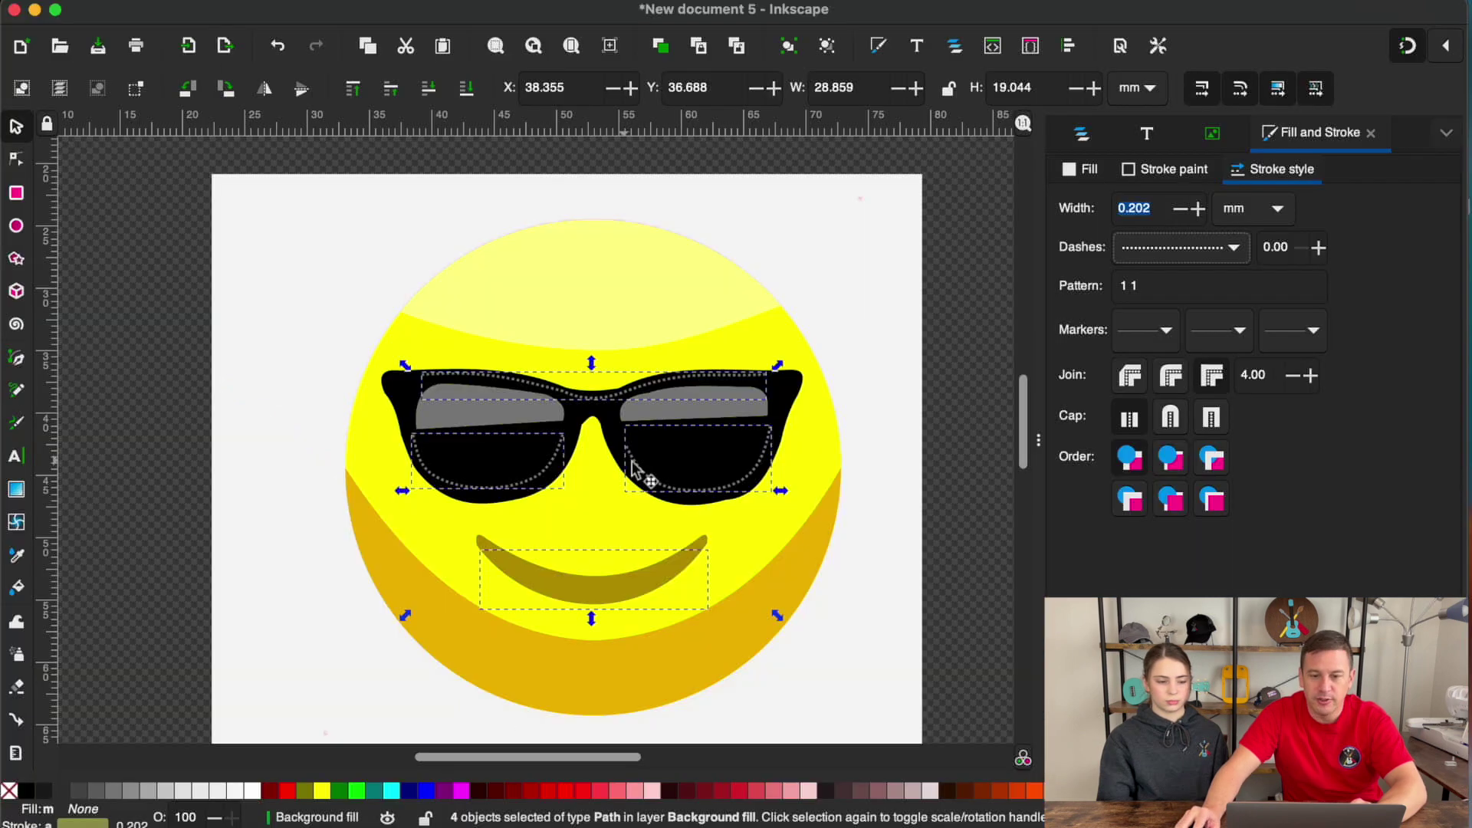
# - Set the outlines' Ink/Stitch bean stitch repeats to 1 and apply
pyautogui.click(552, 0)
pyautogui.moveTo(608, 240)
pyautogui.click(848, 361)
pyautogui.doubleClick(322, 298)
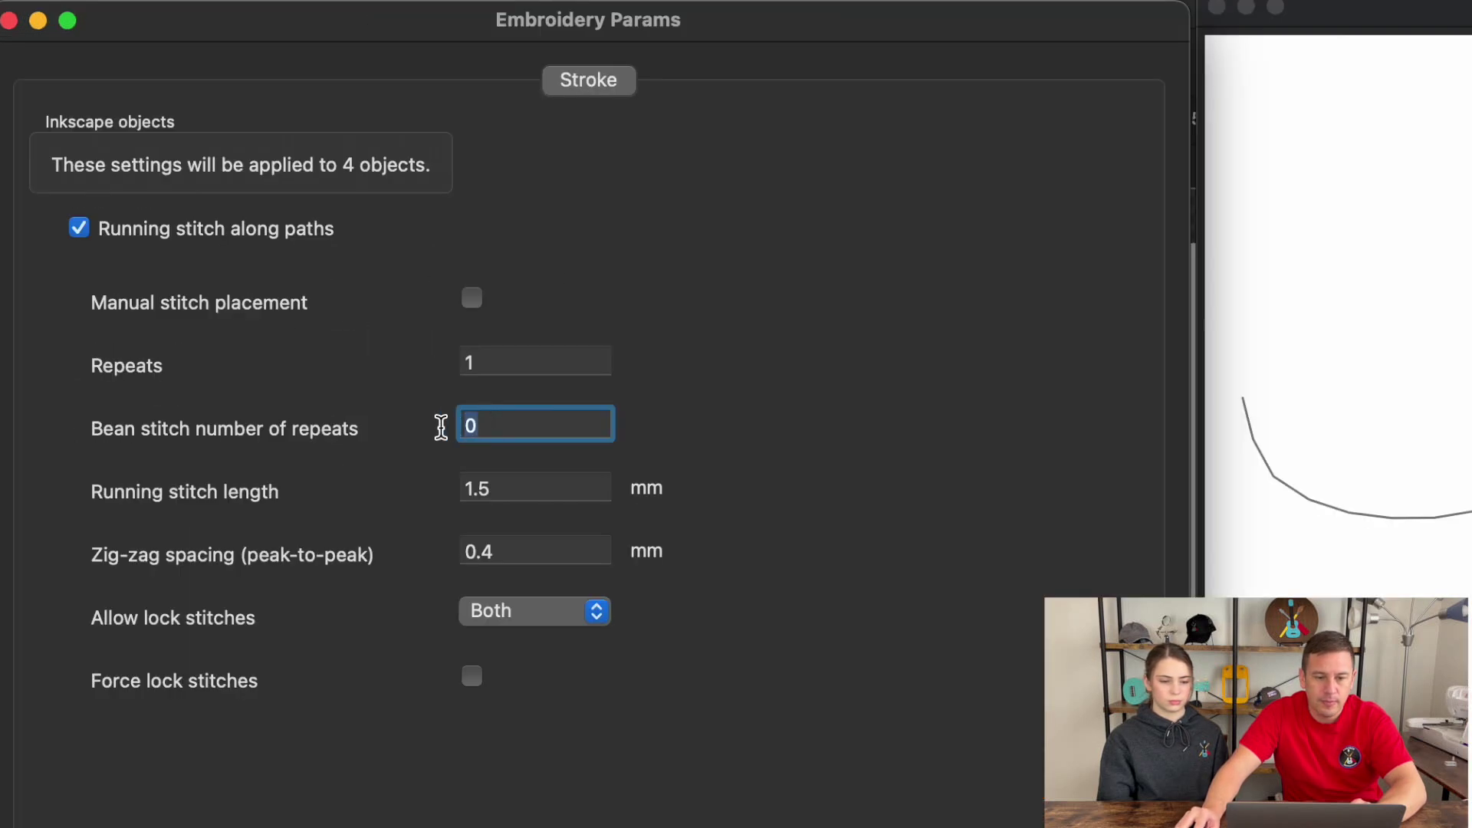
pyautogui.write('1')
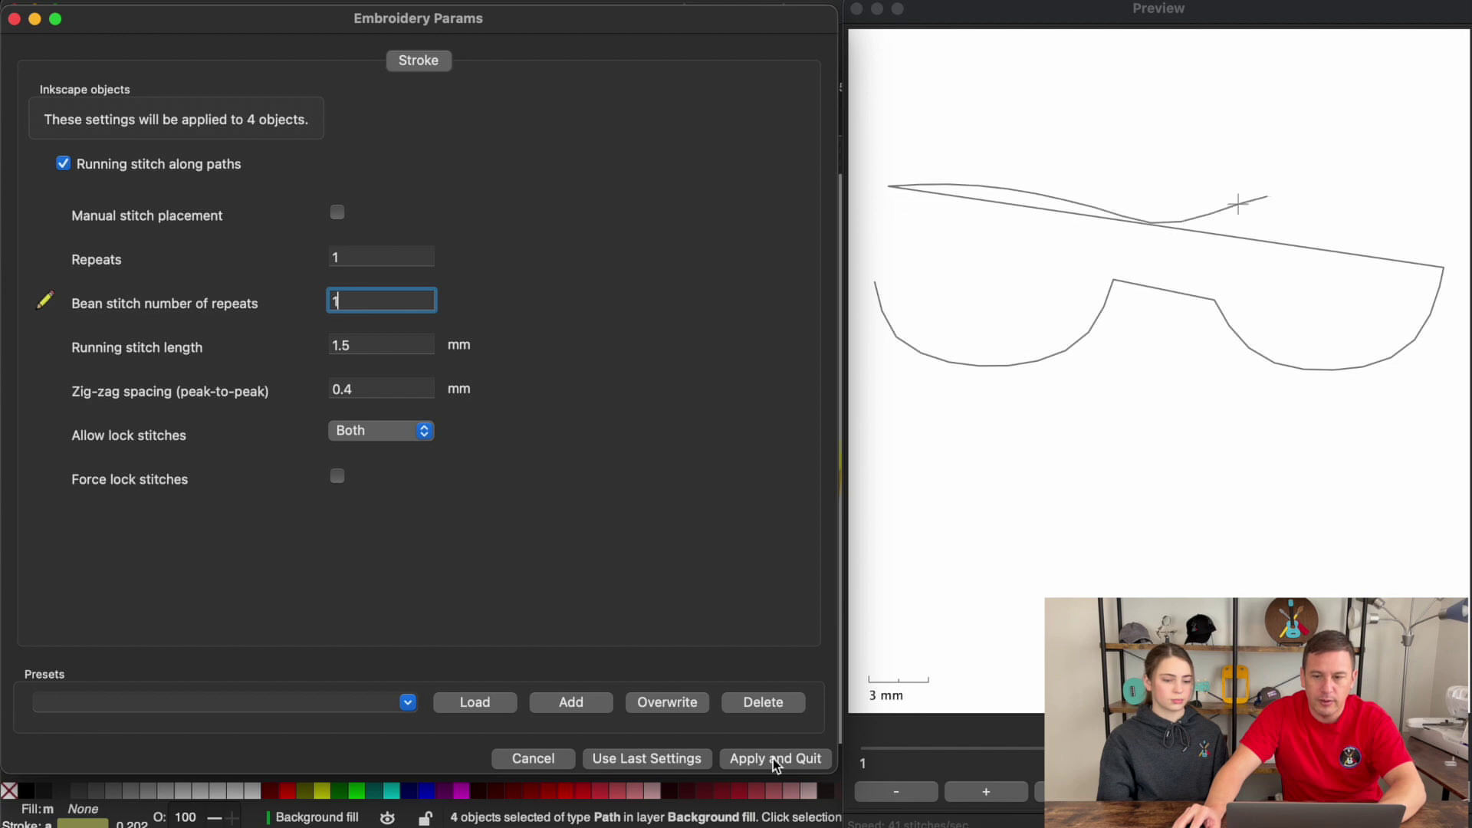
pyautogui.click(774, 759)
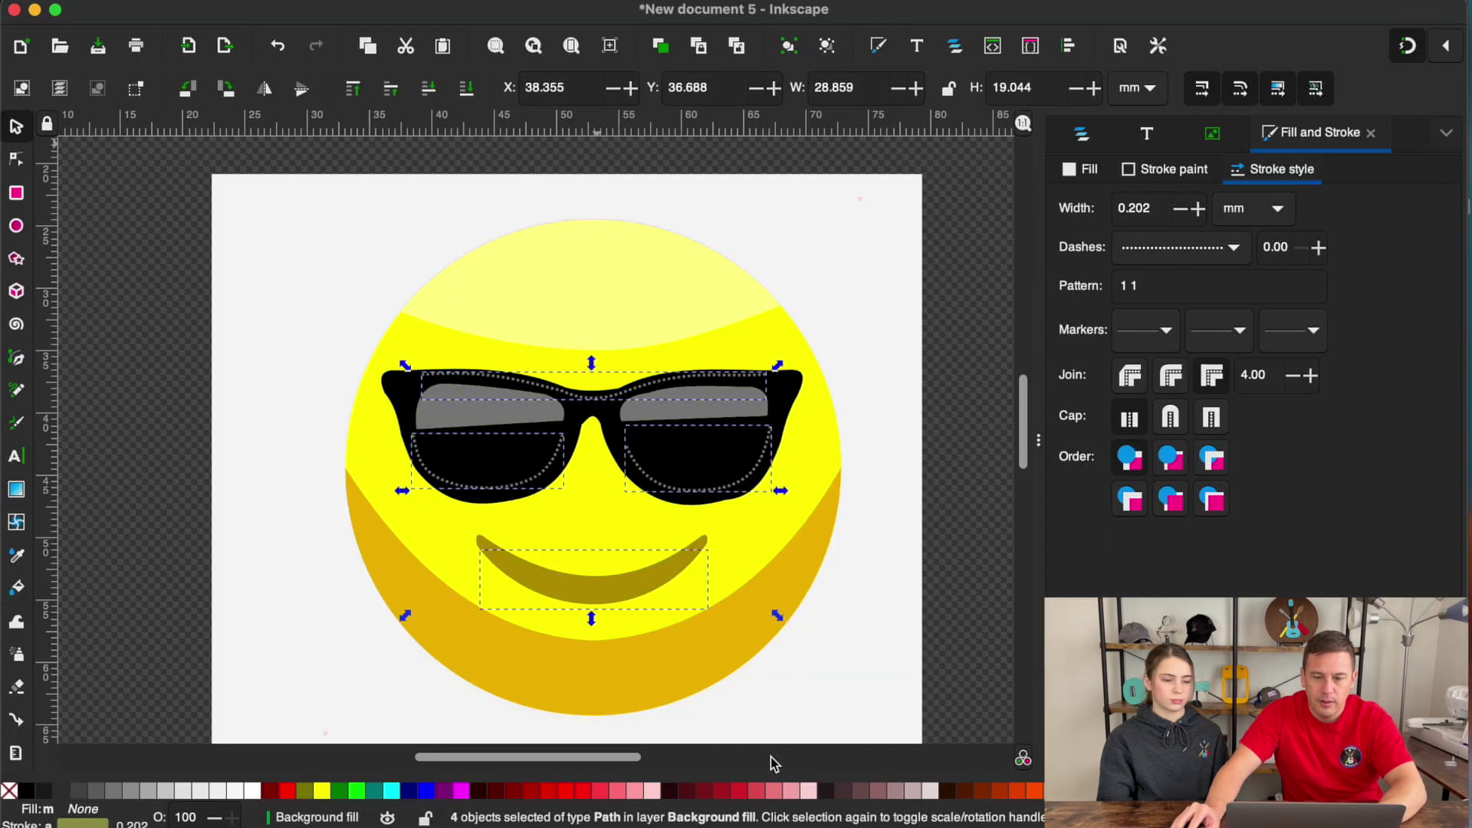
# - Make the Stroke layer visible so the brown outline ring shows around the face
pyautogui.click(870, 607)
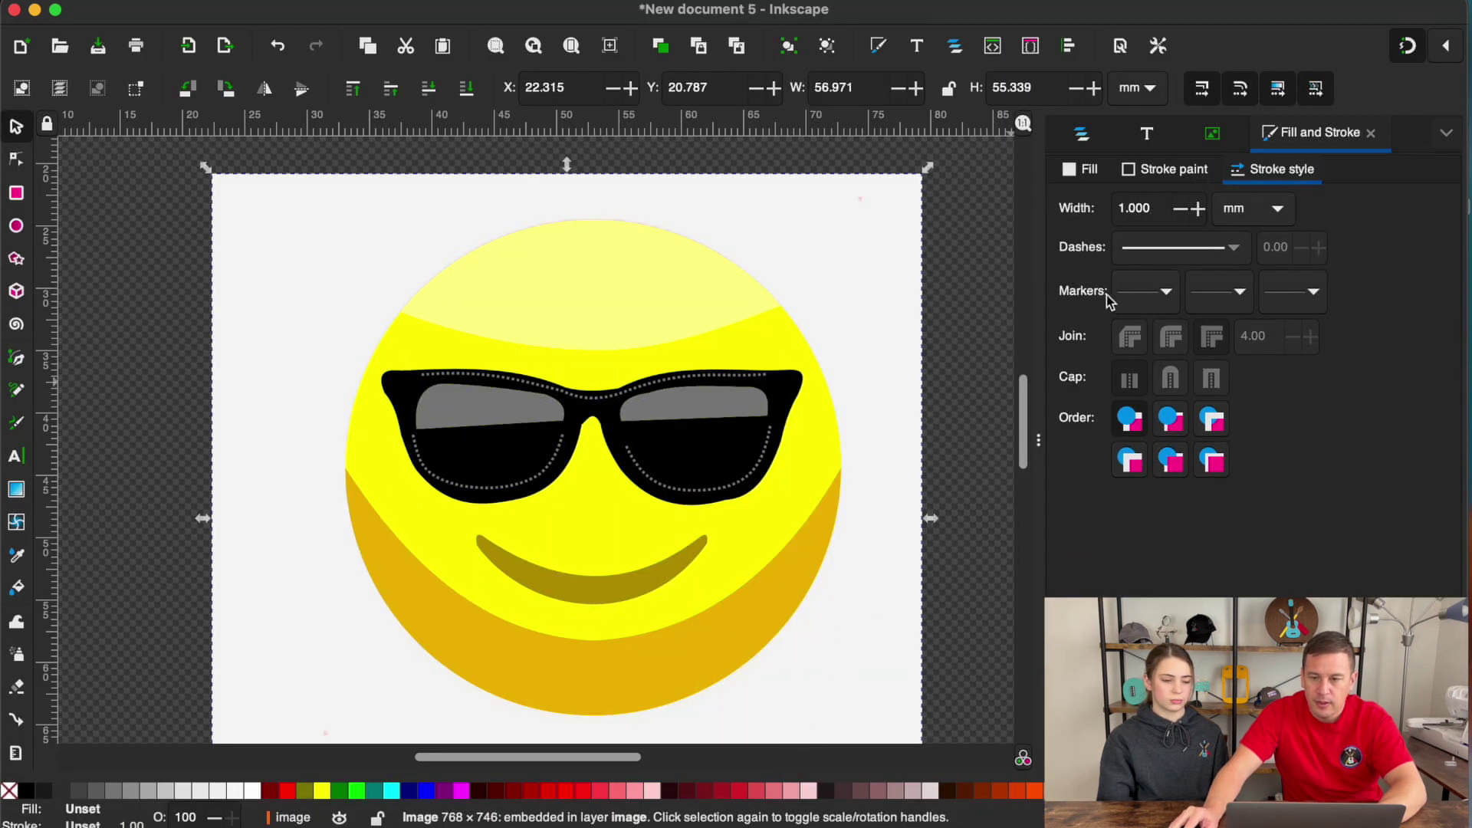
pyautogui.click(1082, 133)
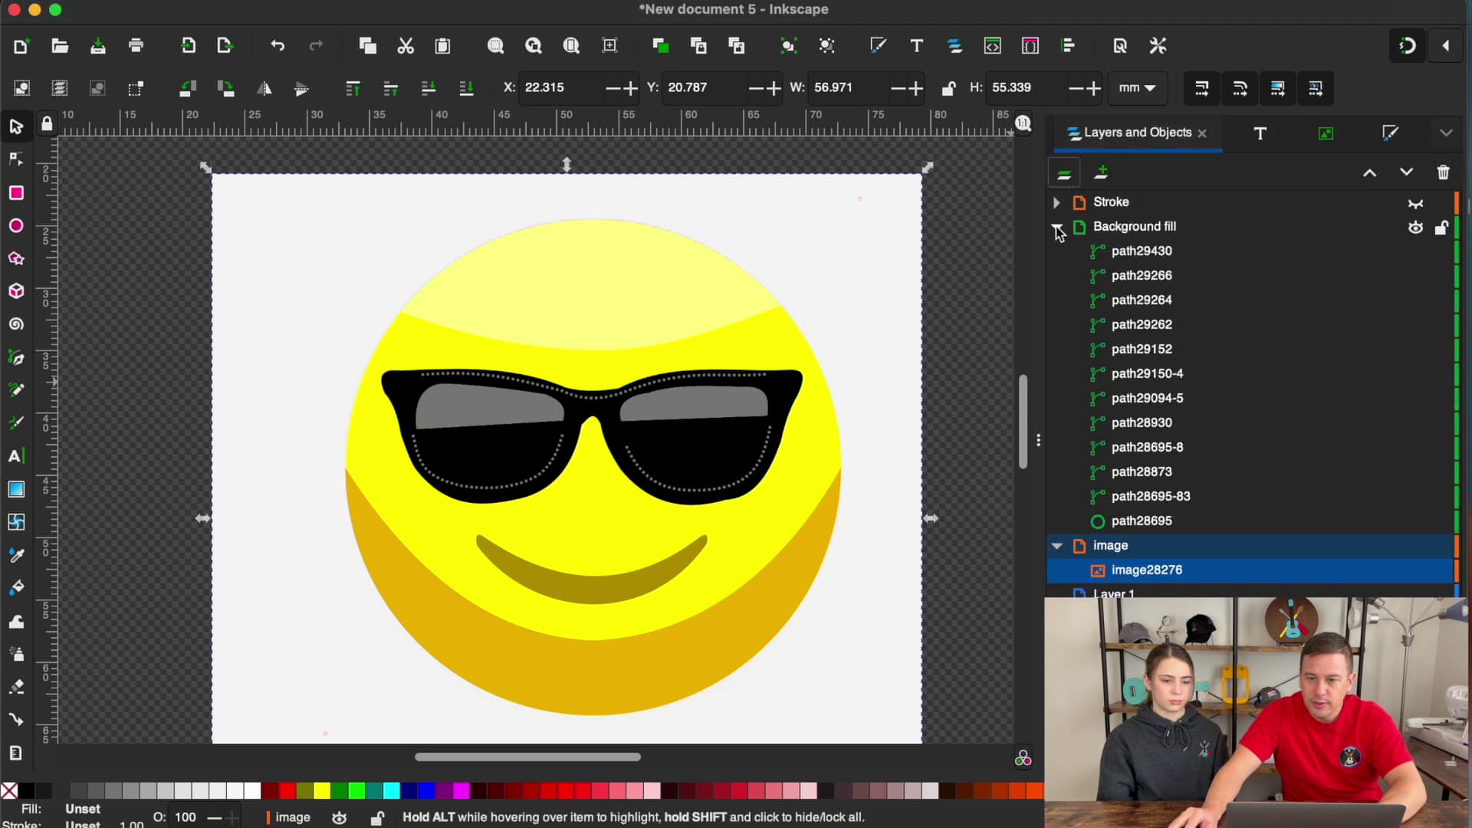
pyautogui.click(1057, 227)
pyautogui.click(1056, 251)
pyautogui.click(1416, 203)
pyautogui.click(848, 437)
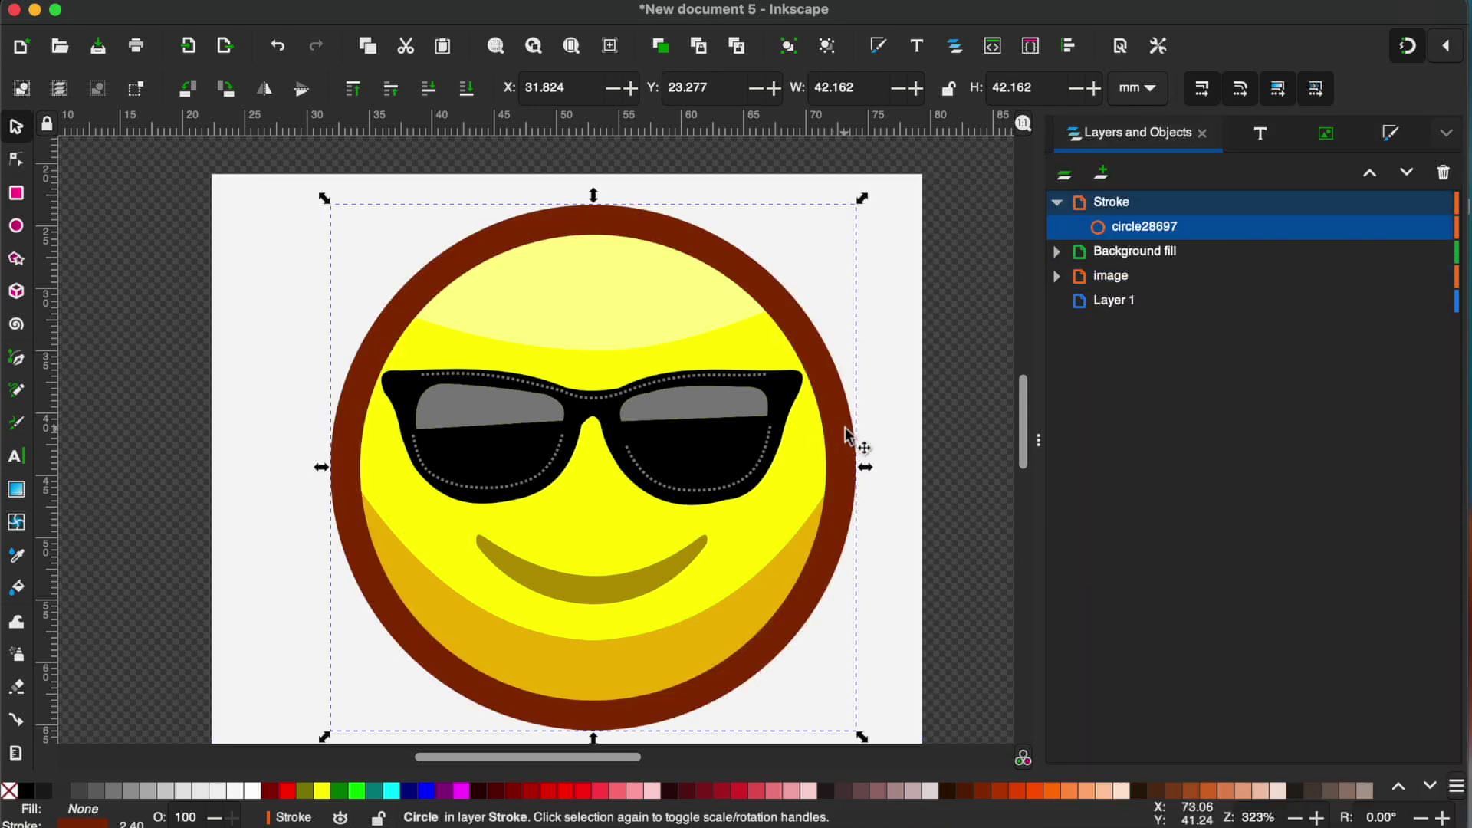
pyautogui.click(1038, 792)
pyautogui.hotkey('ctrl', 'z')
pyautogui.click(684, 678)
pyautogui.click(803, 606)
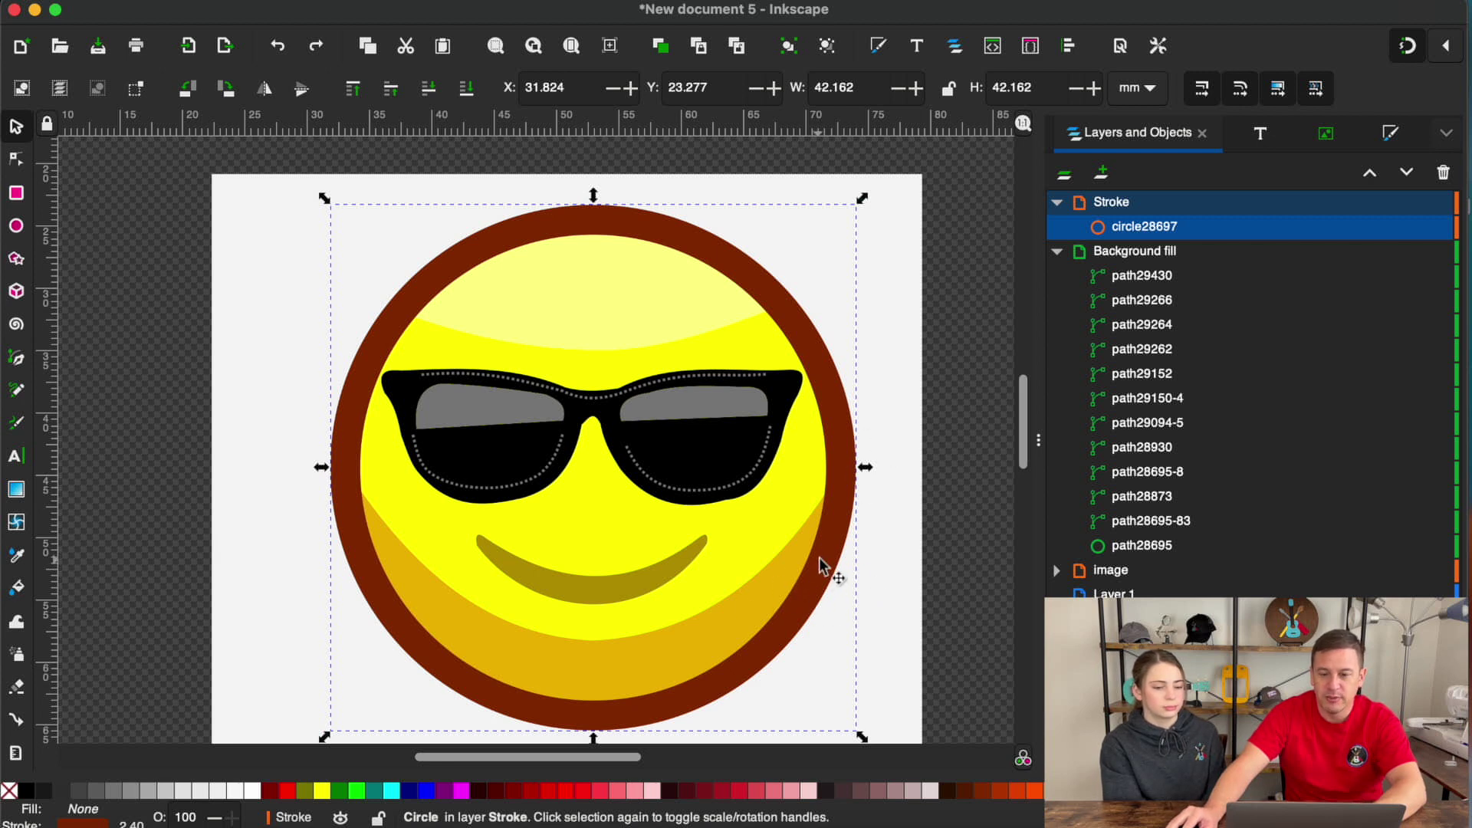
# - Delete the stray orange circle lying off the page
pyautogui.scroll(-3, 911, 618)
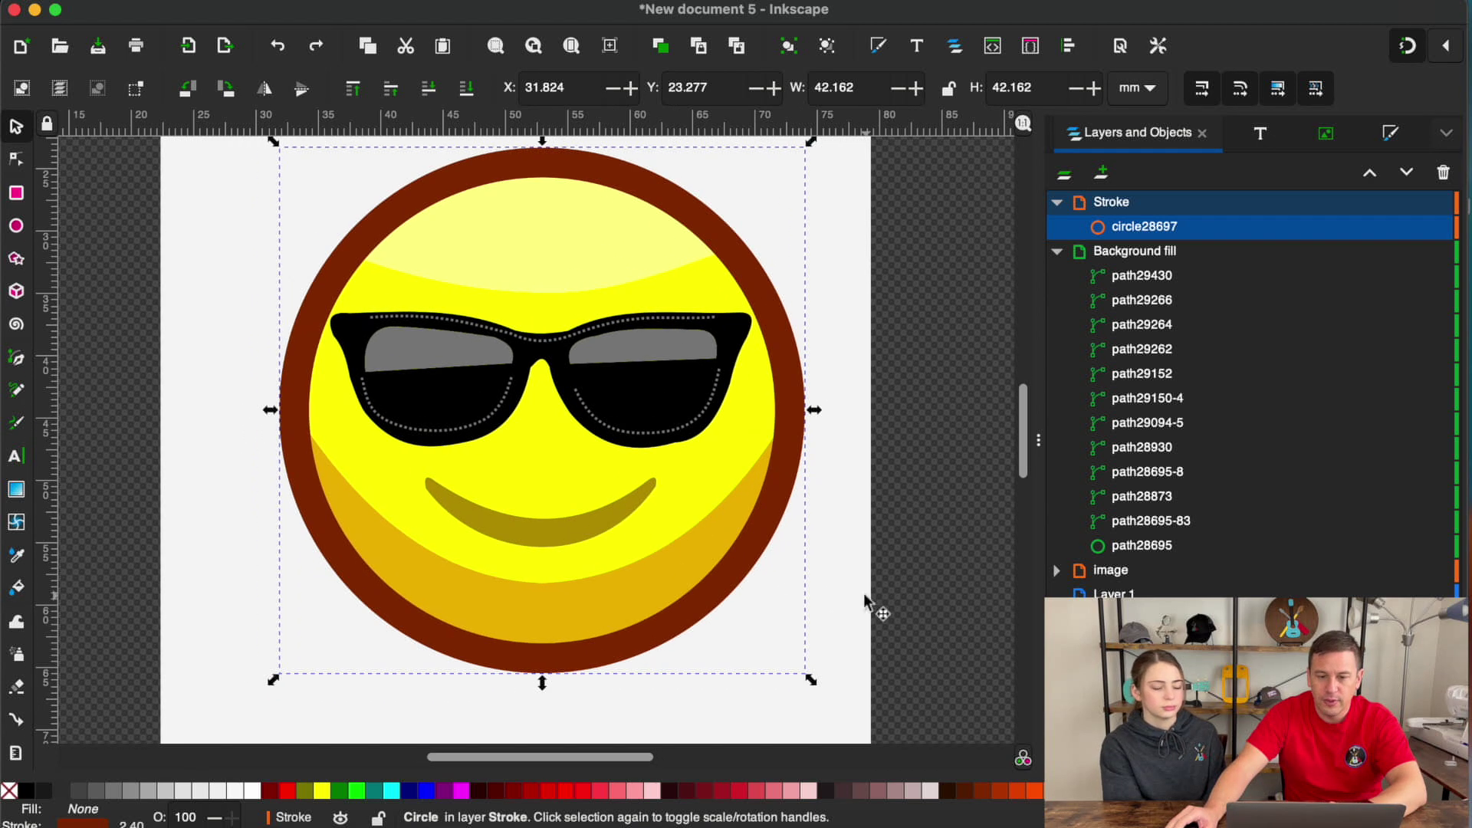
pyautogui.keyDown('ctrl'); pyautogui.scroll(-3, 683, 605); pyautogui.keyUp('ctrl')
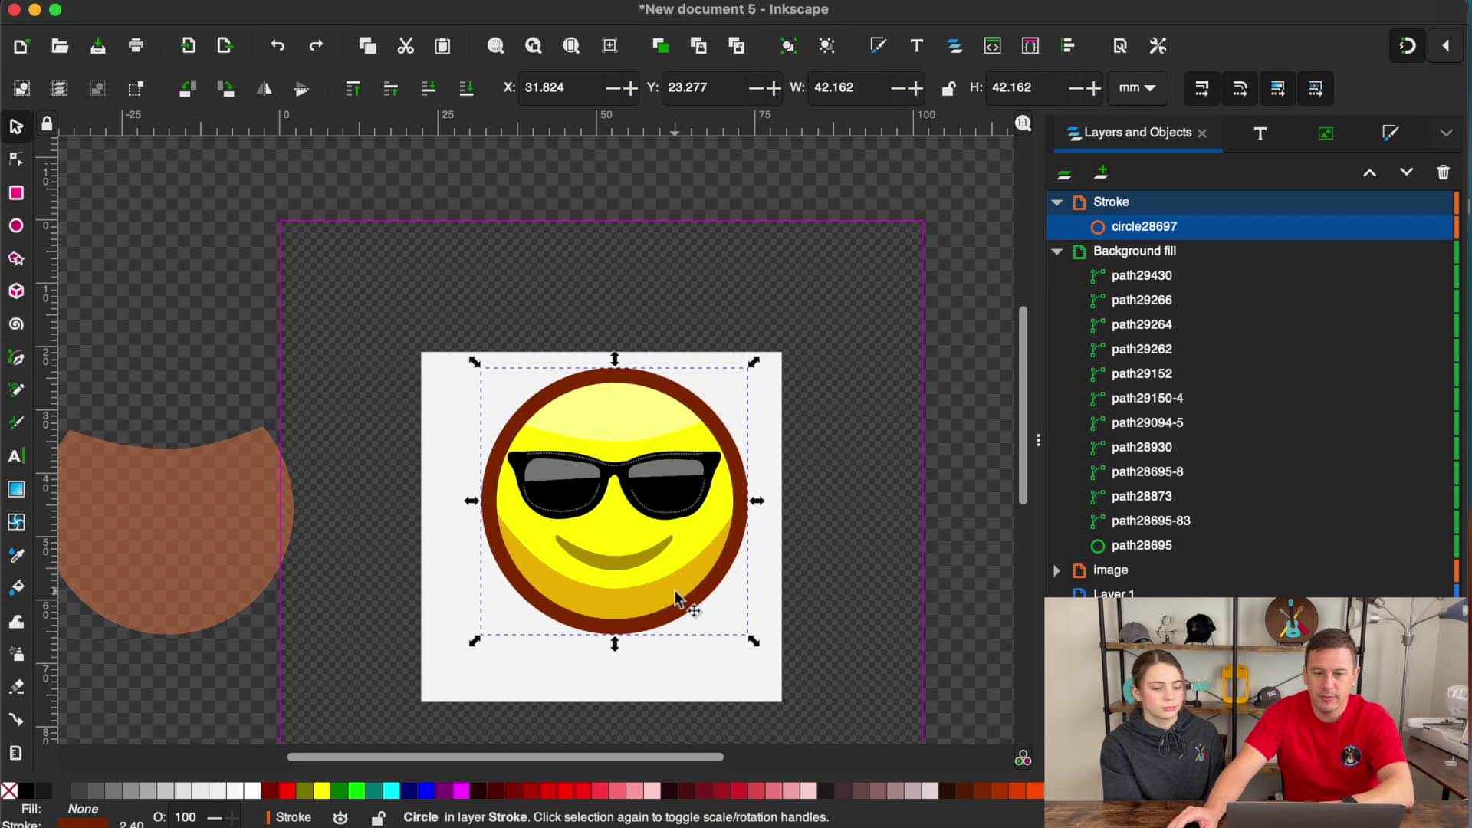
pyautogui.click(161, 489)
pyautogui.press('Delete')
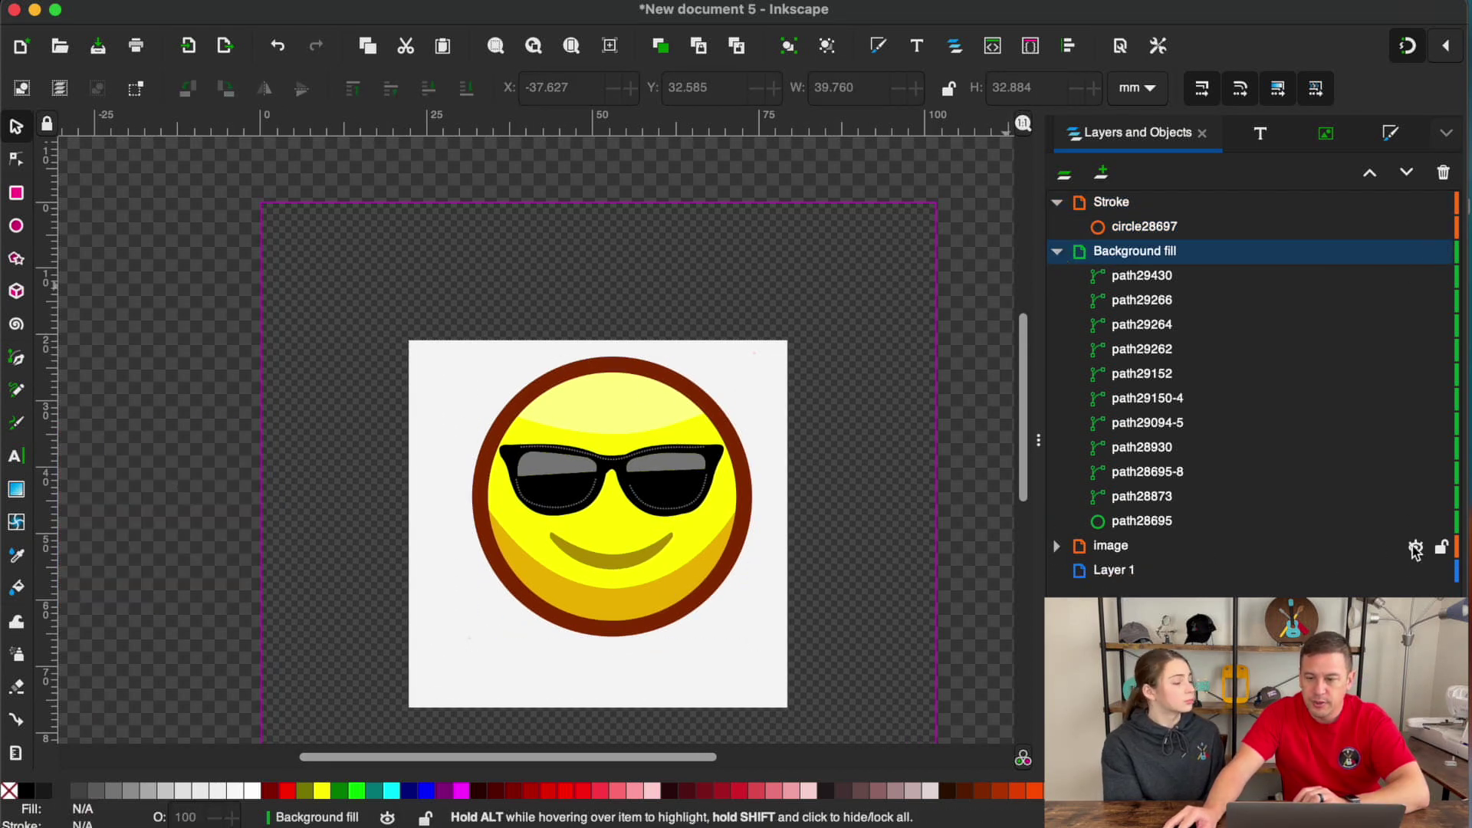
# - Hide the reference image layer, select every emoji part and launch the stitch simulator
pyautogui.click(1415, 549)
pyautogui.moveTo(445, 329); pyautogui.dragTo(794, 640)
pyautogui.click(566, 3)
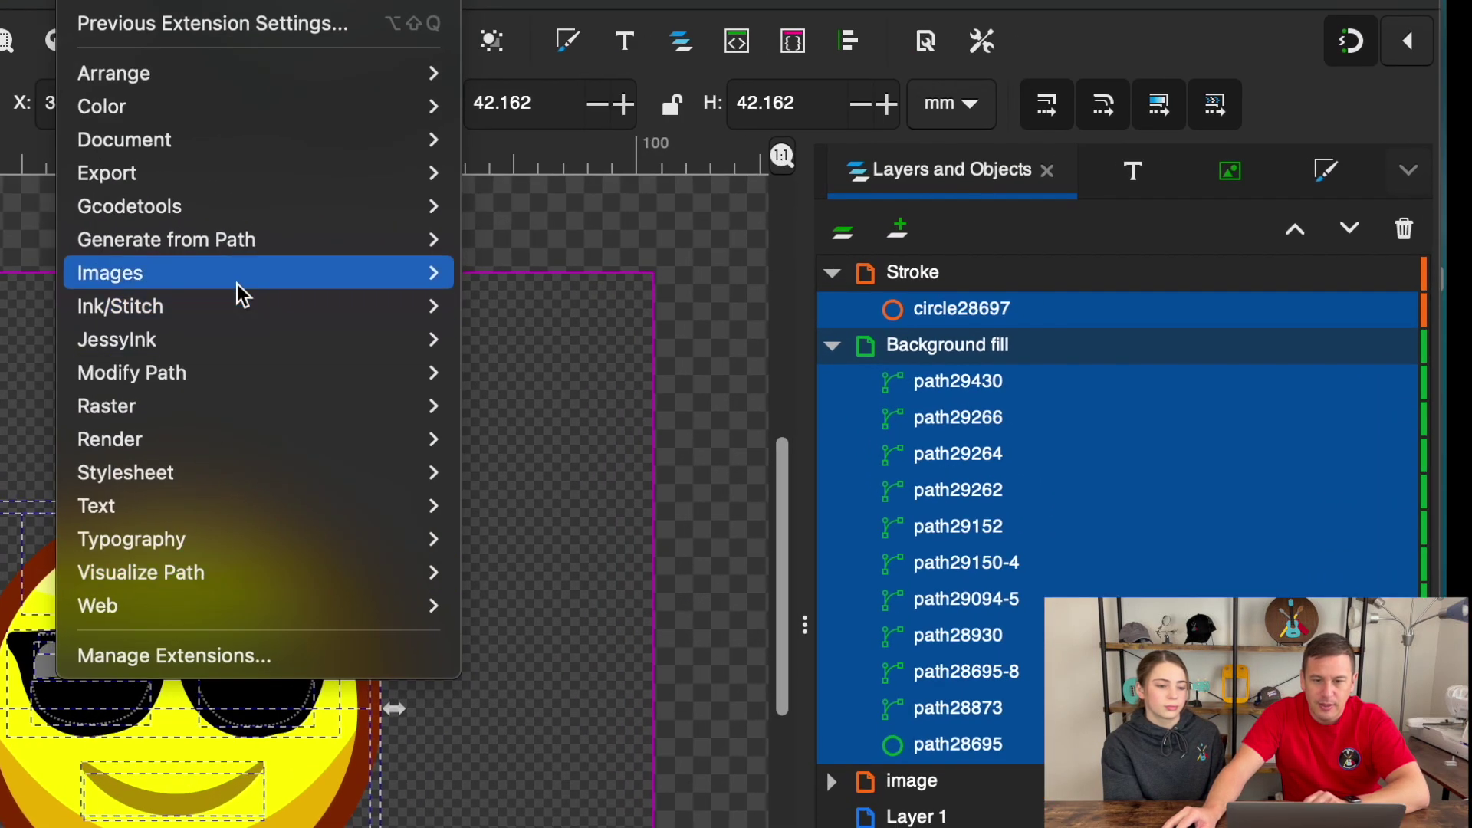
pyautogui.moveTo(246, 310)
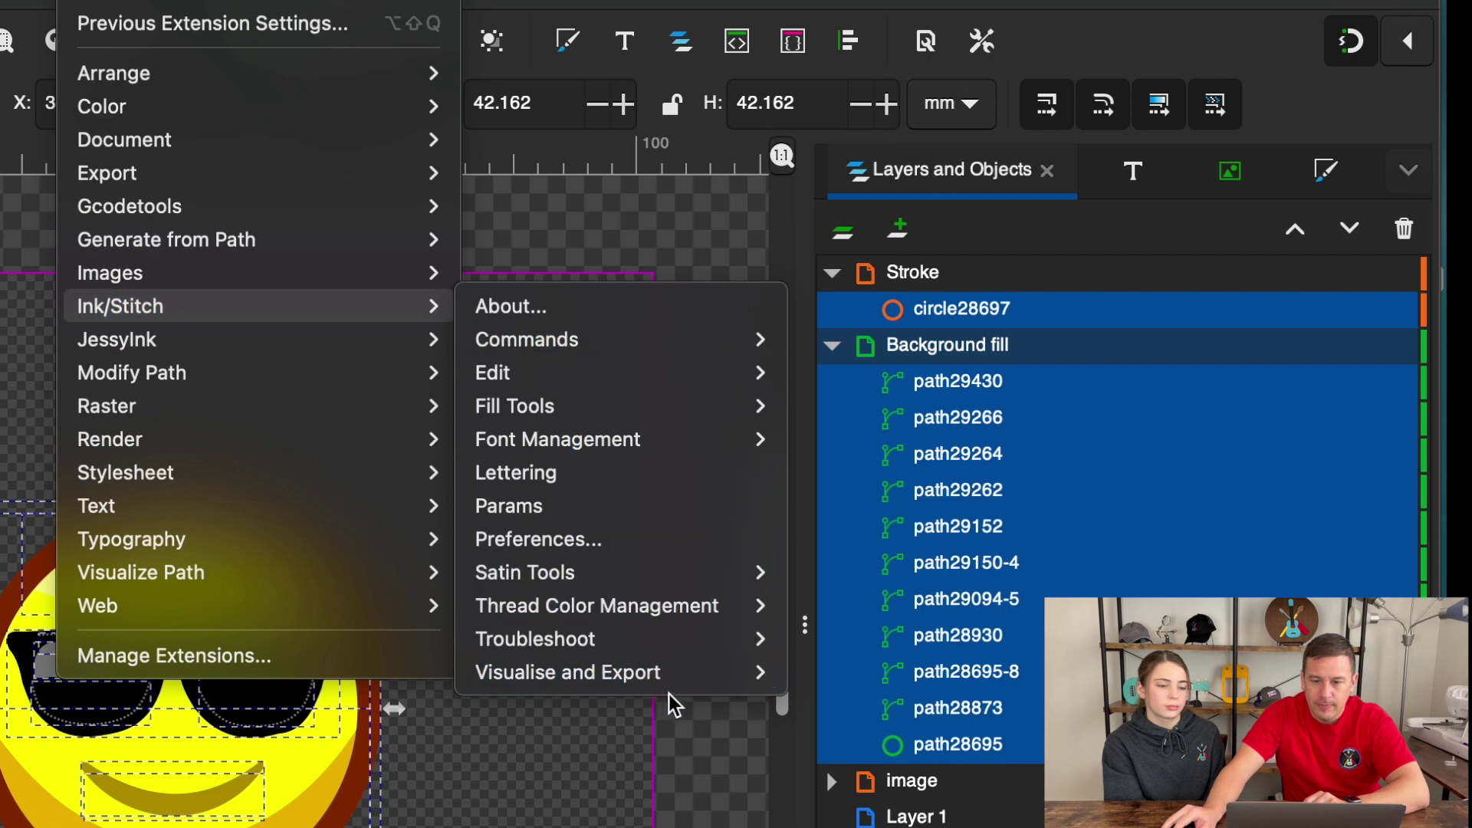
pyautogui.moveTo(721, 679)
pyautogui.click(889, 736)
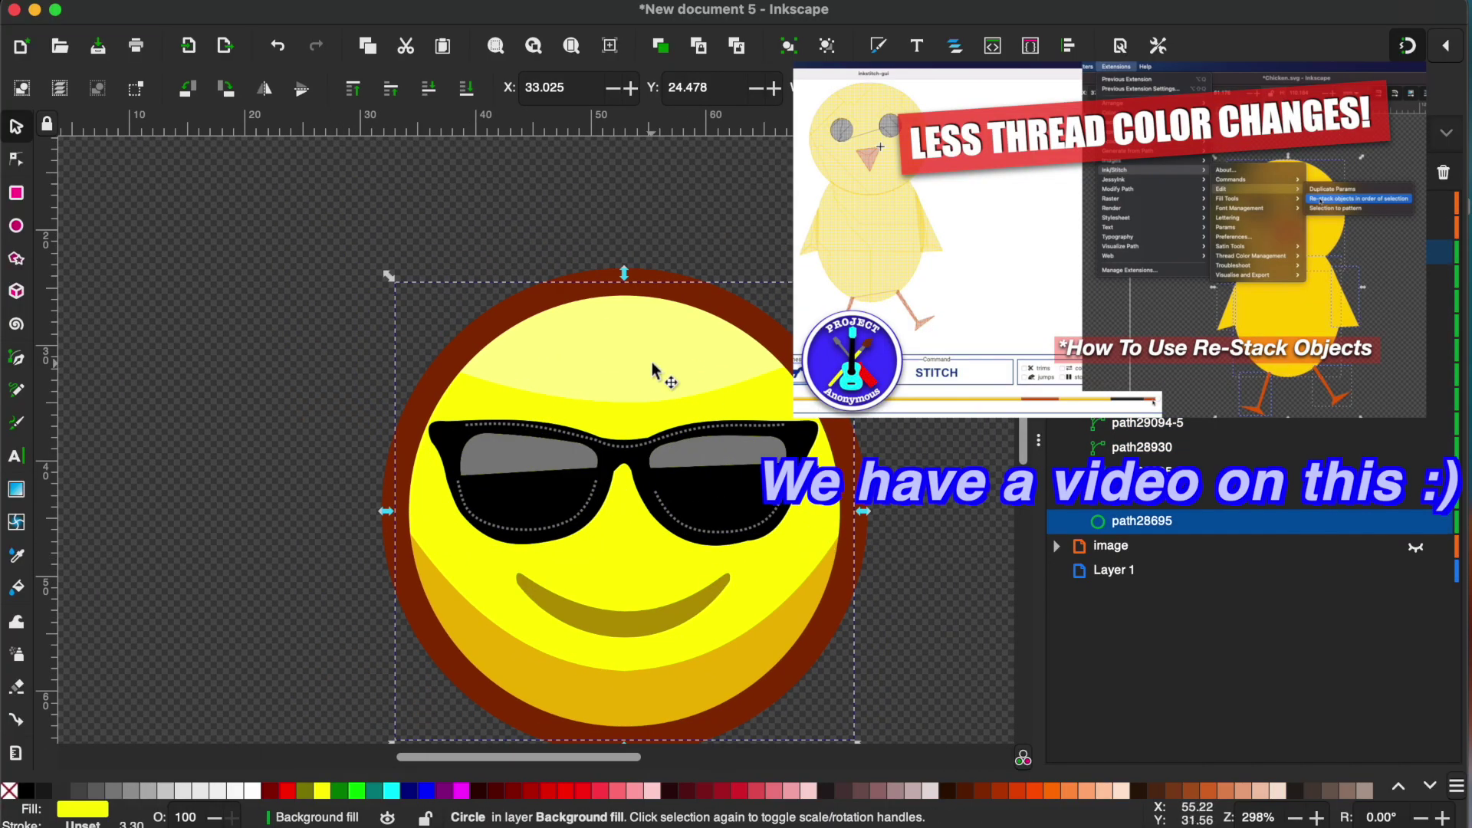
# - Re-stack the emoji parts, lenses and smile in the chosen stitch order of selection
pyautogui.keyDown('shift'); pyautogui.click(653, 371); pyautogui.keyUp('shift')
pyautogui.keyDown('shift'); pyautogui.click(778, 557); pyautogui.keyUp('shift')
pyautogui.keyDown('shift'); pyautogui.click(453, 437); pyautogui.keyUp('shift')
pyautogui.keyDown('shift'); pyautogui.click(657, 460); pyautogui.keyUp('shift')
pyautogui.keyDown('shift'); pyautogui.click(693, 536); pyautogui.keyUp('shift')
pyautogui.keyDown('shift'); pyautogui.click(667, 624); pyautogui.keyUp('shift')
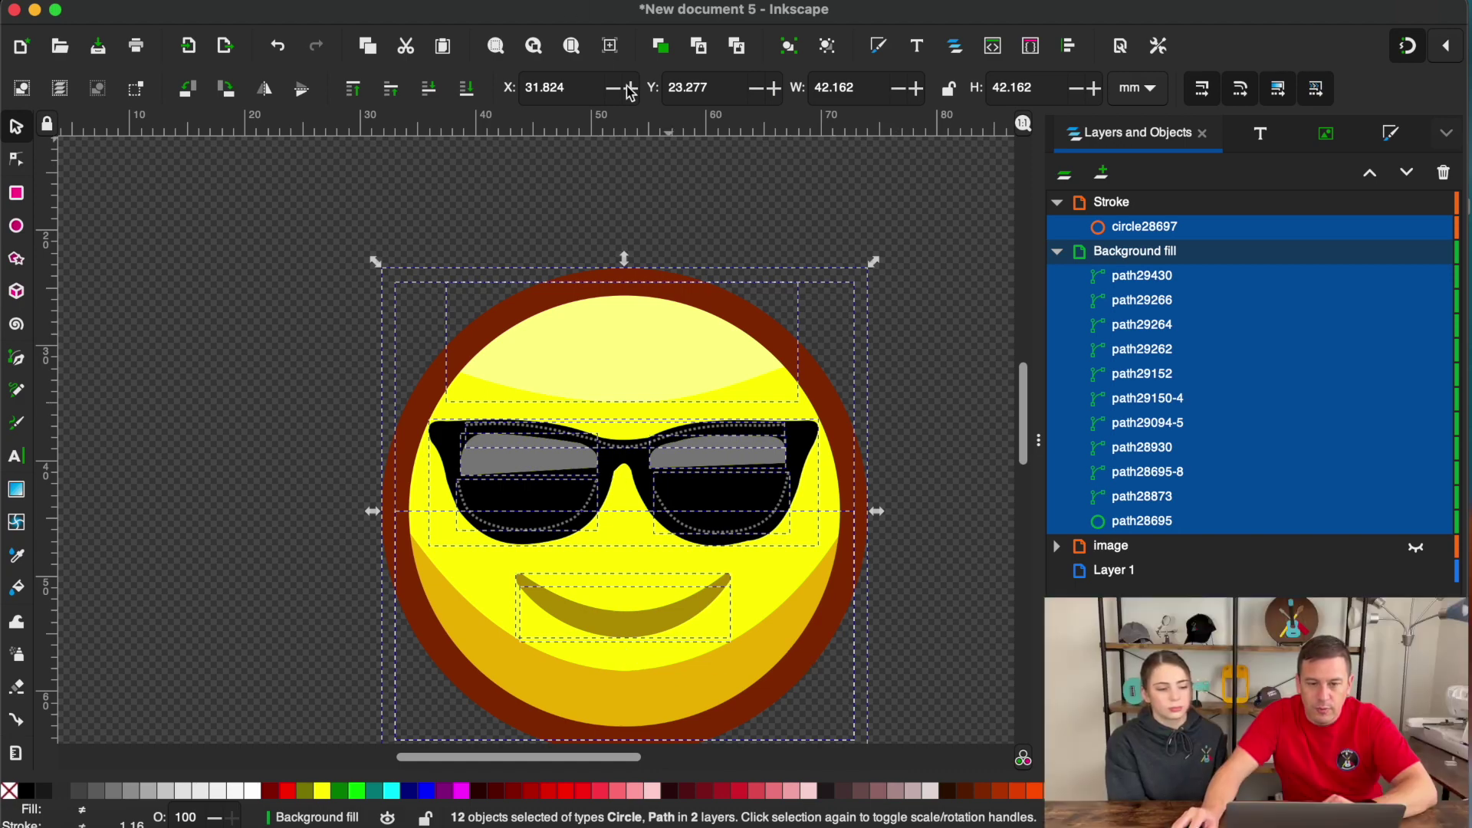
pyautogui.click(537, 0)
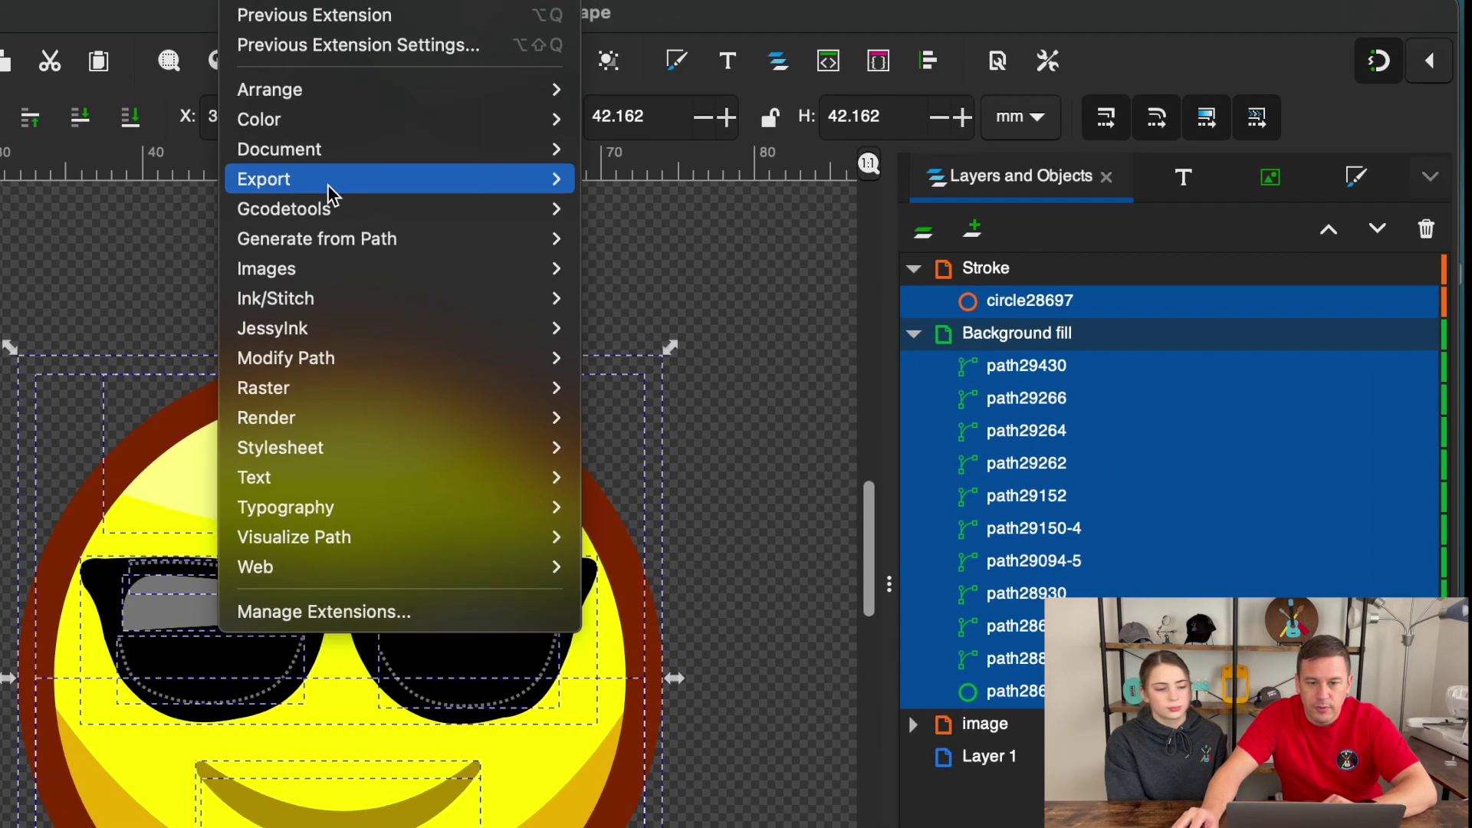
pyautogui.moveTo(717, 226)
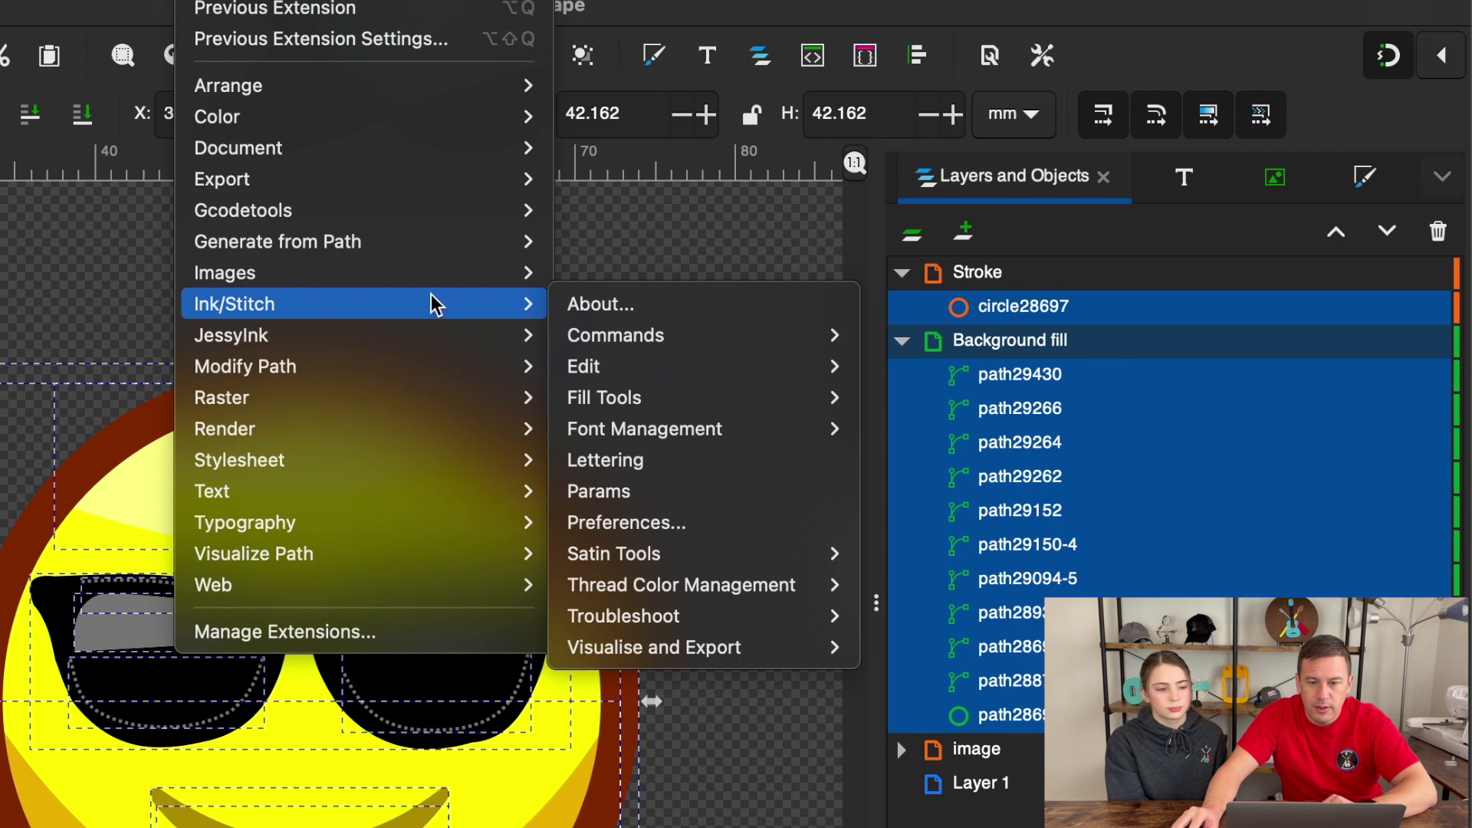
pyautogui.moveTo(630, 362)
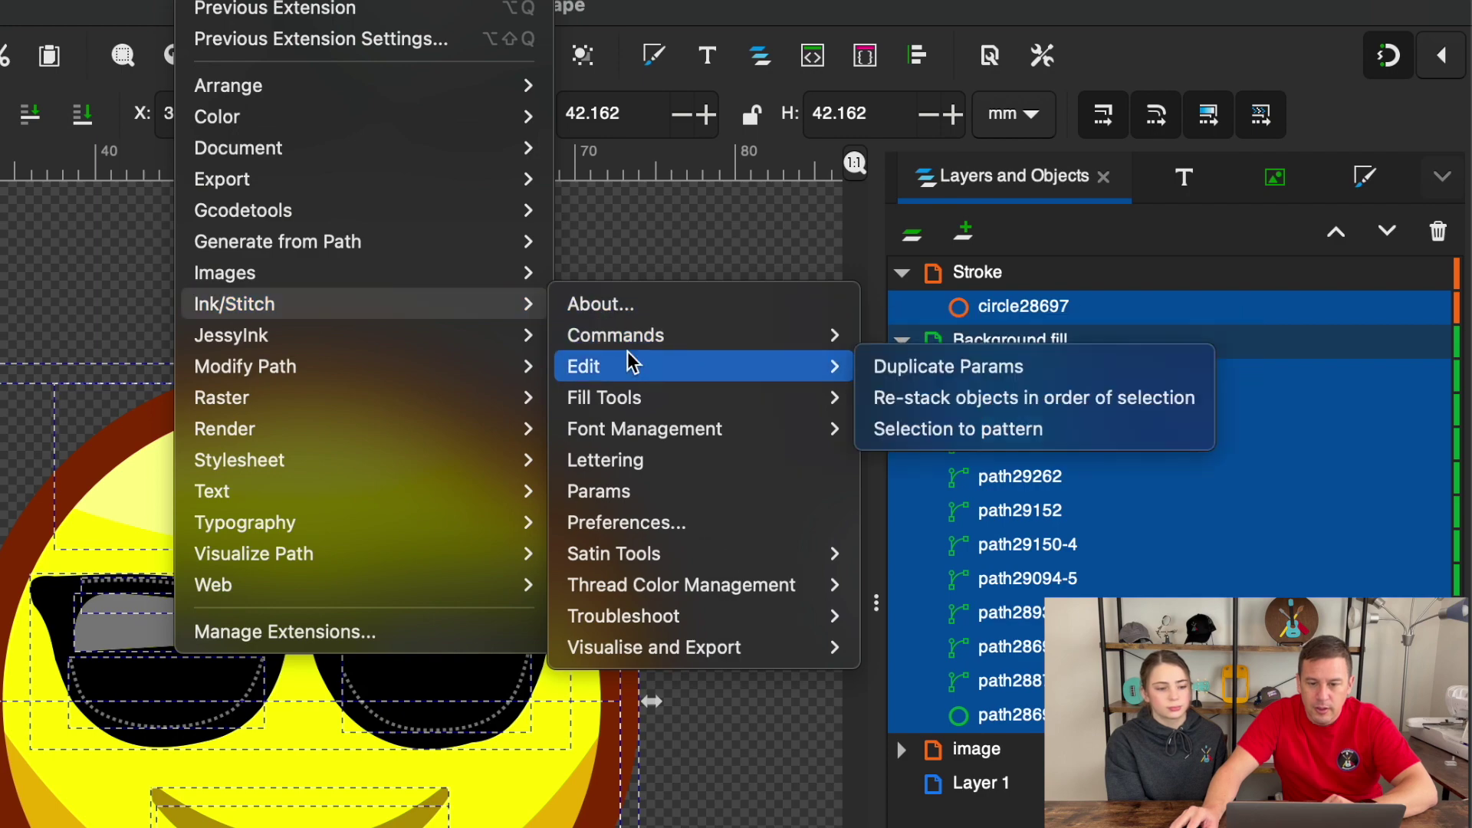
pyautogui.click(942, 399)
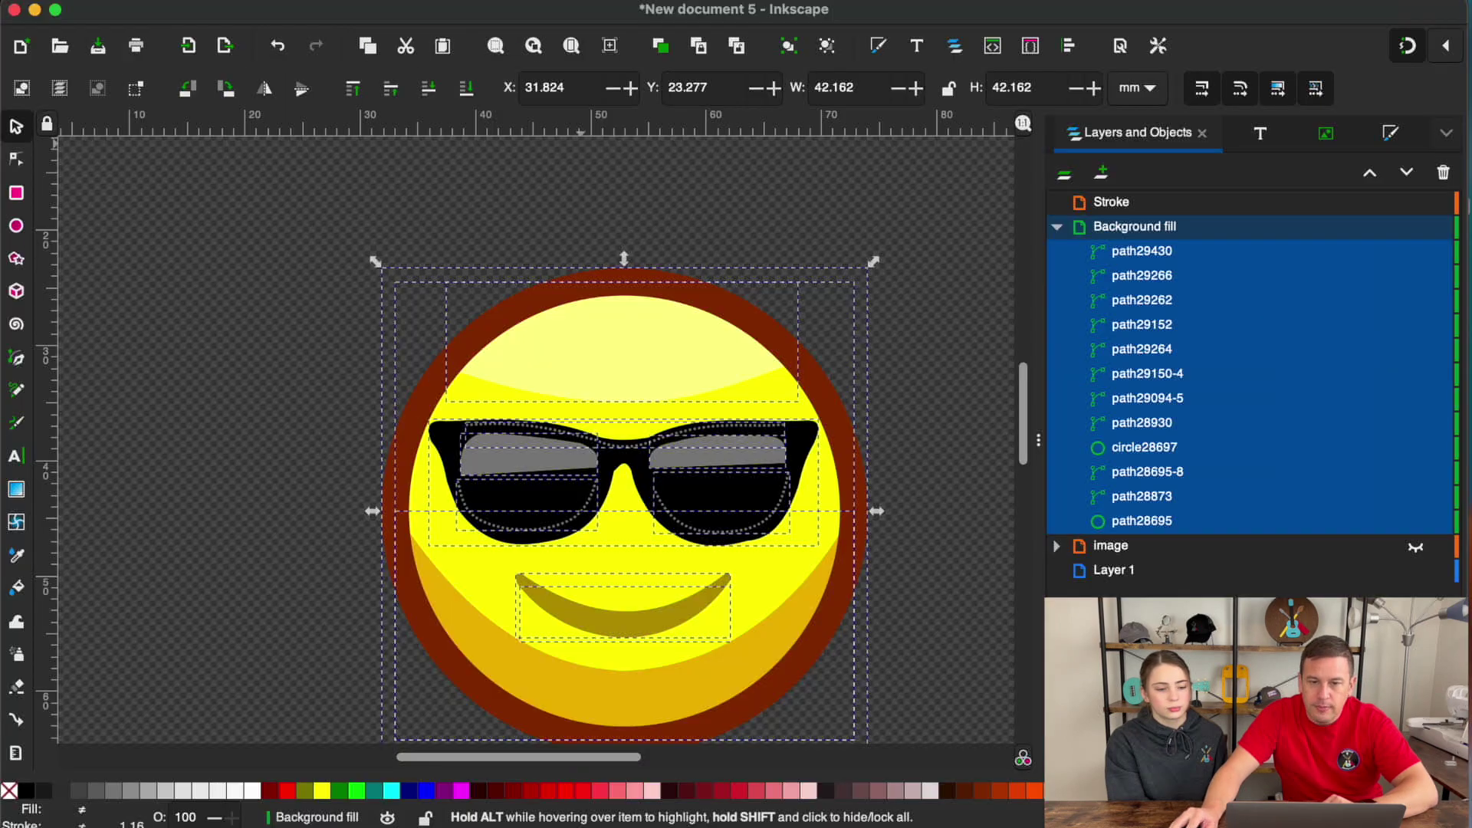
pyautogui.click(568, 0)
# - Play the emoji's stitch preview in realistic view, then quit the simulator
pyautogui.moveTo(575, 224)
pyautogui.moveTo(871, 470)
pyautogui.click(1071, 552)
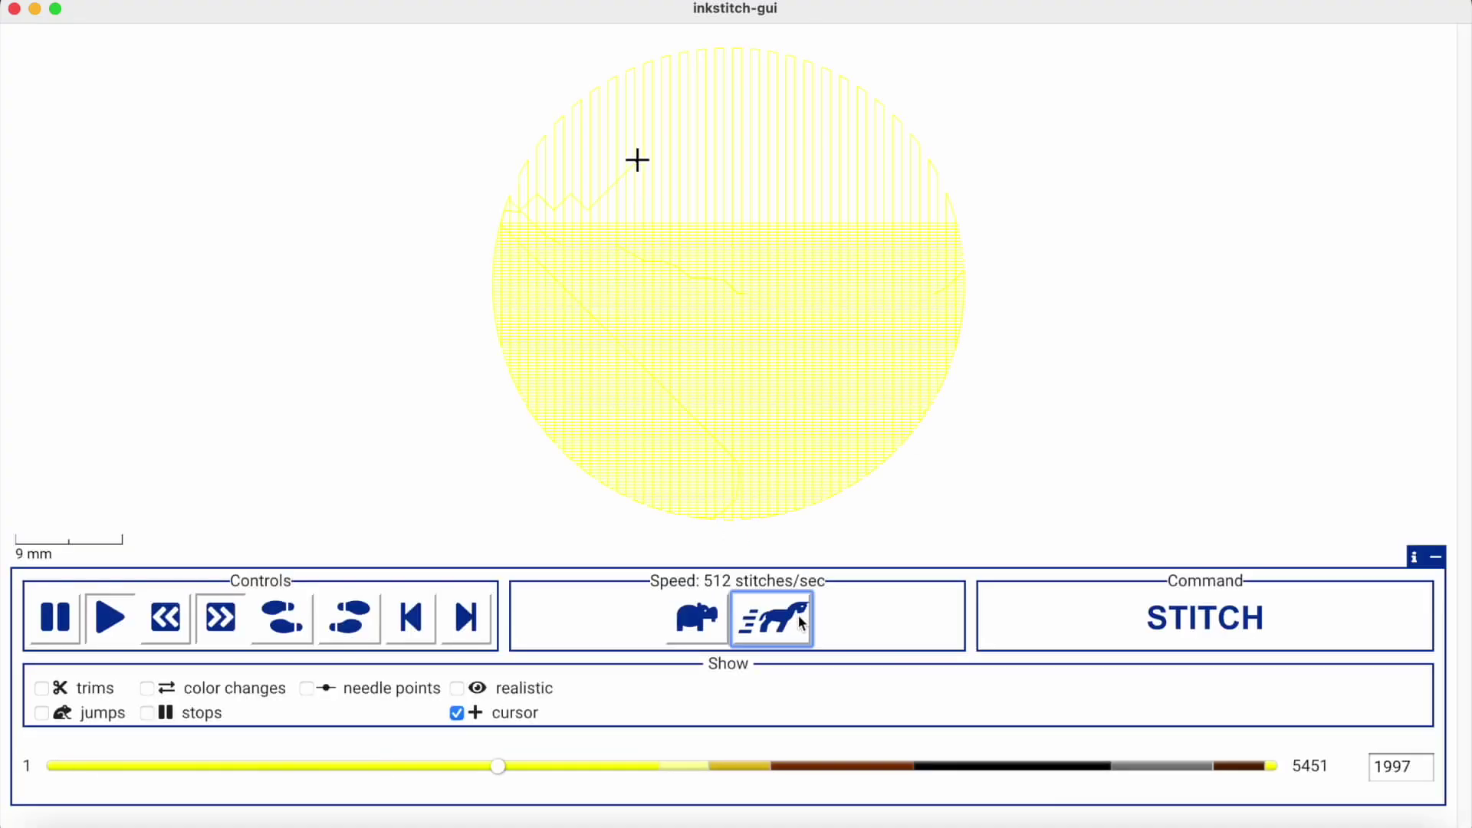
pyautogui.click(468, 686)
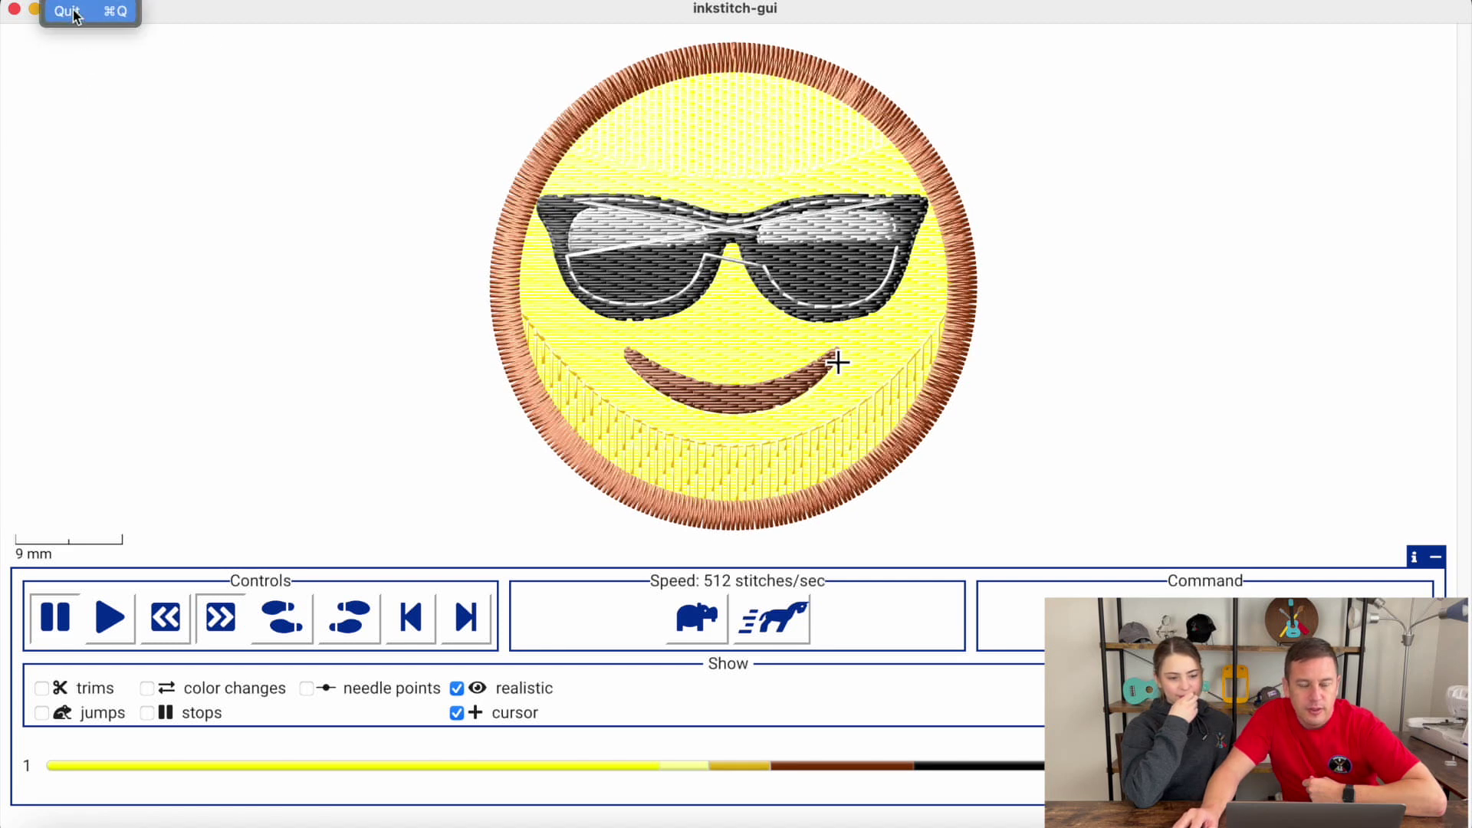
pyautogui.click(14, 10)
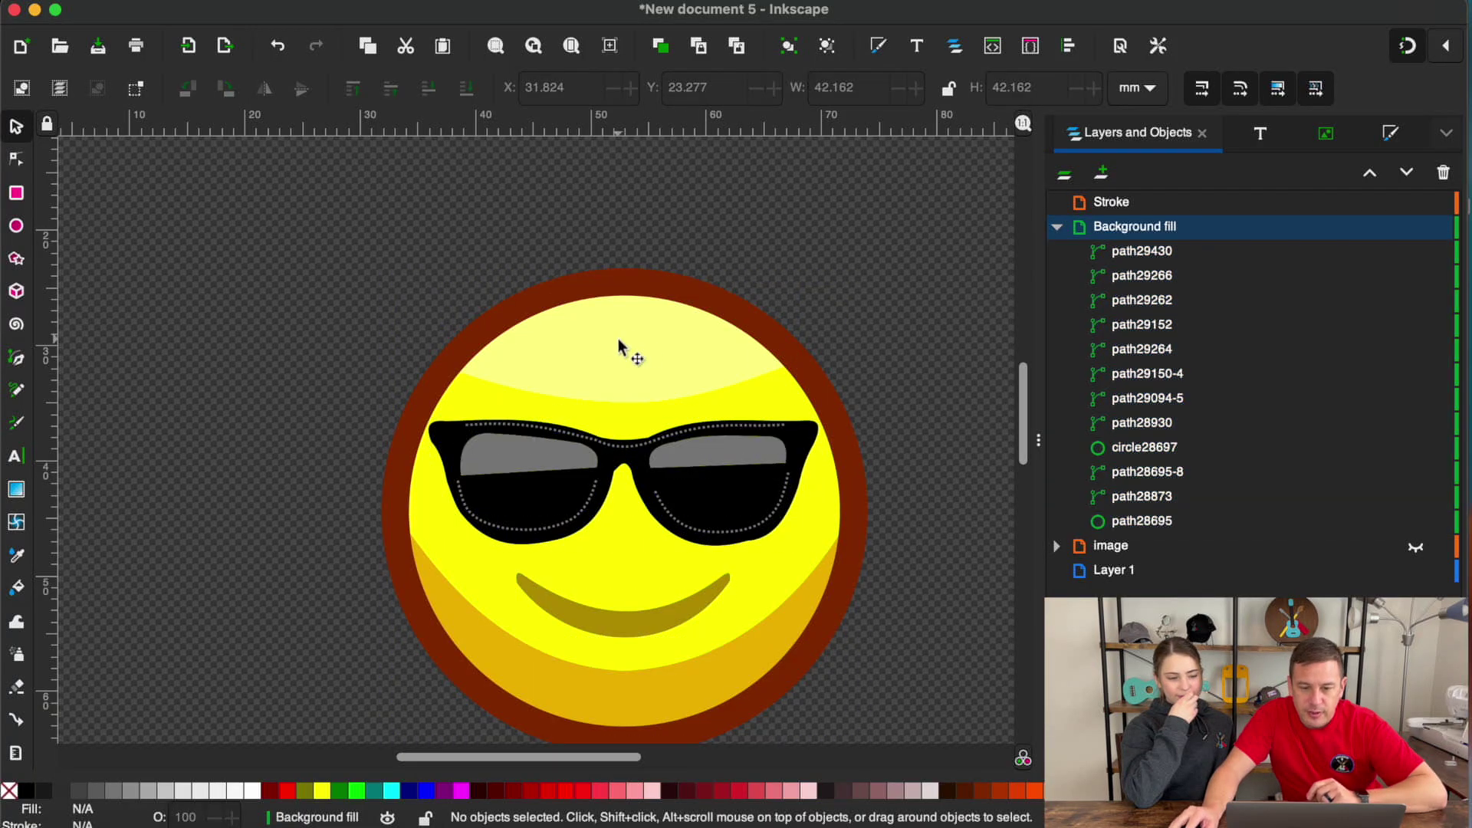
# - Set the Ink/Stitch fill angle of the top highlight and lower yellow shading to 0
pyautogui.click(631, 348)
pyautogui.keyDown('shift'); pyautogui.click(648, 703); pyautogui.keyUp('shift')
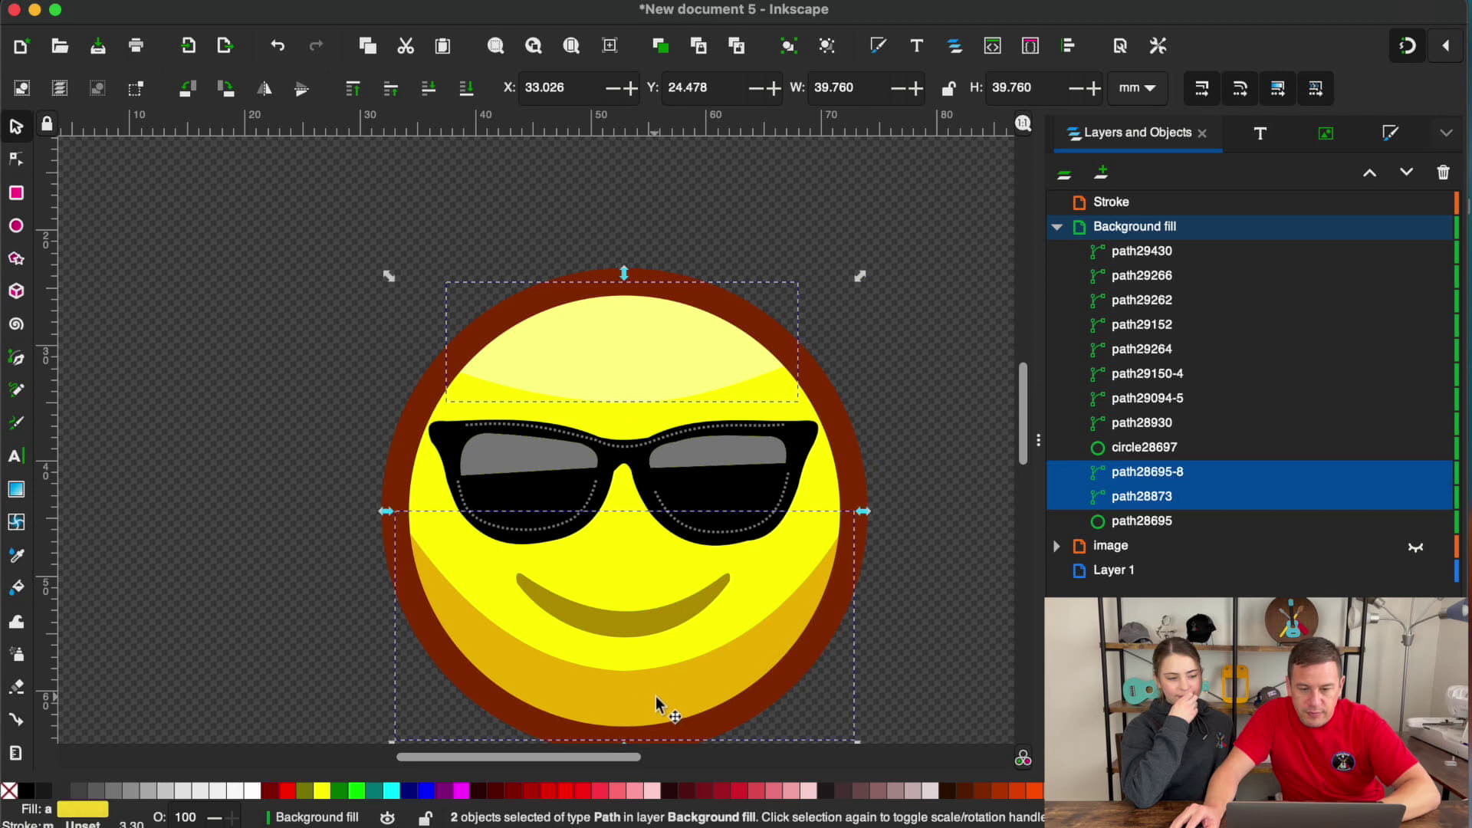
pyautogui.click(552, 2)
pyautogui.moveTo(591, 223)
pyautogui.click(861, 361)
pyautogui.write('0')
pyautogui.click(775, 758)
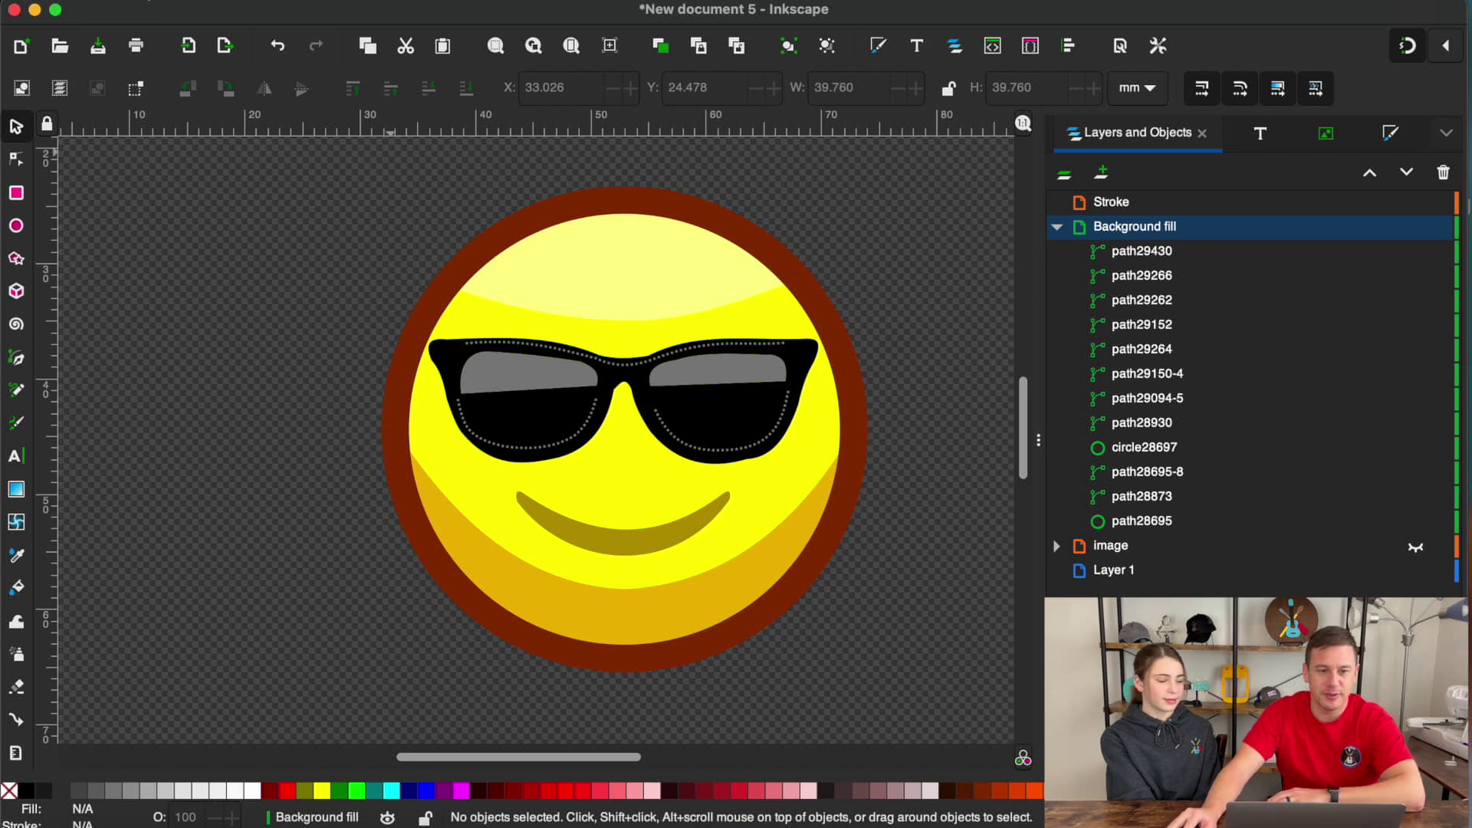
# - Open the File menu to reach Save As for the finished design
pyautogui.click(146, 0)
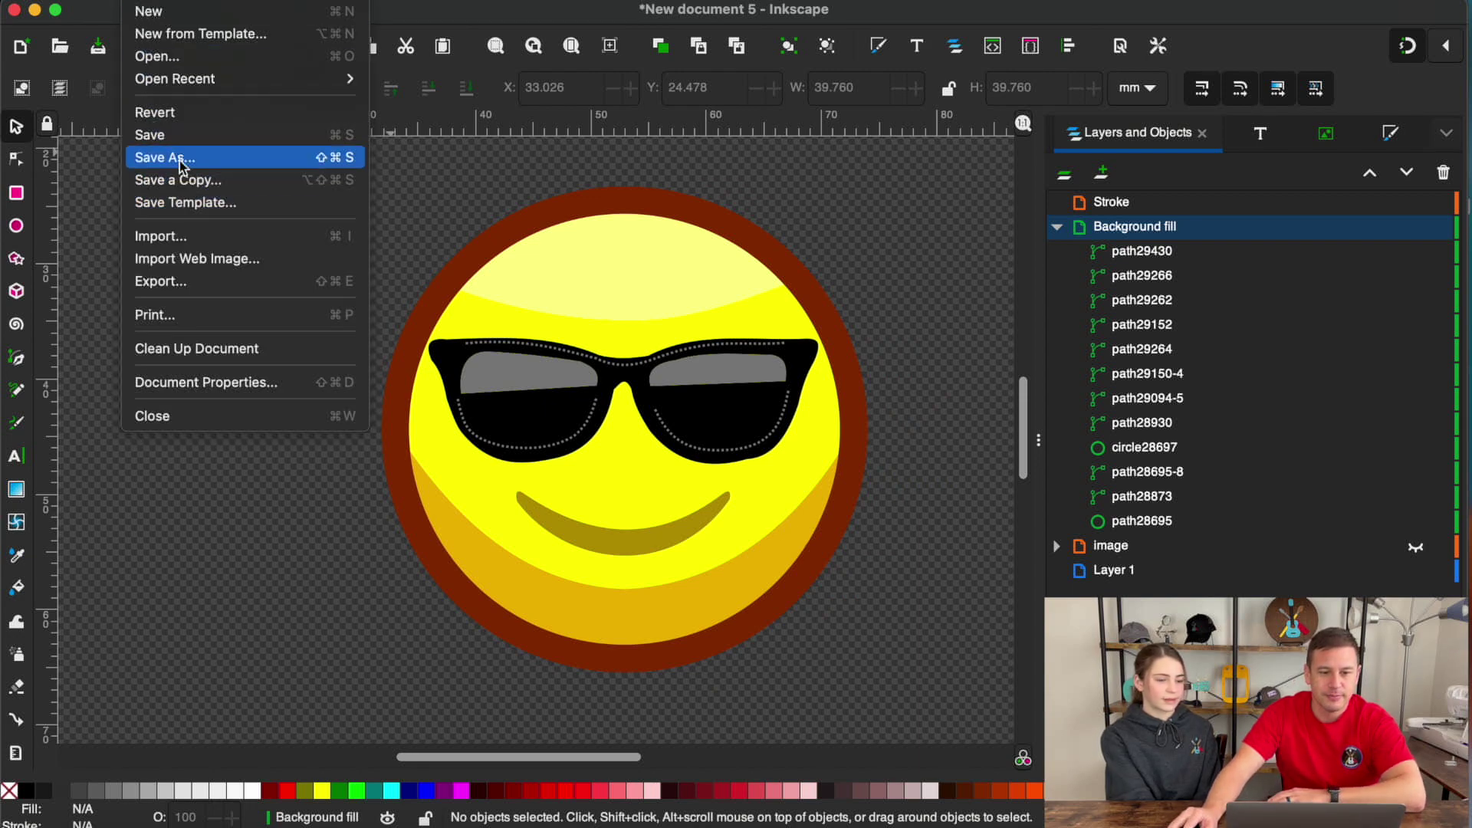